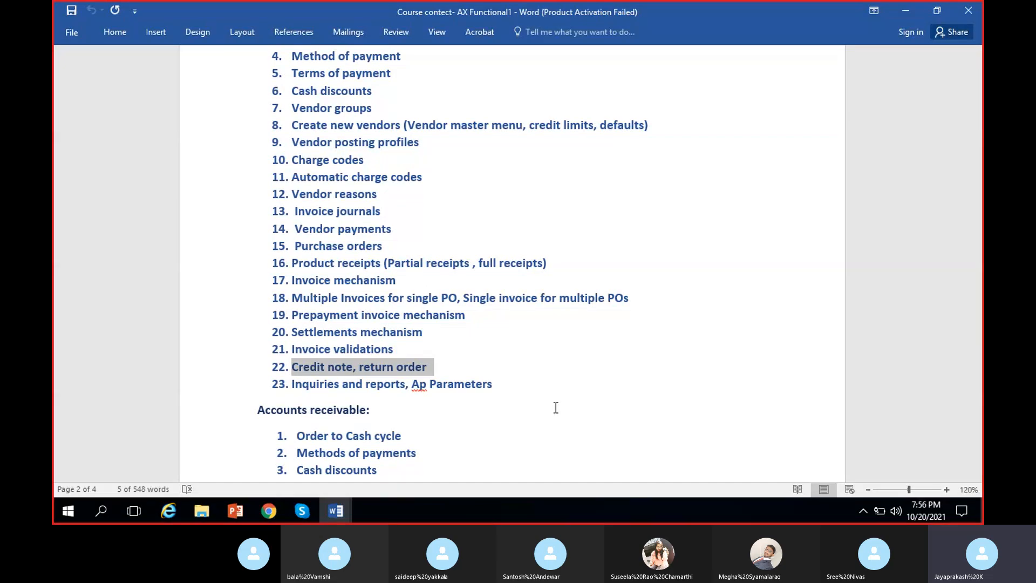
Step: Switch to the MS Dynamics 8 PM document and add the text "Credit note" below the figures on the last page
click(438, 371)
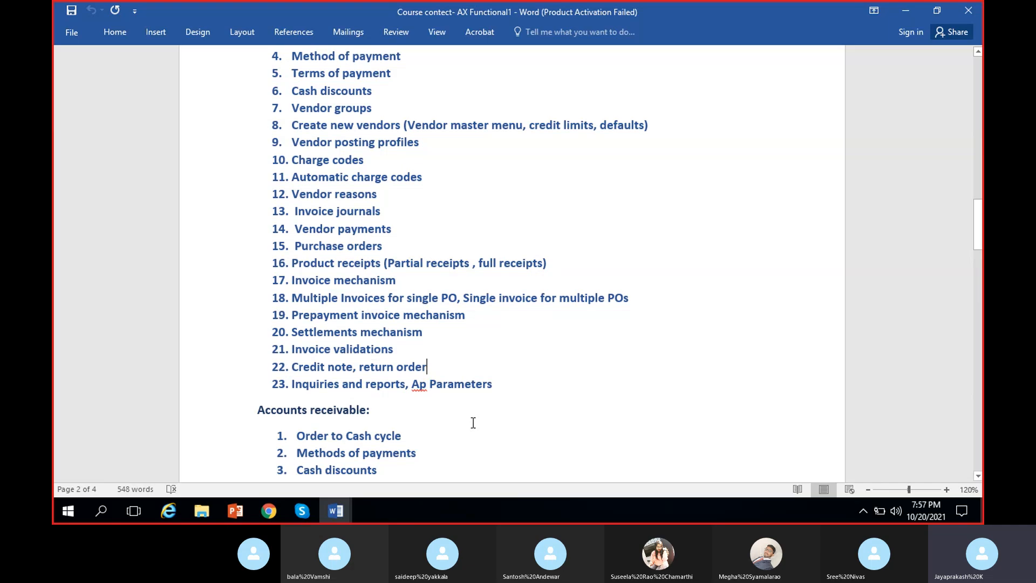
click(337, 511)
click(258, 466)
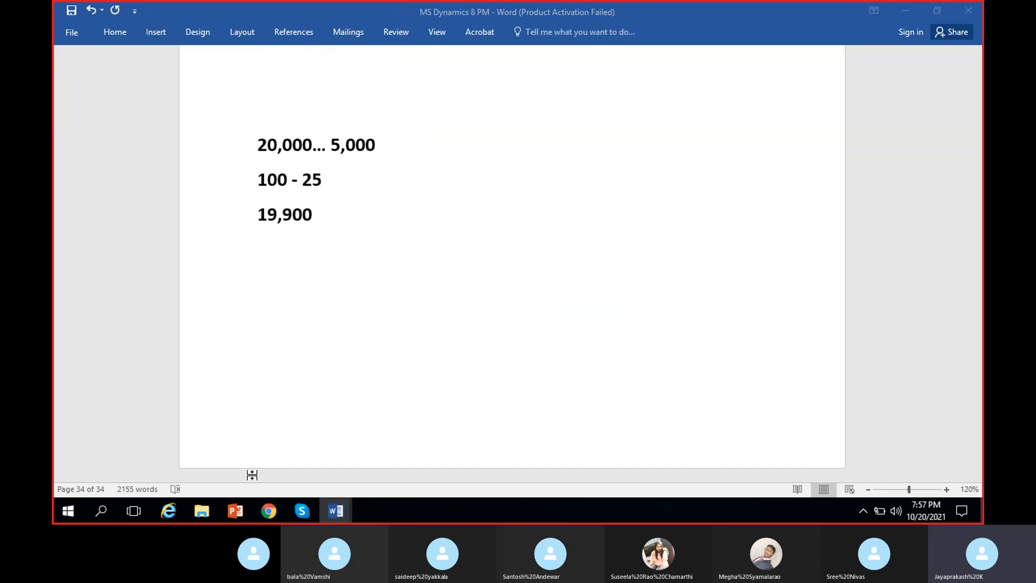
text(Cred)
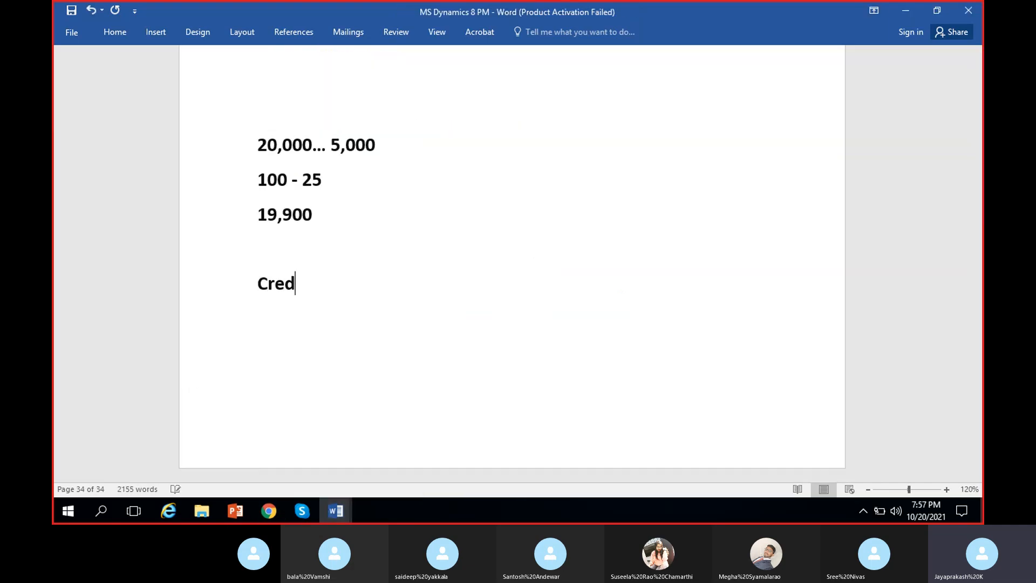
text(it note)
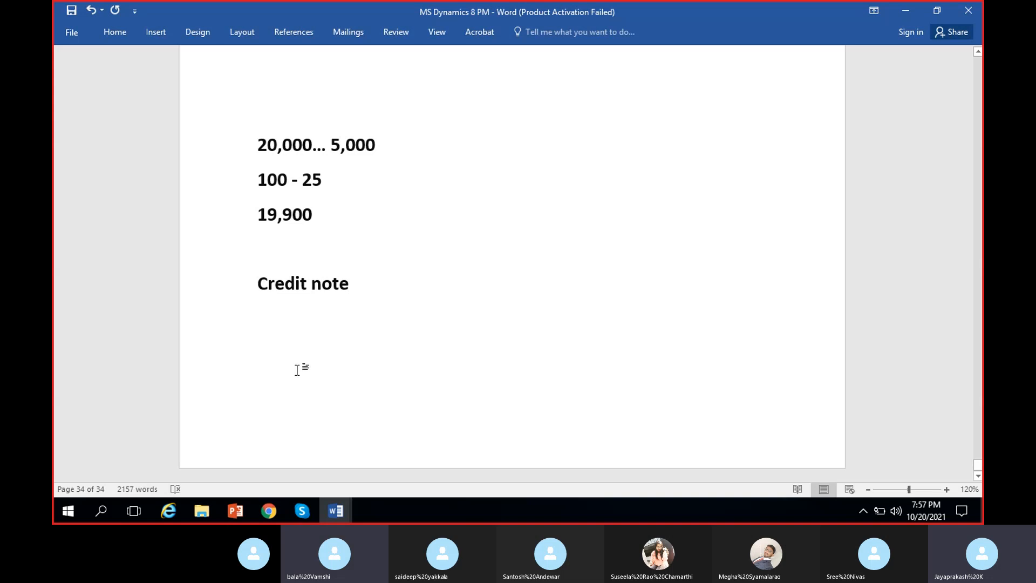
Step: Move the "Credit note" heading onto a new page, end it with a colon and start a new line below
click(259, 292)
key(ctrl+Return)
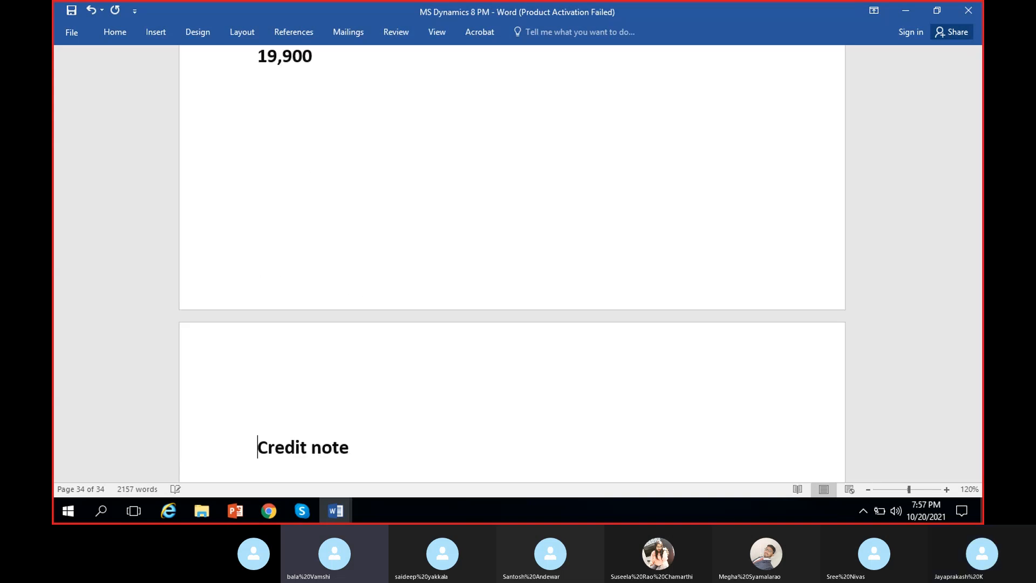
scroll(573, 369, down, 5)
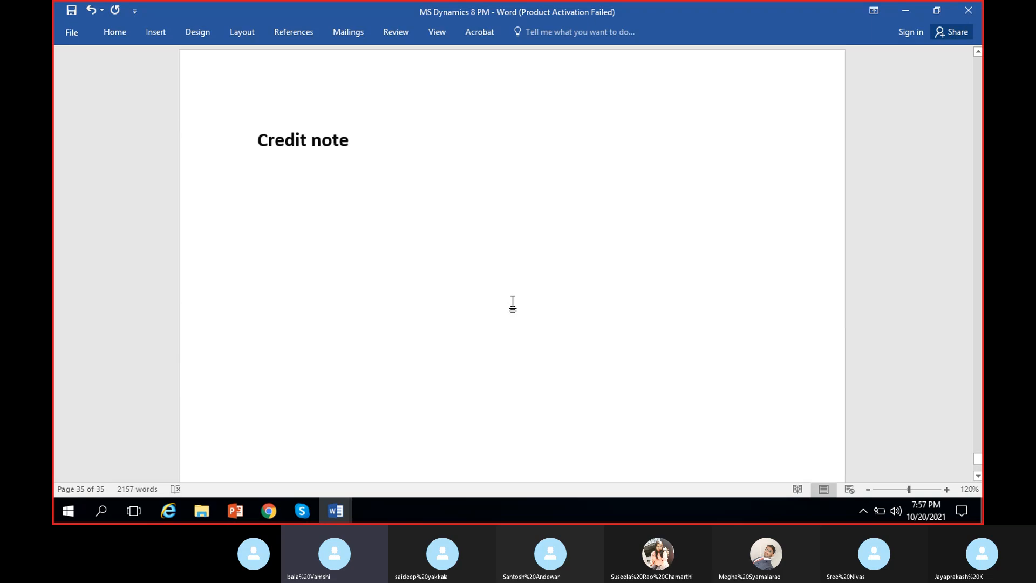
click(396, 145)
text(:)
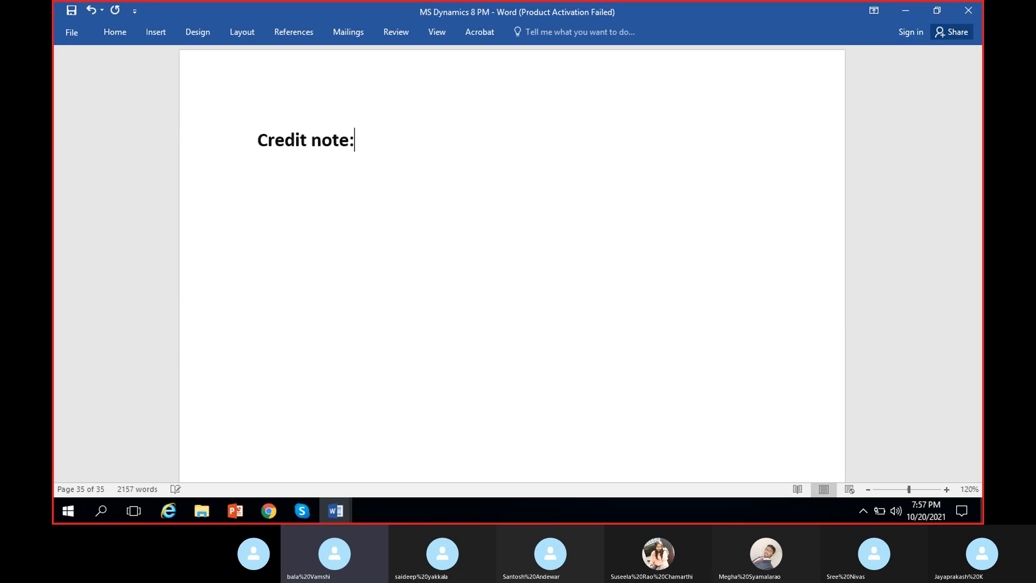
key(Return)
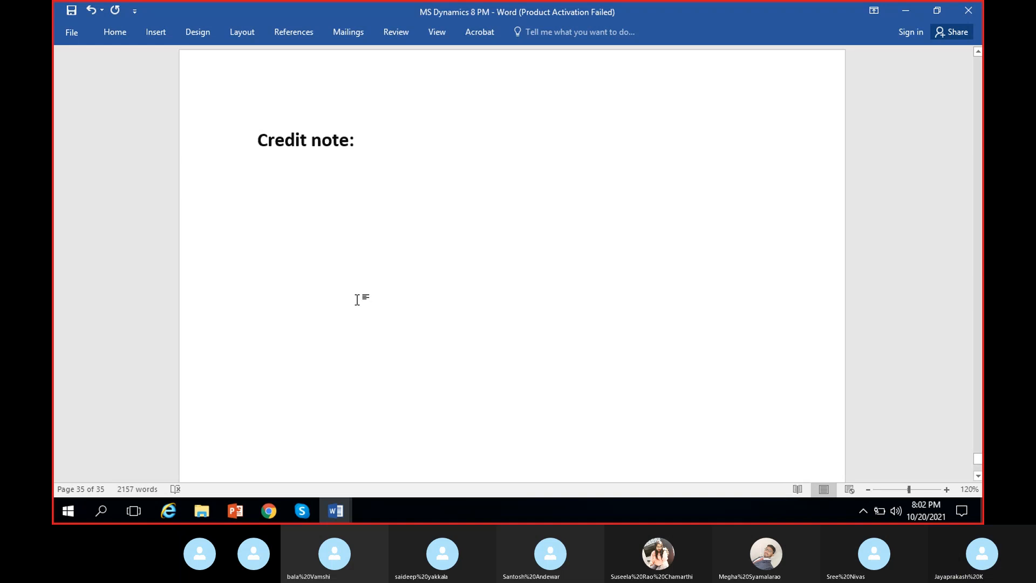
Step: Switch to Dynamics 365 in Chrome, duplicate the Dashboard tab and return to the original tab
click(270, 512)
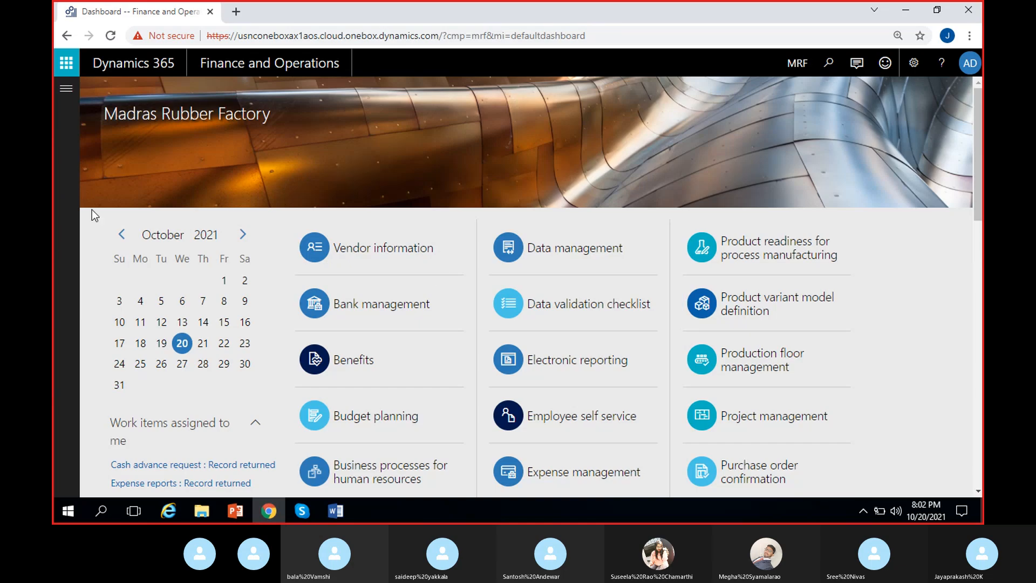
right_click(147, 16)
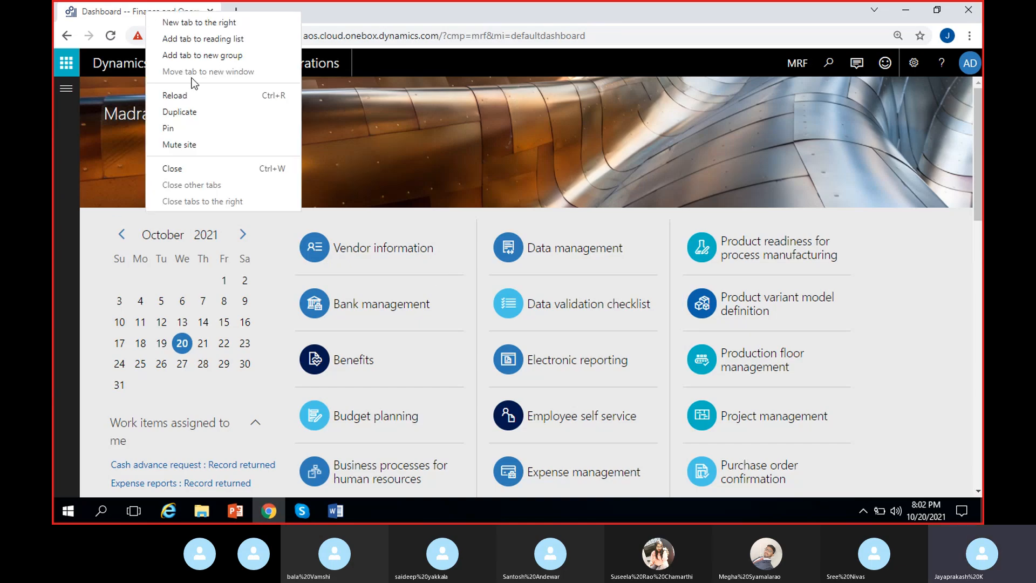
click(209, 105)
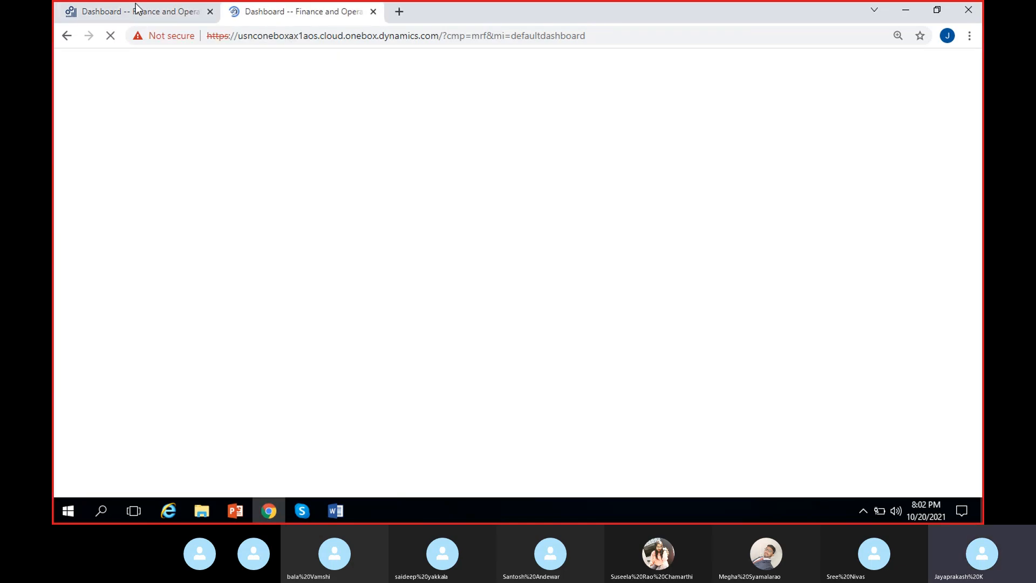
click(136, 10)
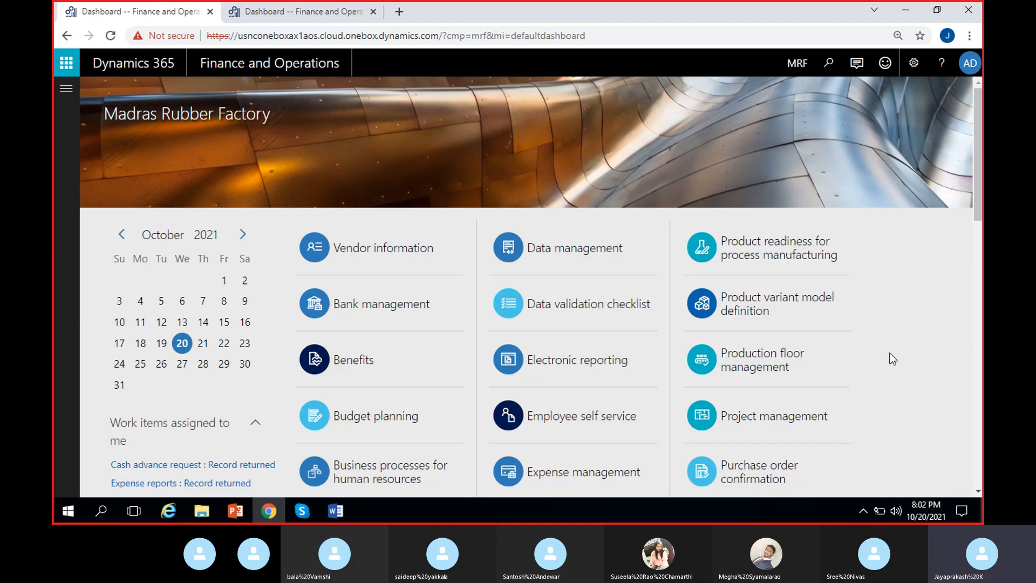
Step: Open the All purchase orders list in the Accounts payable module
click(66, 89)
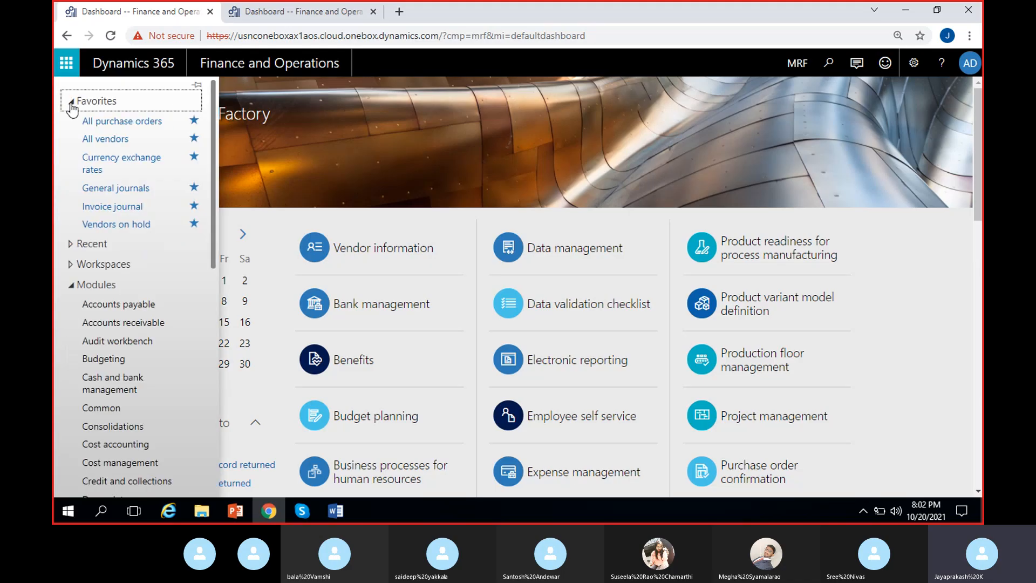
click(135, 310)
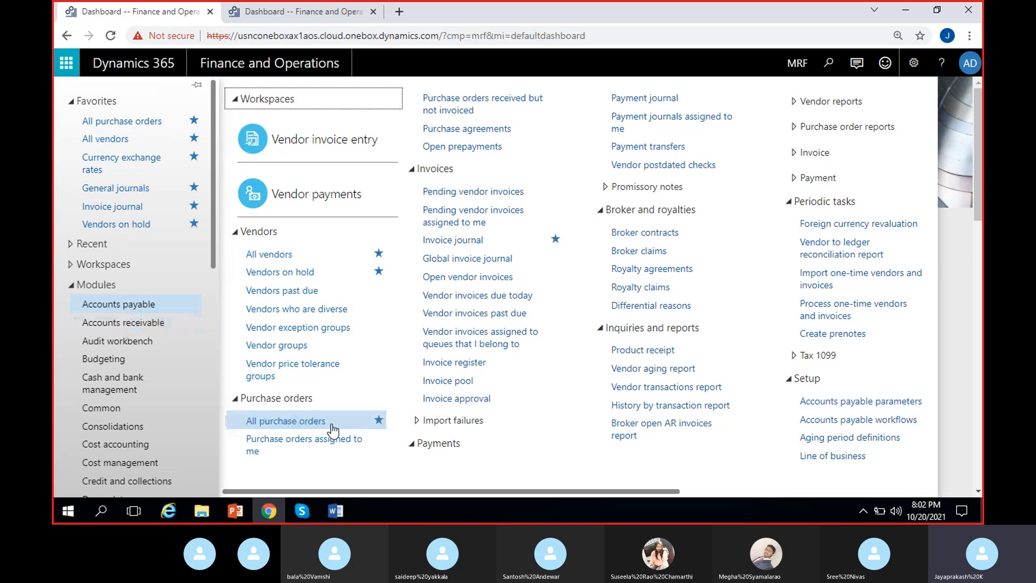
click(285, 421)
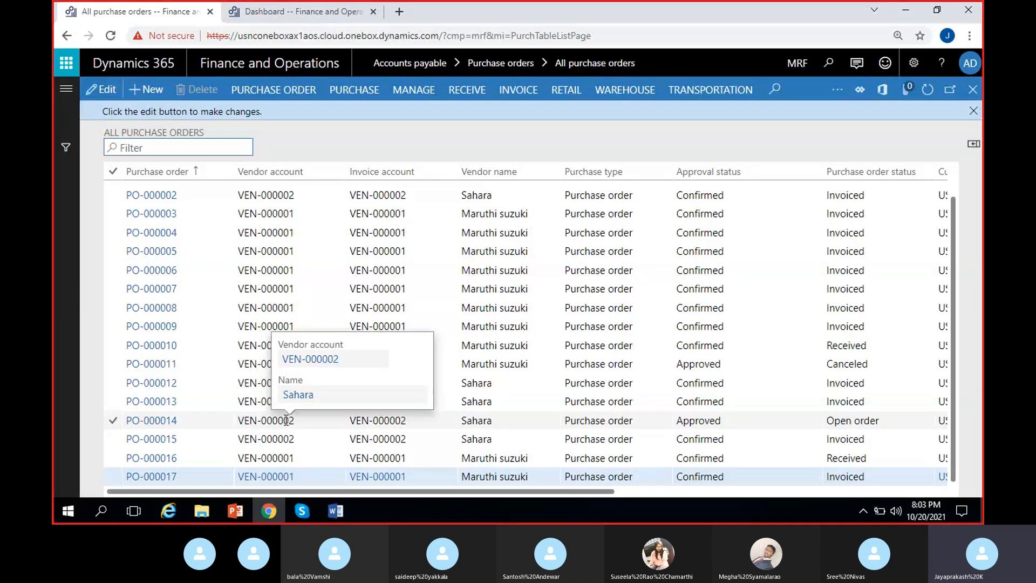
Step: Start a new purchase order for vendor account VEN-000001, Maruthi suzuki
click(154, 92)
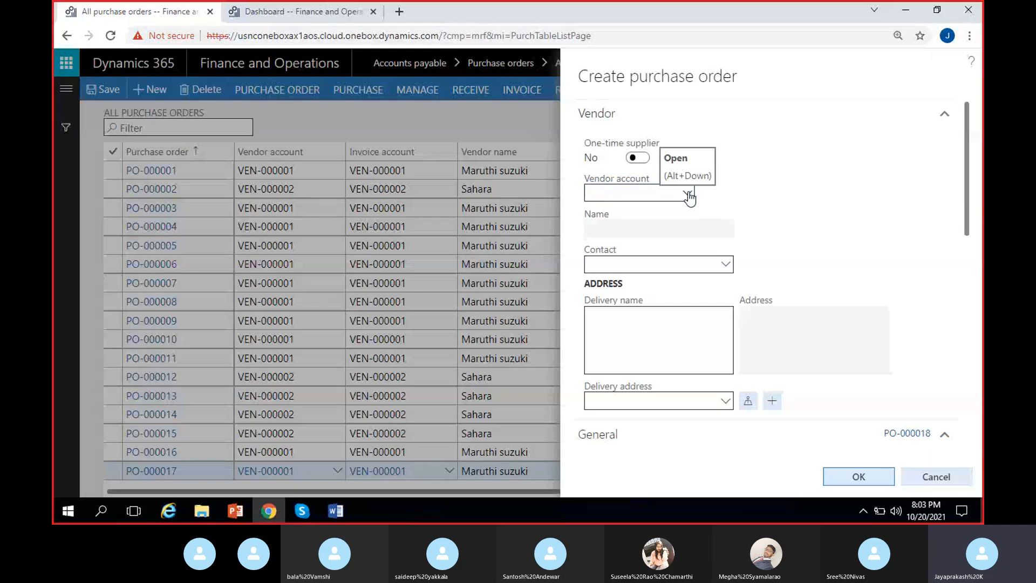
click(688, 195)
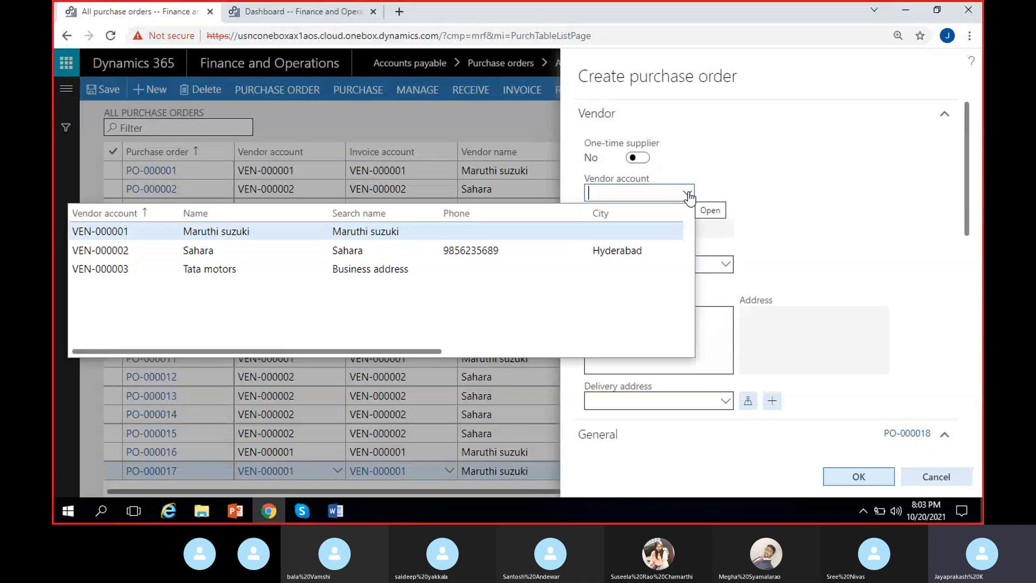
click(235, 238)
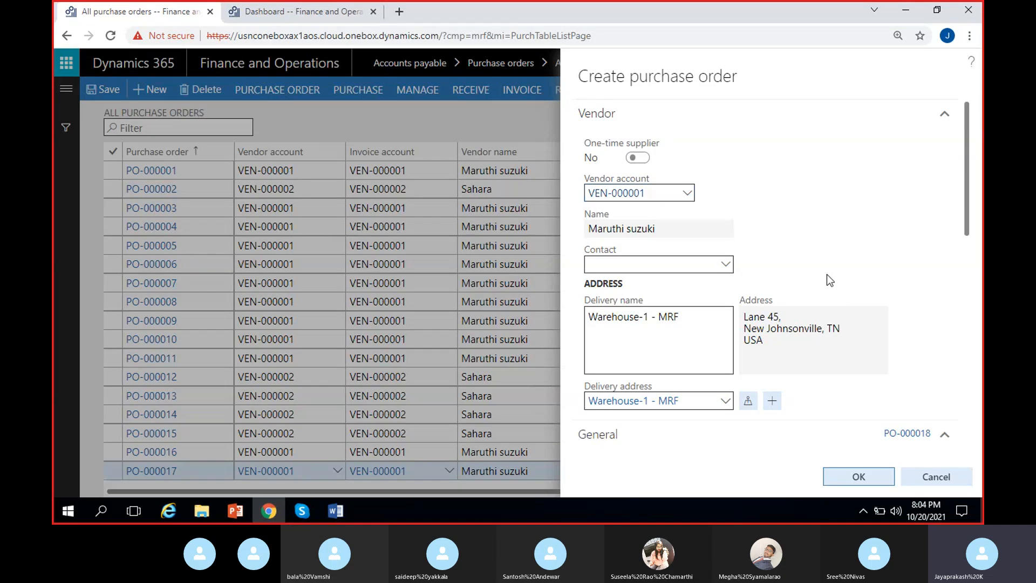
Step: Set the order's storage dimensions to warehouse 11 and site 1
scroll(827, 274, down, 3)
scroll(826, 274, down, 1)
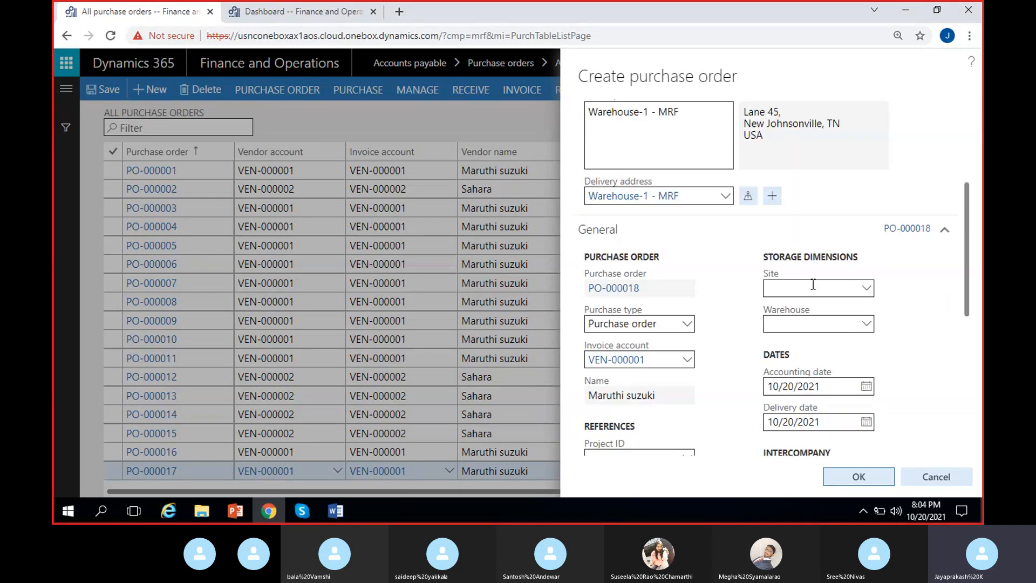
click(800, 322)
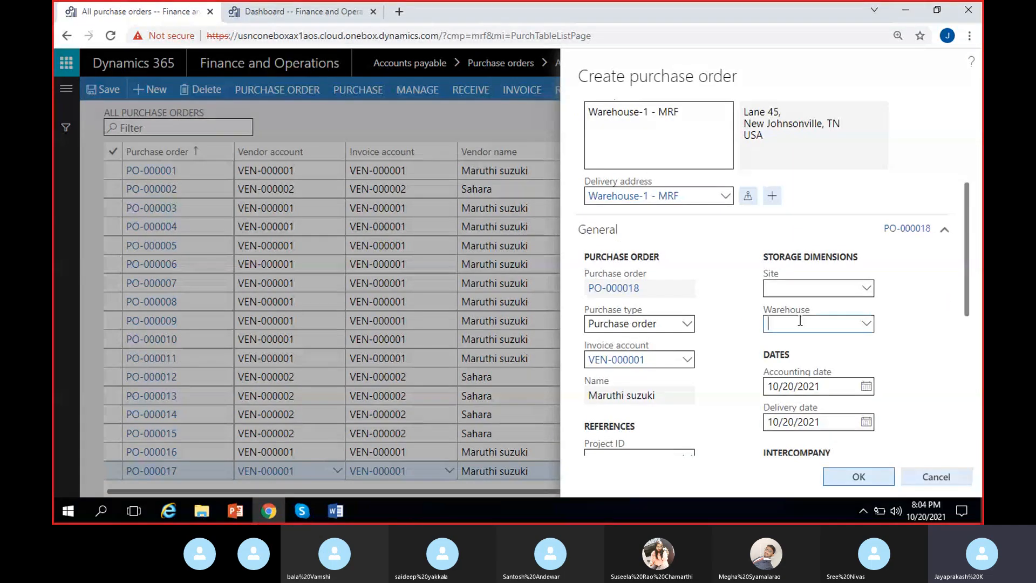
click(777, 294)
click(727, 322)
Step: Set the purchase type to Returned order and review the delivery address and general details
click(686, 323)
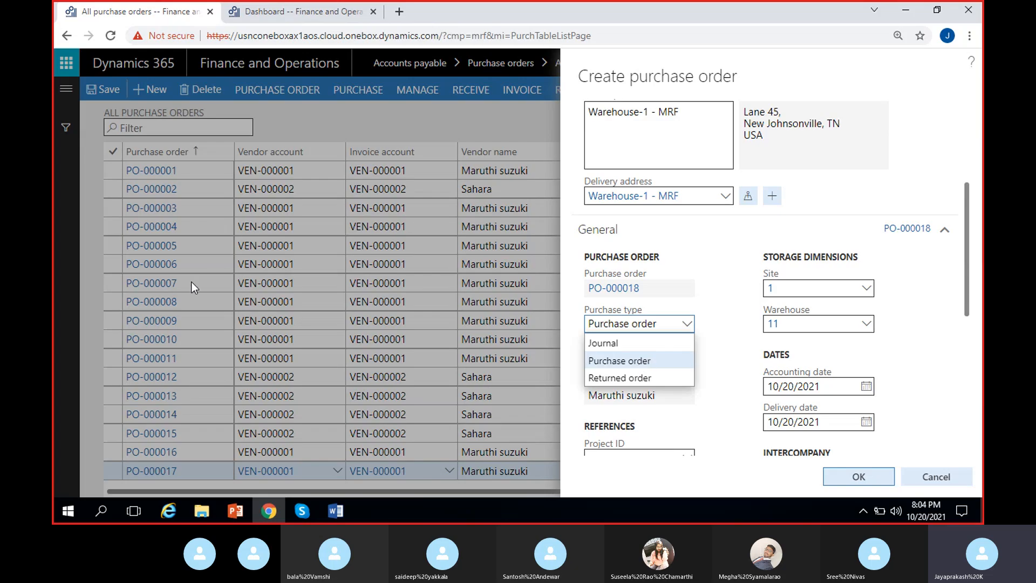
click(642, 379)
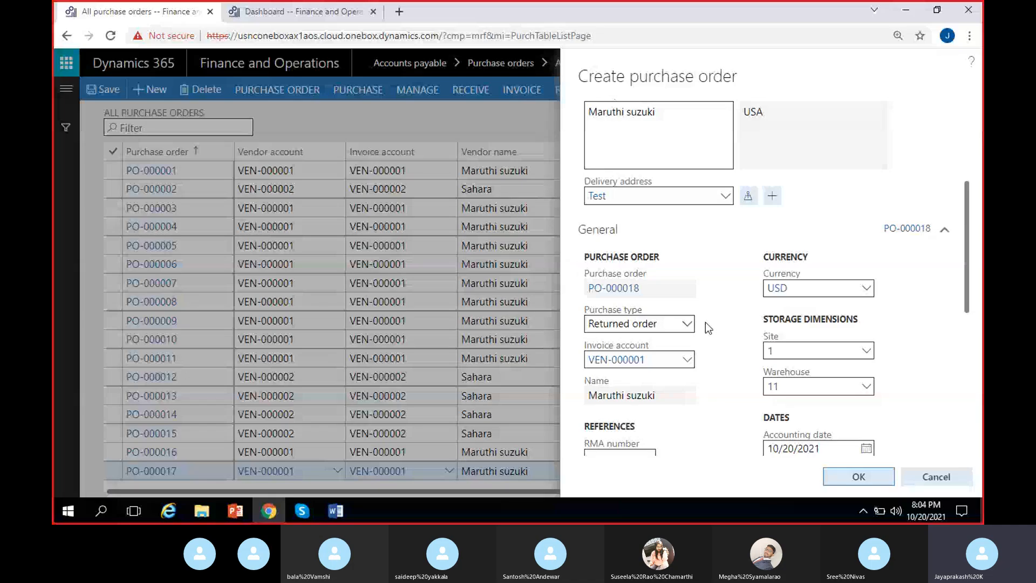
scroll(704, 322, up, 3)
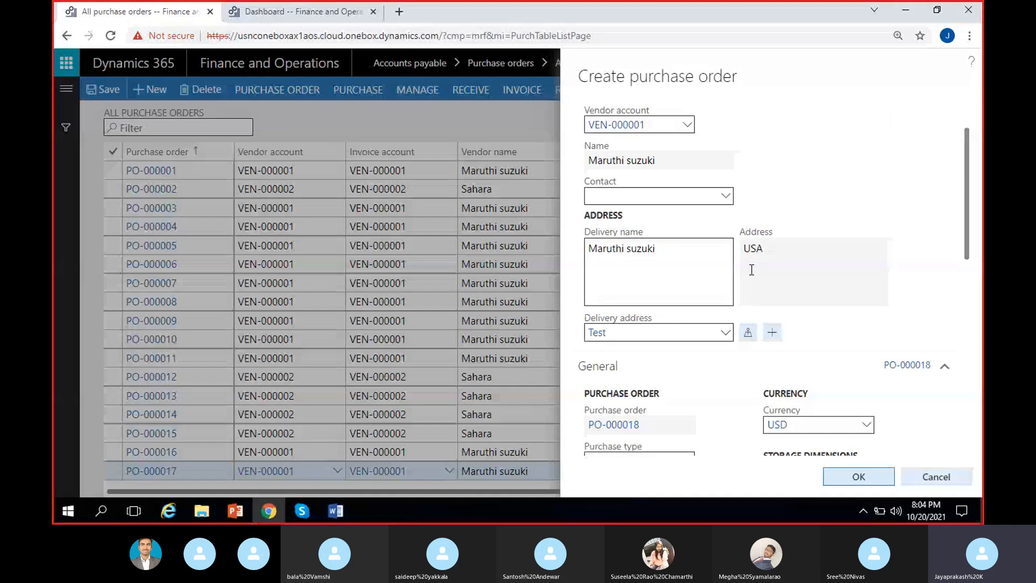
scroll(751, 270, down, 2)
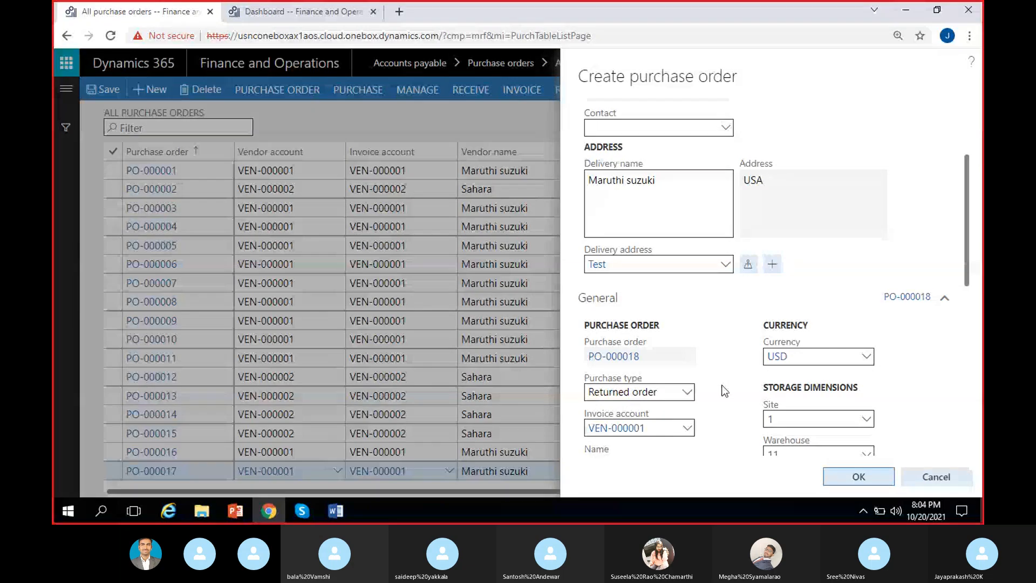
scroll(724, 391, down, 3)
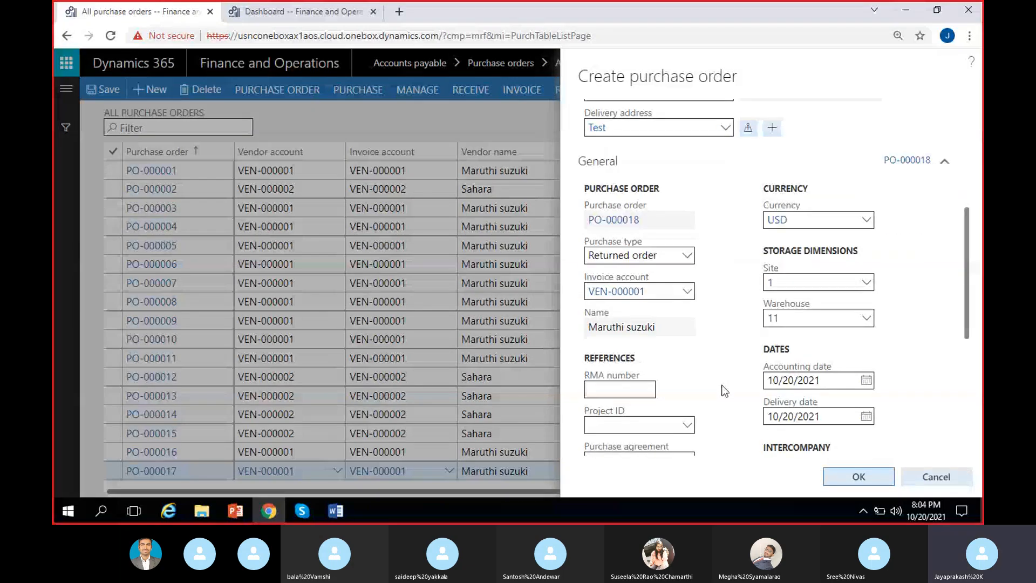
scroll(724, 391, up, 6)
scroll(701, 399, down, 3)
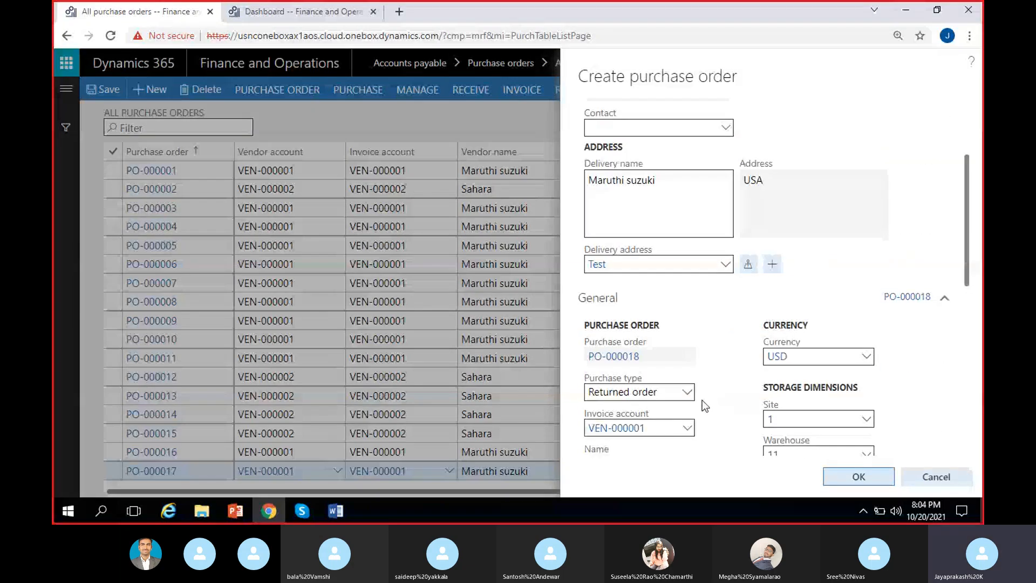
Step: Switch the purchase type to Purchase order and back to Returned order to compare the delivery details
click(689, 393)
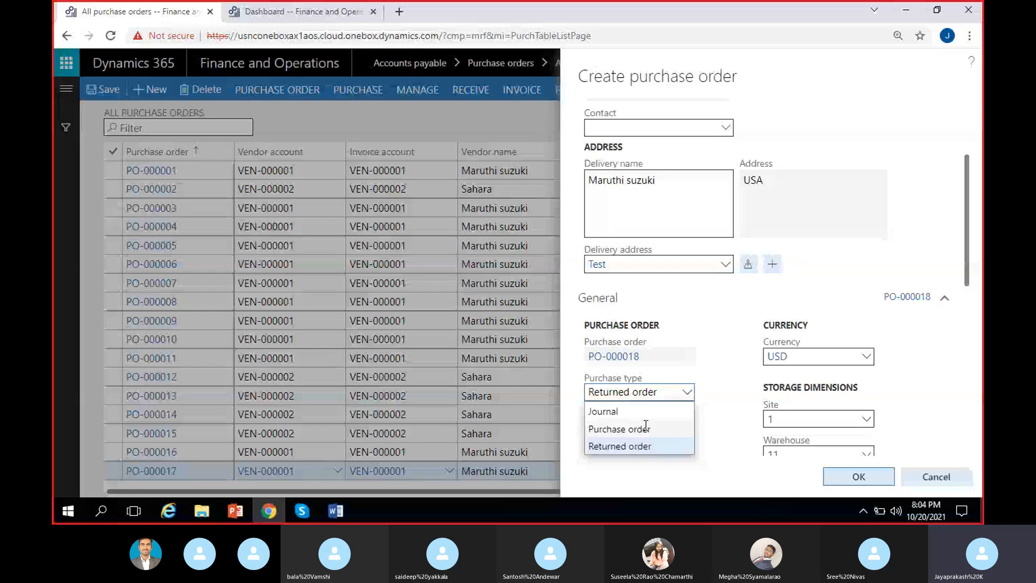
click(625, 429)
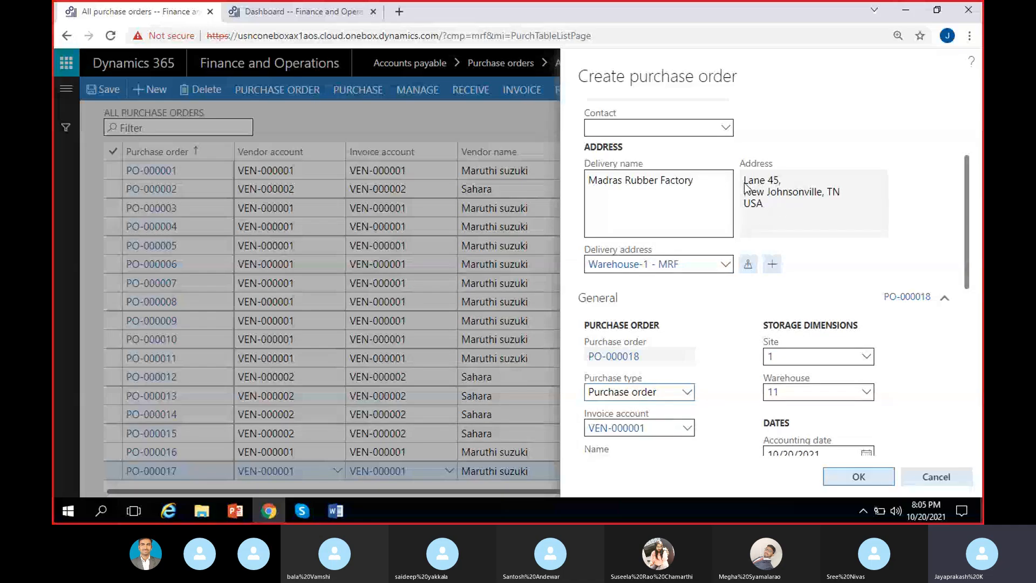
click(687, 392)
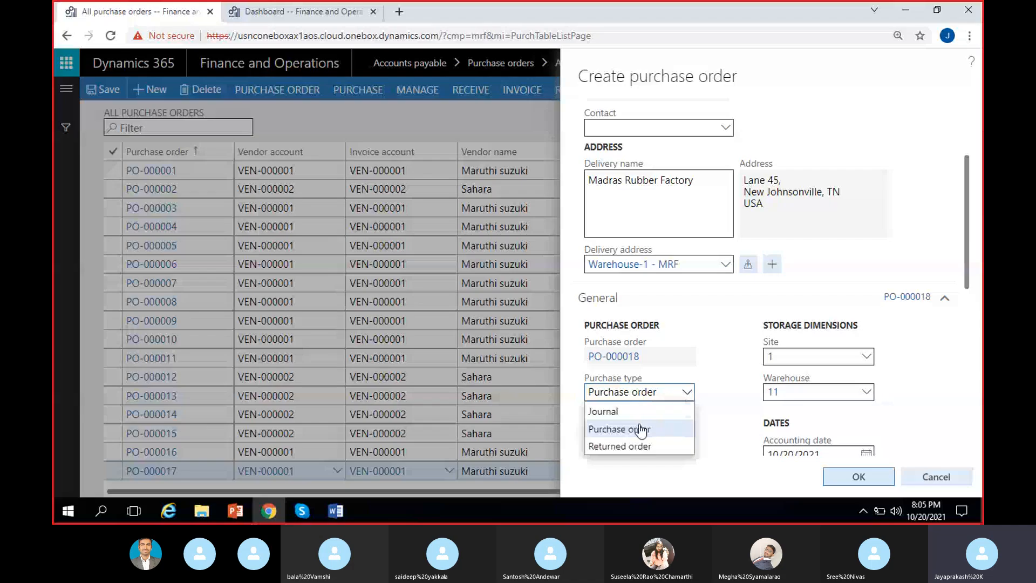
click(674, 447)
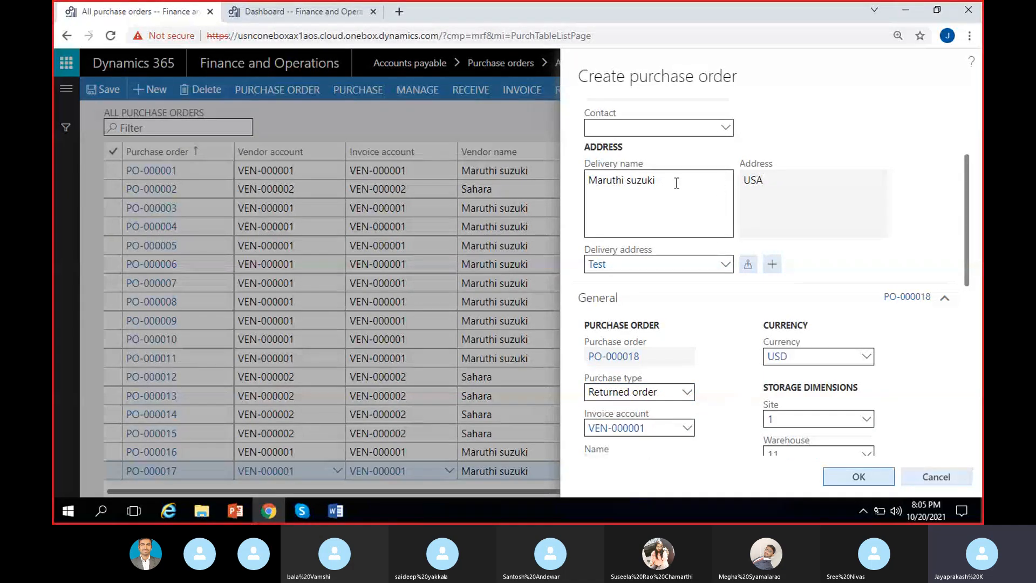
Step: Examine the returned order's delivery name, address and RMA number field
drag(676, 183, 561, 186)
click(791, 198)
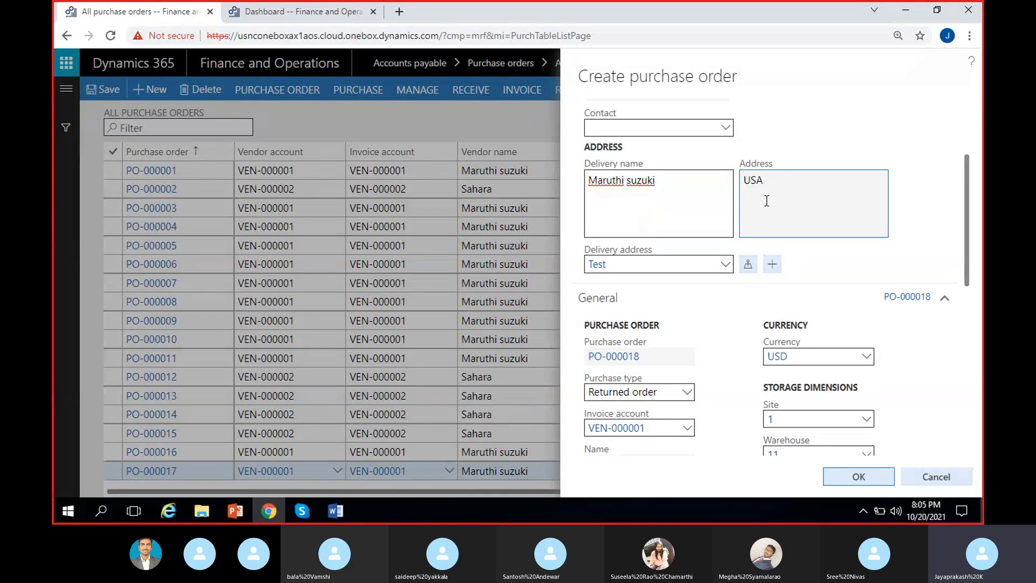
scroll(701, 346, down, 2)
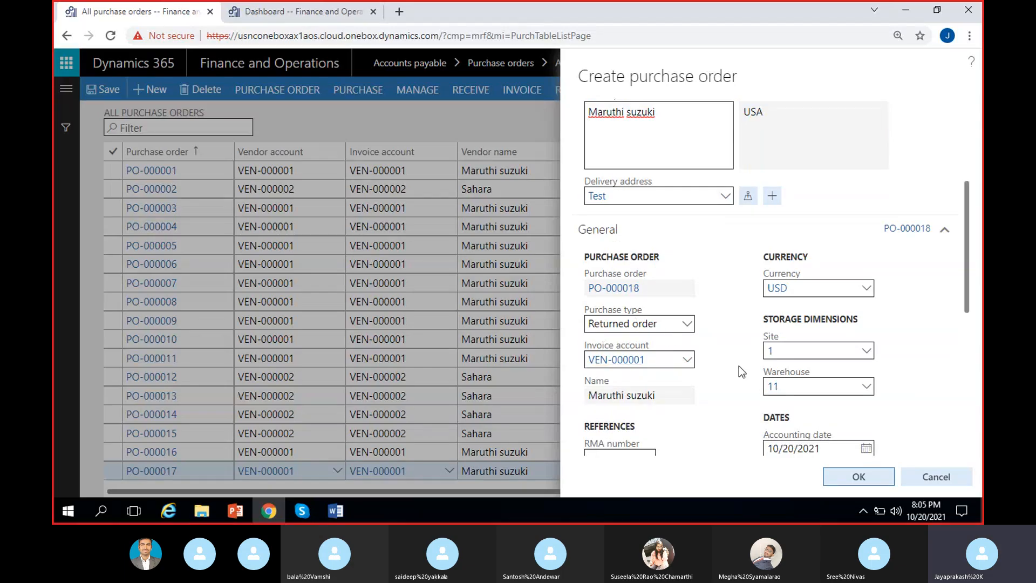
scroll(739, 366, down, 4)
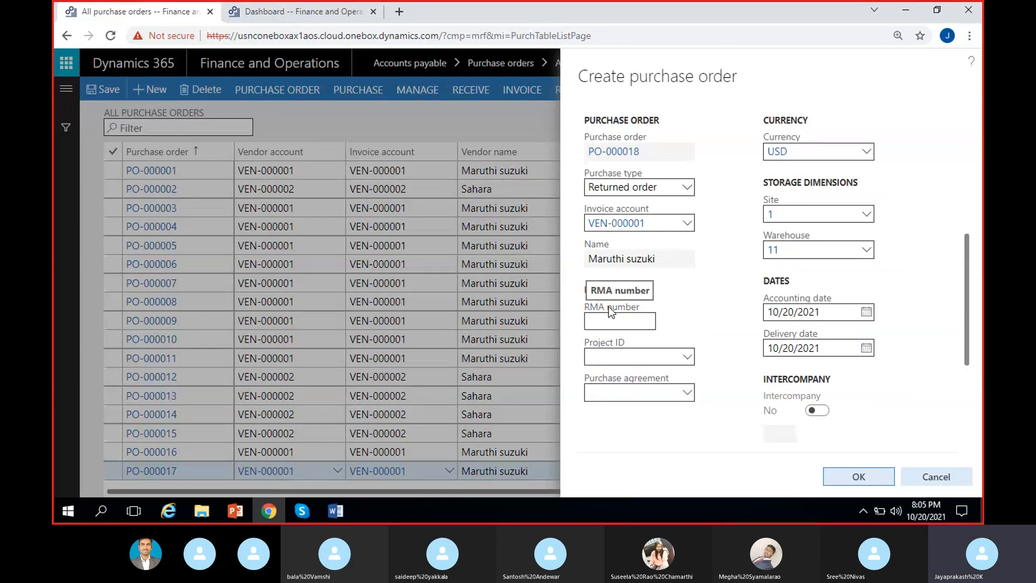
click(620, 321)
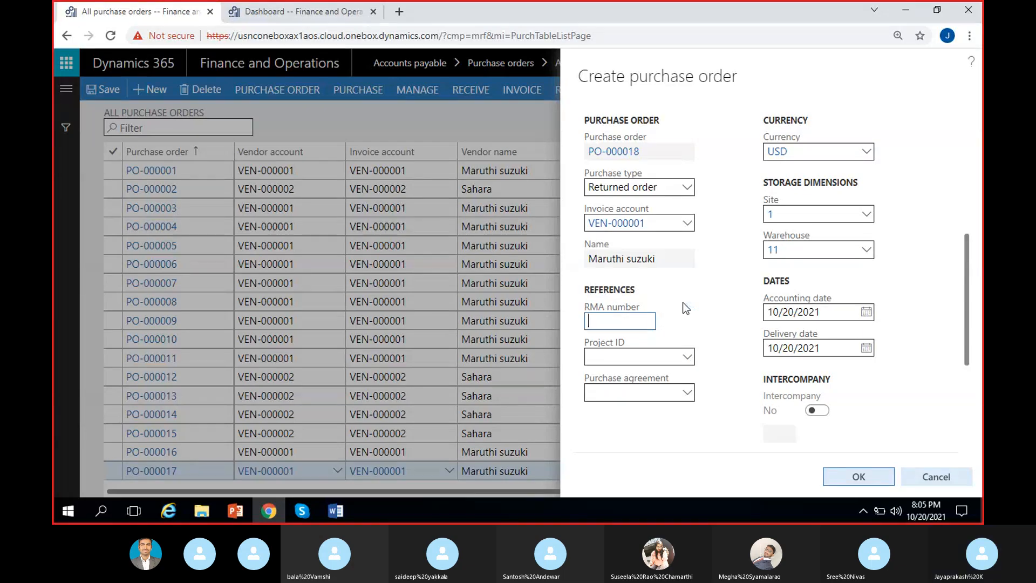
click(619, 333)
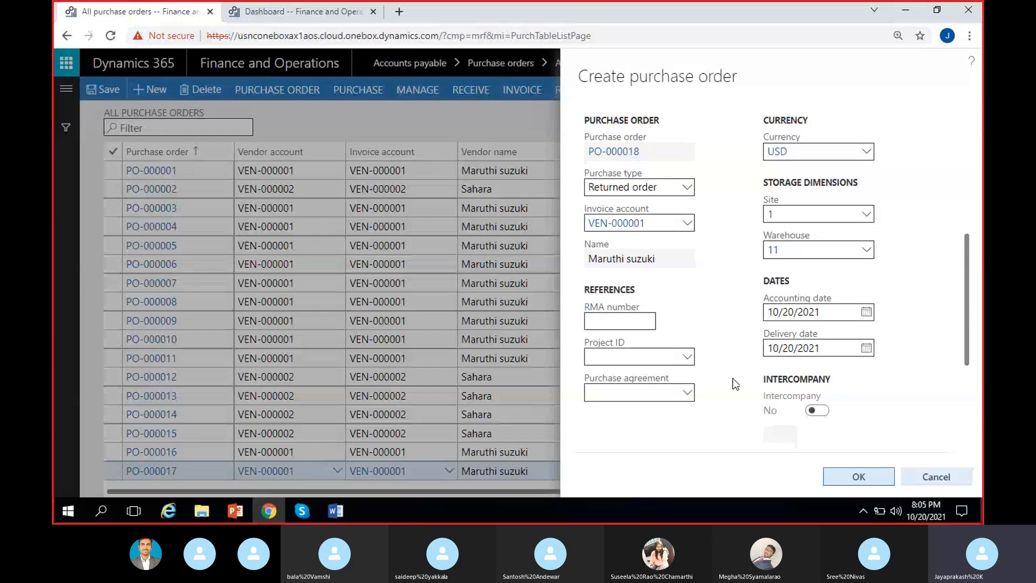
Step: Set the order's delivery date to 10/22/2021 and review the remaining general and administration details
click(867, 348)
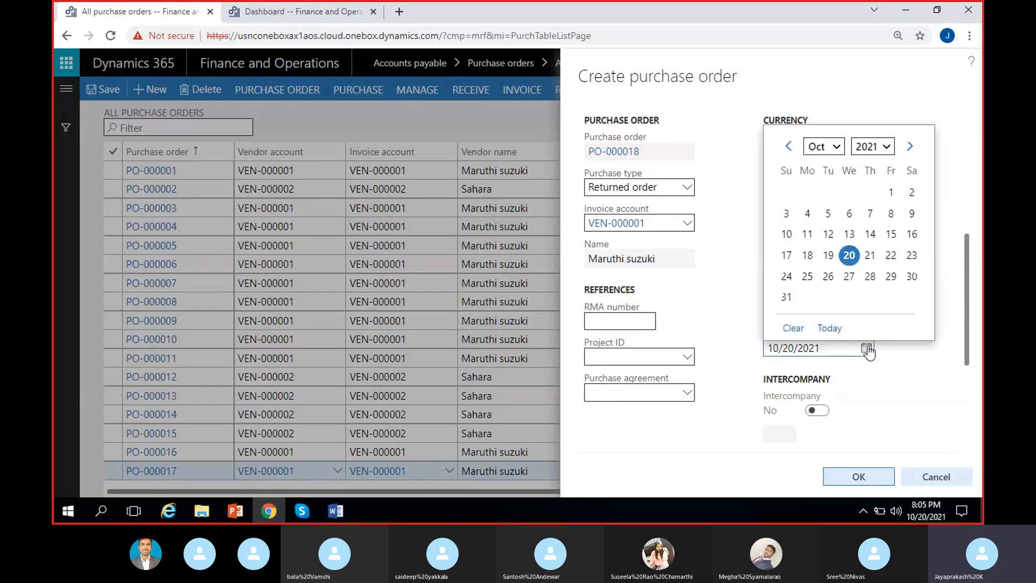
click(890, 255)
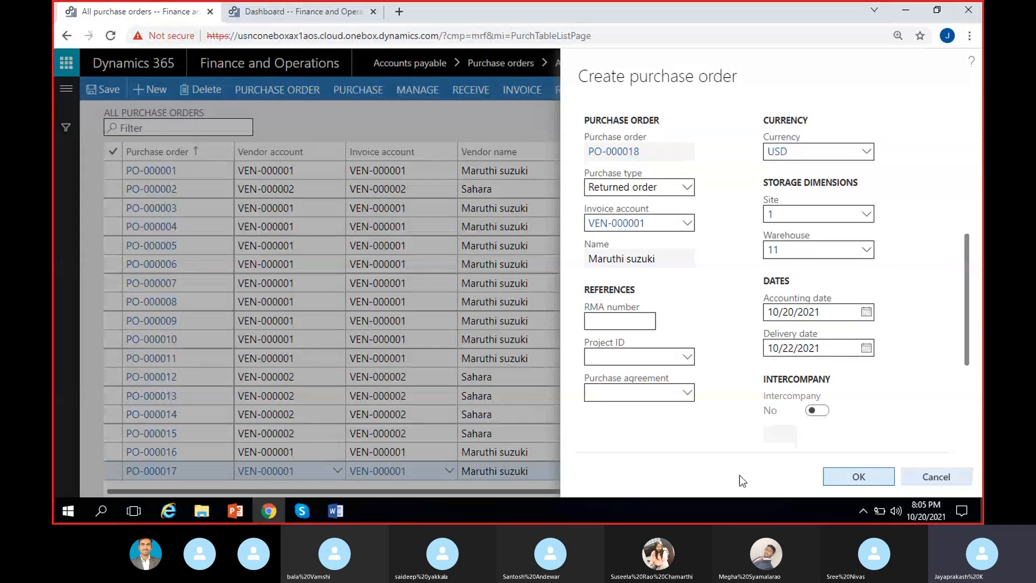
scroll(754, 374, up, 5)
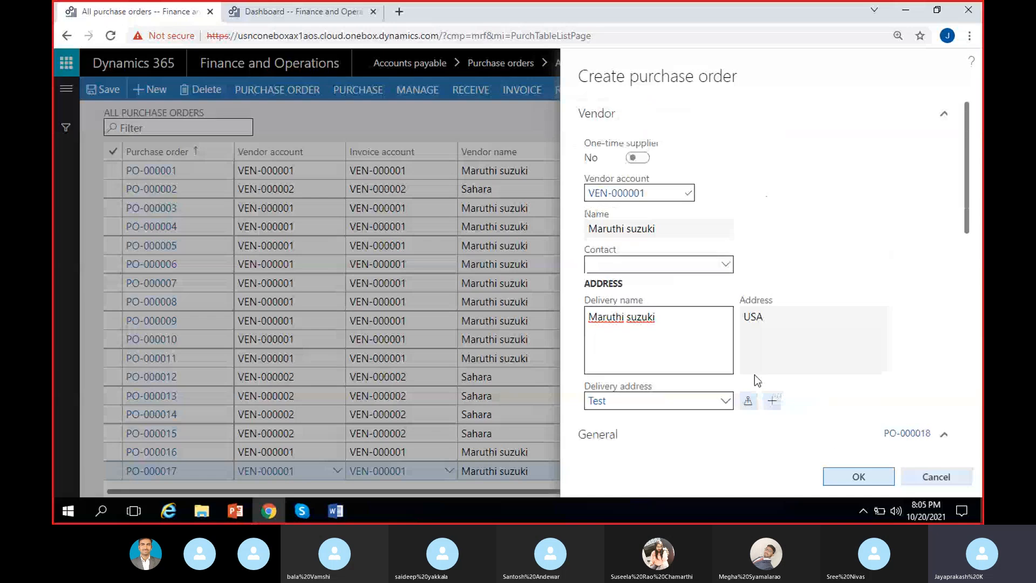
scroll(732, 397, down, 5)
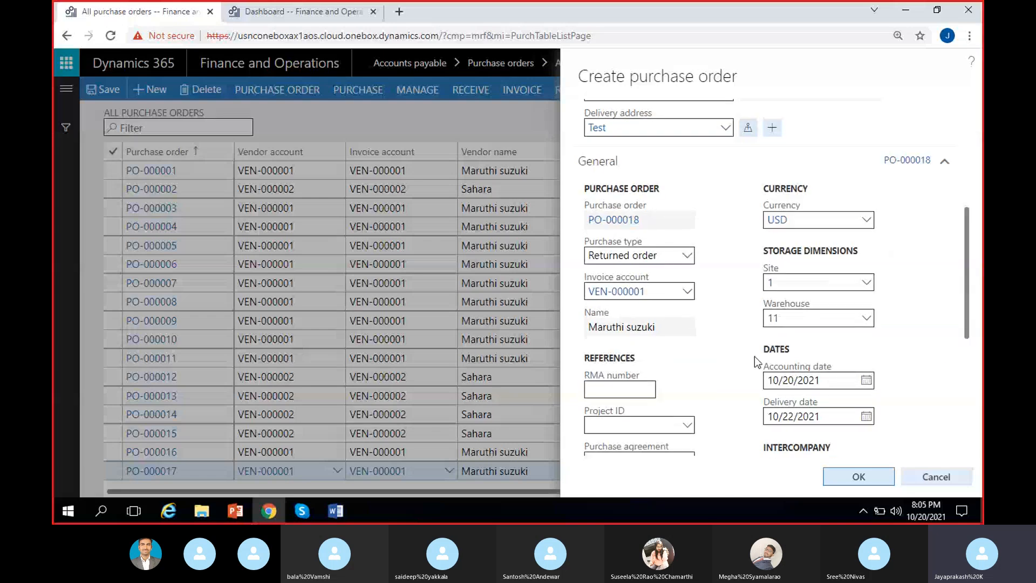
scroll(711, 370, down, 3)
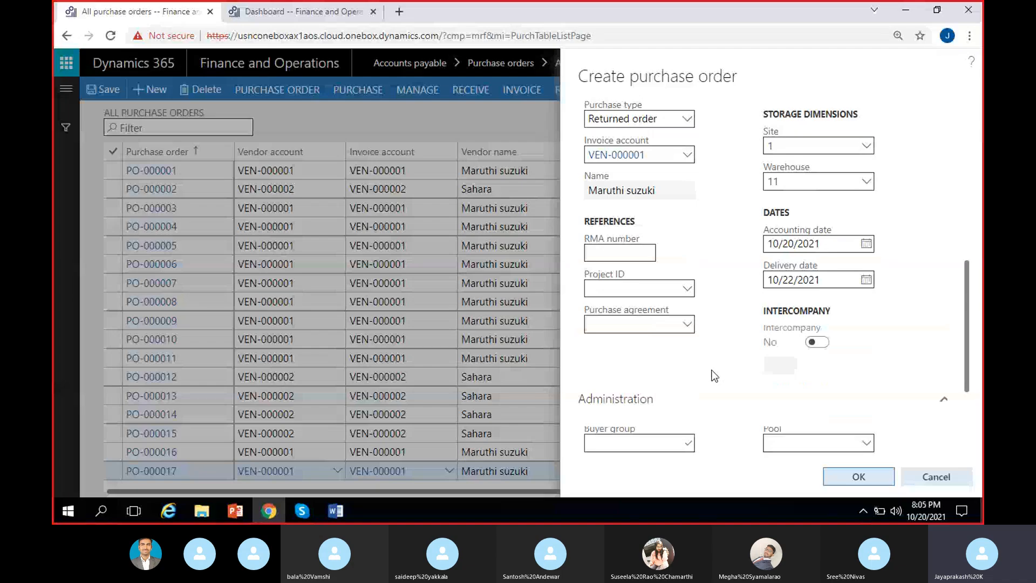
scroll(713, 375, down, 2)
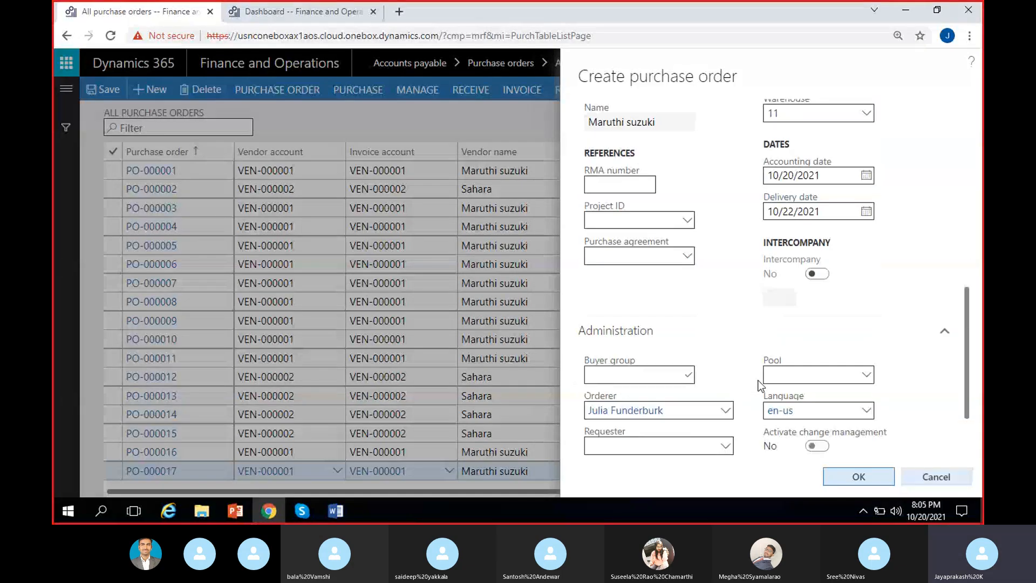
scroll(723, 362, down, 1)
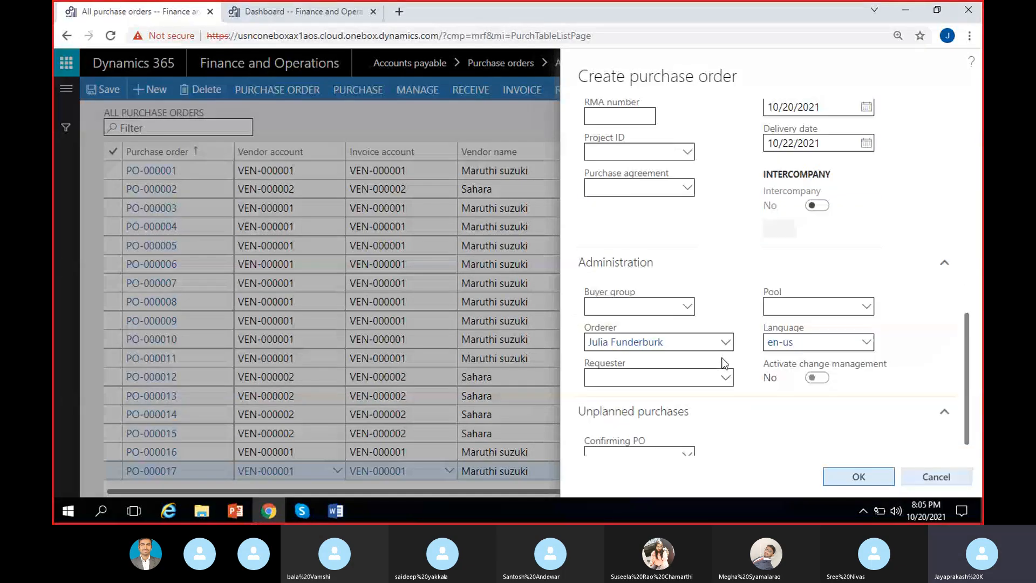
Step: Fill in the RMA number under the order's references and create the returned order
click(849, 478)
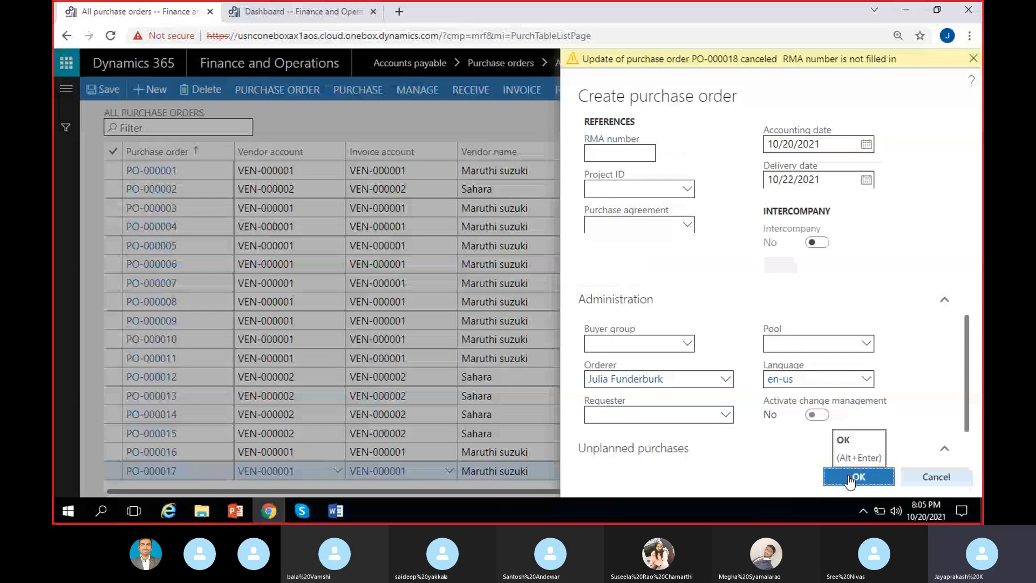
click(973, 59)
scroll(694, 288, up, 3)
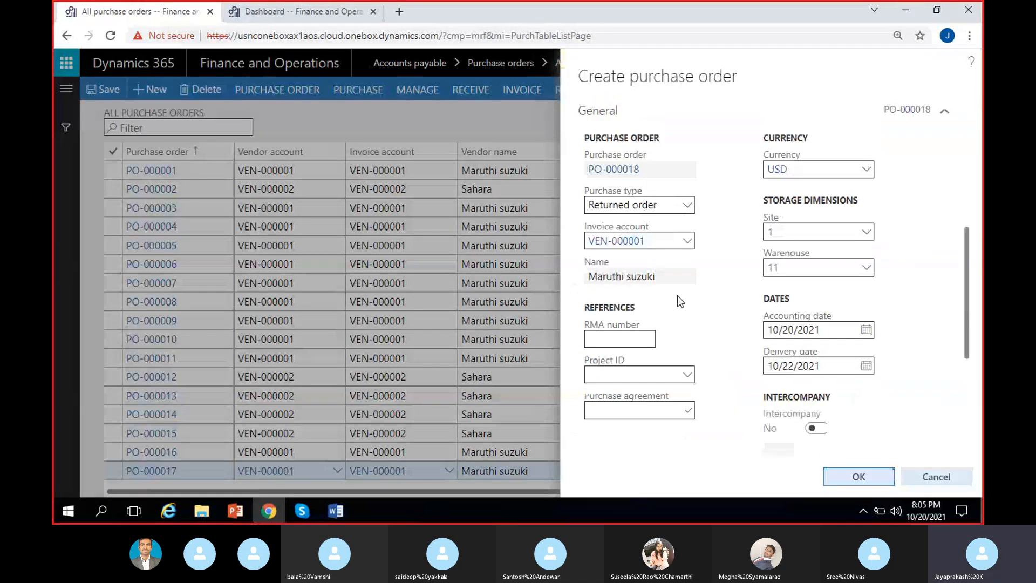
click(617, 339)
text(RMA-)
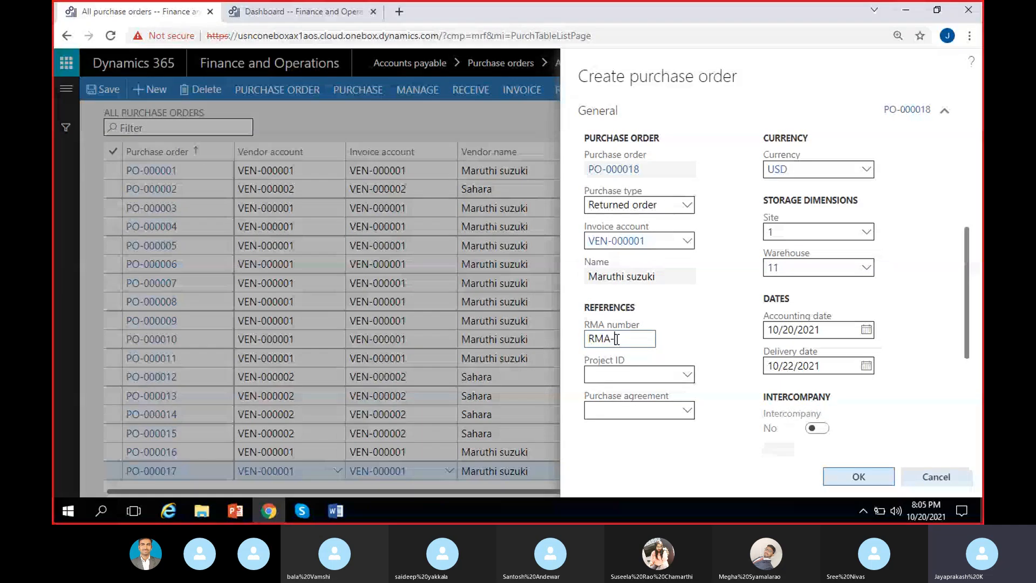
text(1)
click(861, 476)
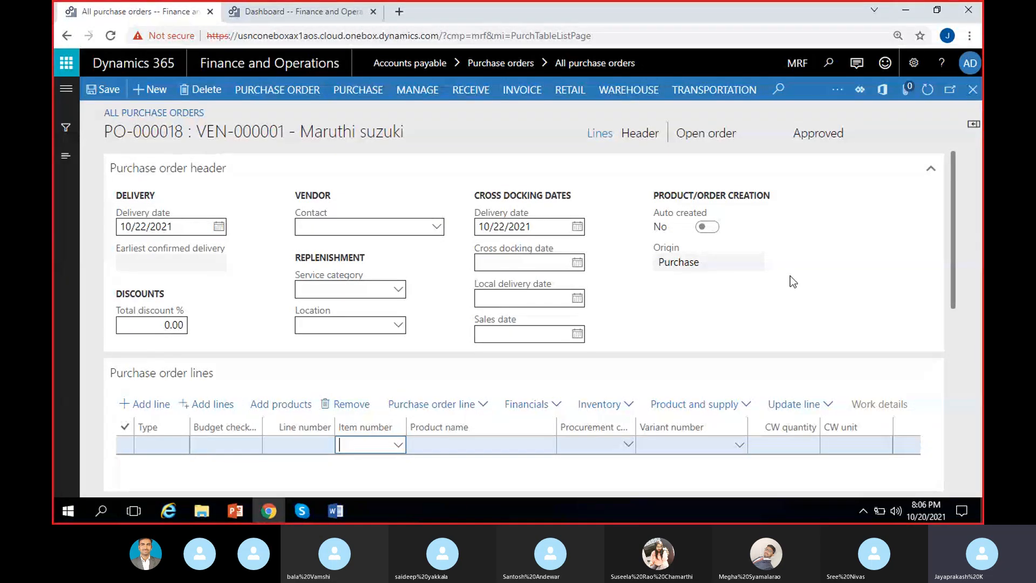
Step: Fill the first purchase order line with item MRF-1 (Cycle) and a quantity of -2
click(399, 447)
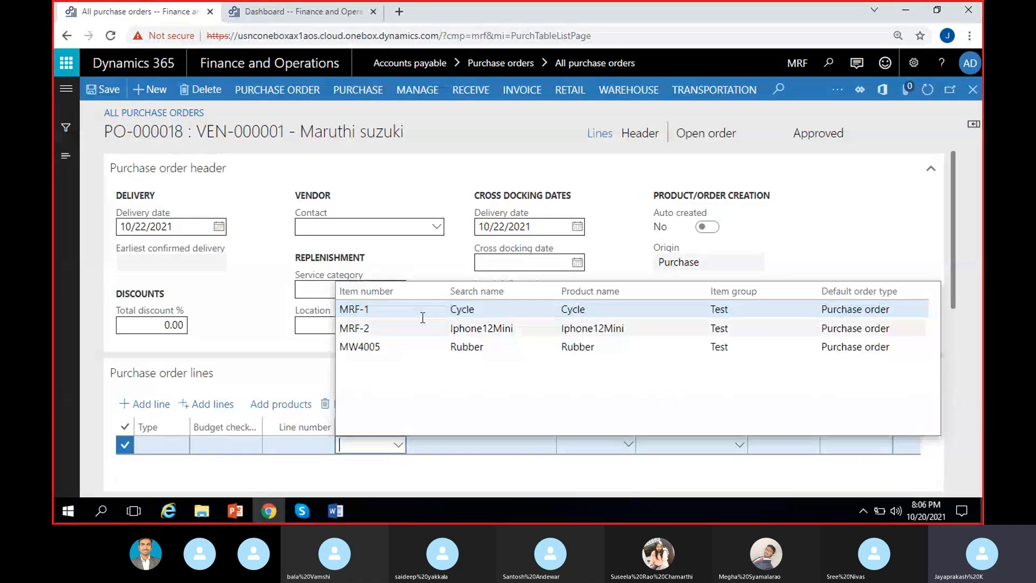
click(435, 309)
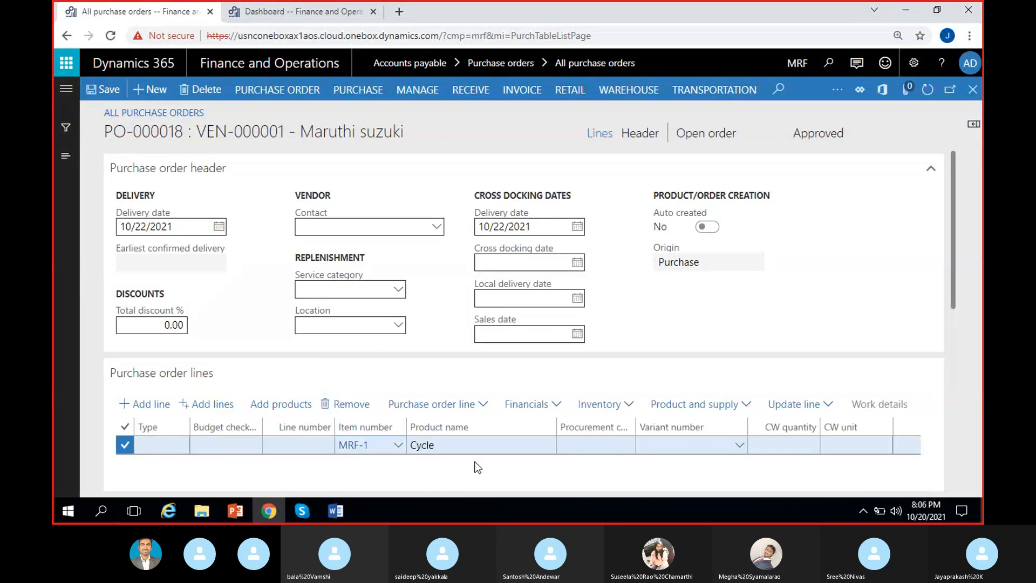
key(Tab)
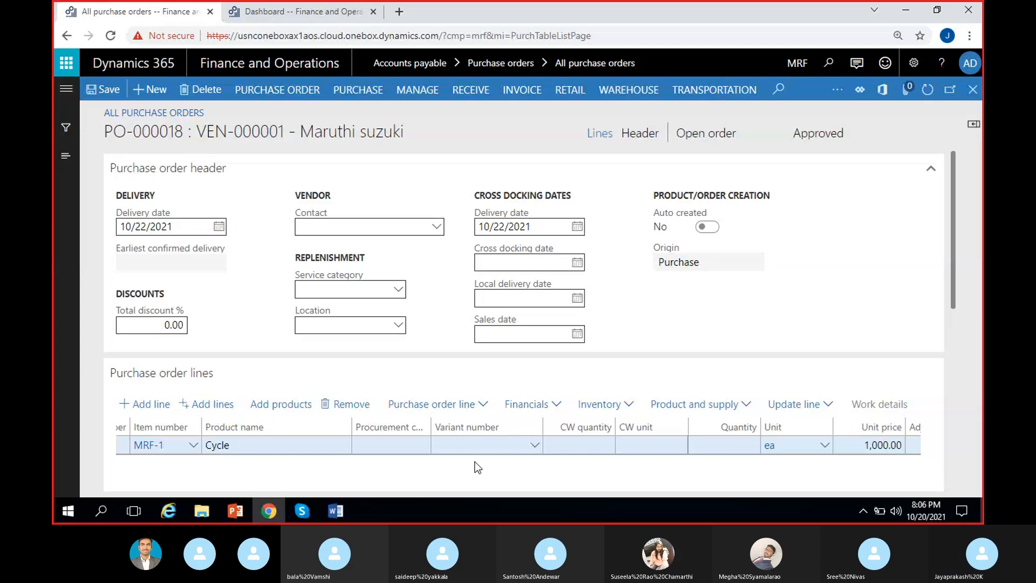
click(717, 451)
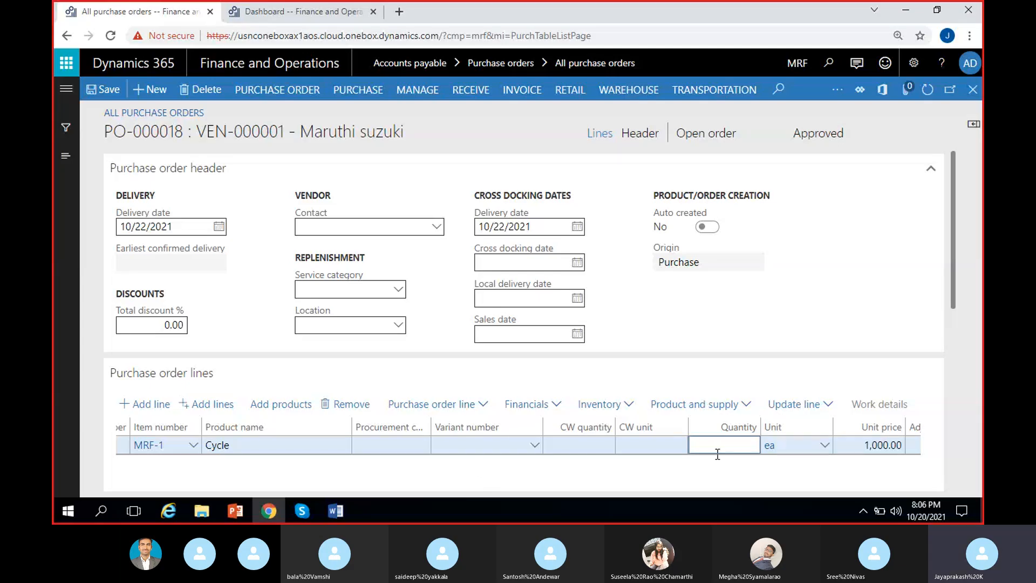
text(2)
click(797, 474)
click(712, 452)
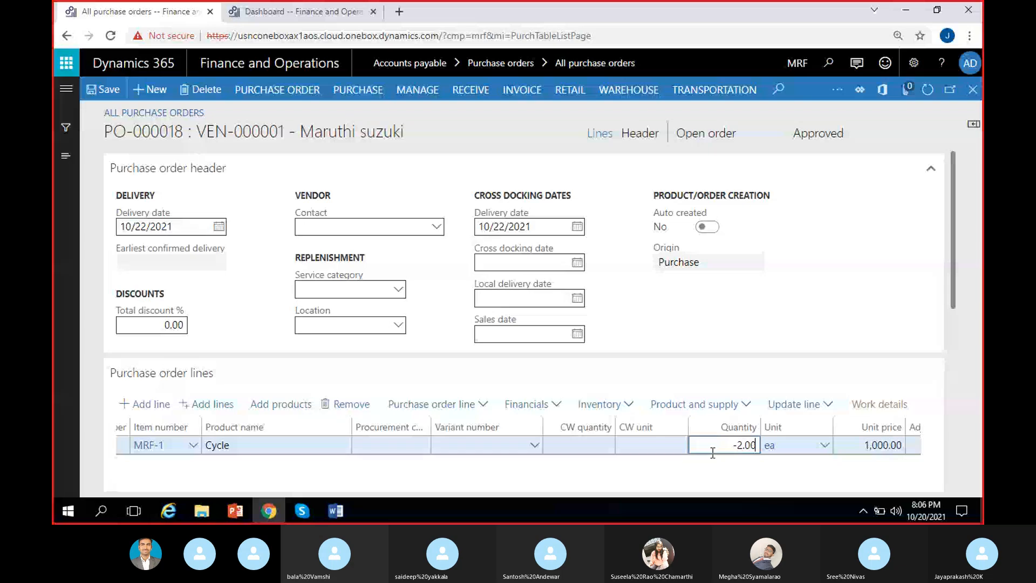
click(728, 470)
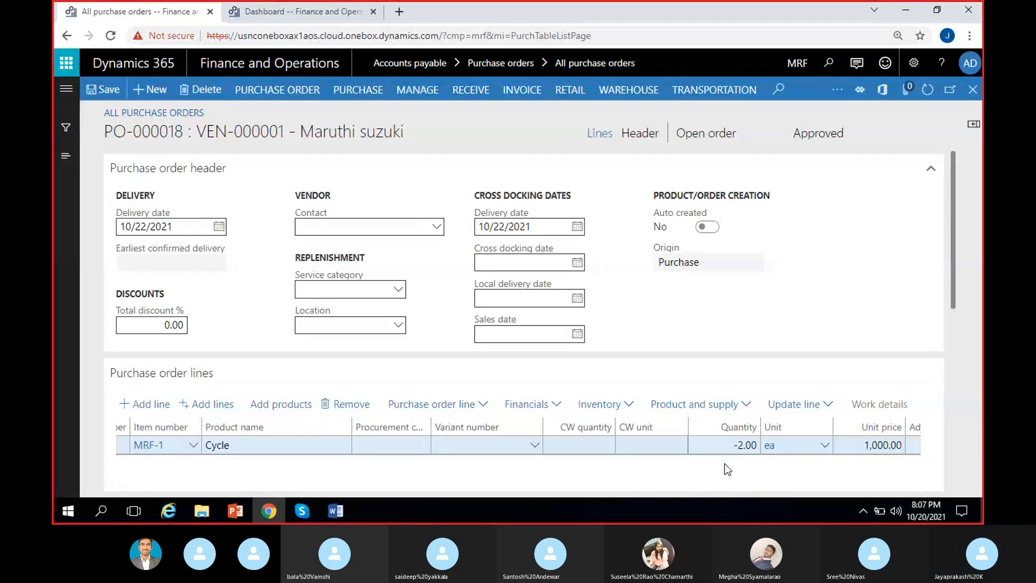
Step: Review the Cycle line's quantity, unit price and net amount, and remove the line from the order
scroll(656, 475, left, 4)
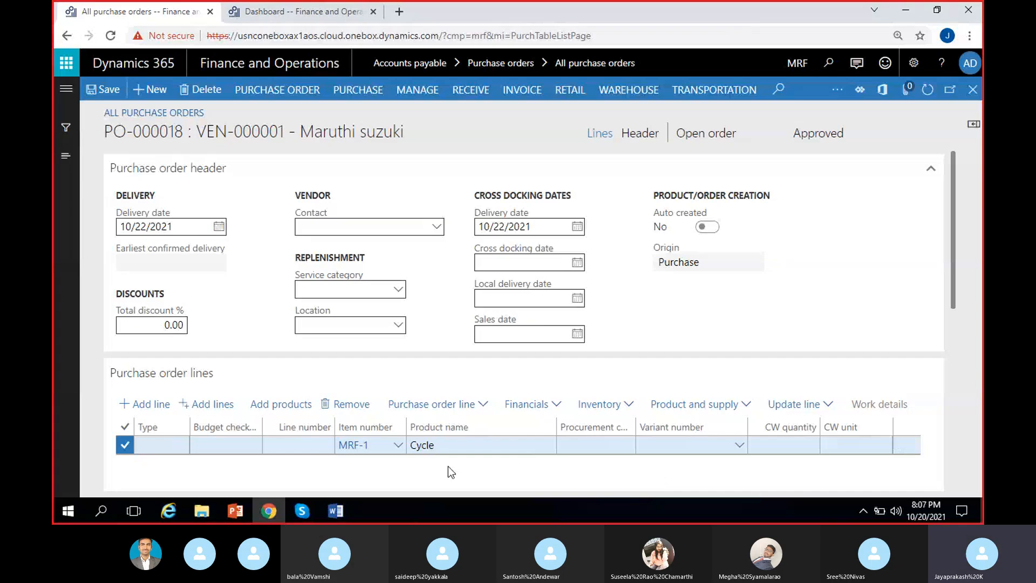
scroll(620, 472, right, 5)
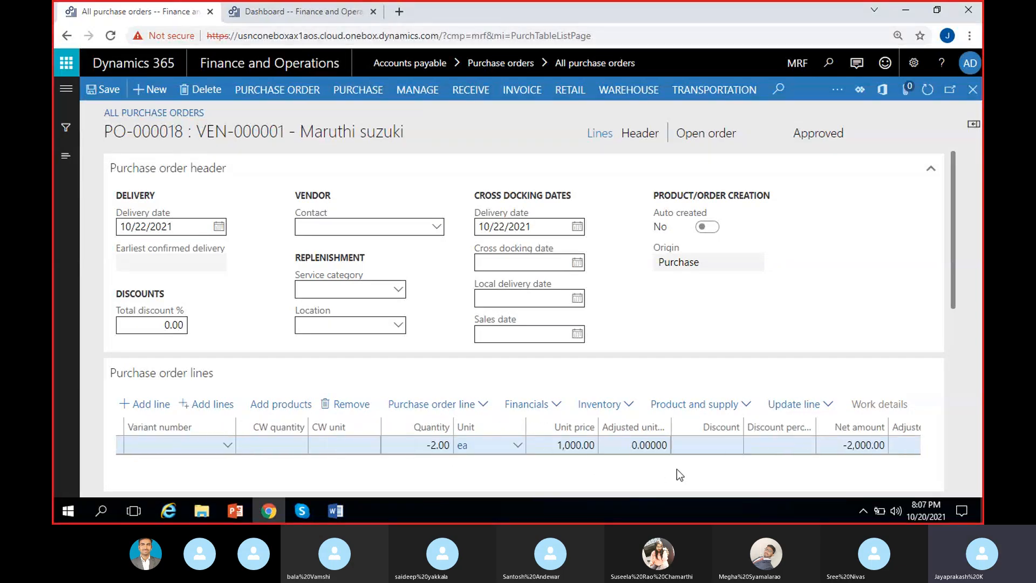
scroll(618, 478, right, 3)
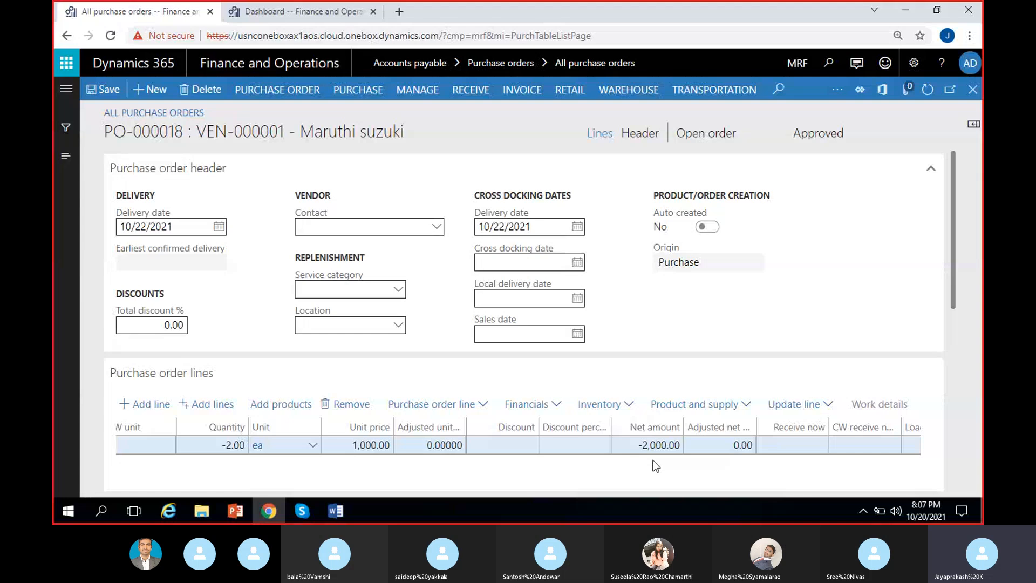
scroll(606, 466, left, 2)
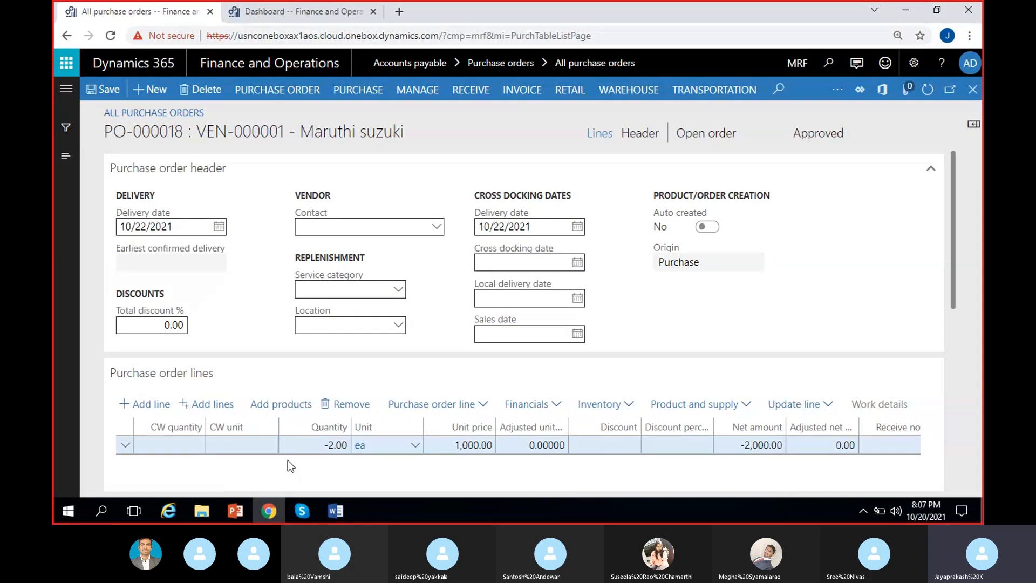
scroll(263, 475, left, 3)
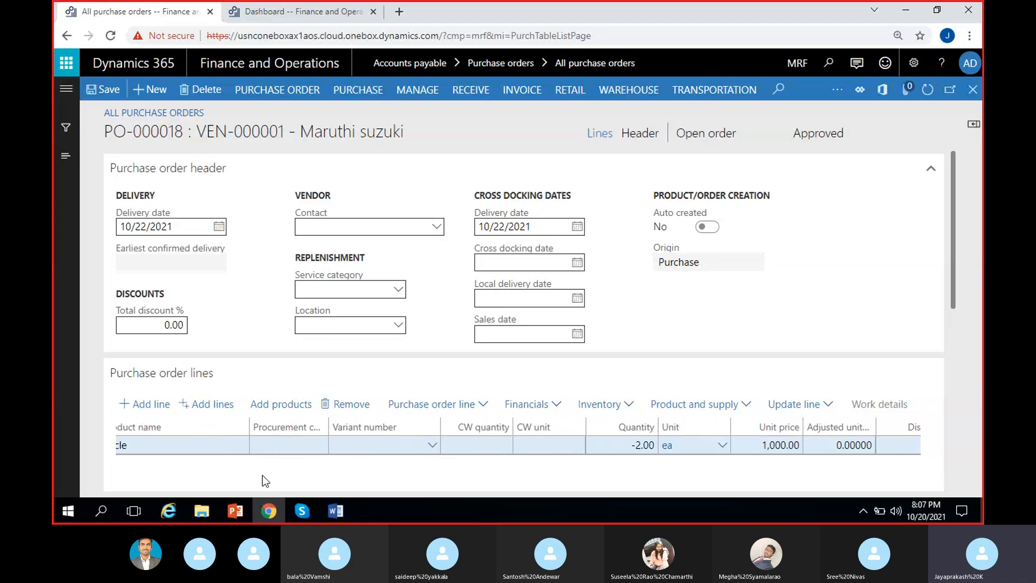
scroll(262, 474, right, 3)
scroll(262, 475, right, 2)
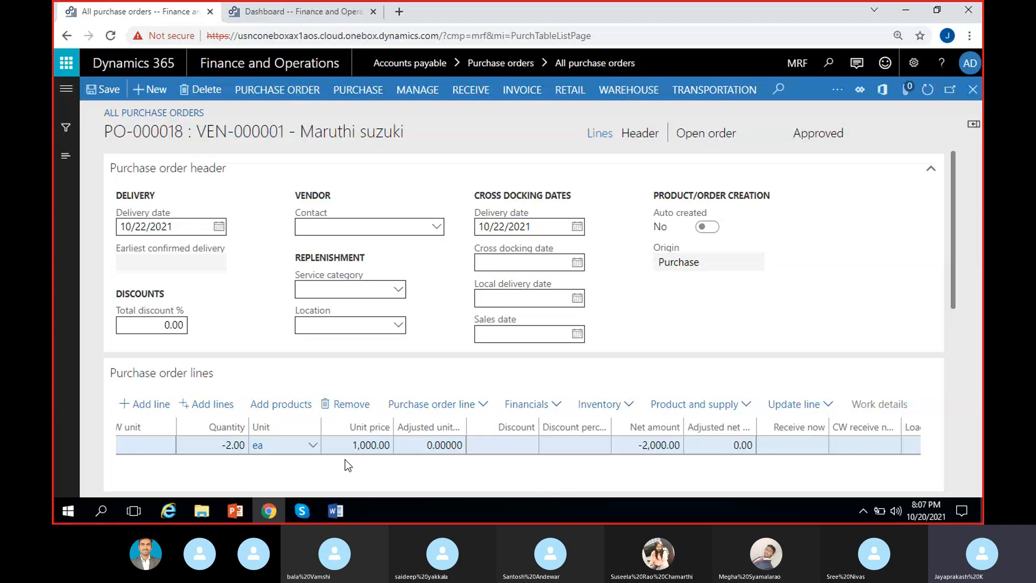
scroll(329, 460, left, 6)
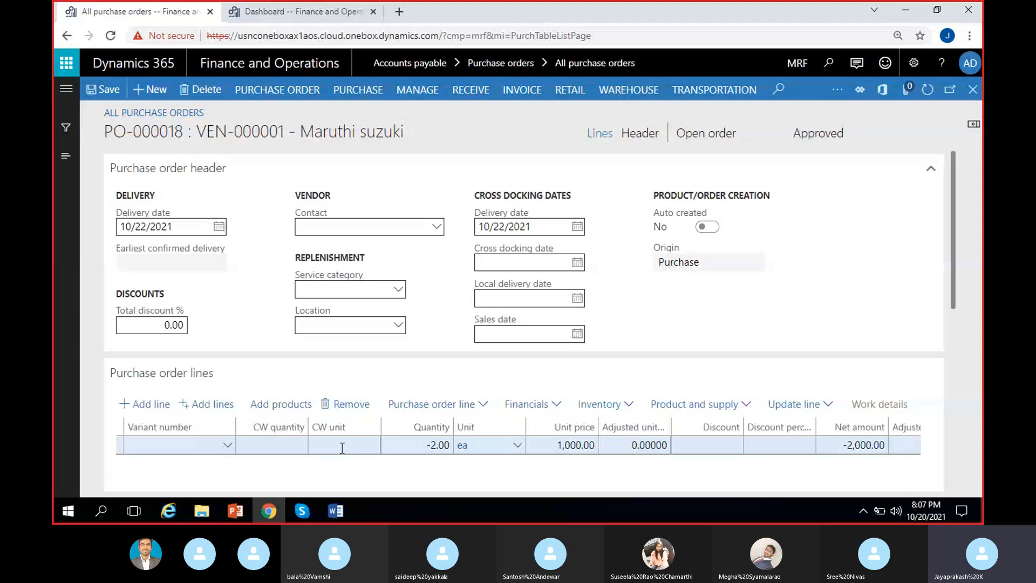
scroll(426, 484, right, 3)
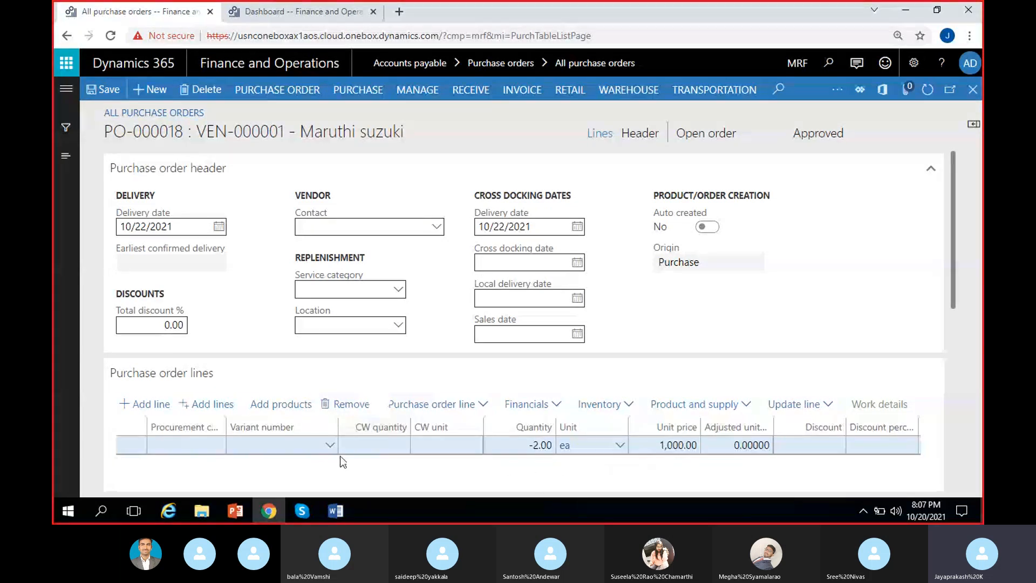
scroll(319, 458, left, 5)
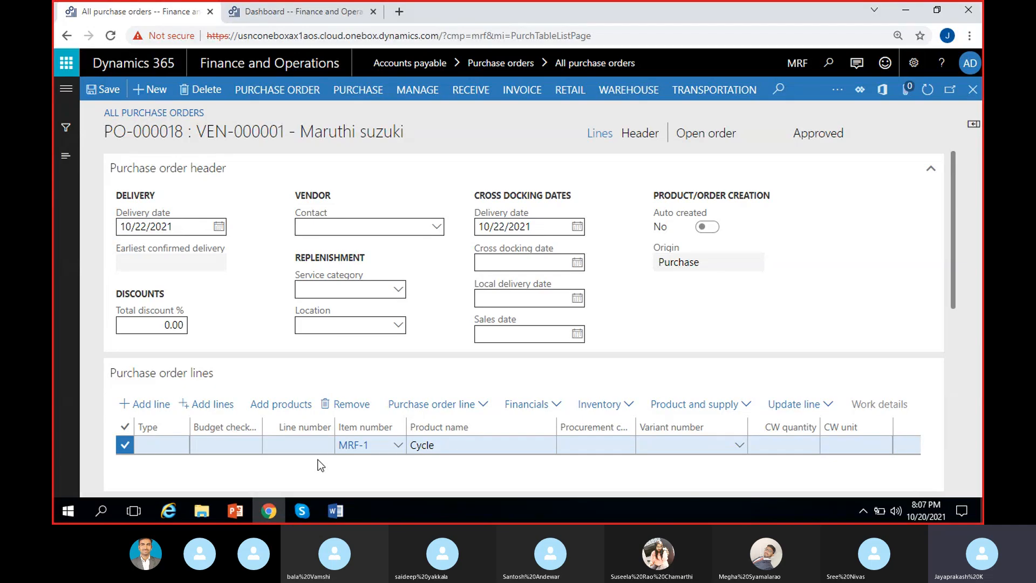
click(352, 405)
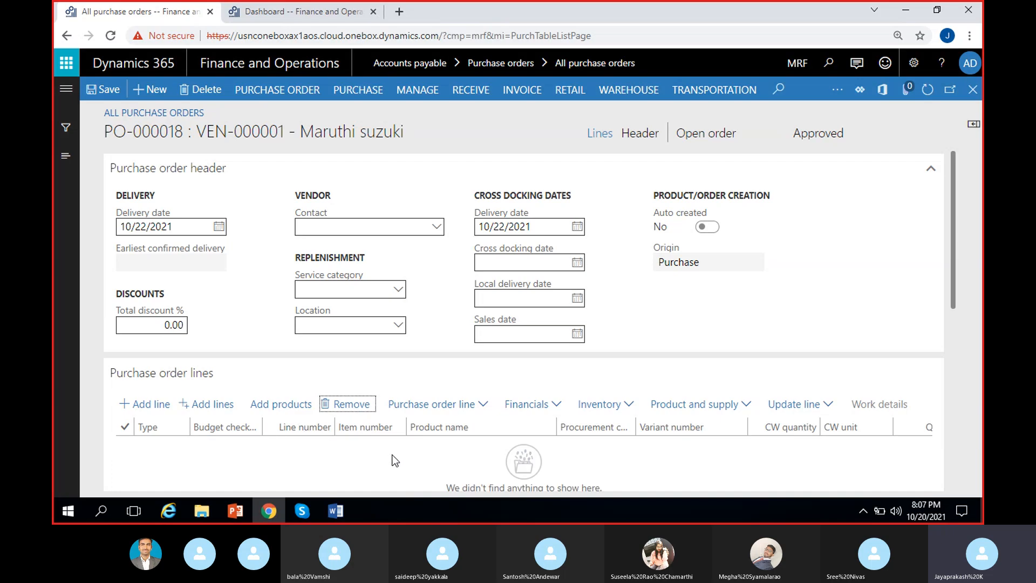
Step: Open the credit note function for the order lines and compare the lines of the vendor invoices dated 10/11/2021 and 10/8/2021
click(478, 408)
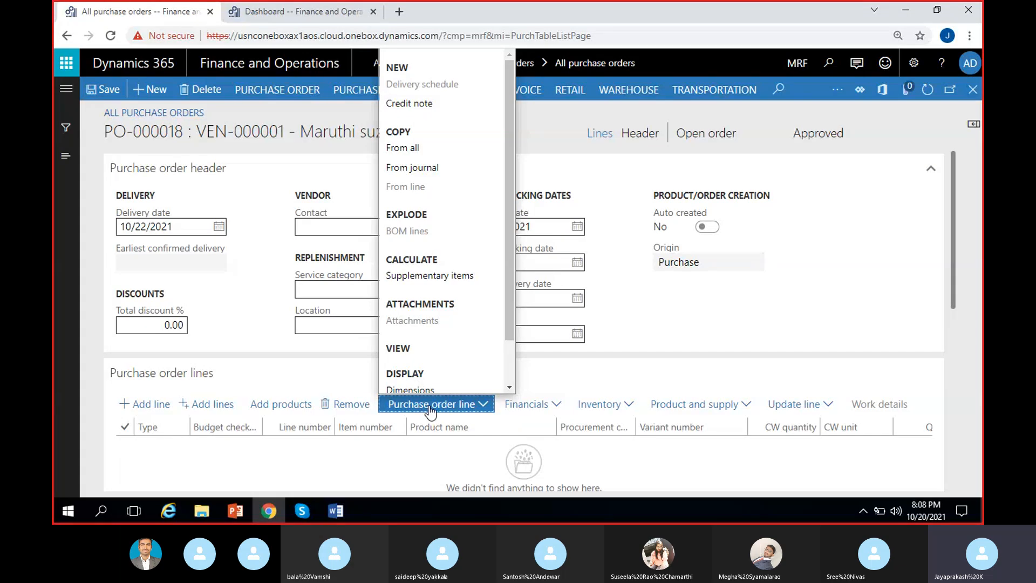
click(432, 107)
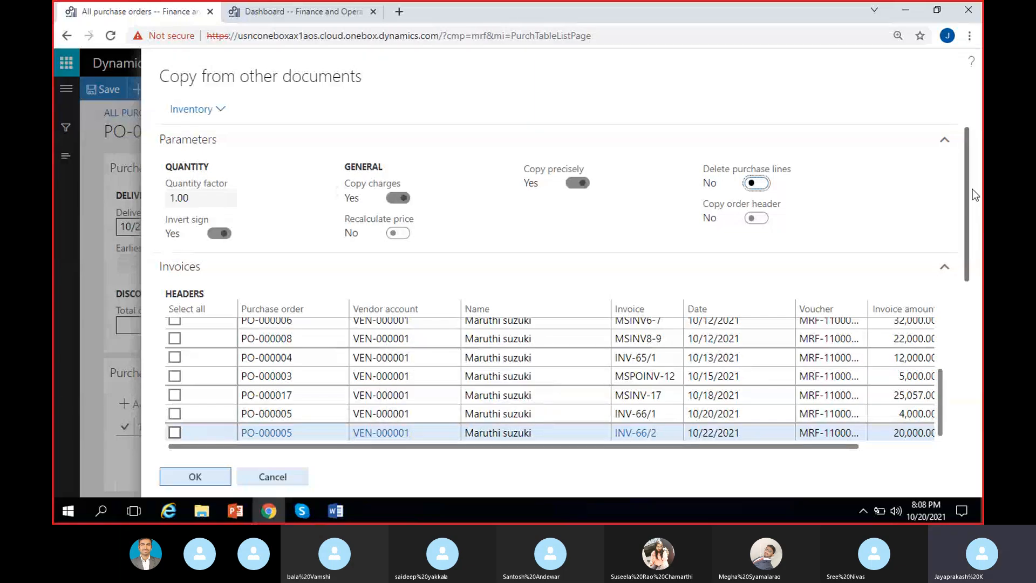
drag(968, 174, 975, 265)
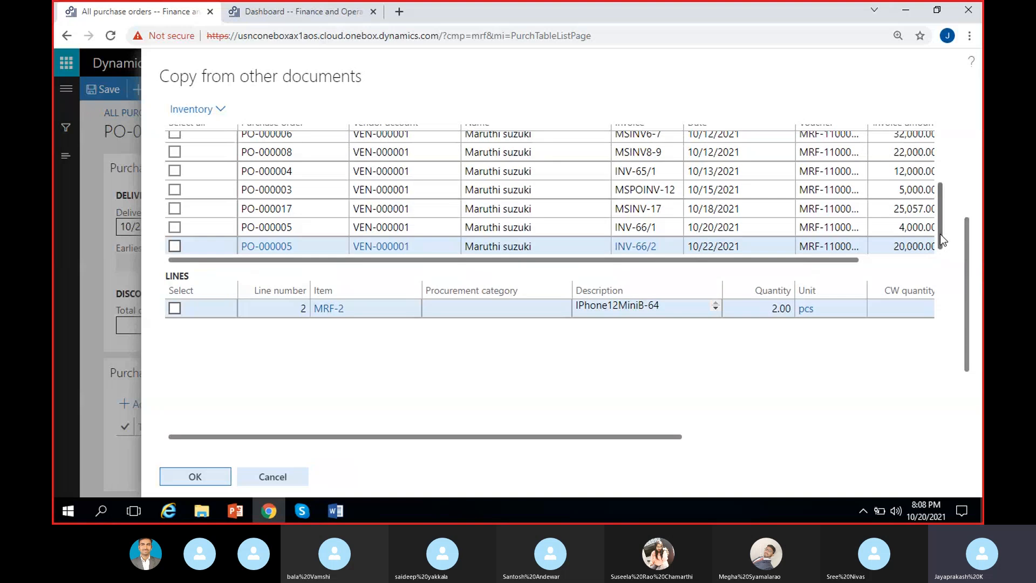
drag(940, 235, 952, 167)
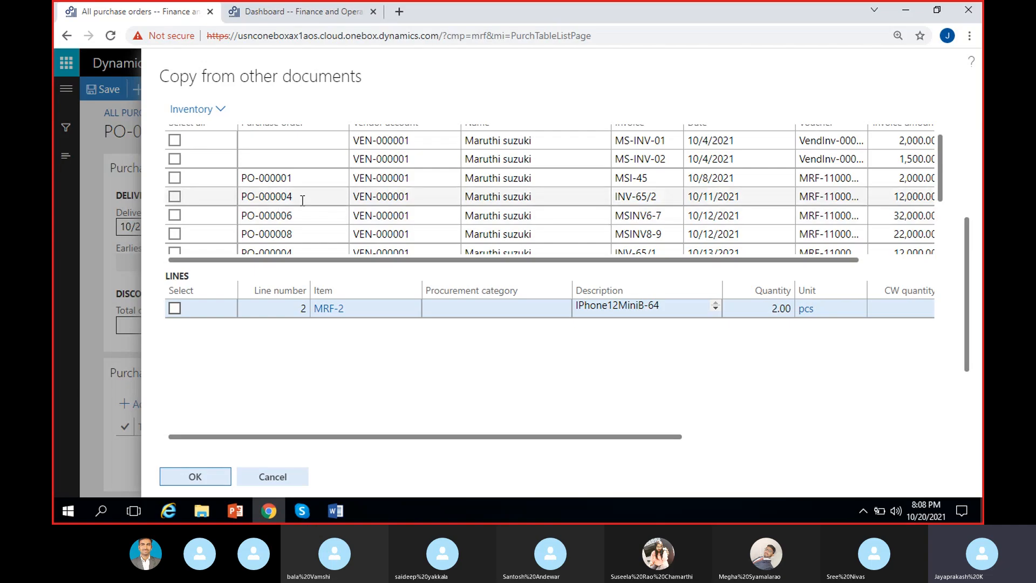
scroll(316, 208, down, 3)
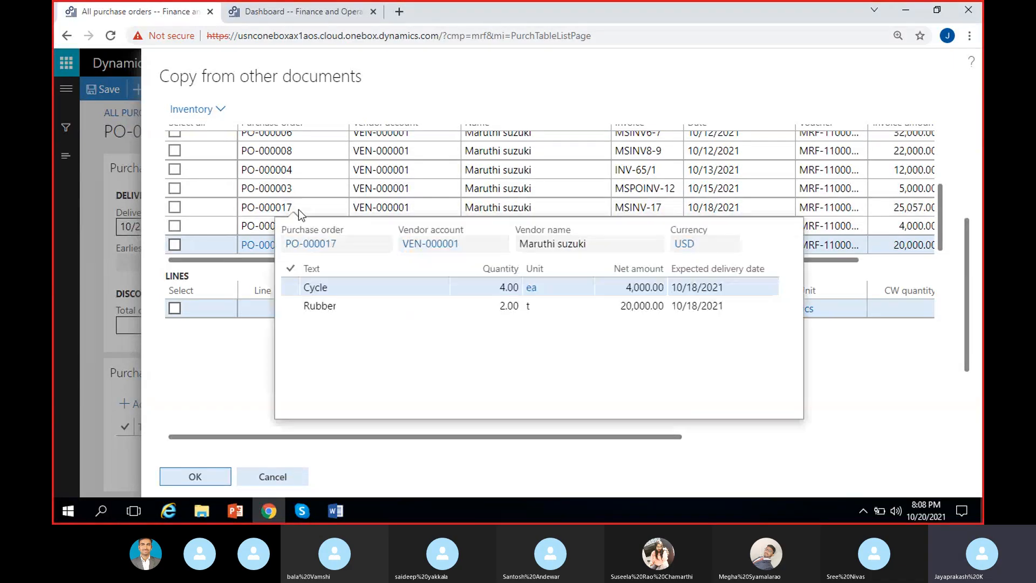
scroll(313, 220, up, 3)
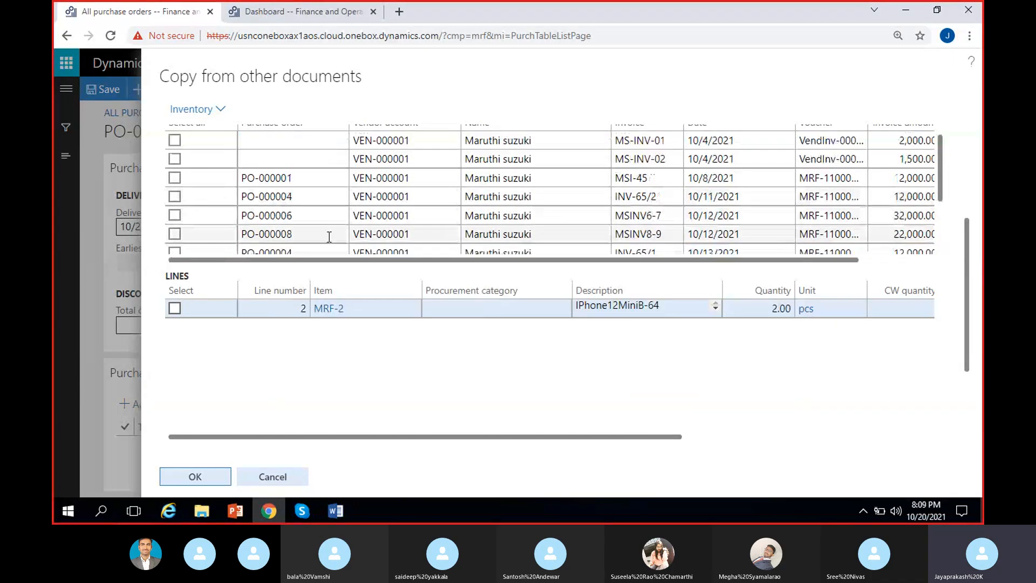
click(341, 198)
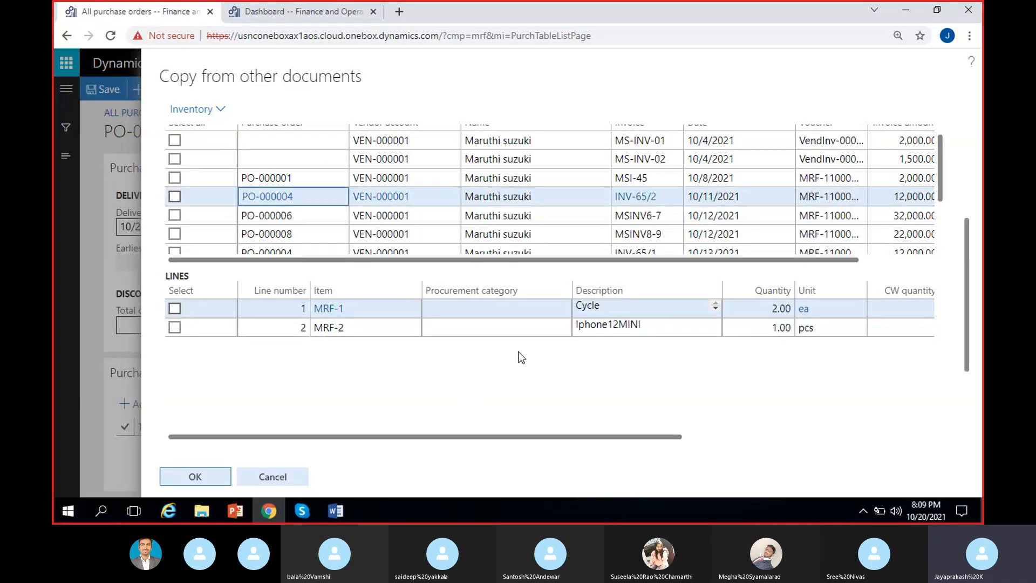
click(398, 178)
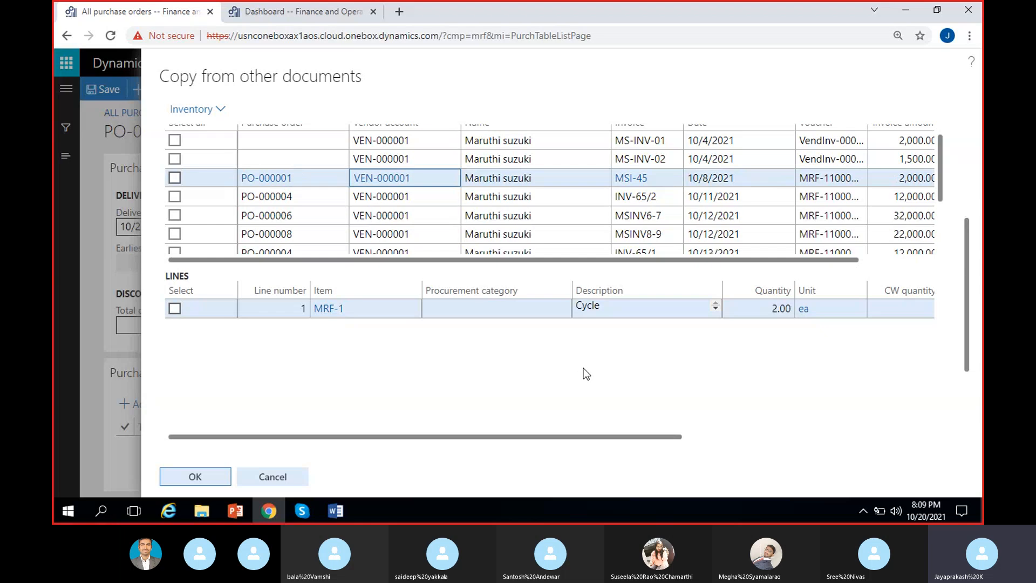
Step: Compare the lines of the invoices dated 10/8/2021 and 10/12/2021 (32,000.00), and try marking and unmarking the Cycle line for copying
scroll(767, 345, right, 5)
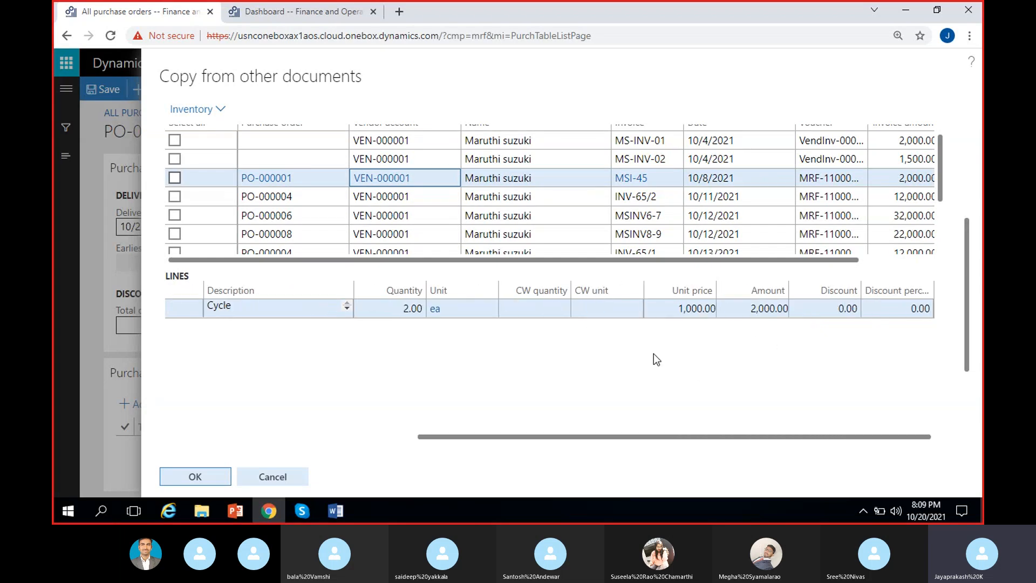
scroll(555, 367, left, 5)
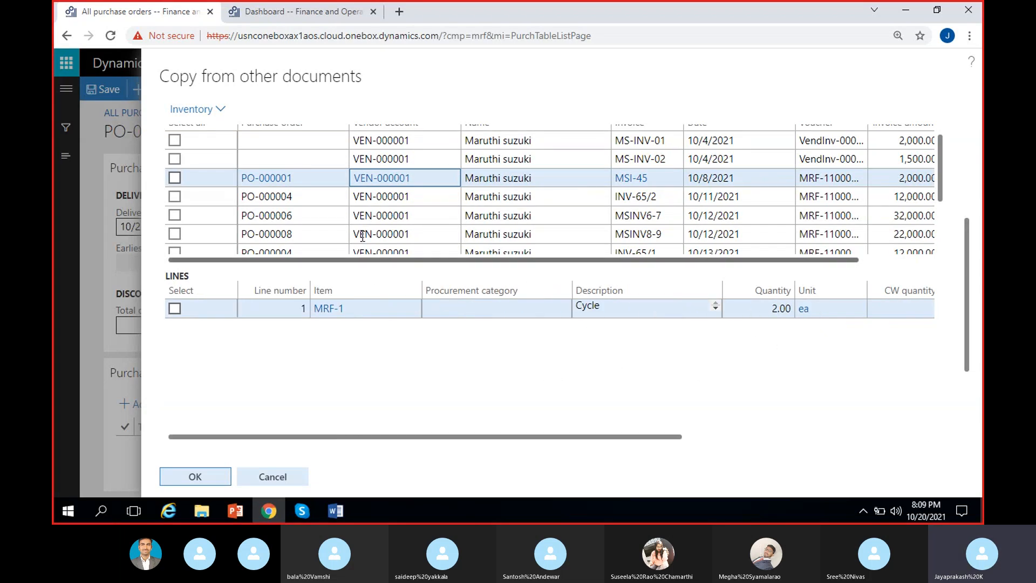
click(540, 179)
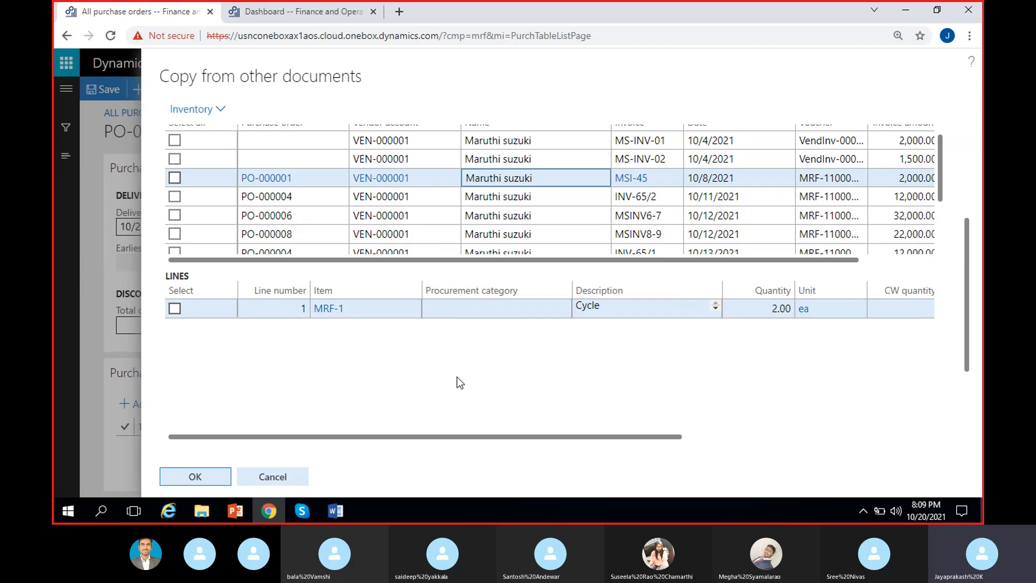
click(175, 309)
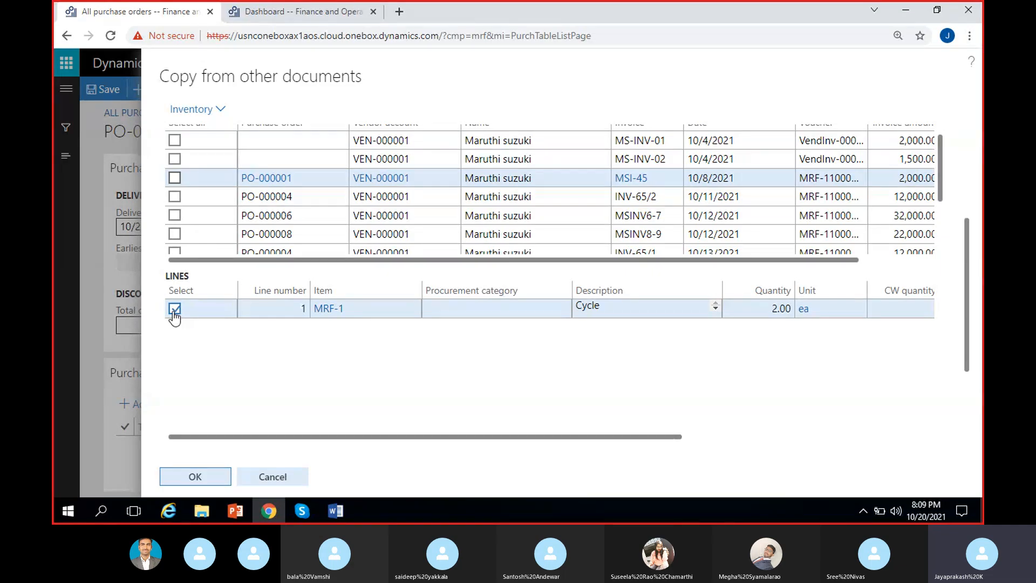
click(539, 221)
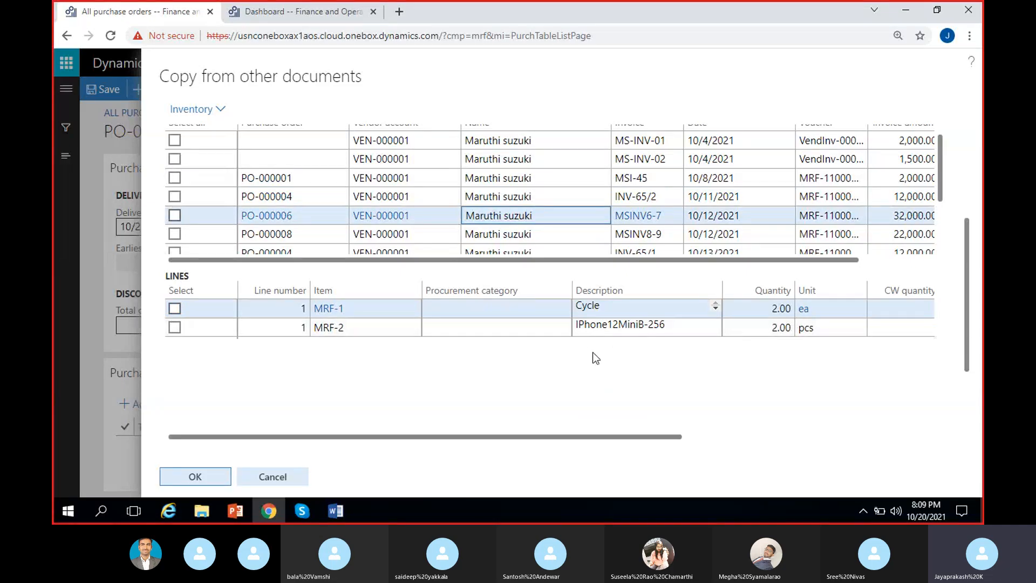
click(175, 309)
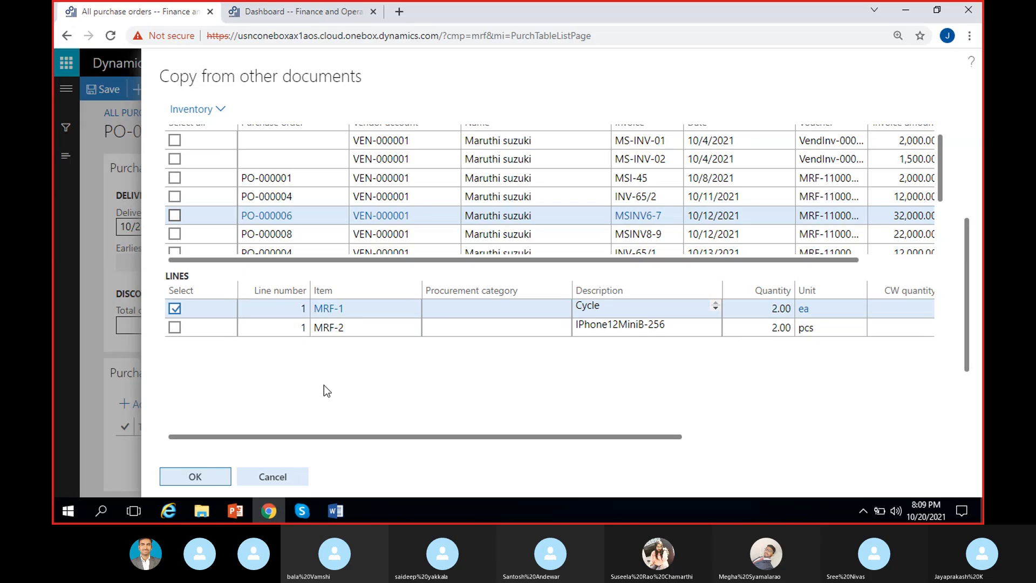
click(174, 309)
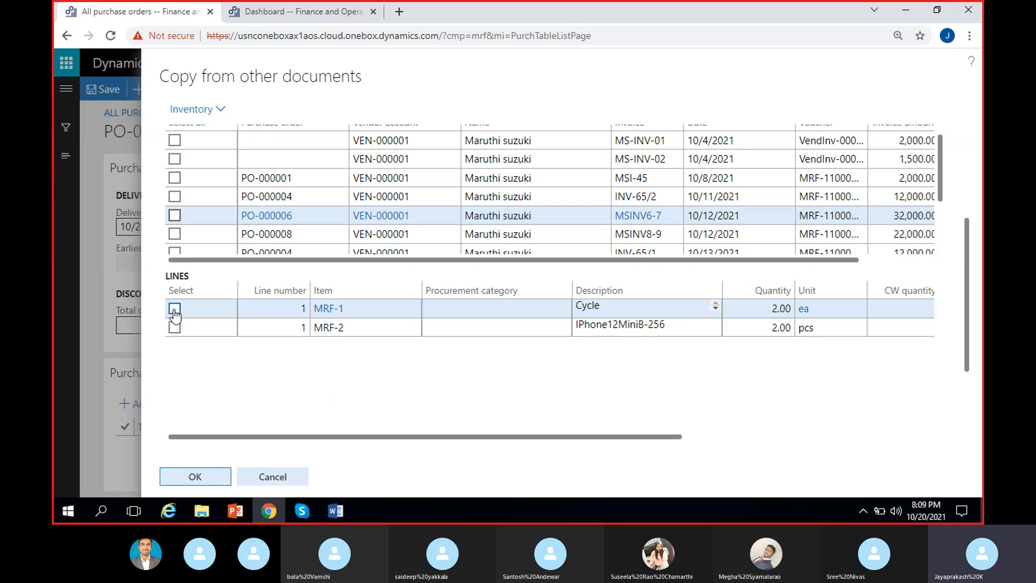
Step: Copy the MRF-1 (Cycle) line from the vendor invoice dated 10/8/2021 into the returned order
click(405, 179)
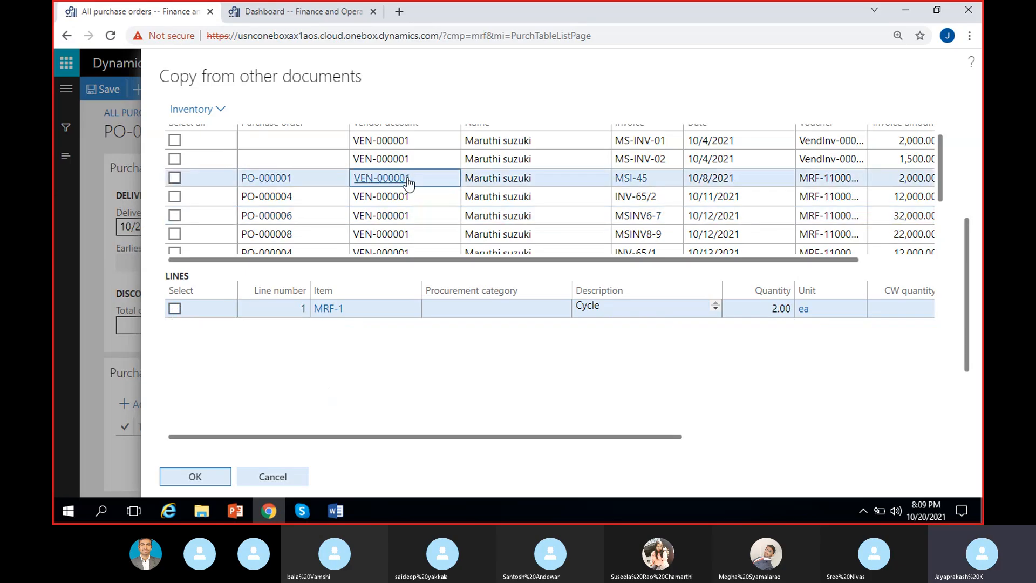
click(174, 308)
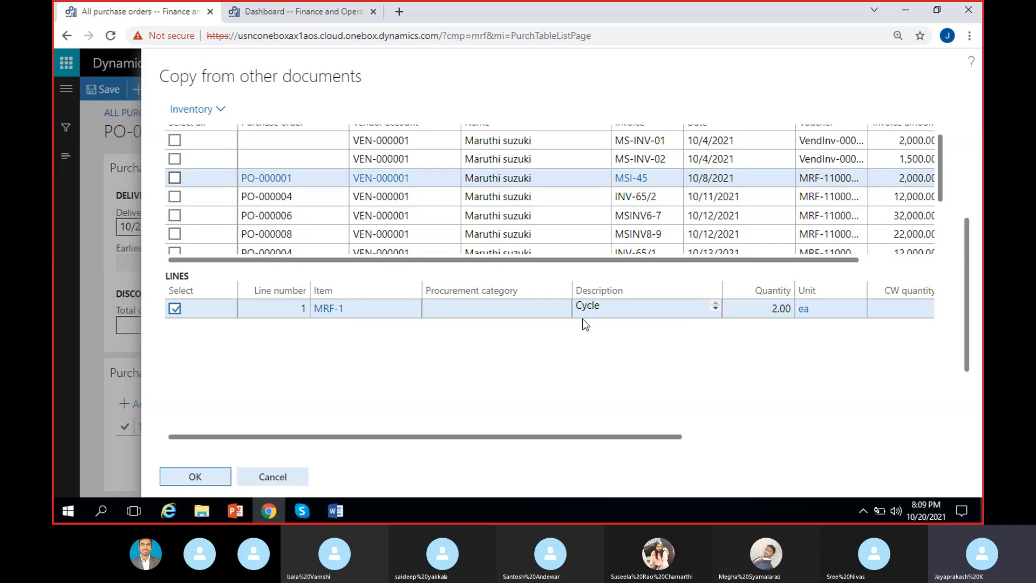
scroll(575, 345, right, 5)
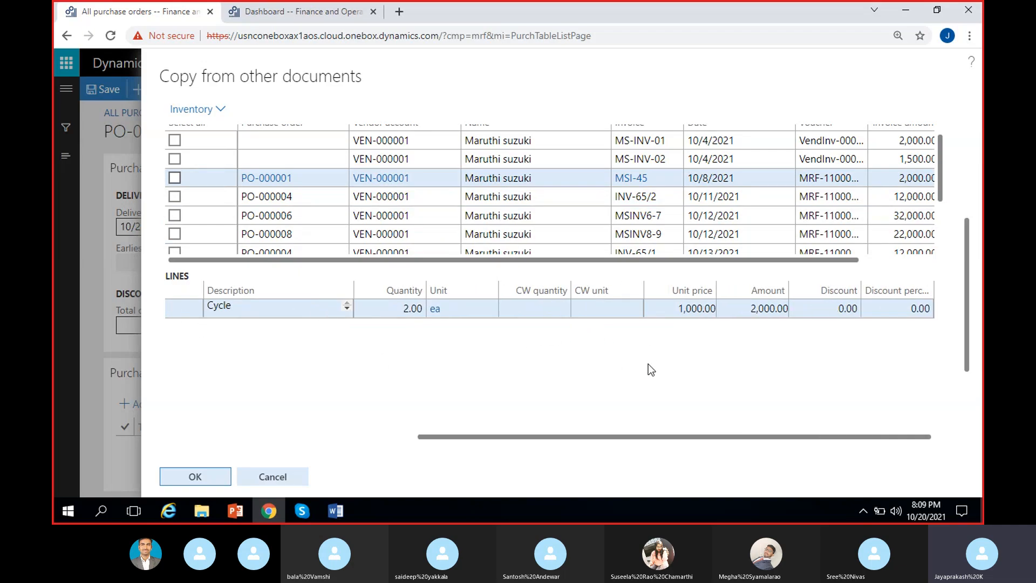
click(194, 477)
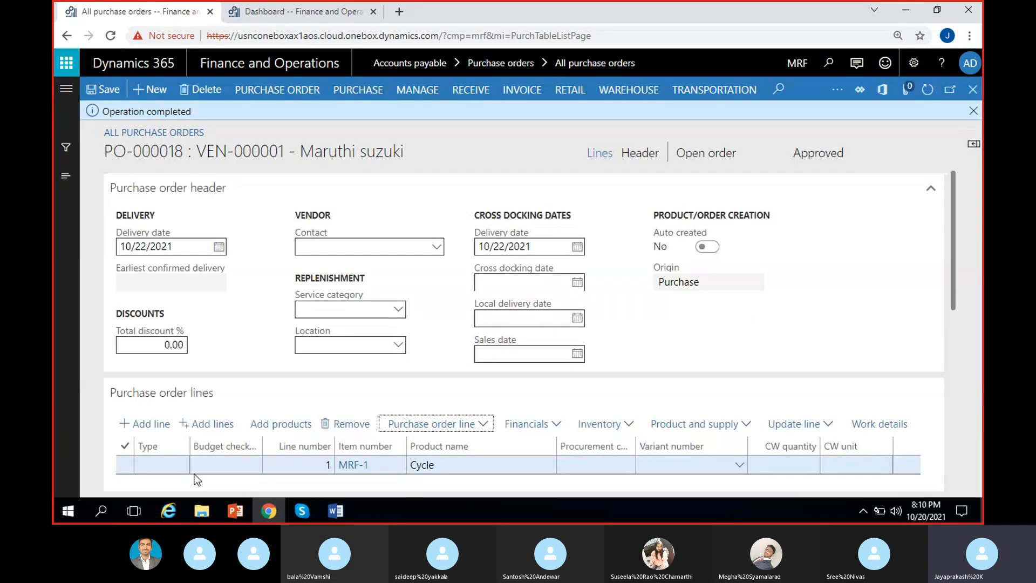
Step: Review the copied Cycle line's quantity, unit price and net amount in the purchase order lines
click(413, 483)
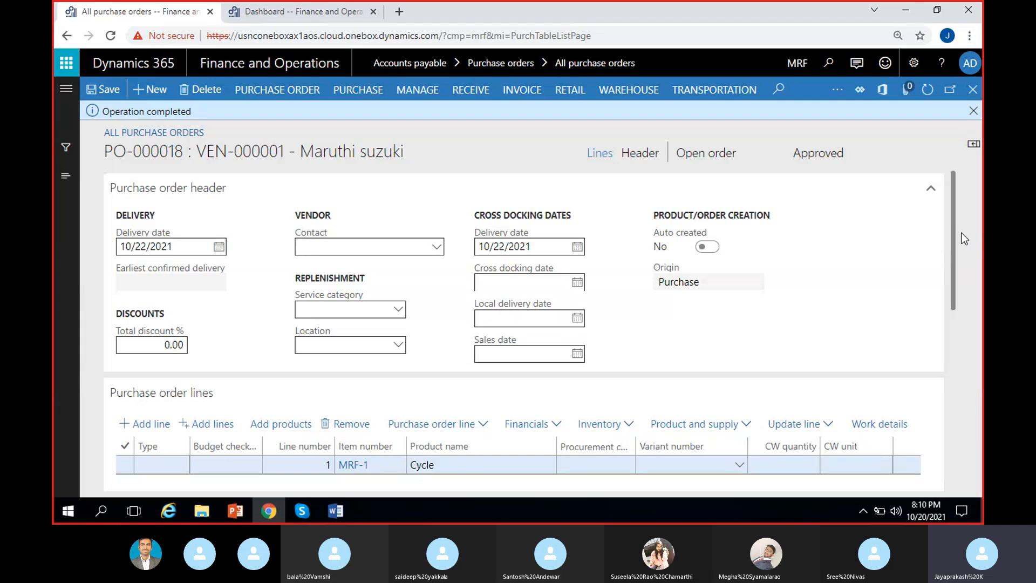
drag(955, 232, 963, 263)
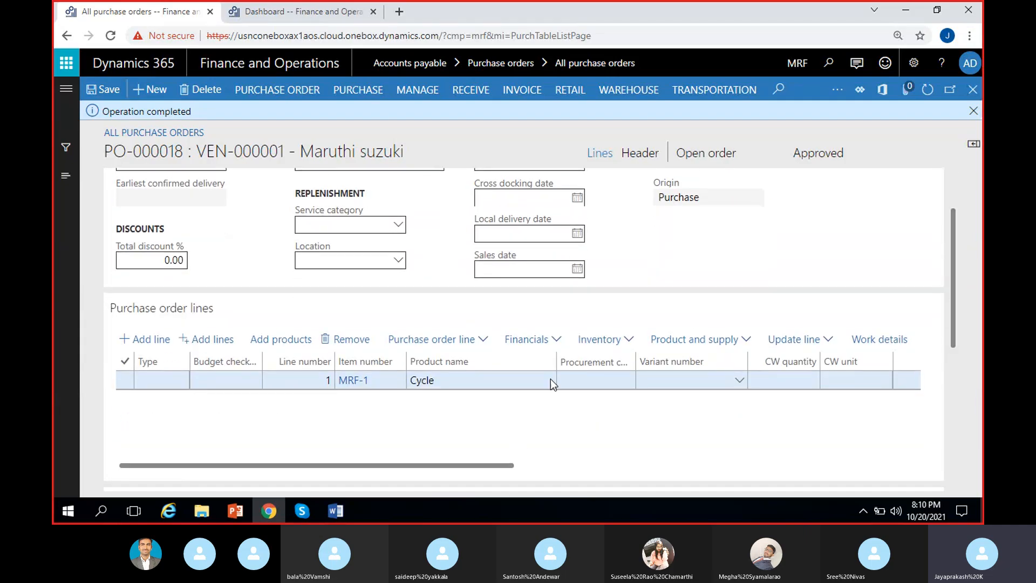
scroll(498, 432, right, 5)
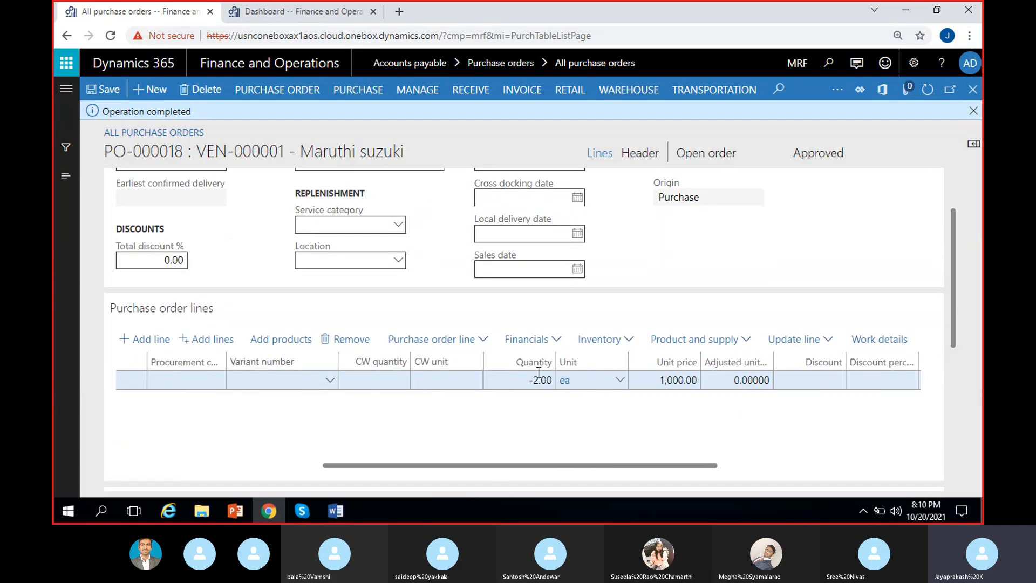
scroll(565, 434, right, 2)
scroll(644, 431, right, 3)
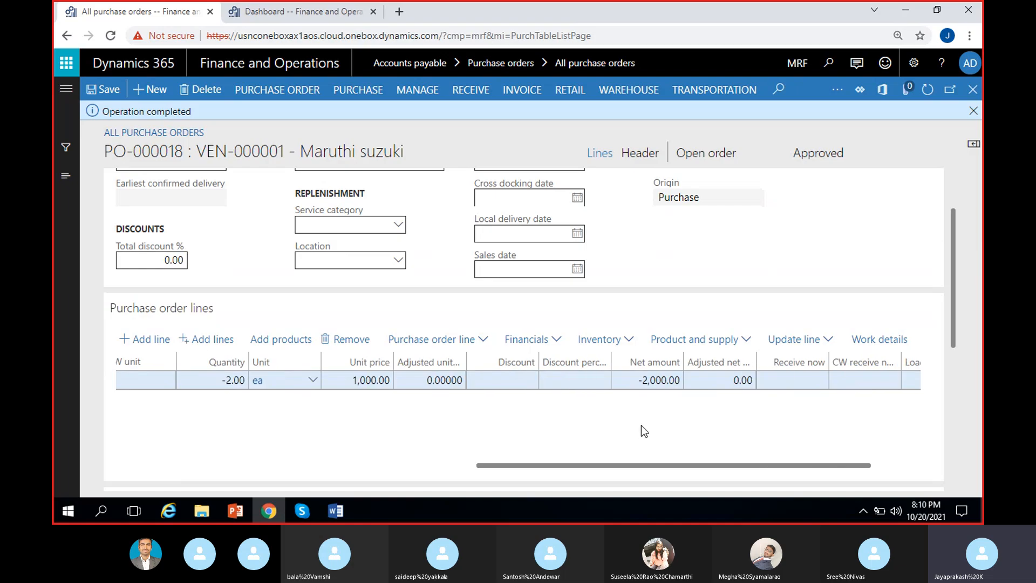
scroll(674, 442, right, 2)
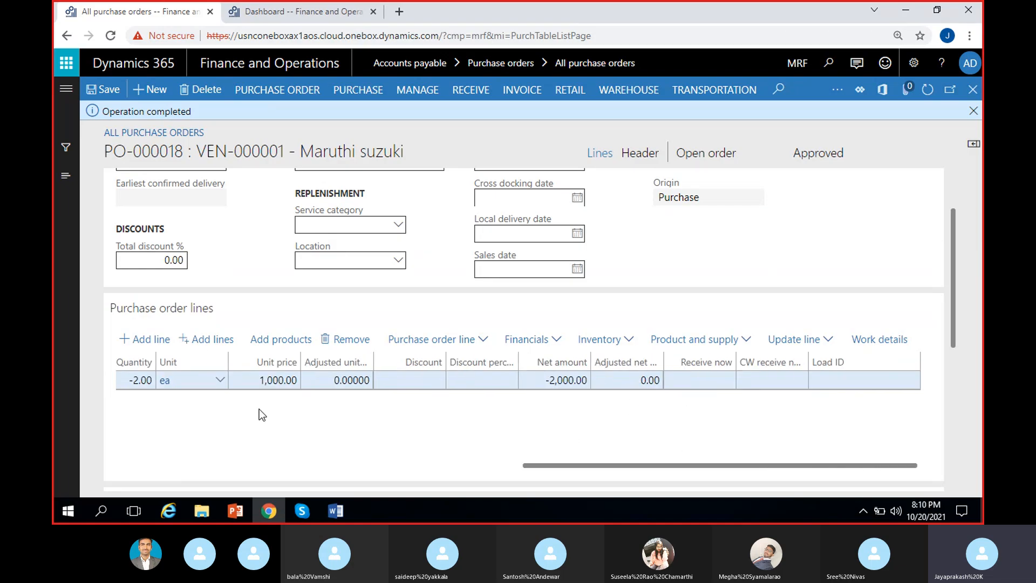
scroll(260, 409, left, 3)
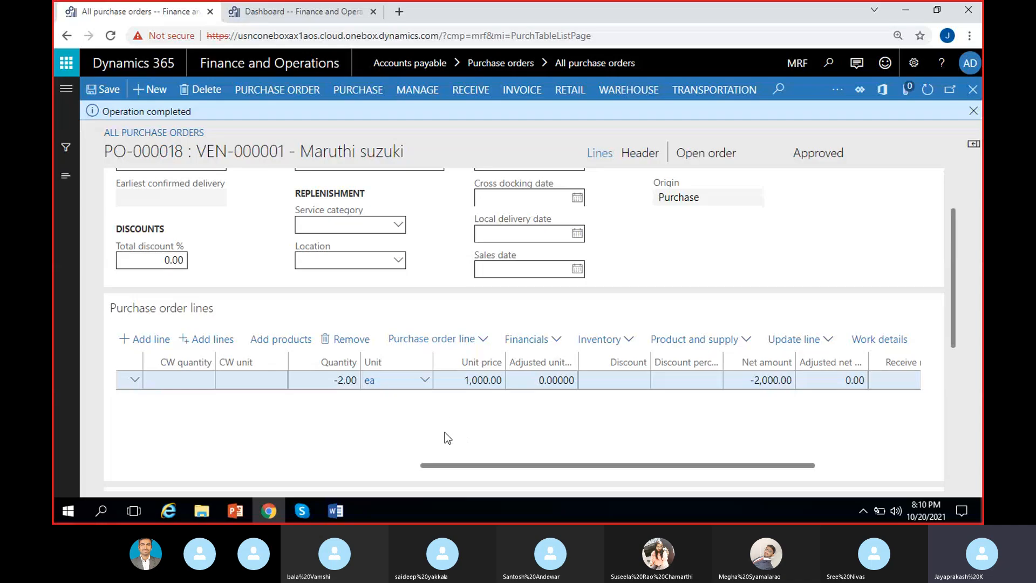
scroll(445, 410, left, 2)
scroll(445, 415, left, 3)
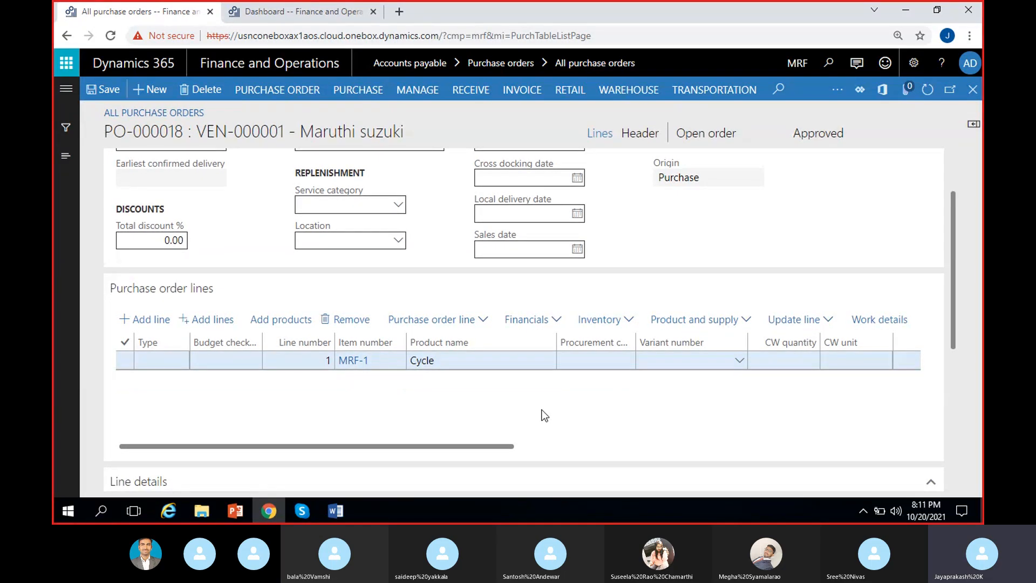
Step: Recheck the copied Cycle line's quantity and remove the line from the order
scroll(544, 415, right, 3)
scroll(544, 415, right, 2)
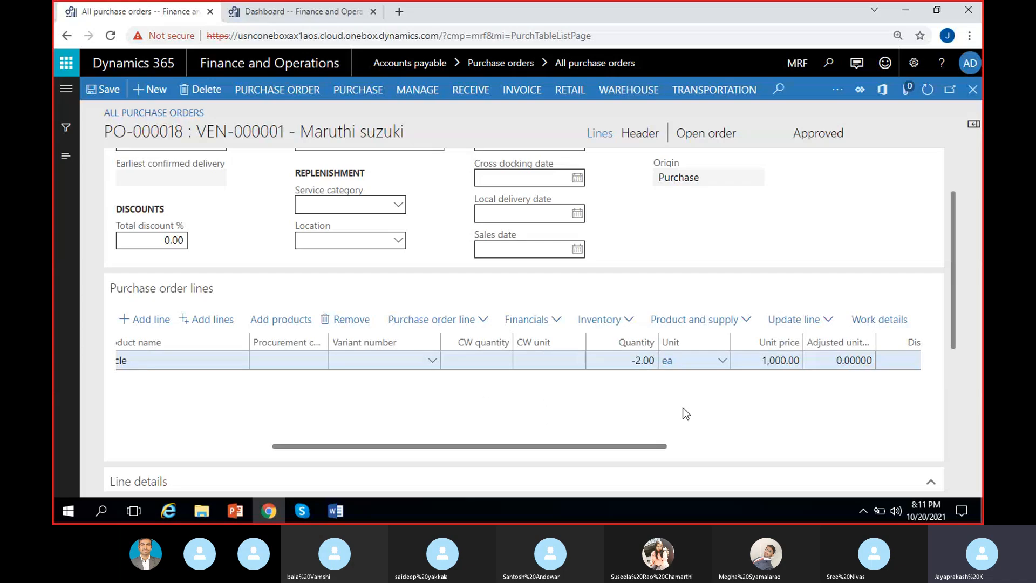
click(642, 361)
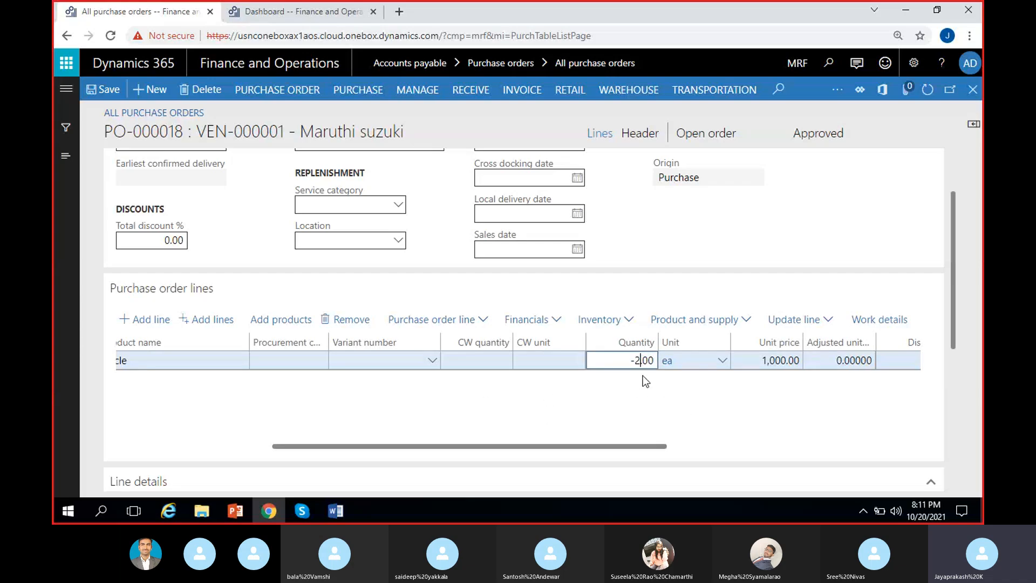
click(621, 406)
scroll(581, 415, left, 3)
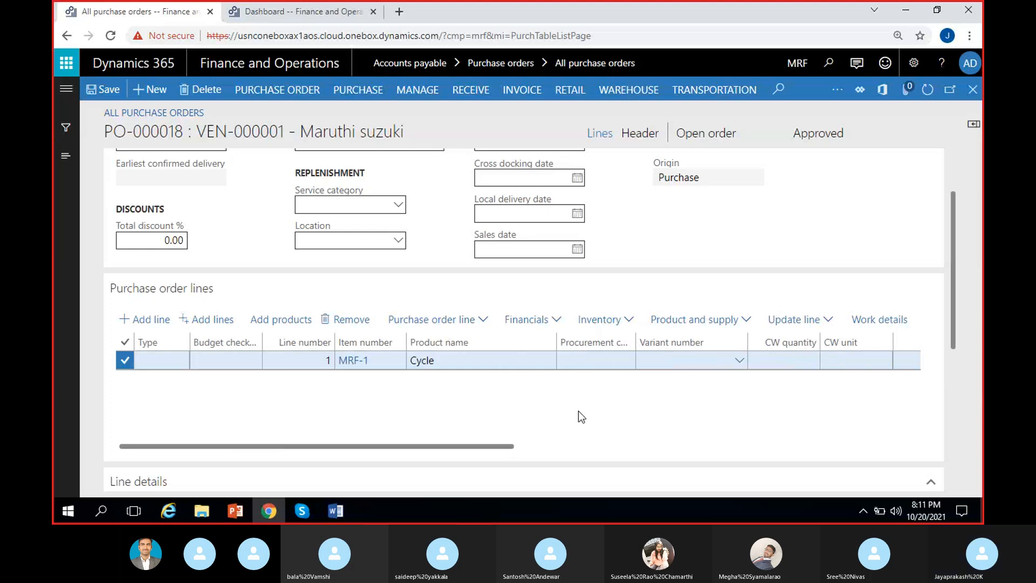
scroll(580, 414, right, 4)
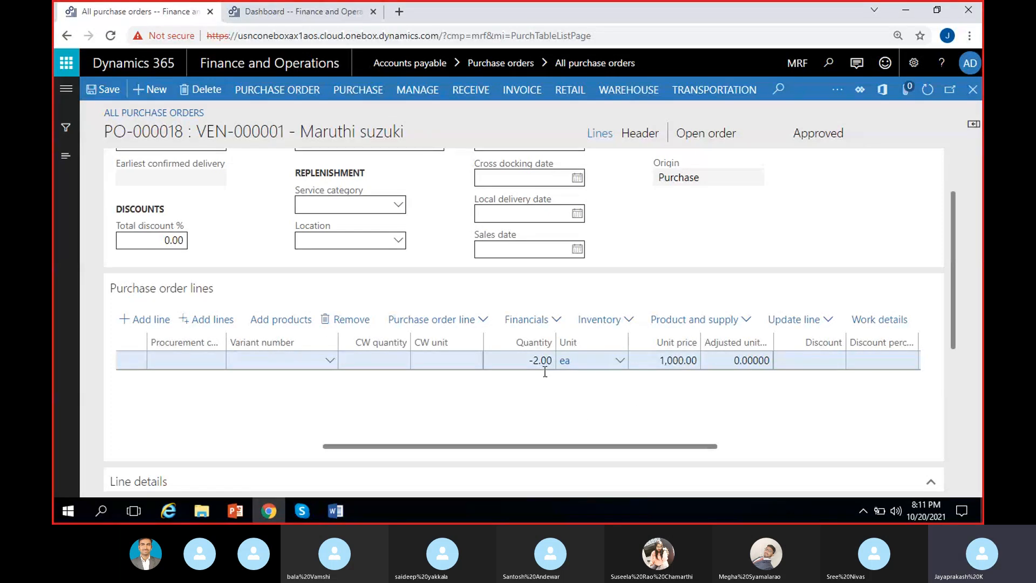
scroll(542, 383, left, 5)
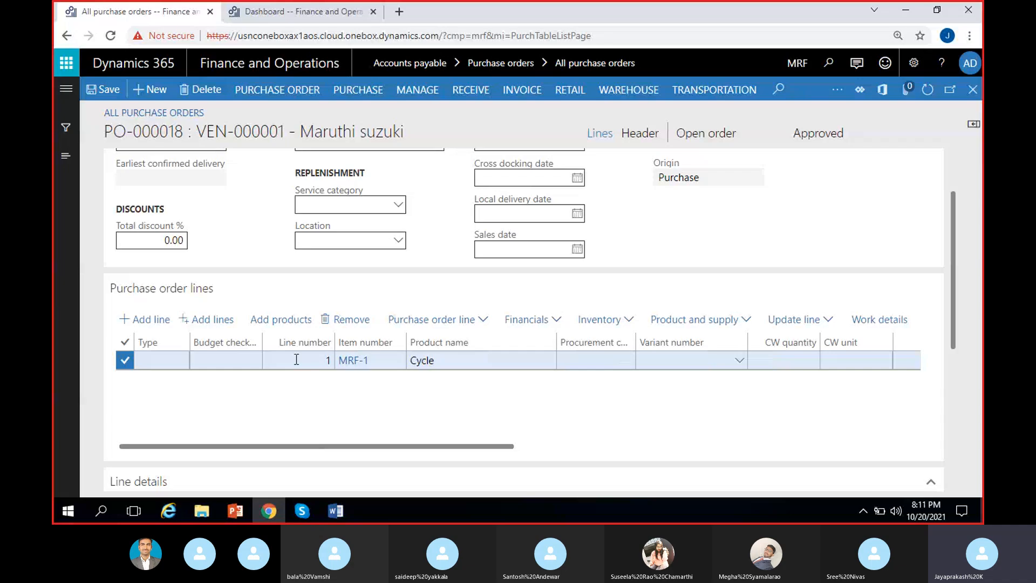
scroll(500, 386, right, 5)
scroll(403, 387, left, 5)
click(694, 320)
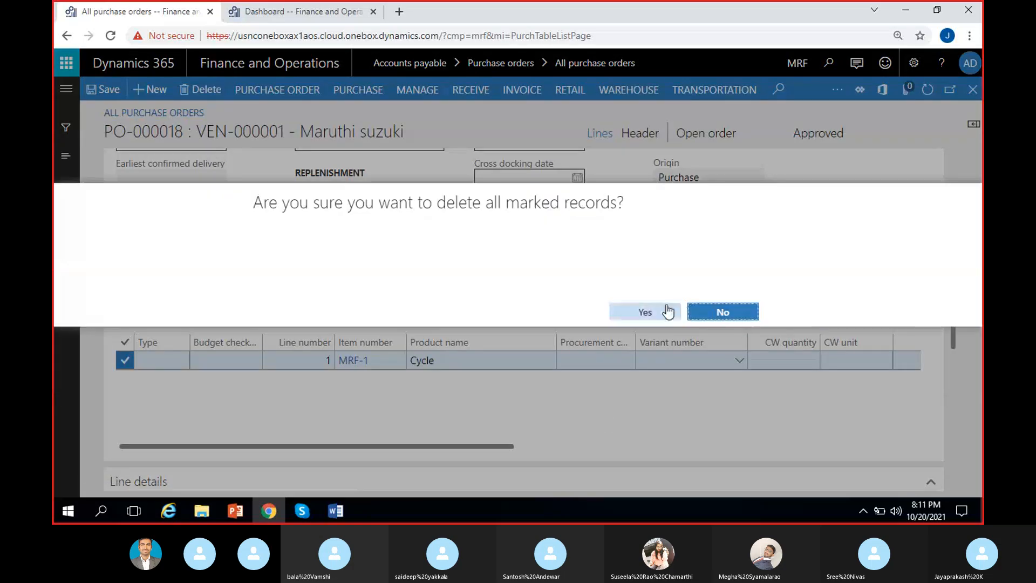
click(668, 312)
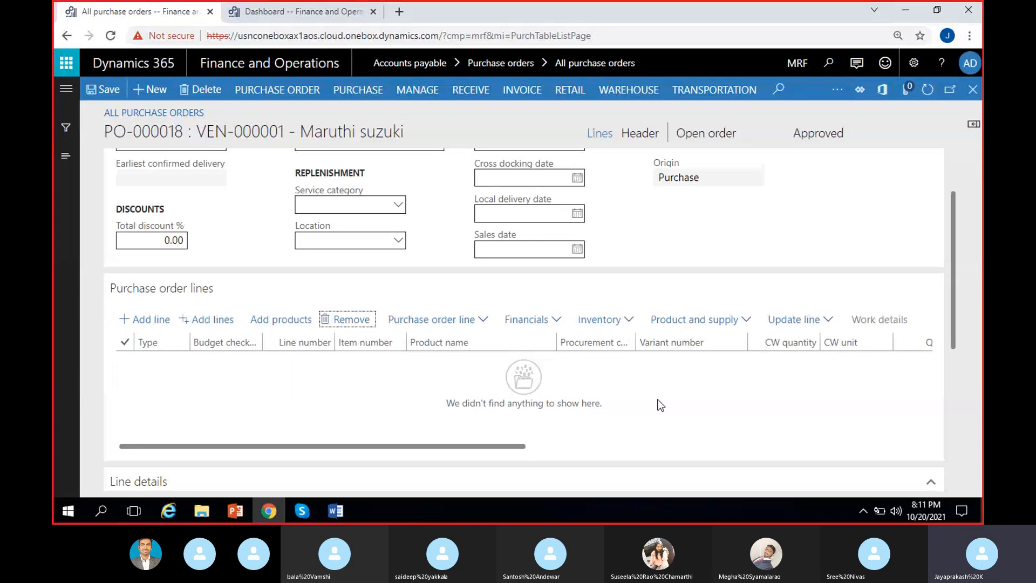
Step: Open the credit note function for the order lines again and show the vendor's earliest posted invoices
click(448, 319)
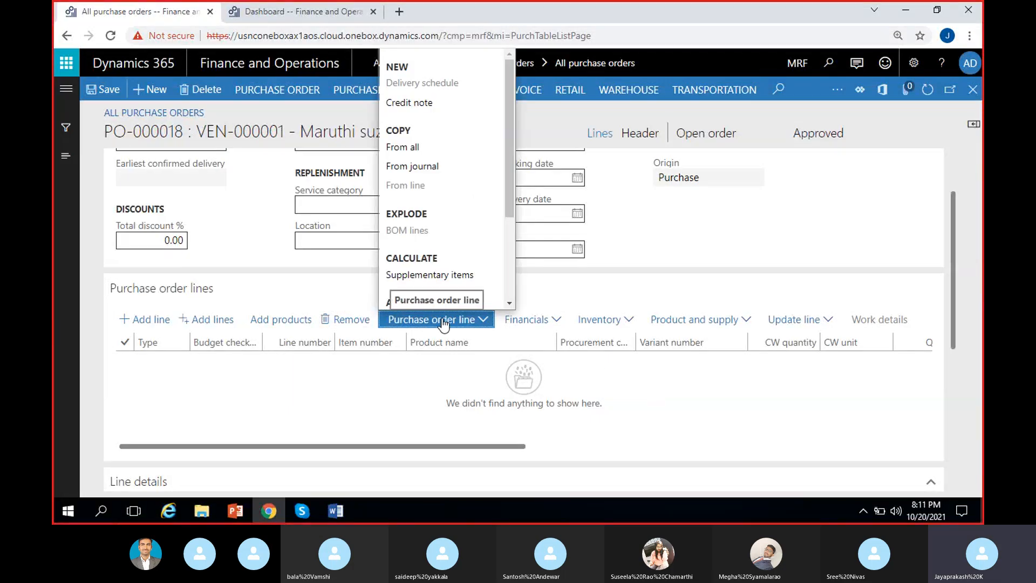
click(409, 104)
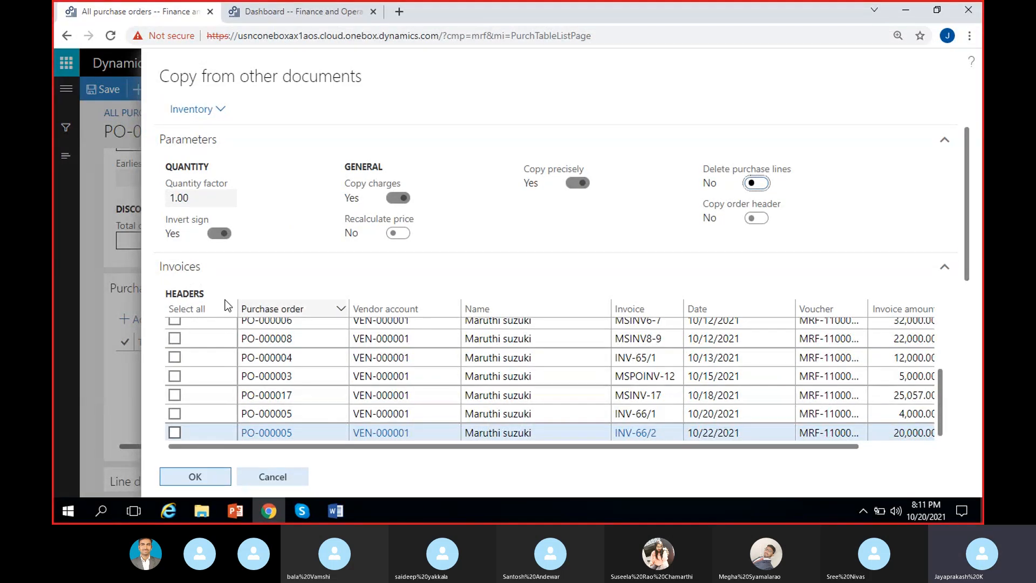
drag(968, 203, 974, 258)
scroll(974, 263, up, 2)
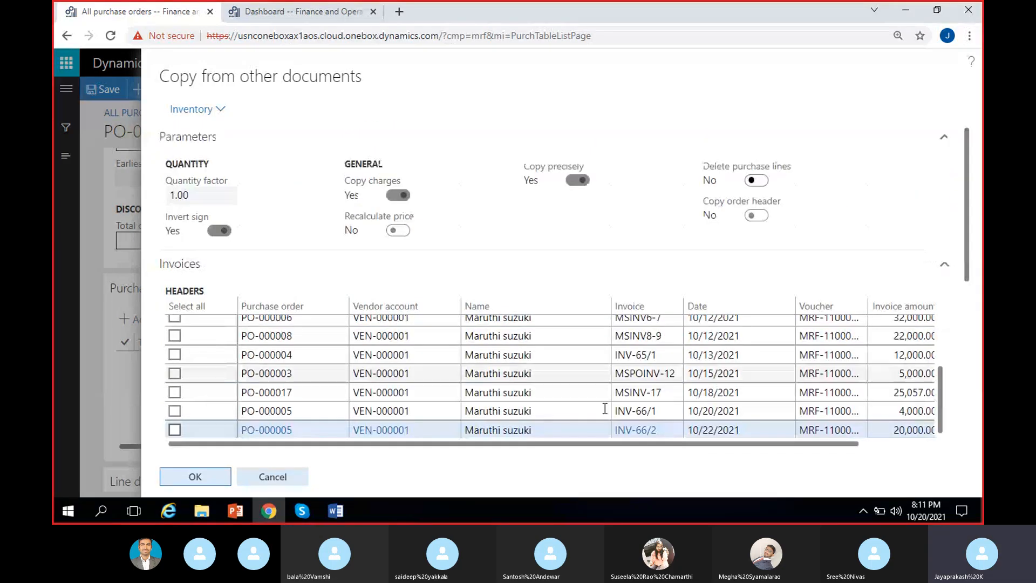
drag(940, 385, 947, 316)
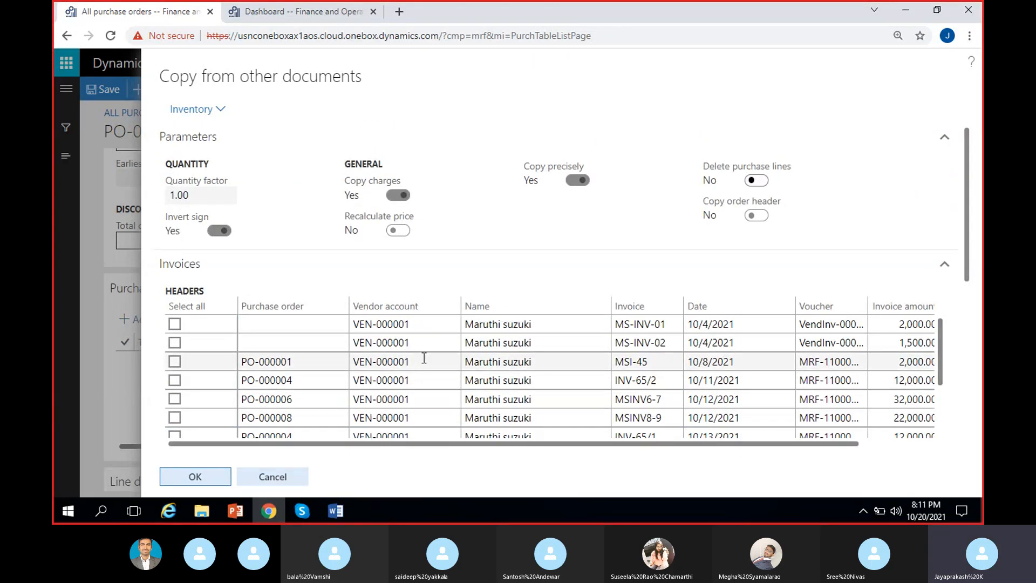
click(192, 273)
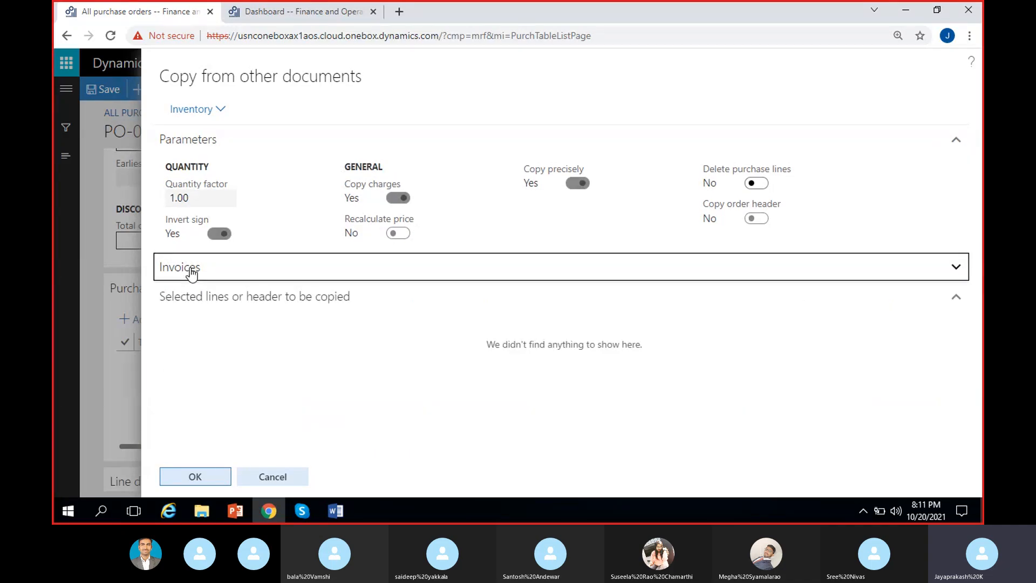
click(217, 113)
click(309, 119)
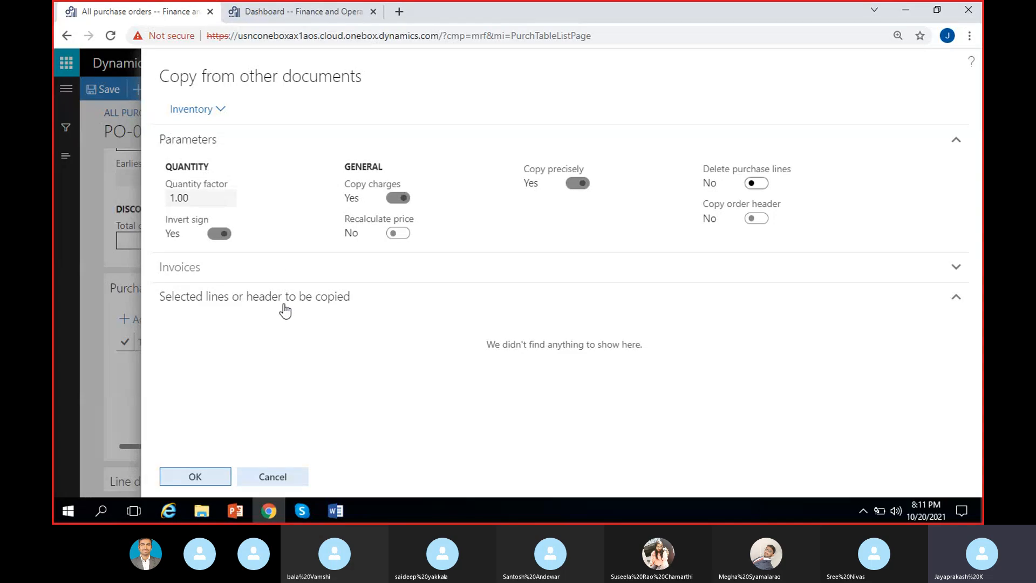
click(247, 268)
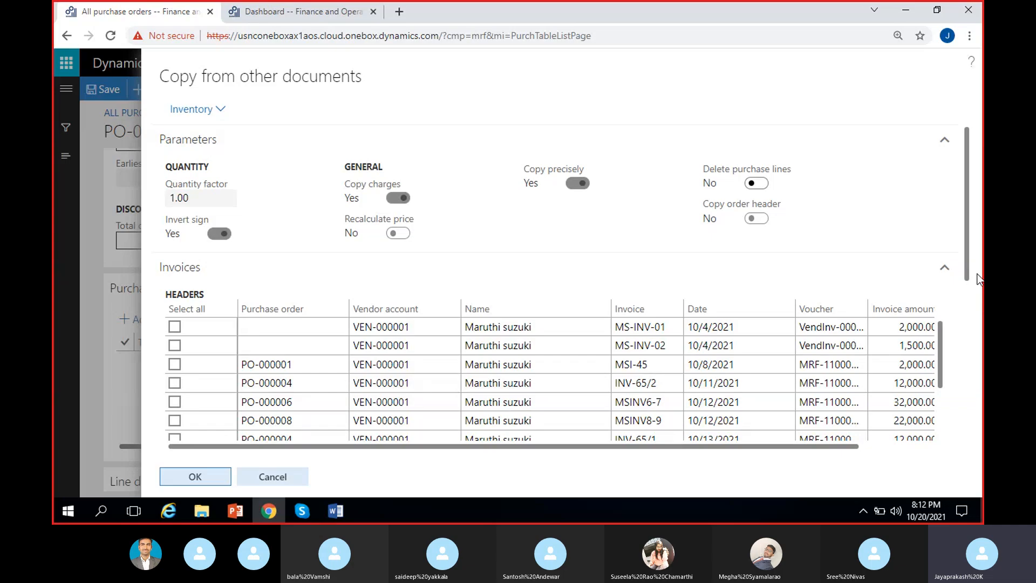
Step: Display the lines of the vendor invoice dated 10/12/2021 with the amount 22,000.00
scroll(973, 218, down, 1)
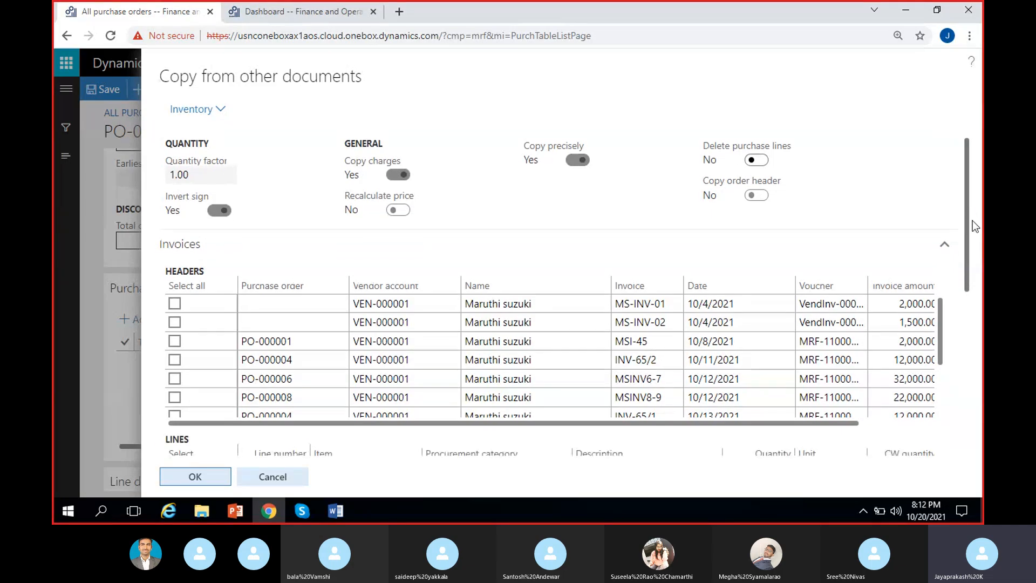
scroll(954, 269, down, 1)
scroll(834, 323, down, 3)
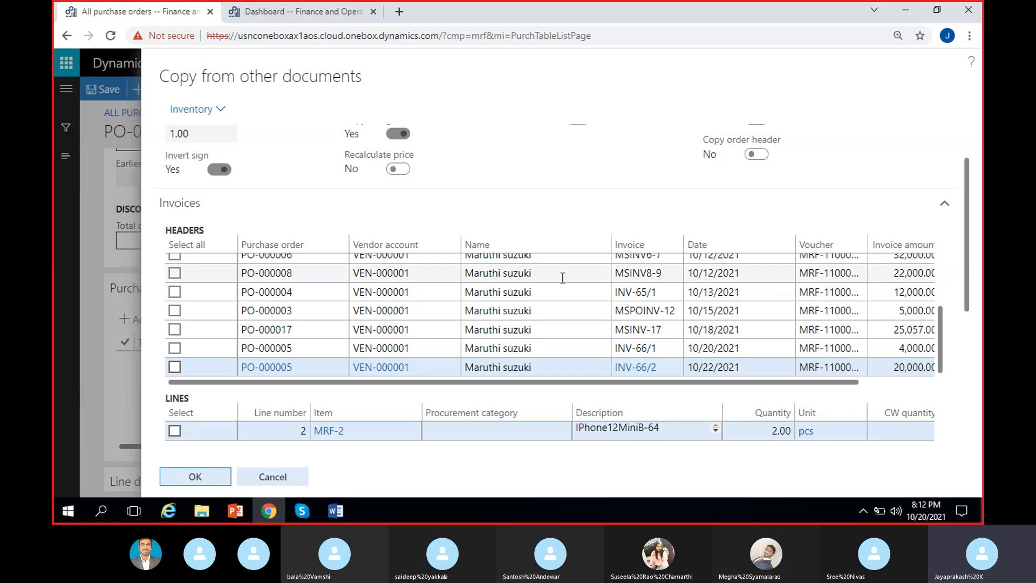
click(568, 276)
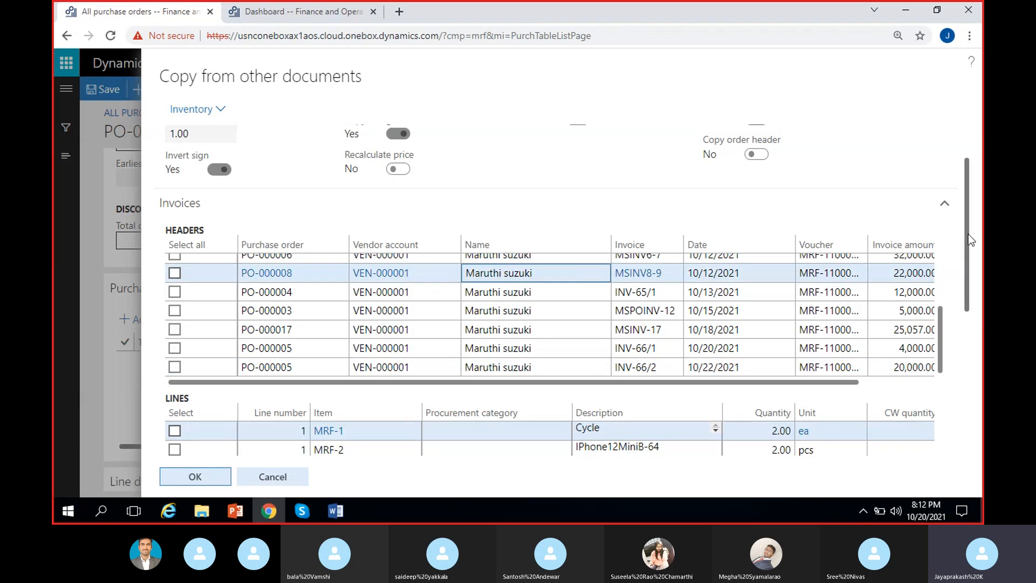
drag(968, 238, 973, 284)
scroll(439, 261, up, 3)
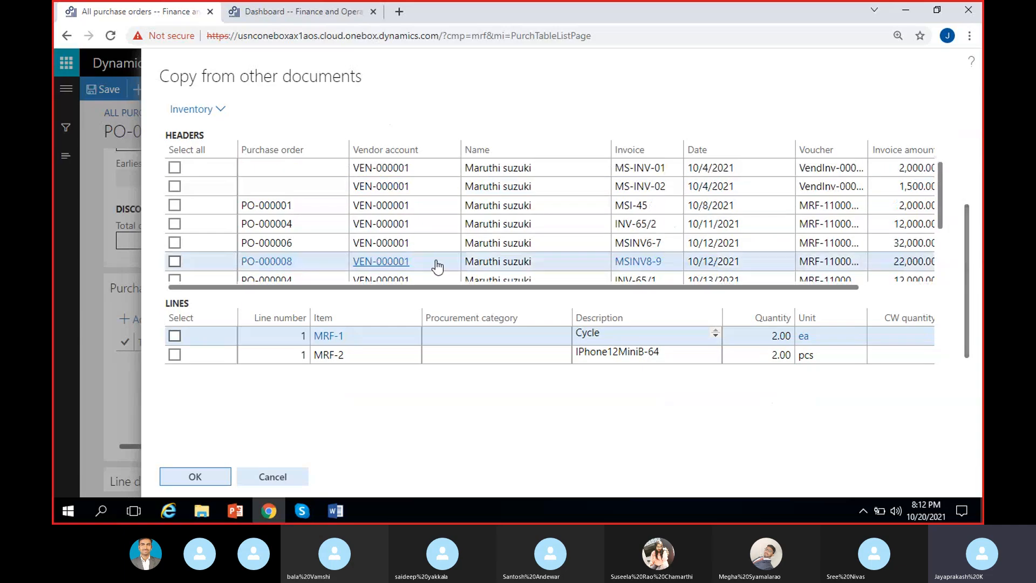
Step: Select the Cycle line of the vendor invoice dated 10/8/2021 for copying and set its quantity to 2
click(500, 205)
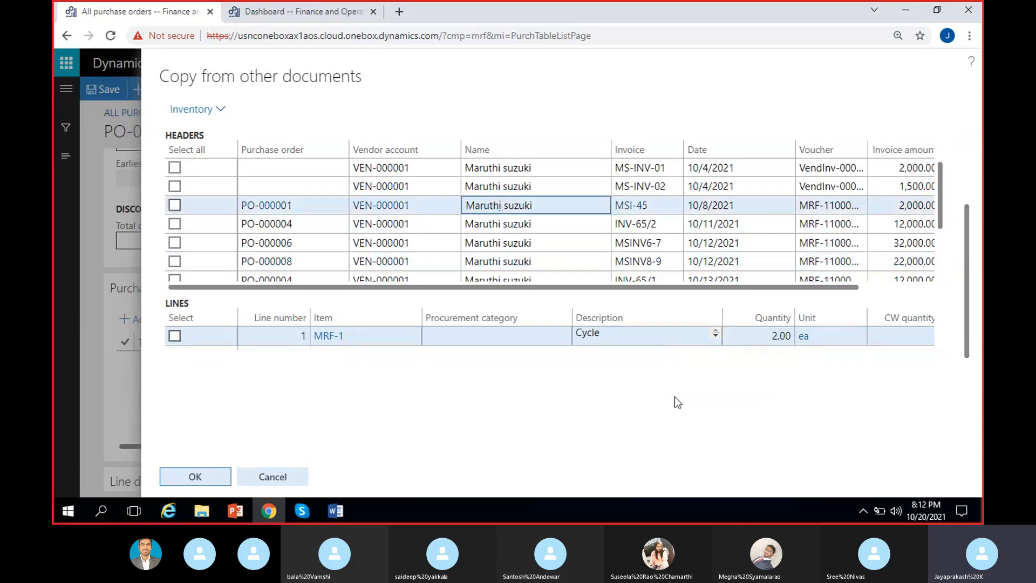
click(173, 339)
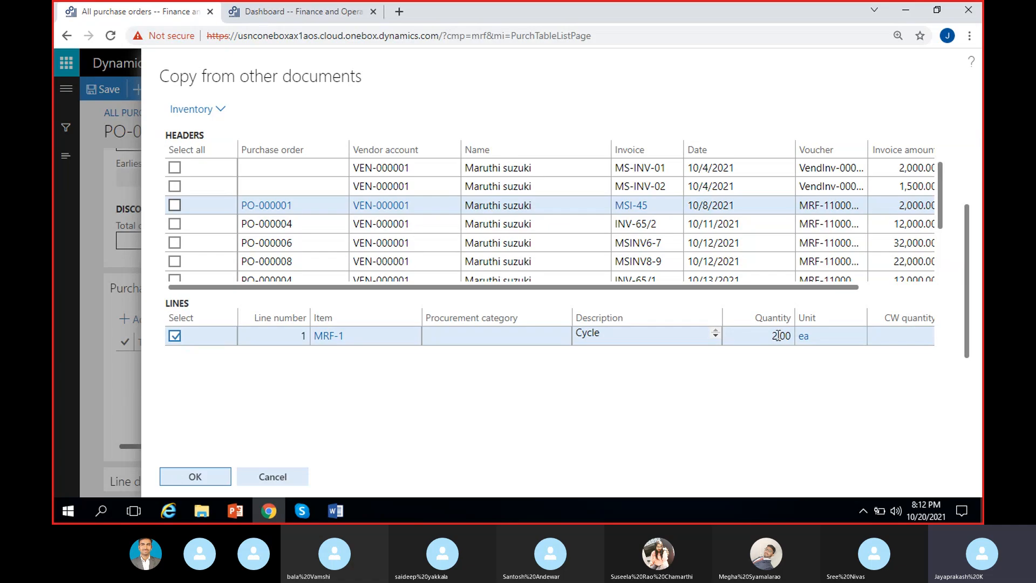
click(779, 337)
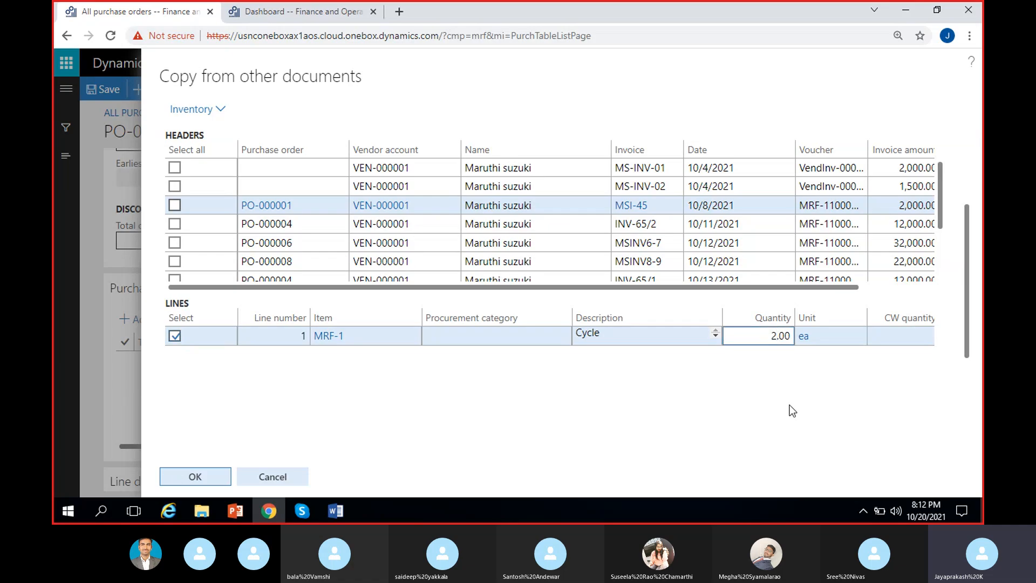
key(BackSpace)
text(1)
key(BackSpace)
text(2)
key(Return)
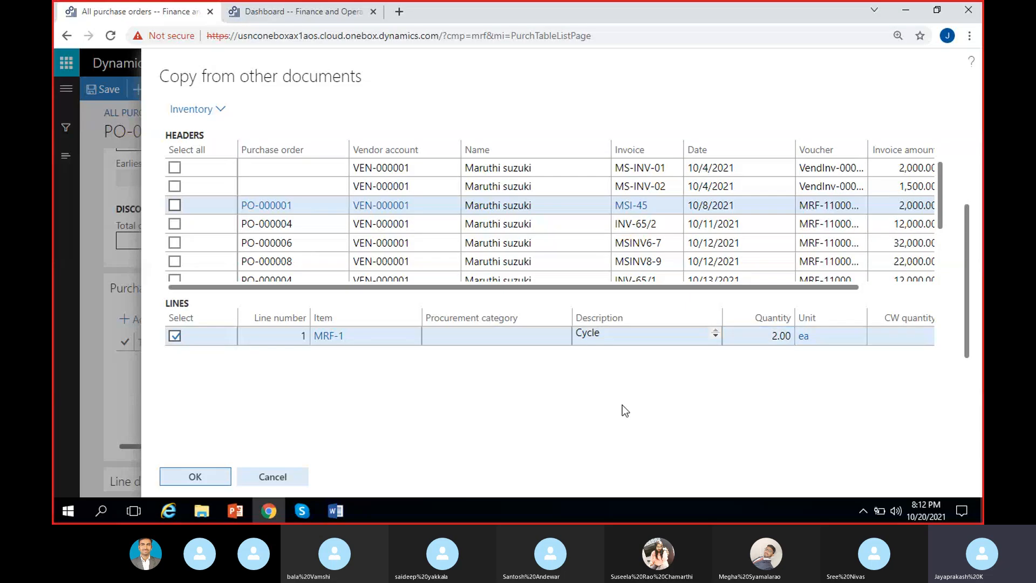
Step: Check the selected Cycle line's unit price and copy the line into the purchase order
scroll(623, 405, right, 6)
scroll(623, 405, left, 5)
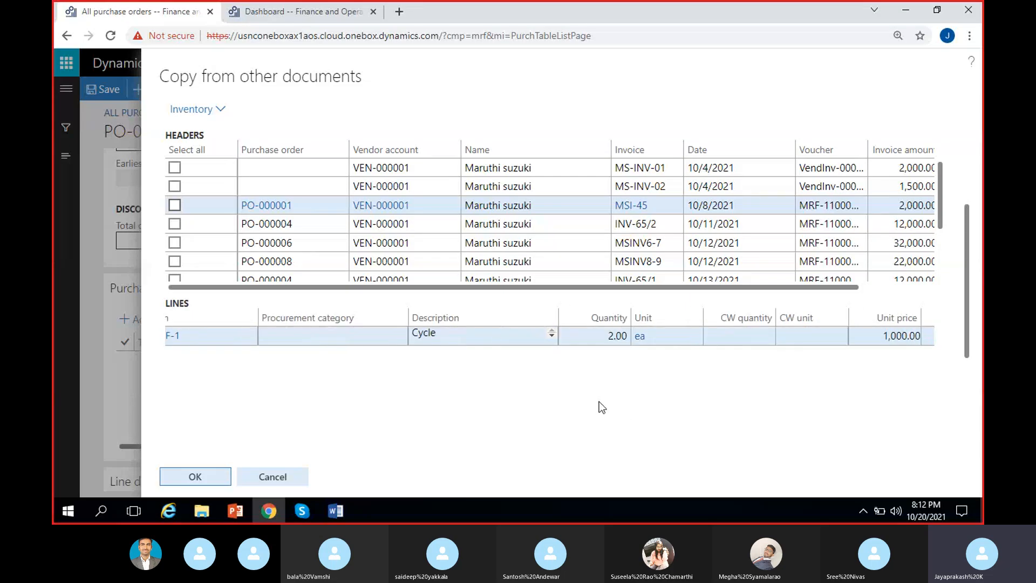
click(184, 474)
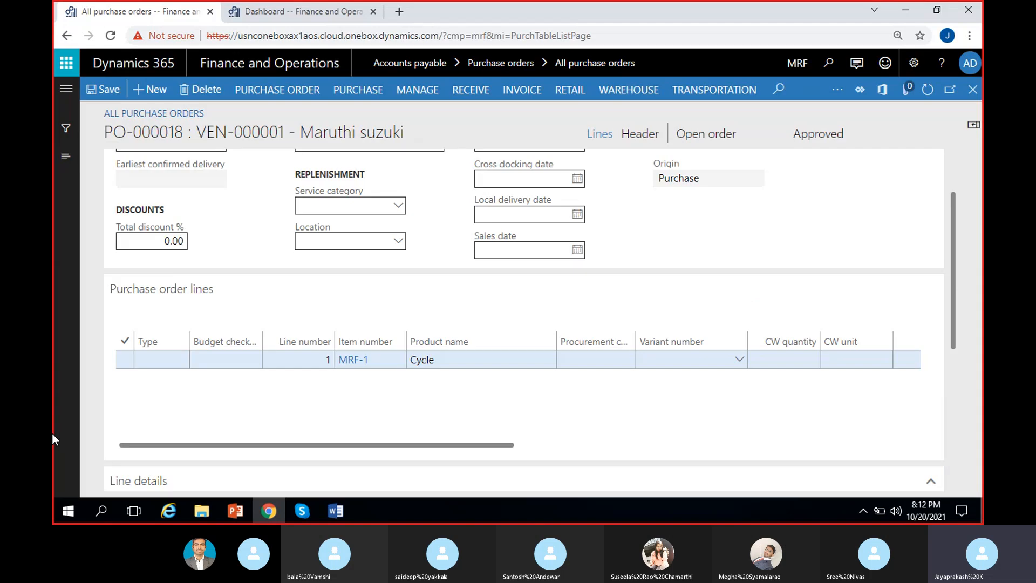
Step: Review the newly copied Cycle line's quantity, unit price and net amount, and dismiss the completion message
click(376, 429)
scroll(377, 428, right, 6)
scroll(378, 428, right, 3)
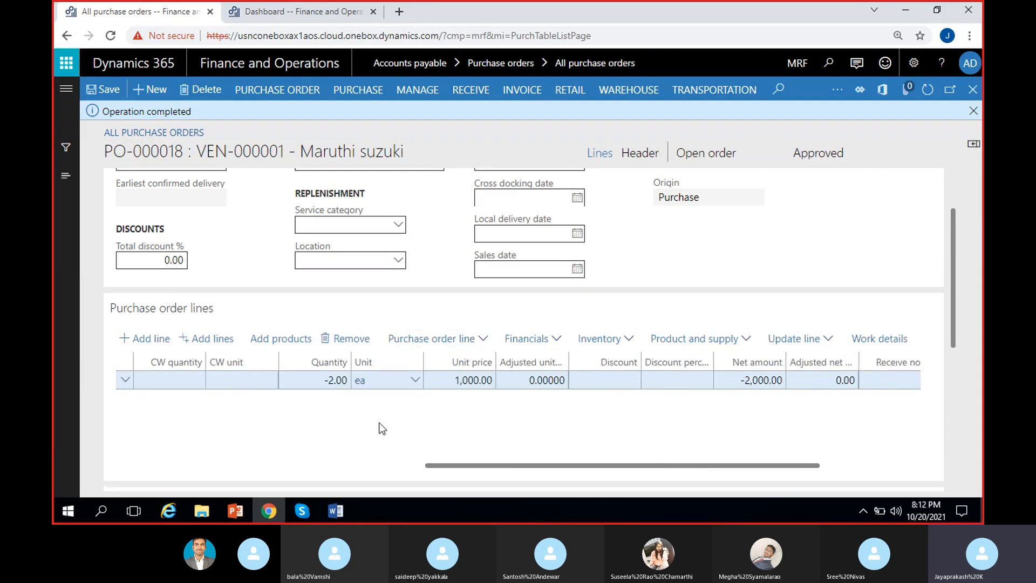
scroll(728, 410, right, 1)
scroll(630, 413, left, 10)
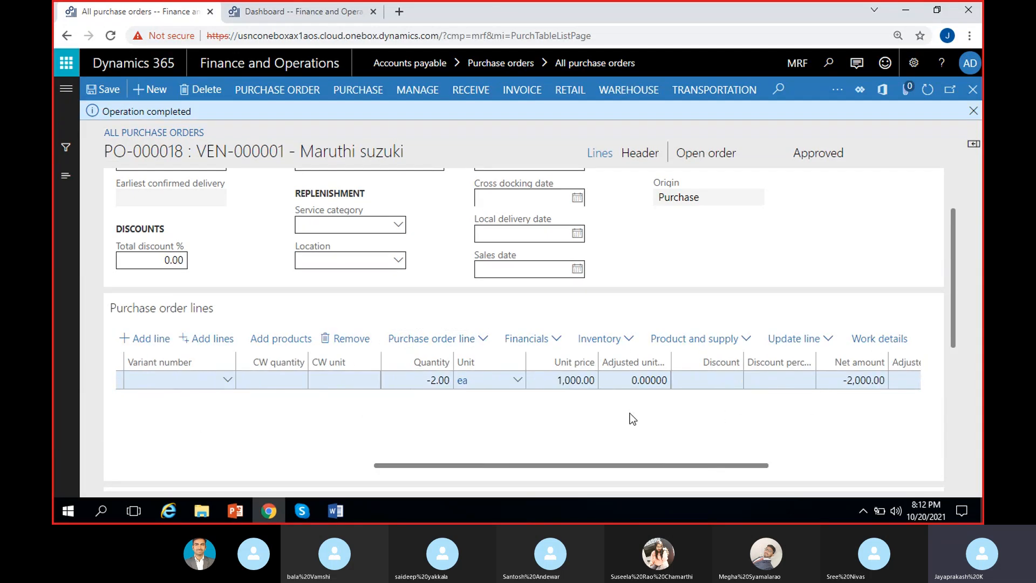
click(974, 111)
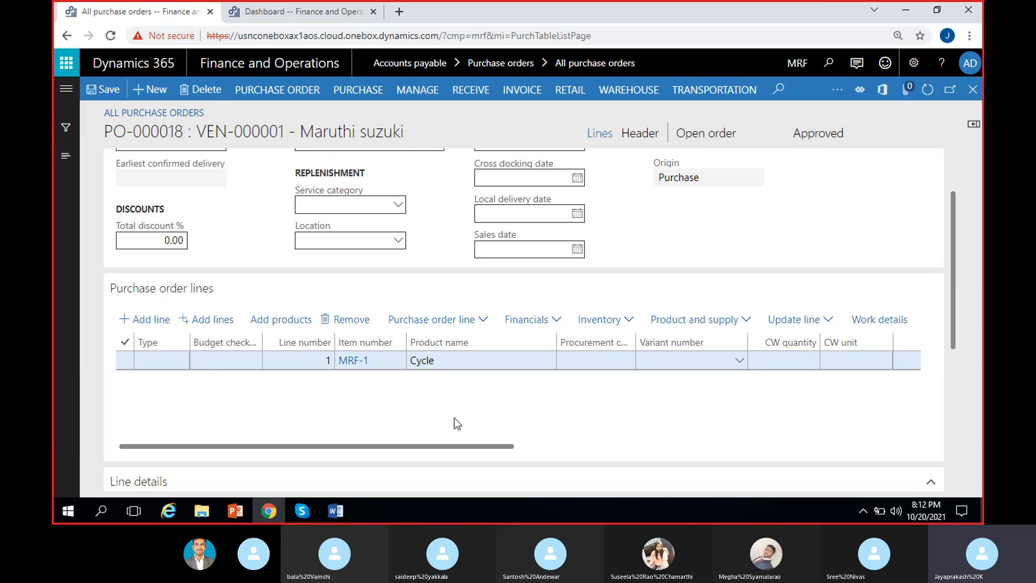
Step: View the purchase order's totals based on the ordered quantity, including amounts and measurements, and close them
click(296, 97)
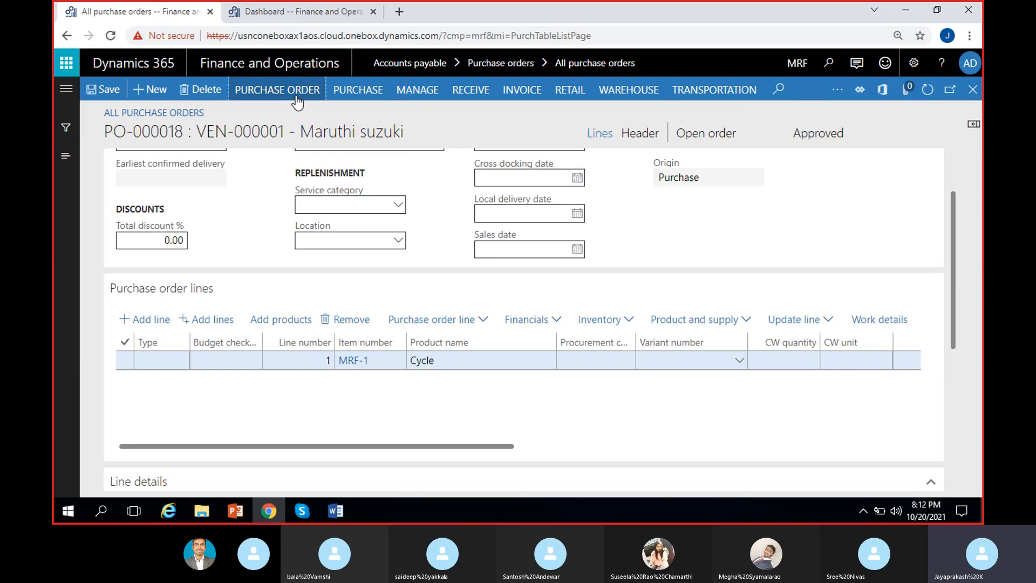
click(347, 132)
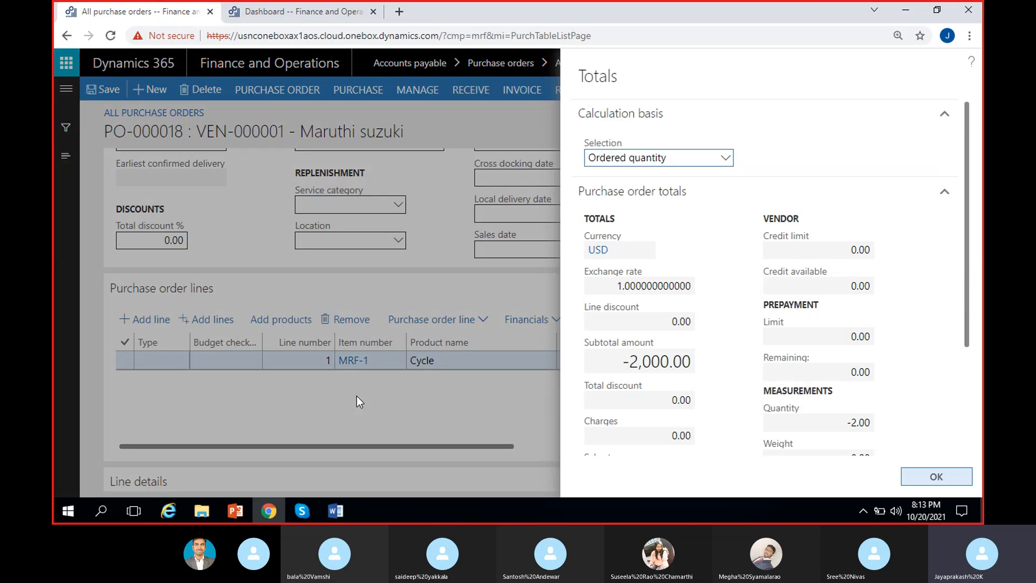
scroll(631, 315, down, 3)
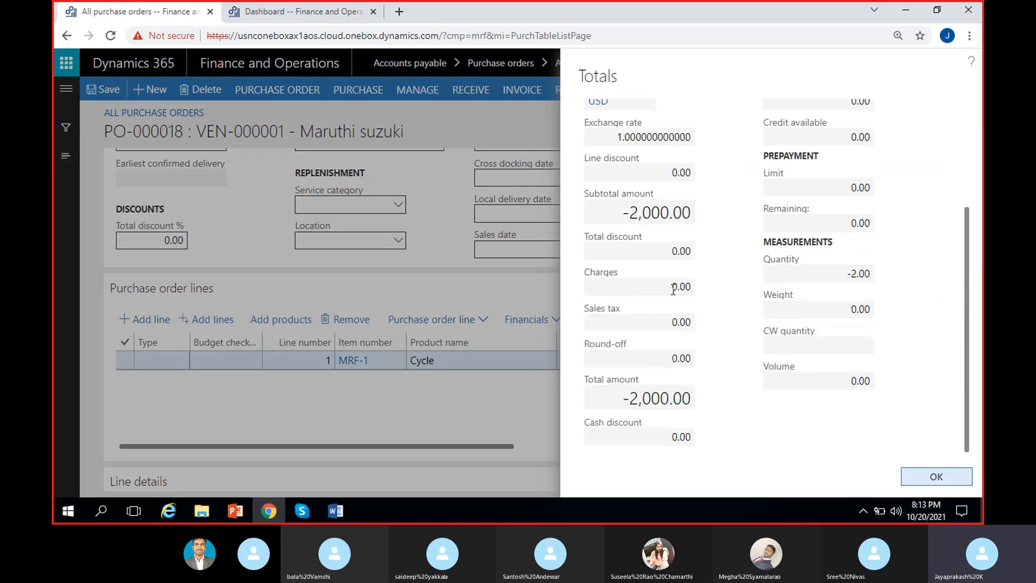
scroll(725, 322, up, 3)
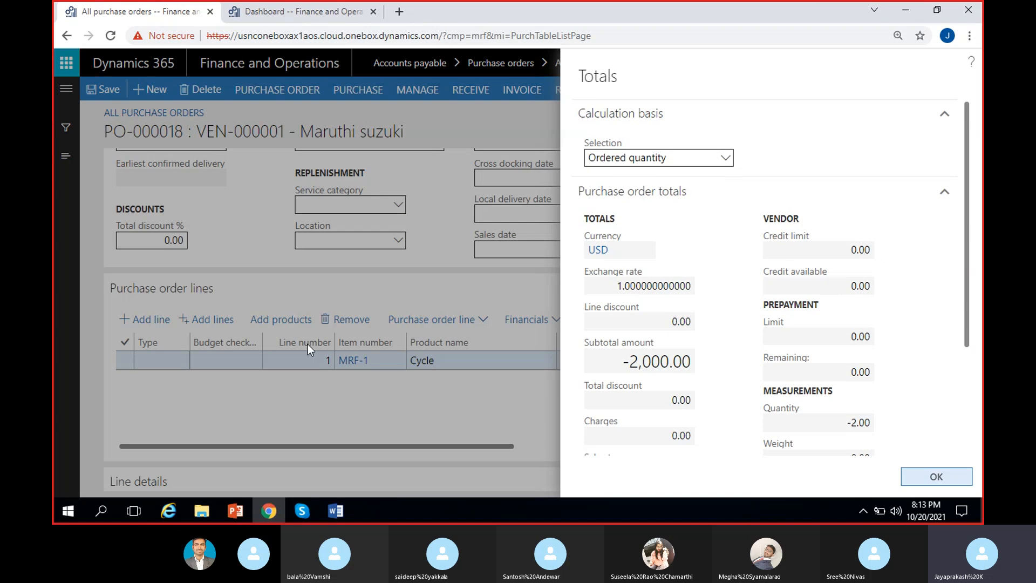
click(936, 477)
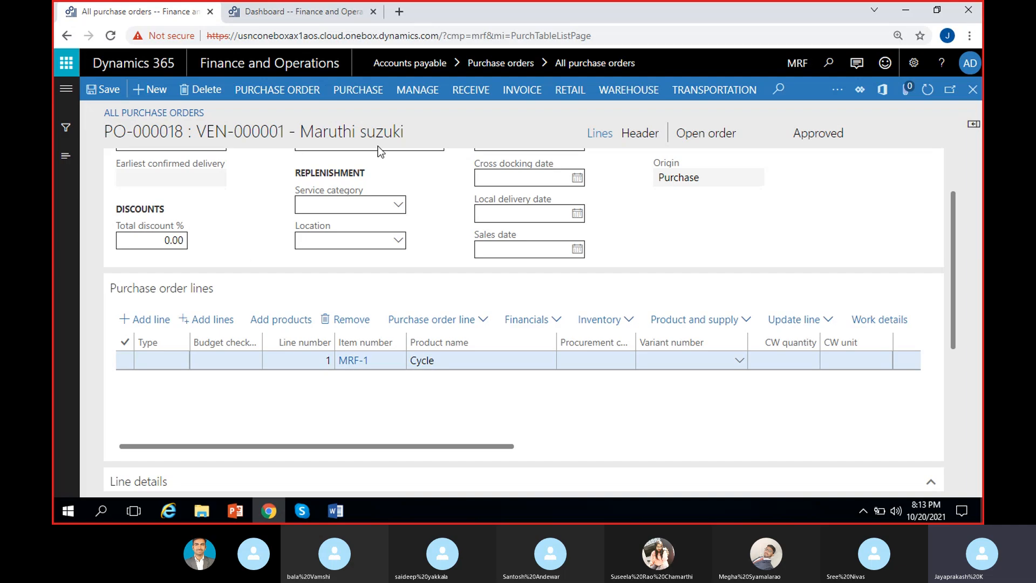
Step: Confirm the purchase order, check its approval status and dismiss the completion message
click(358, 90)
click(662, 129)
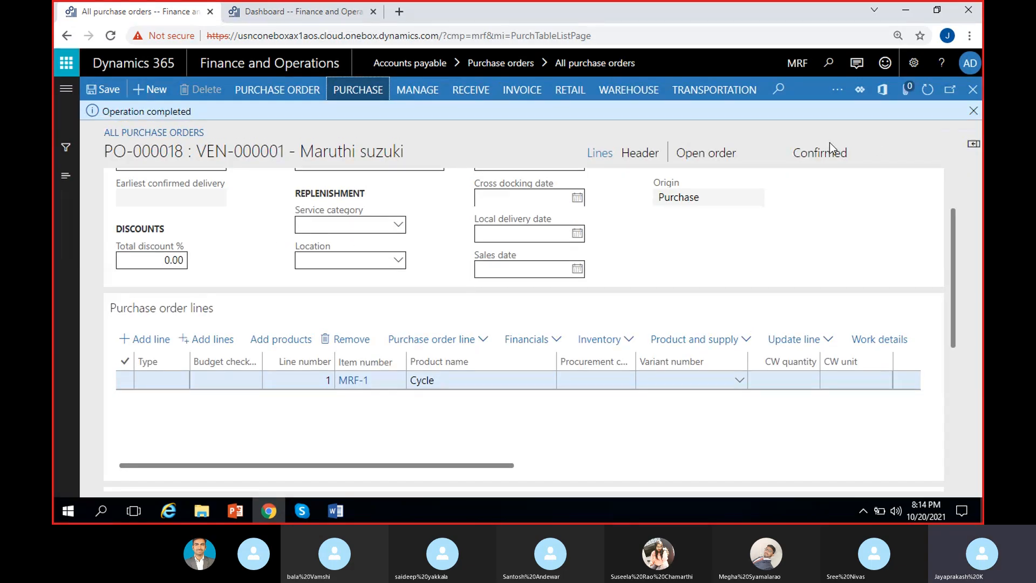
double_click(819, 153)
click(973, 111)
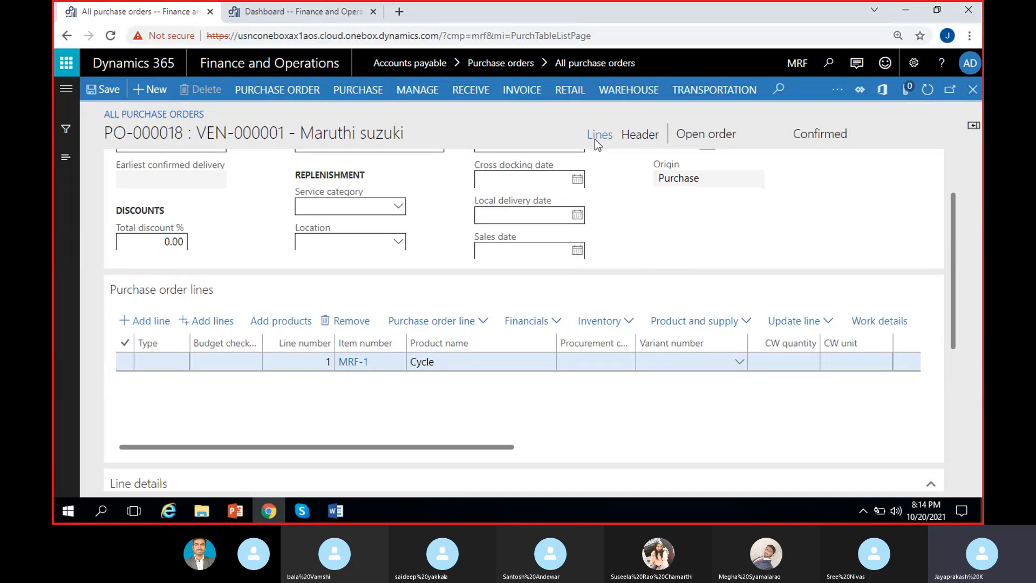
Step: Start a product receipt posting for the purchase order and enter RMA-1 as the product receipt
click(470, 89)
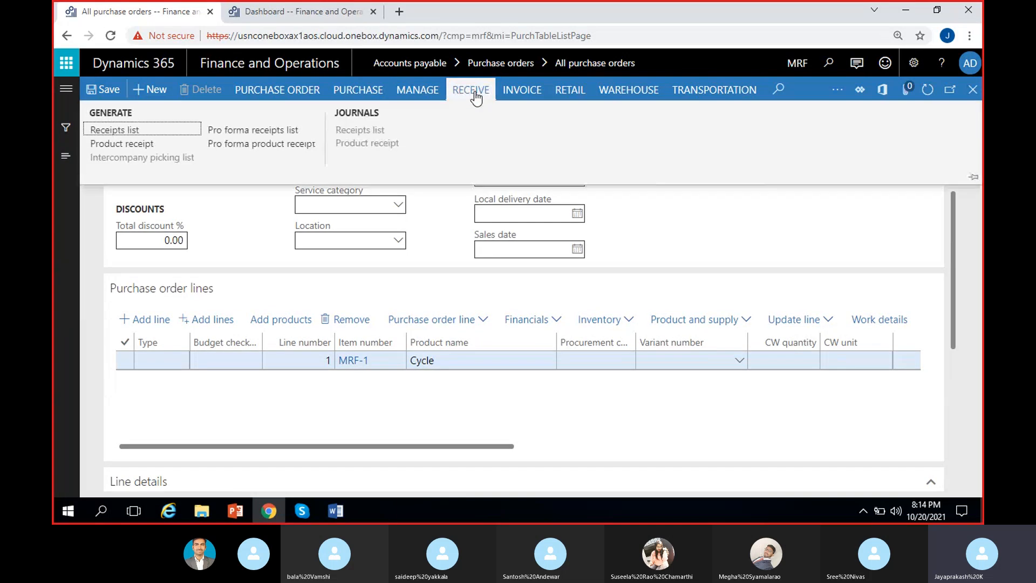
click(159, 144)
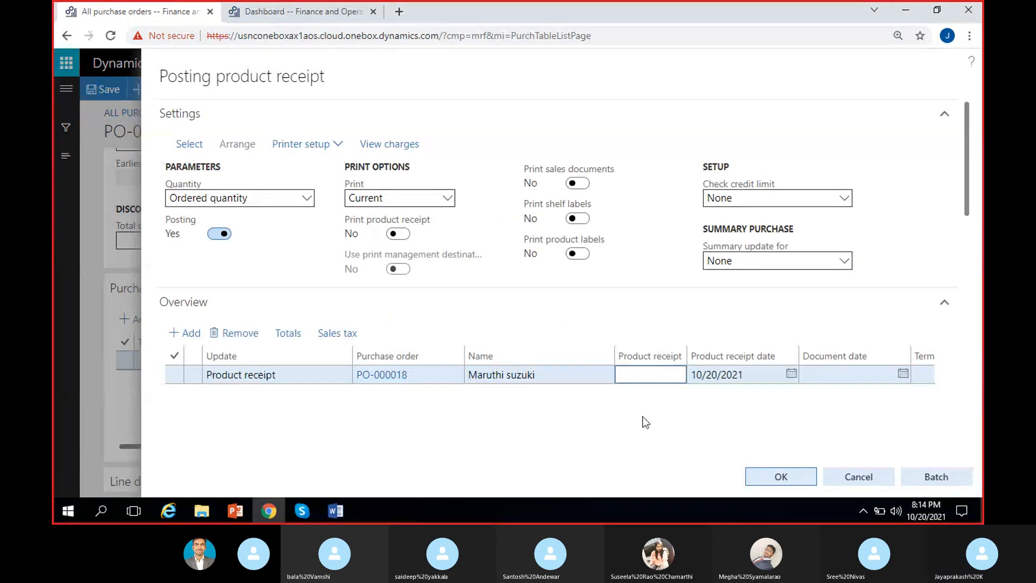
text(PRM)
key(BackSpace)
key(BackSpace)
key(BackSpace)
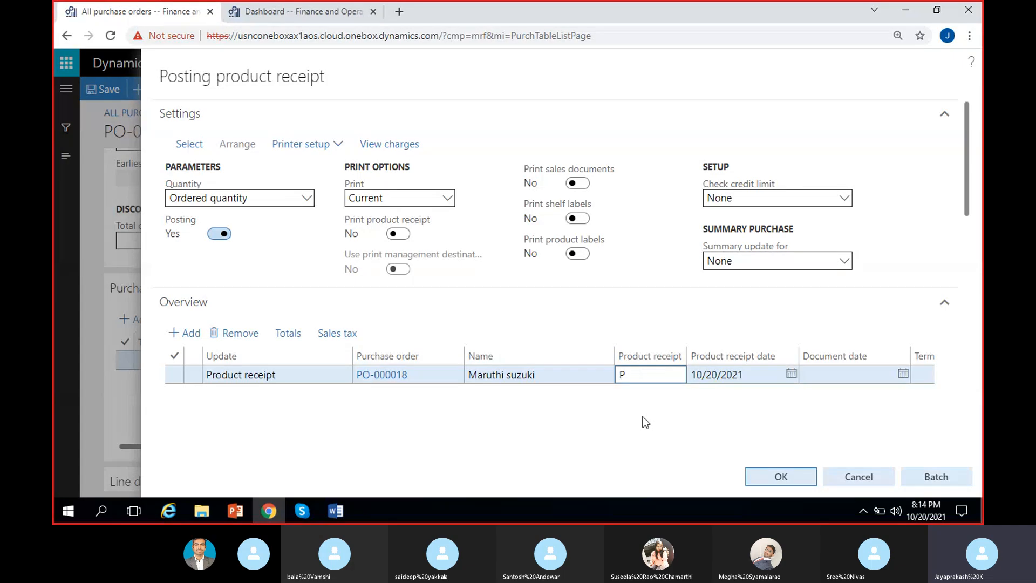
text(RMA-1)
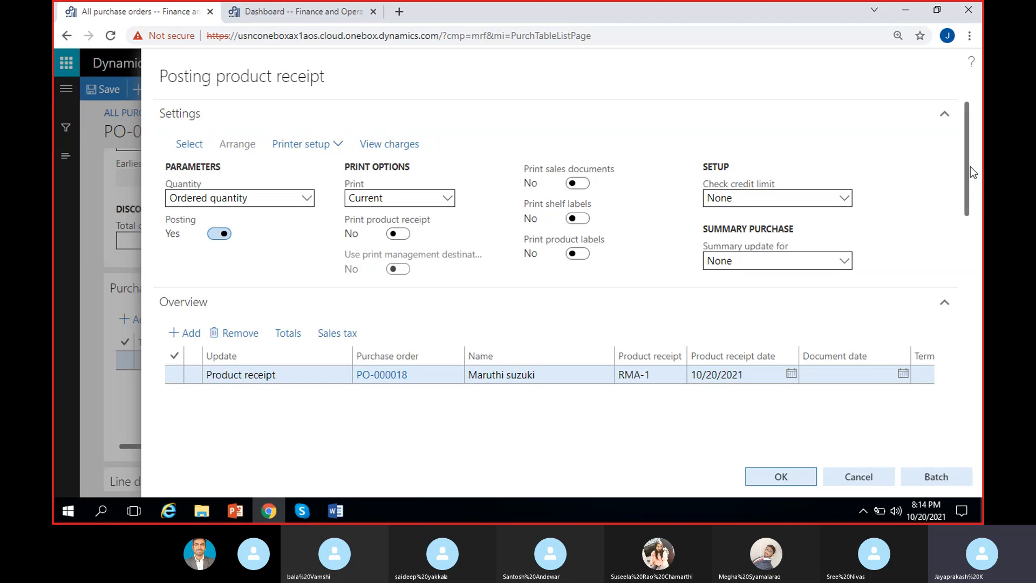
Step: Check the Cycle line's quantity and net amount in the product receipt and try to post it
drag(970, 166, 965, 280)
scroll(751, 349, right, 5)
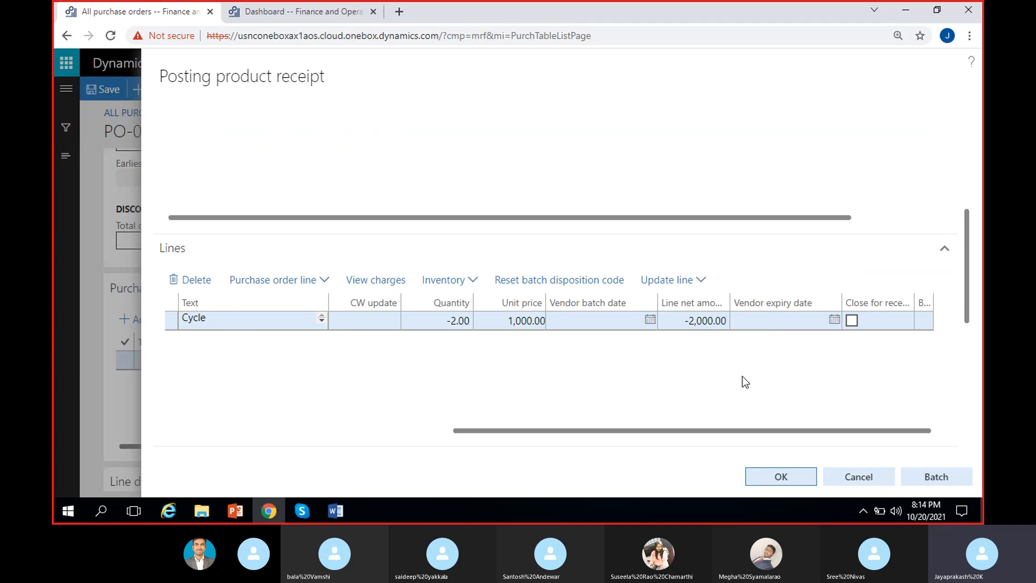
click(796, 476)
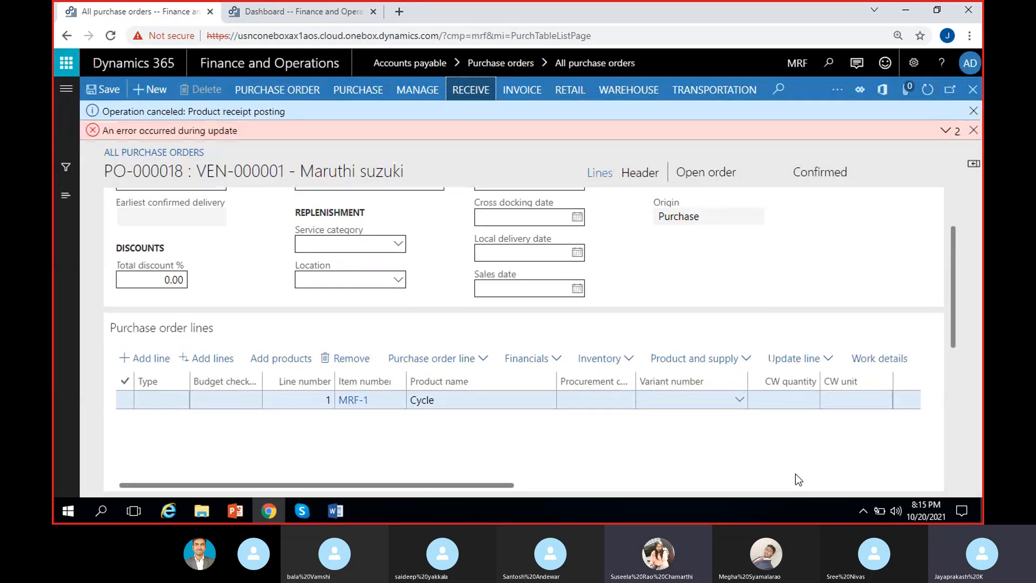
Step: Read the message details of the product receipt posting error, and close the details and the error message
click(945, 132)
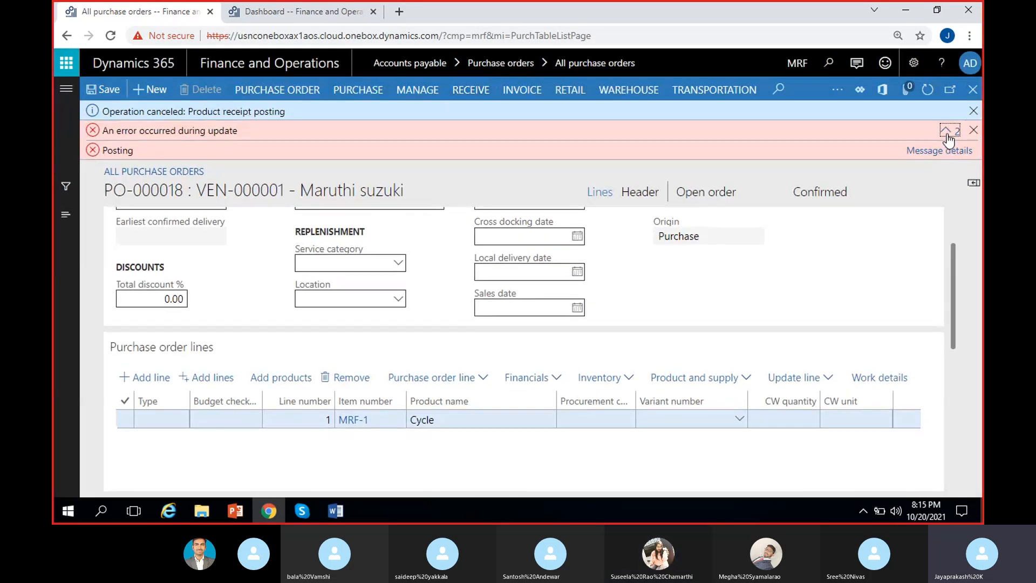
click(947, 149)
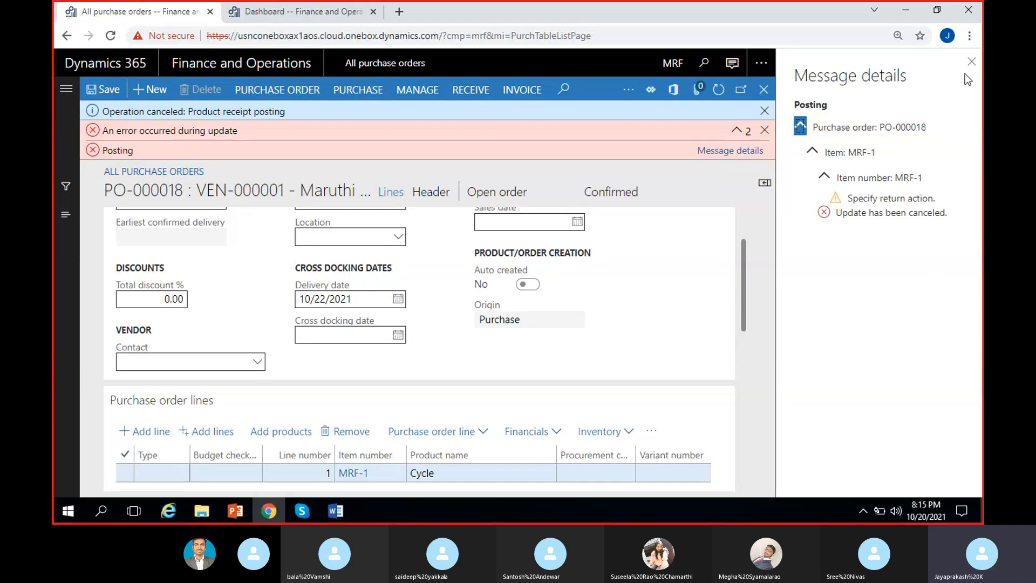
click(971, 61)
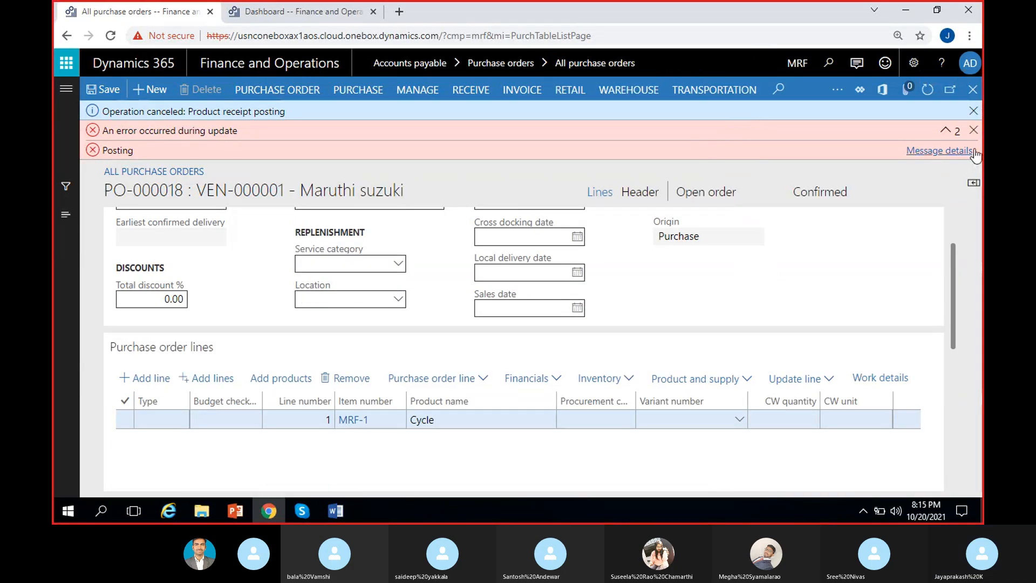
click(973, 130)
Step: Look through the Cycle line's Product, Delivery, Picking and General details for the return action setting
drag(955, 284, 956, 413)
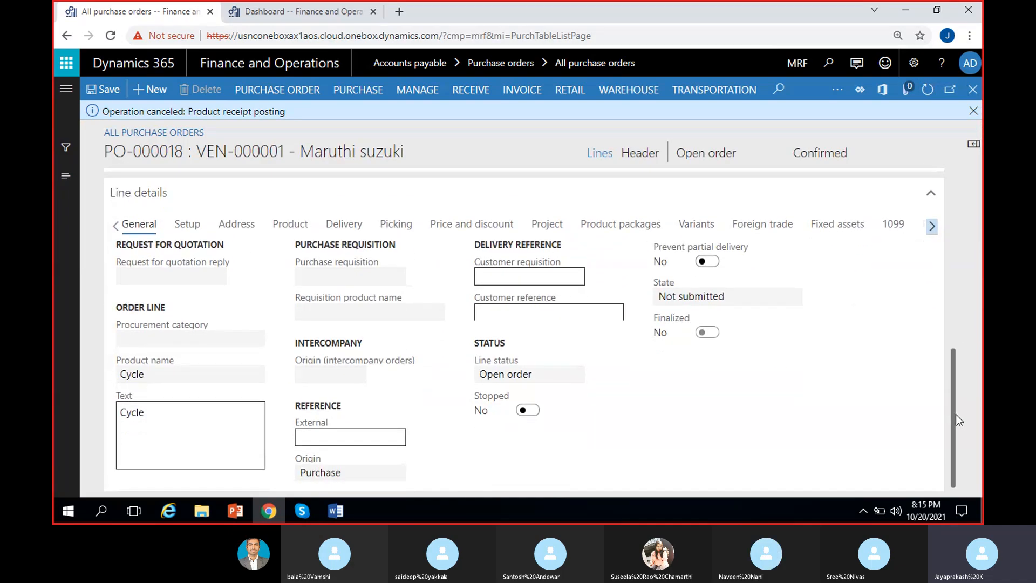
click(290, 231)
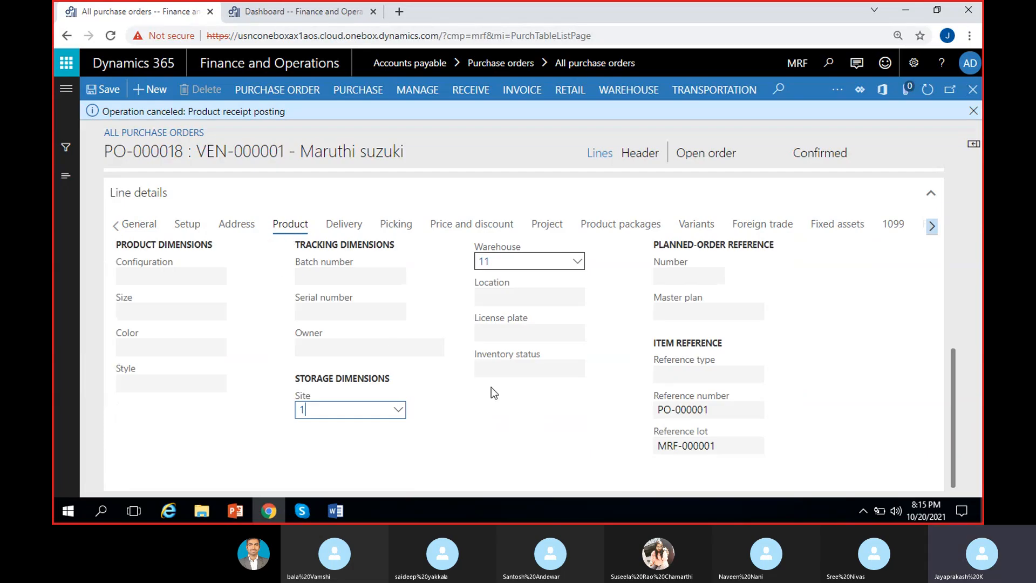
click(348, 227)
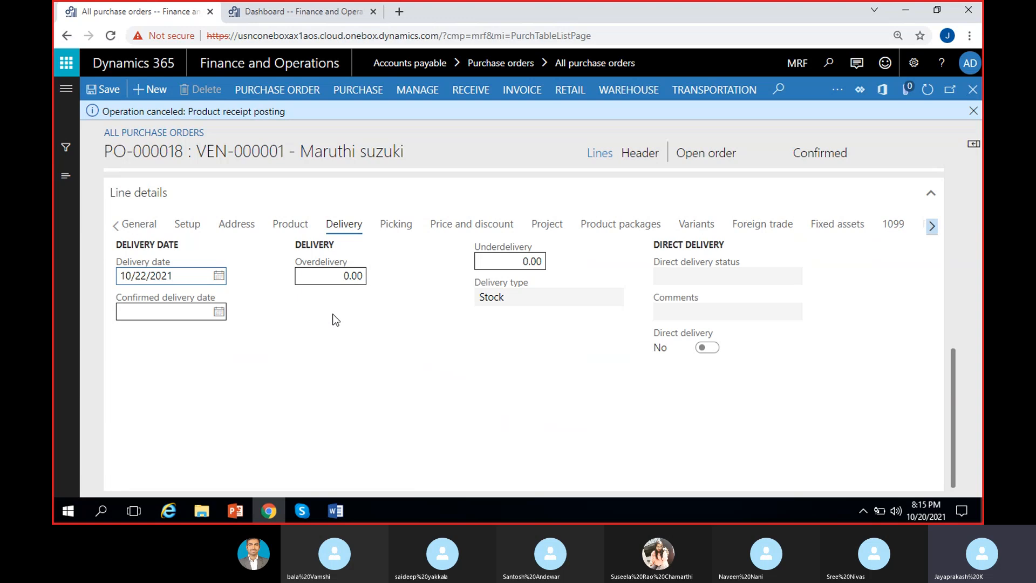
click(394, 226)
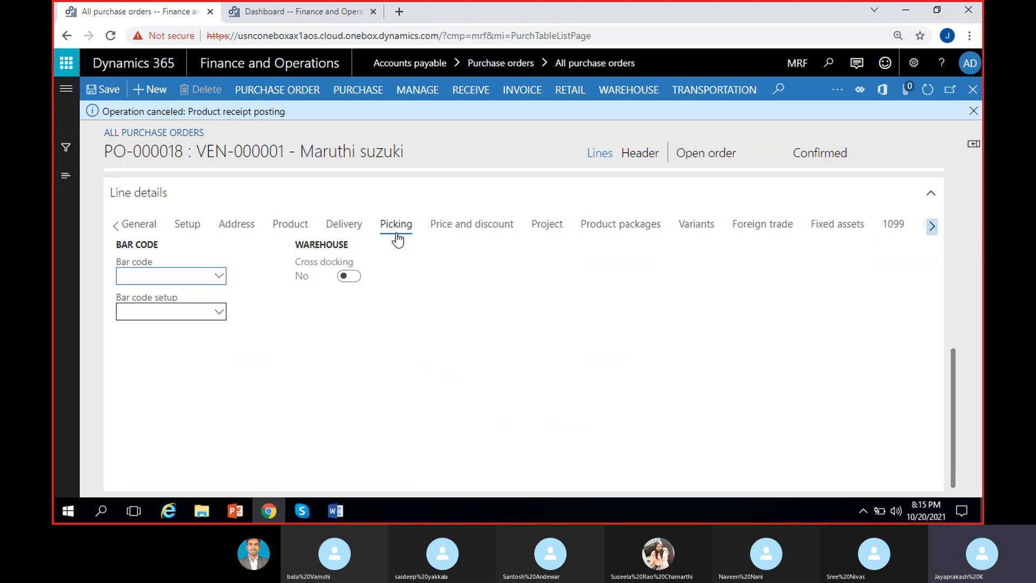
click(138, 234)
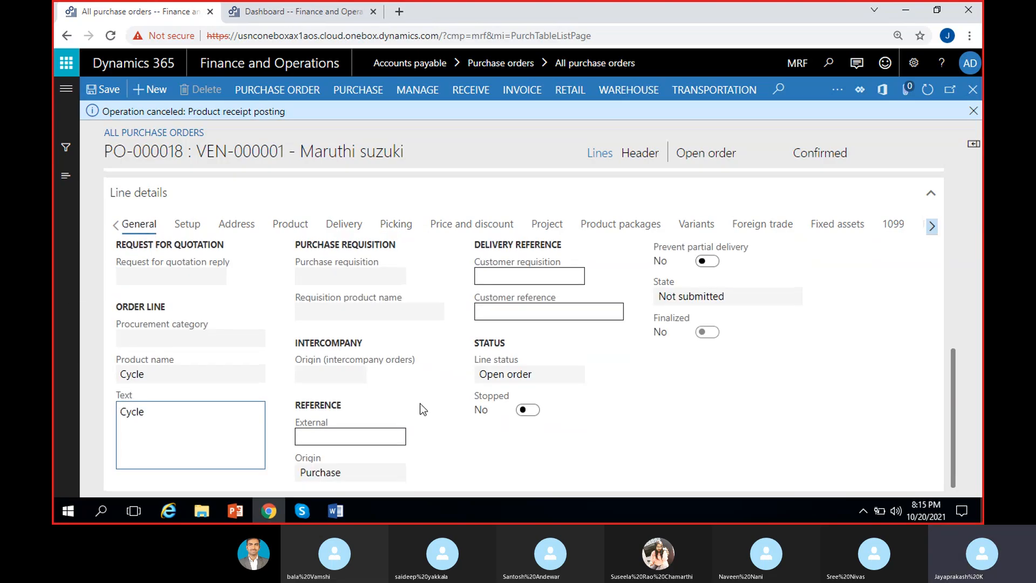
Step: Check the Return action choices in the Cycle line's setup details and open the field's detail form
click(189, 224)
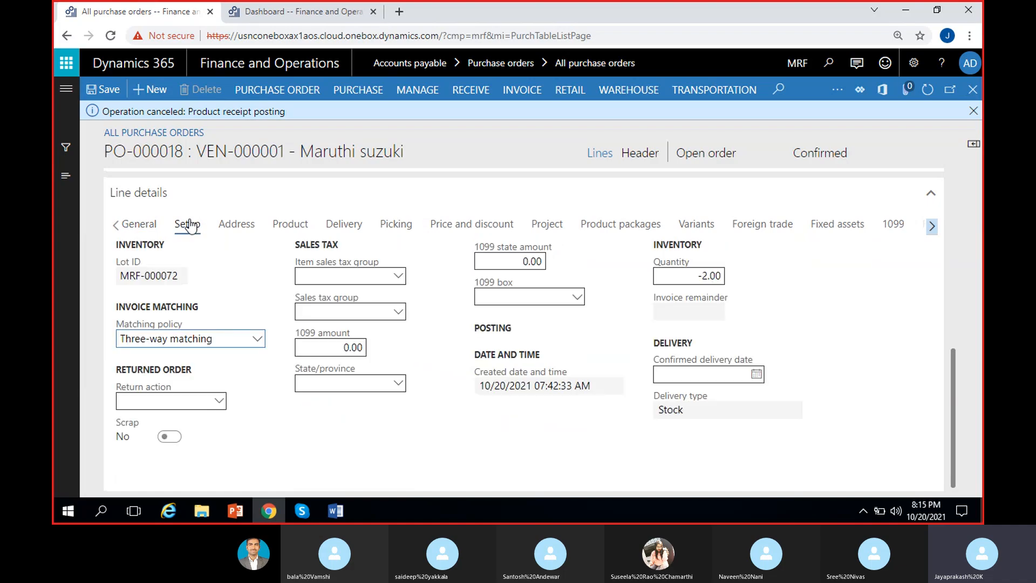
click(170, 404)
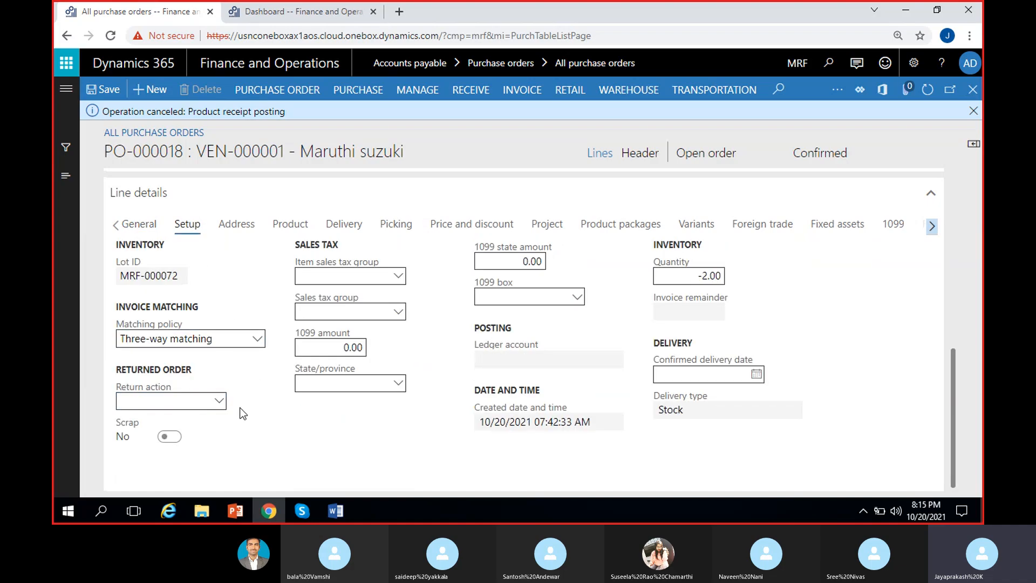
click(219, 402)
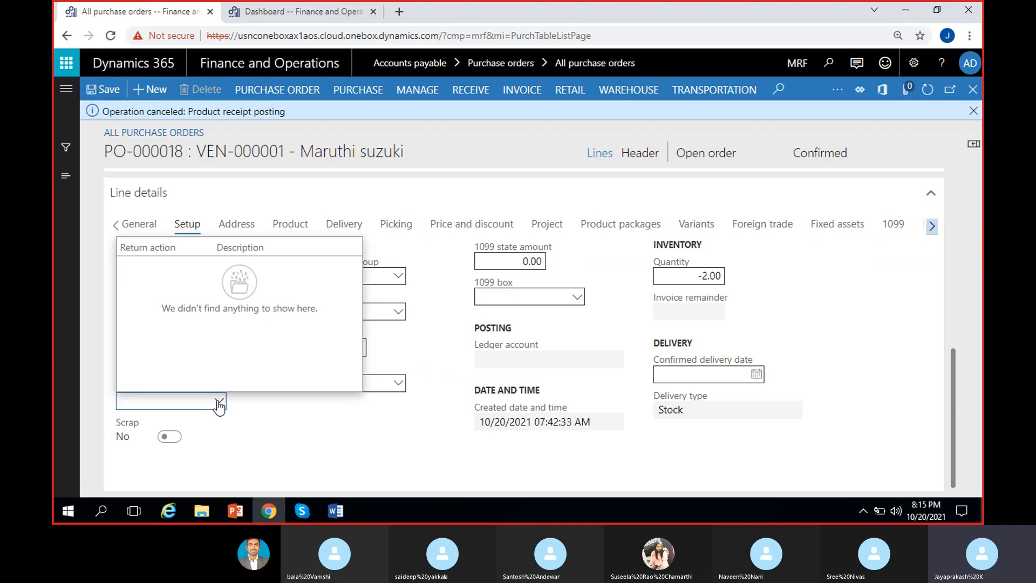
click(218, 404)
right_click(220, 405)
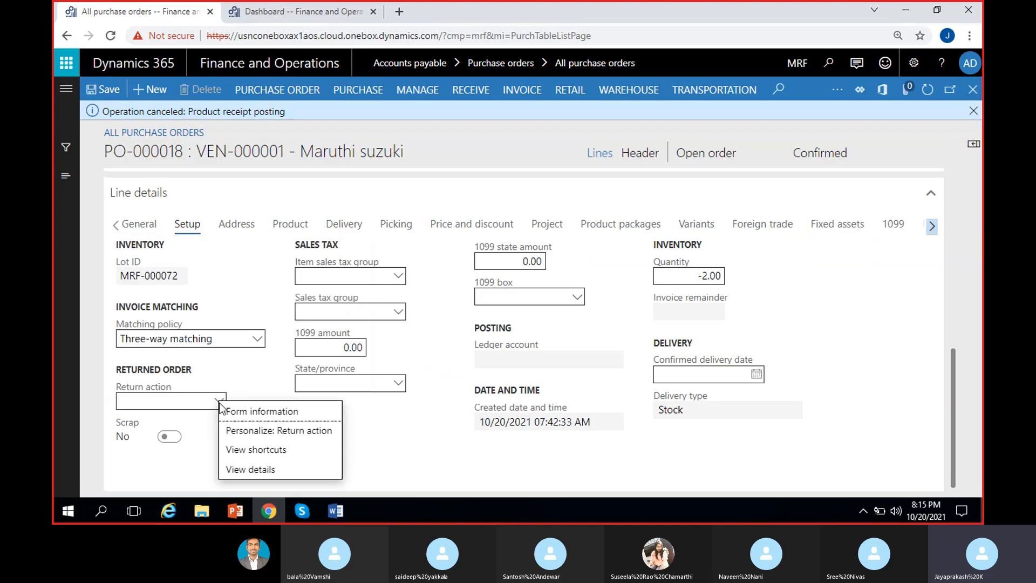
click(254, 469)
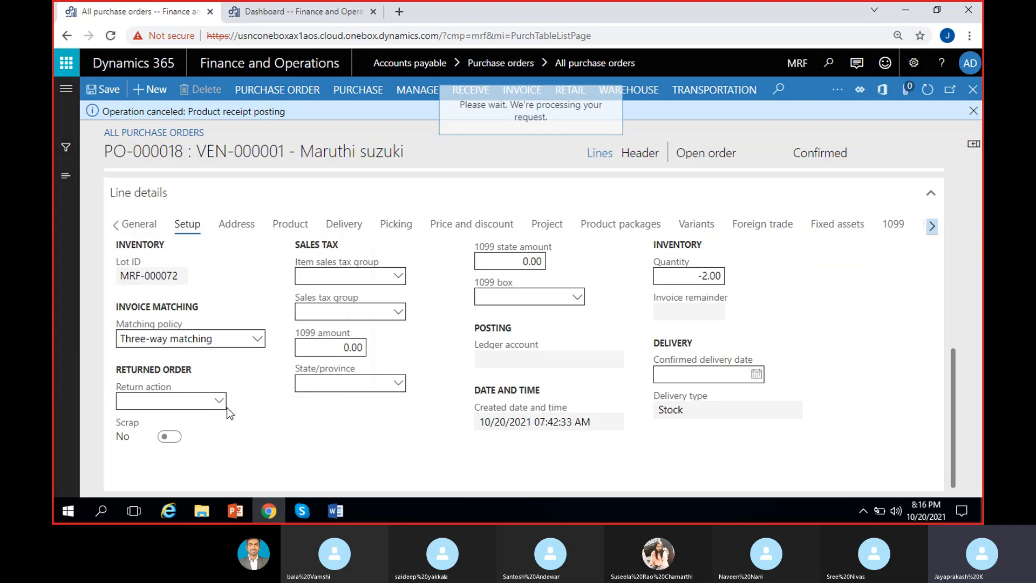
Step: Create return action 01 with the description "Damaged goods"
text(01)
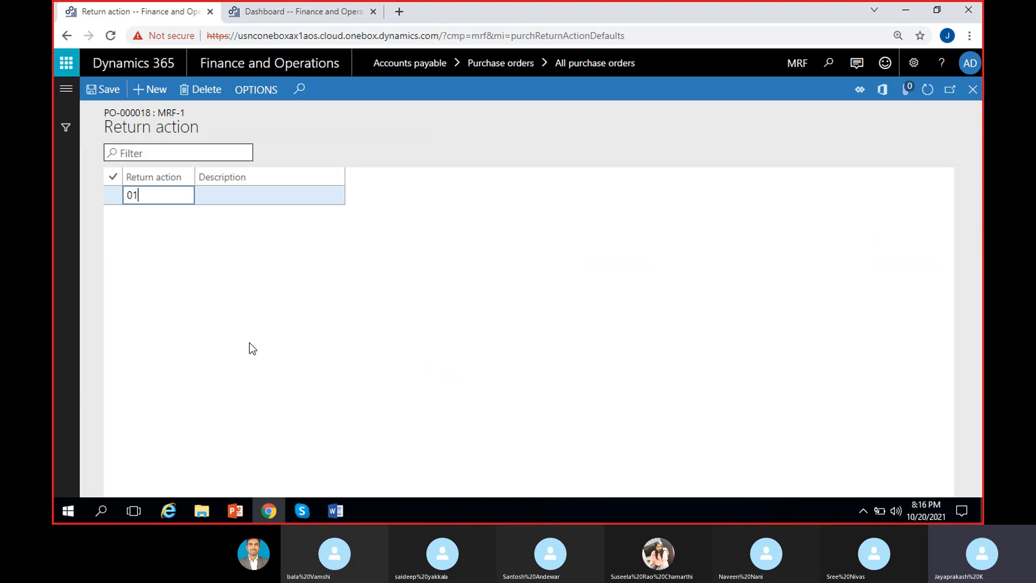
key(Tab)
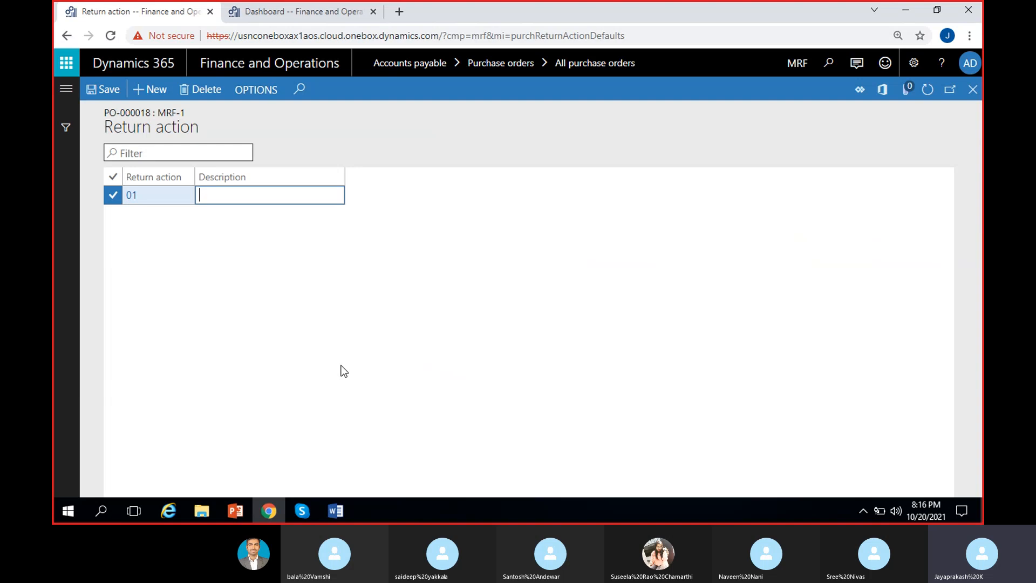
text(Damaged goods)
Step: Add return action 02 described as "Goods not in good condition", save the return actions and close their form
click(149, 89)
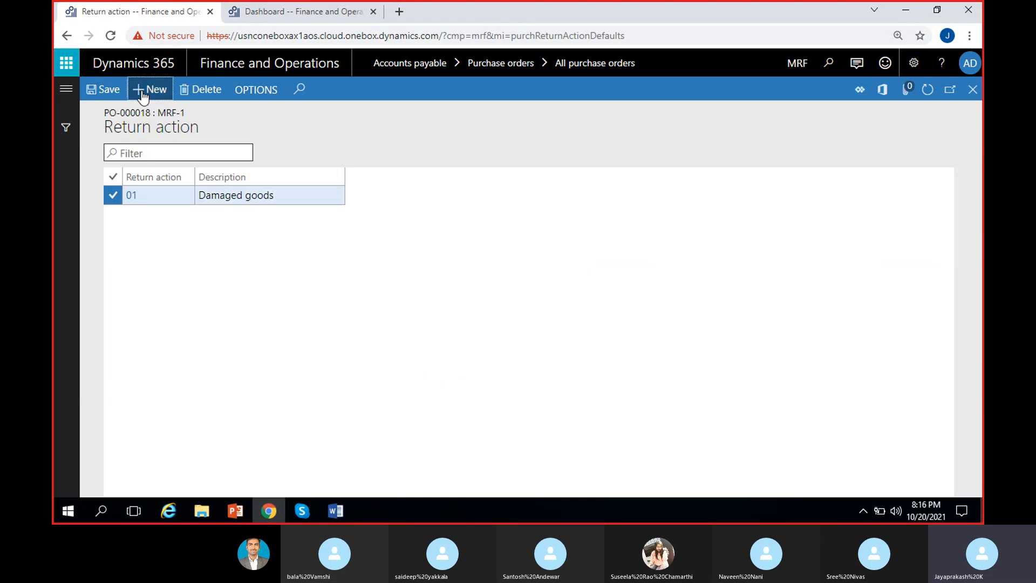
text(02)
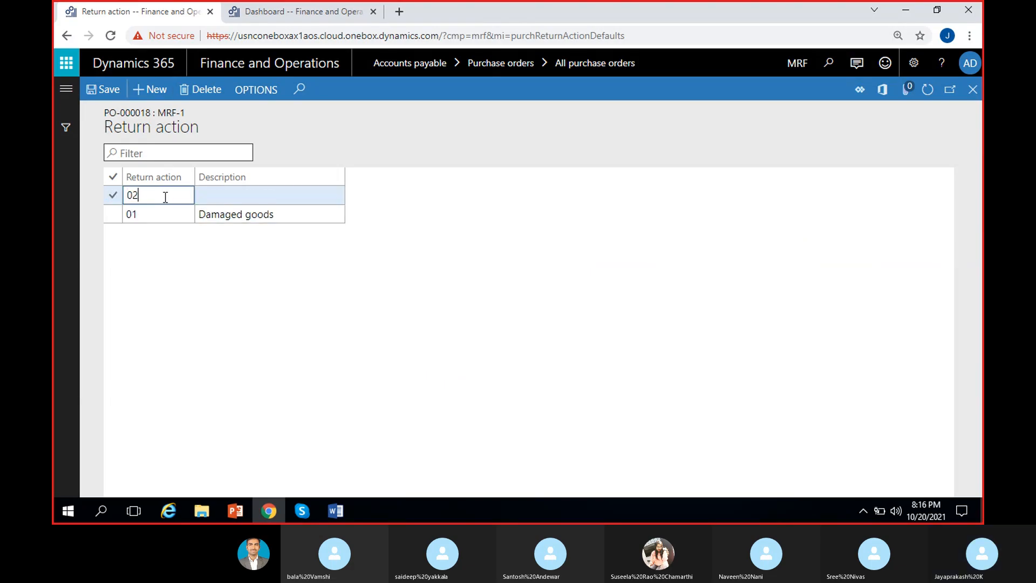
click(201, 195)
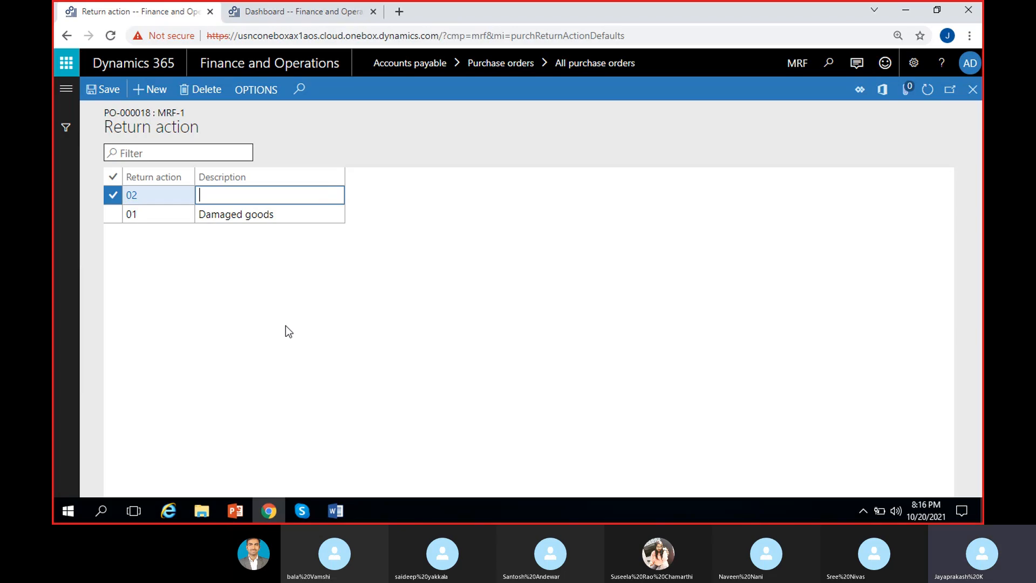
text(Goods no)
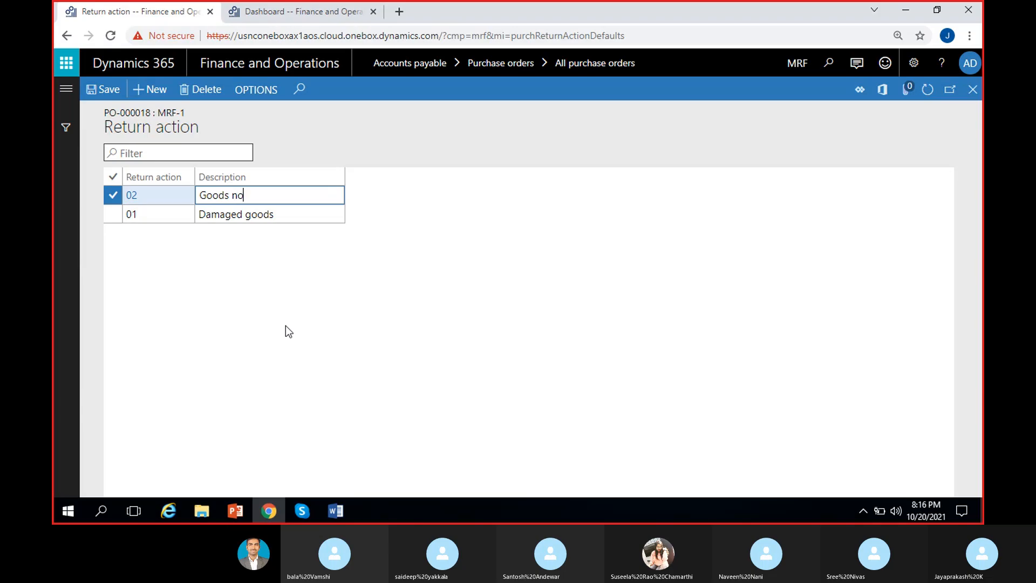
text(t in good )
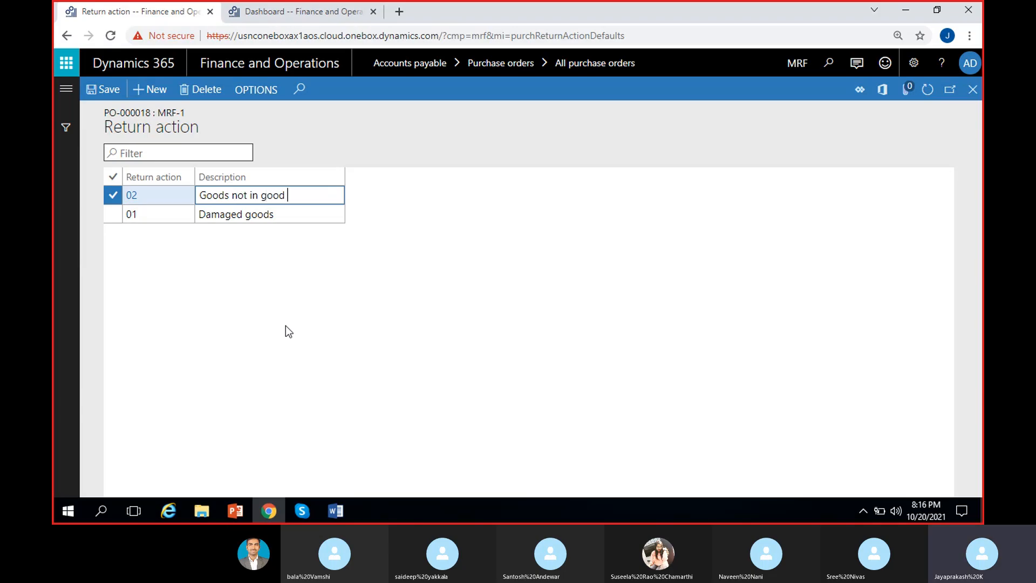
text(condition)
click(110, 94)
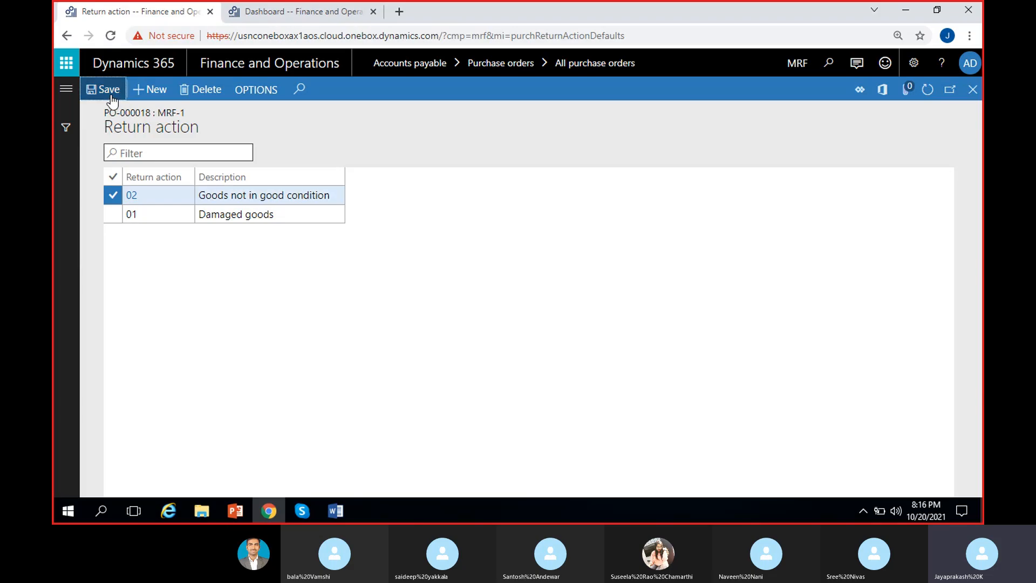
click(971, 90)
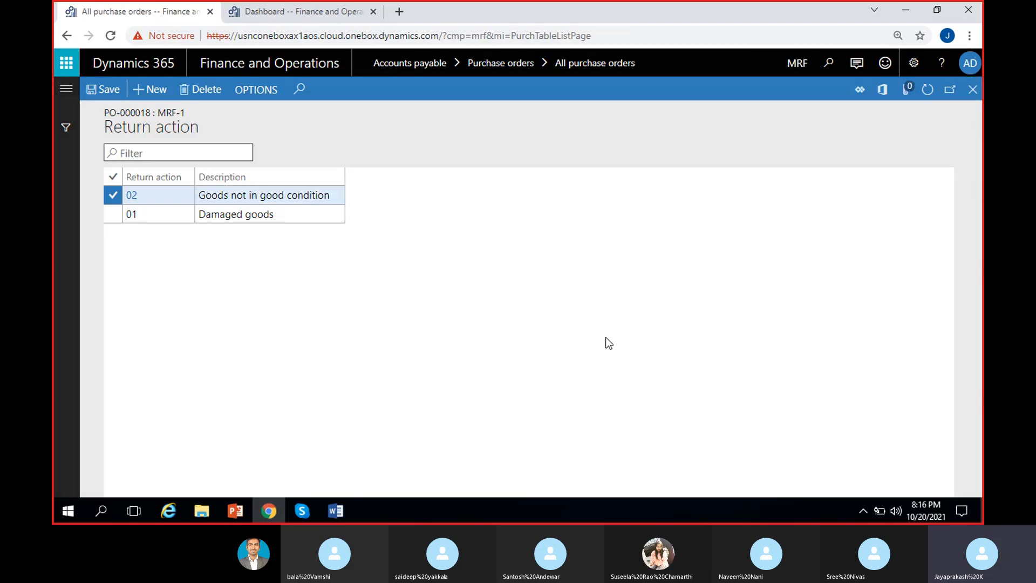
Step: Set the Cycle line's return action to 01 (Damaged goods), dismiss the cancellation message and save the purchase order
click(221, 419)
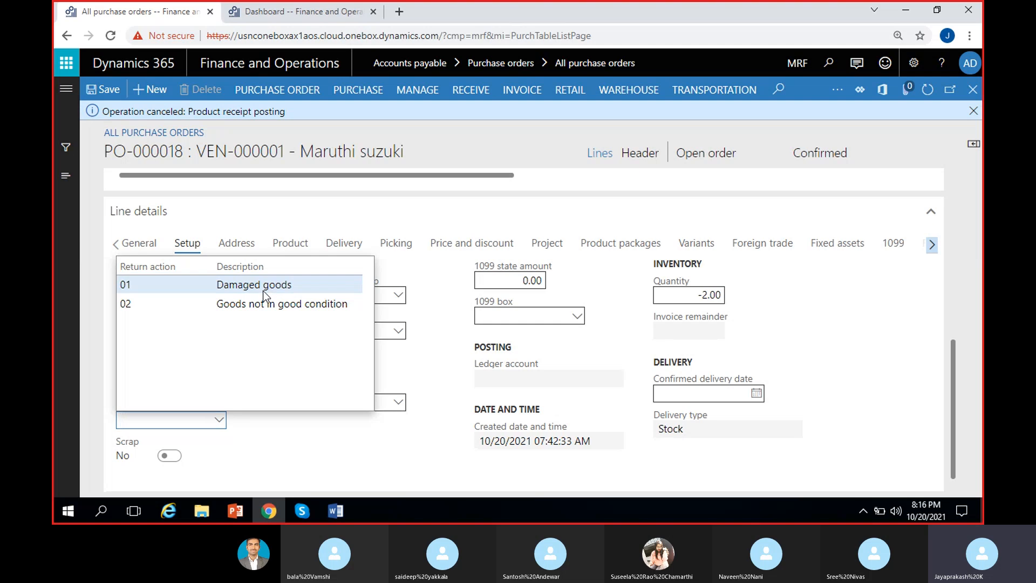
click(270, 286)
click(974, 112)
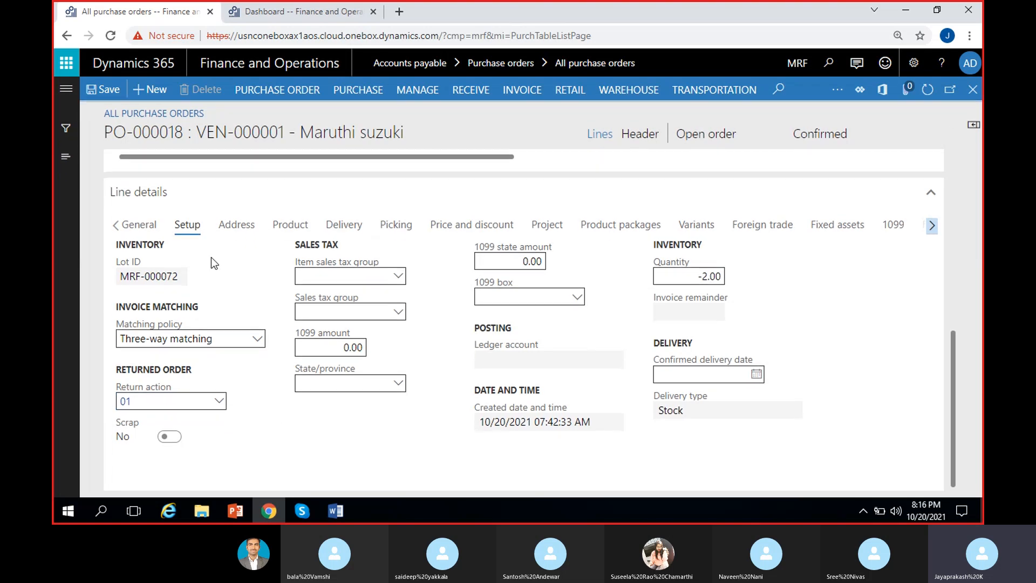
click(472, 92)
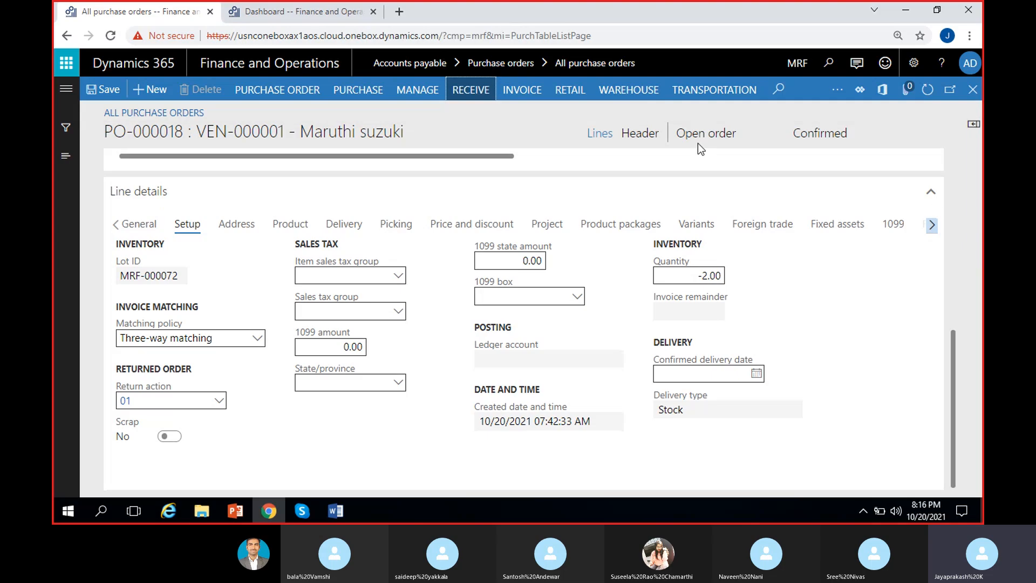
click(116, 92)
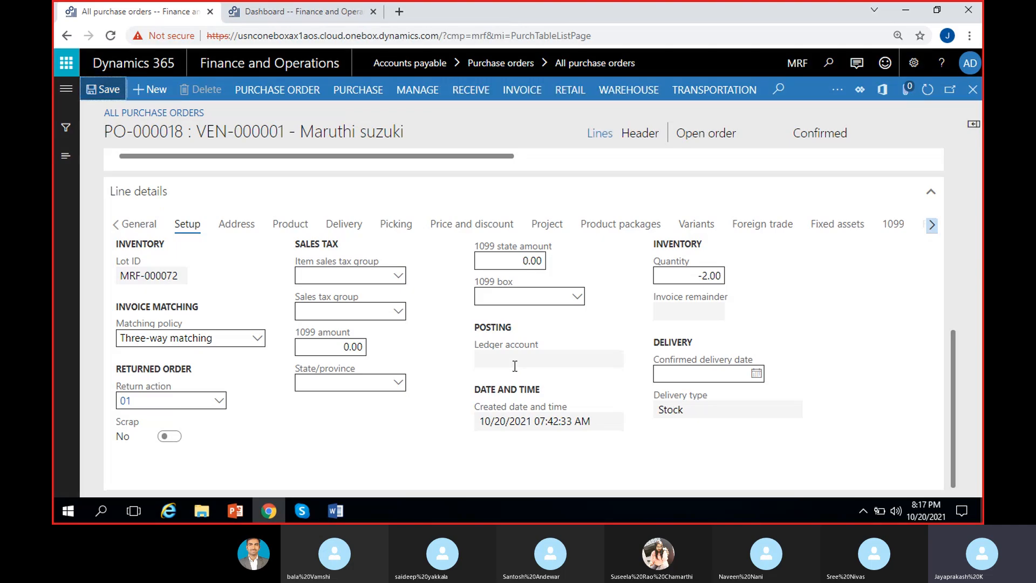
Step: Post the purchase order's product receipt with the number RTA-1 and dismiss the completion message
scroll(878, 328, up, 5)
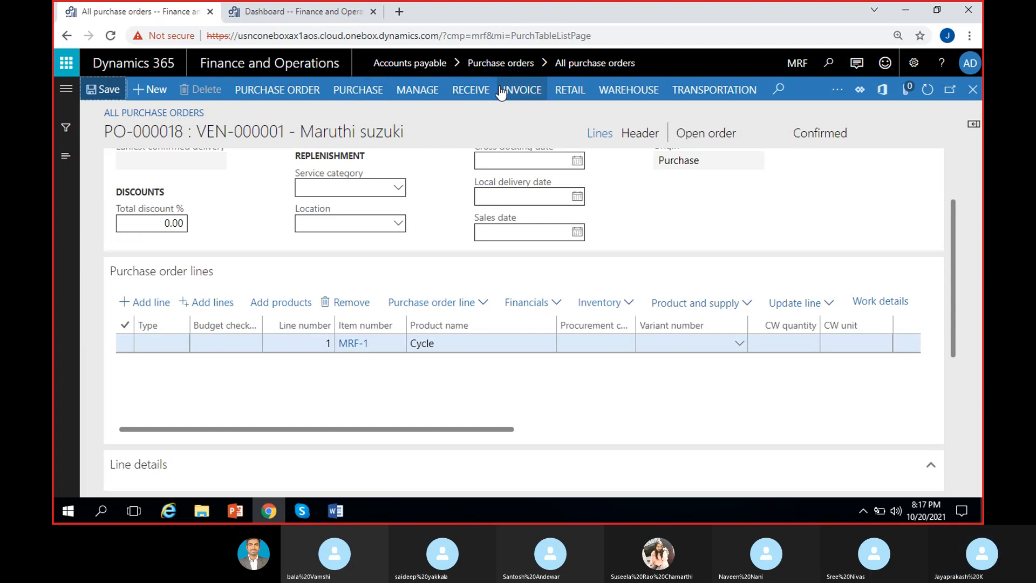
click(478, 91)
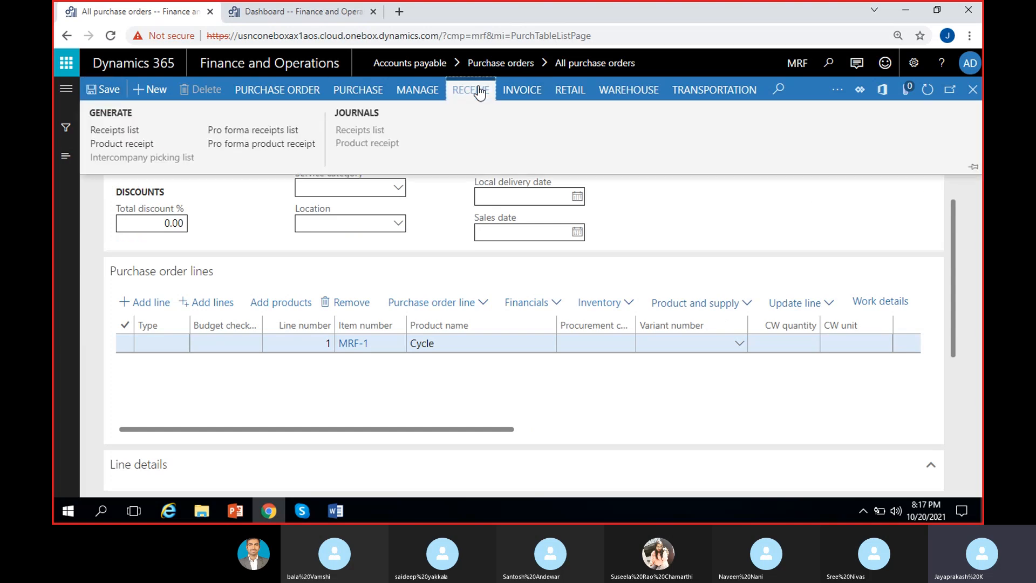
click(125, 147)
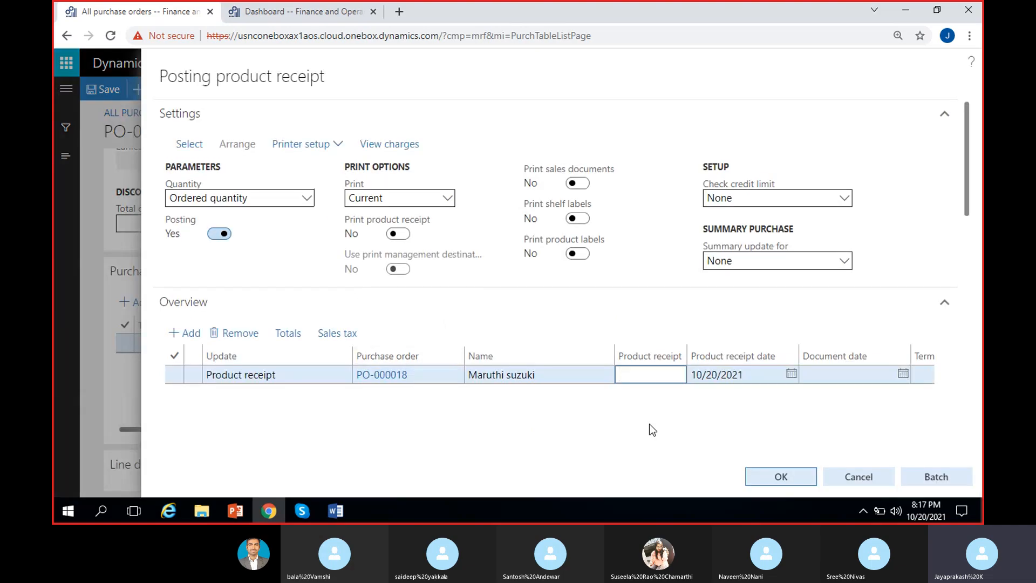
text(RTA-1)
click(792, 475)
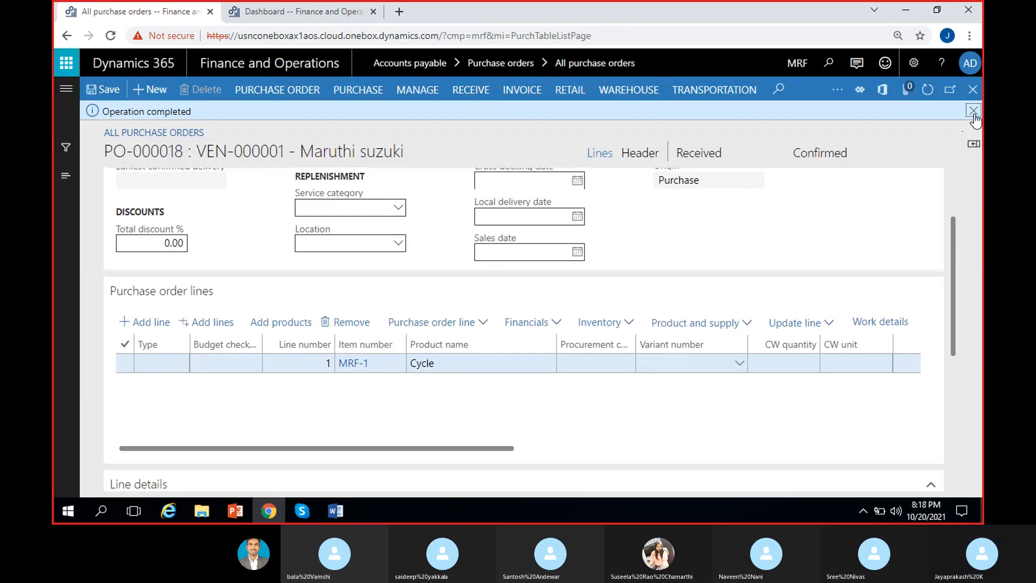
click(973, 111)
Step: Open the voucher transactions of product receipt RTA-1 from the purchase order's product receipt journal
click(470, 89)
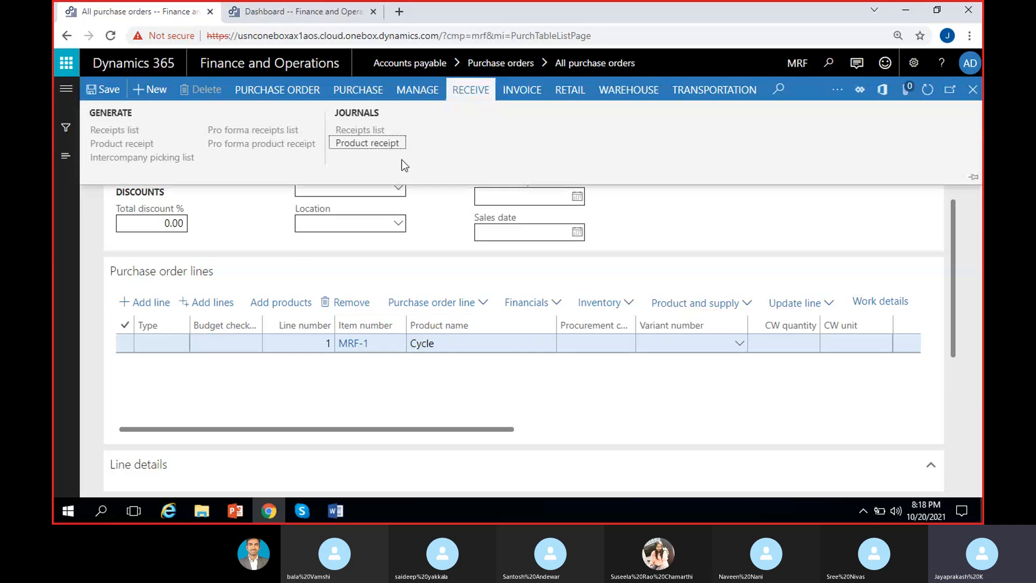
click(377, 143)
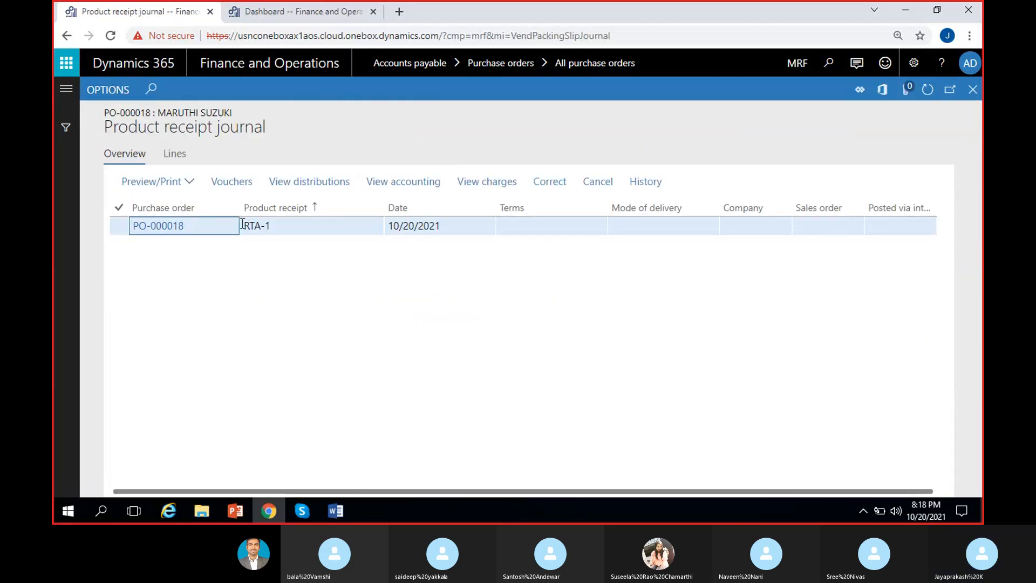
click(315, 227)
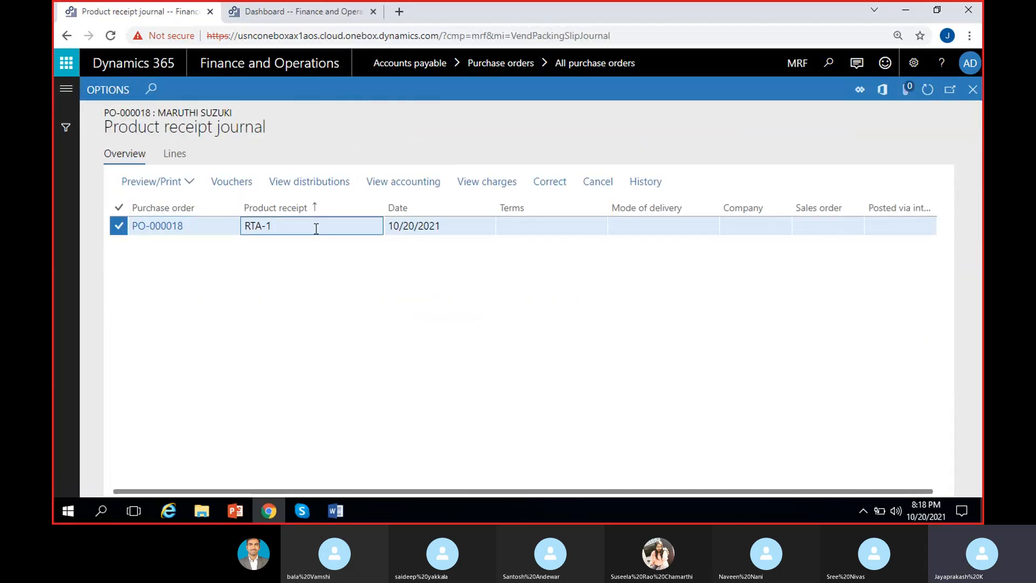
click(242, 185)
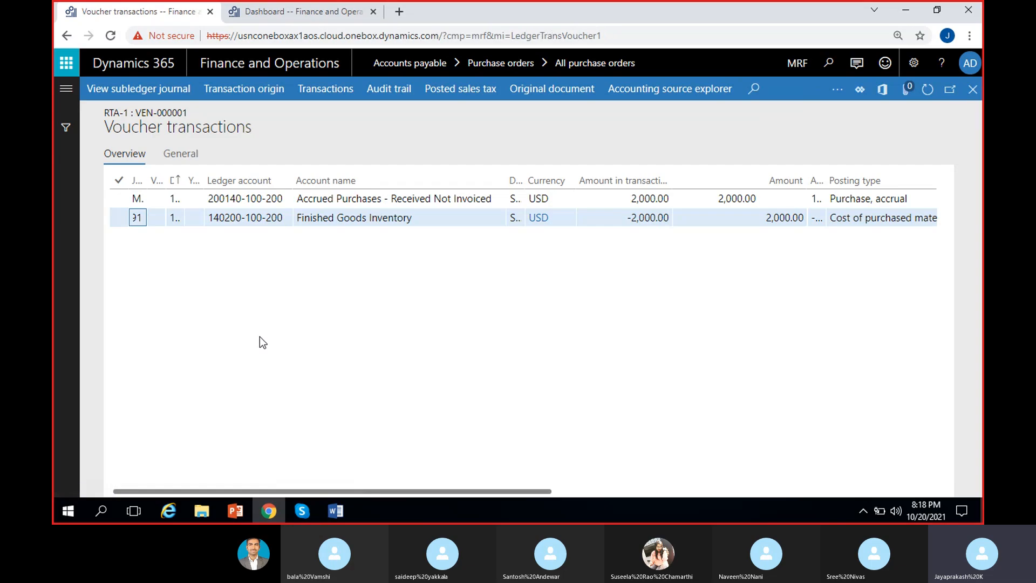
Step: Check the ledger accounts, amounts and posting types in the RTA-1 voucher, and return to the purchase order
click(416, 222)
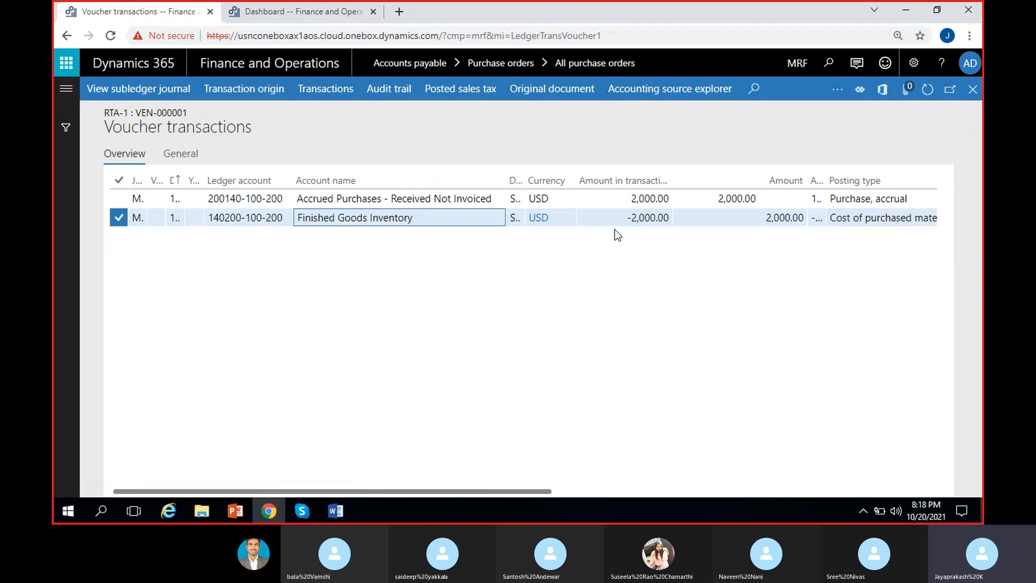
click(629, 218)
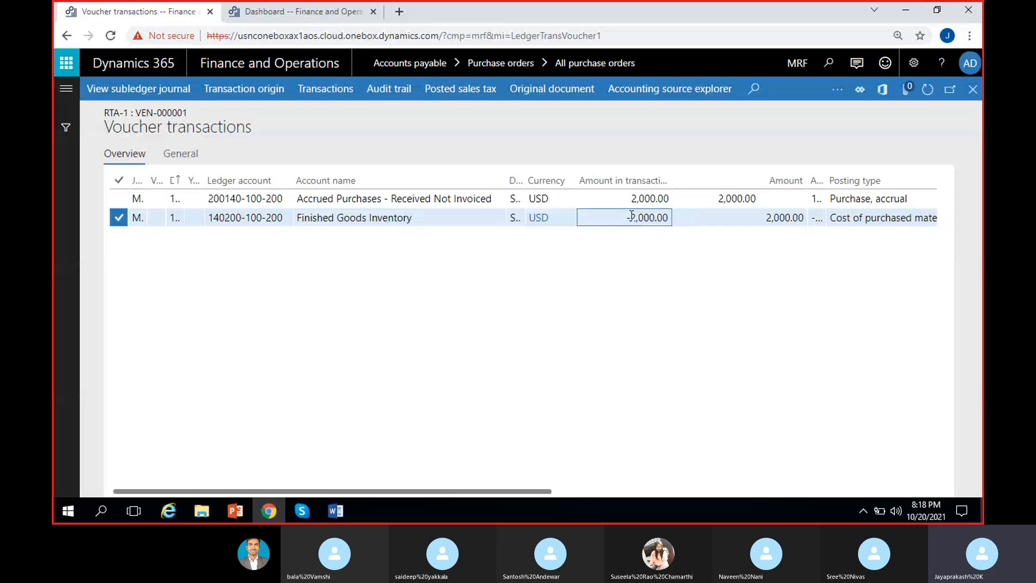
click(665, 199)
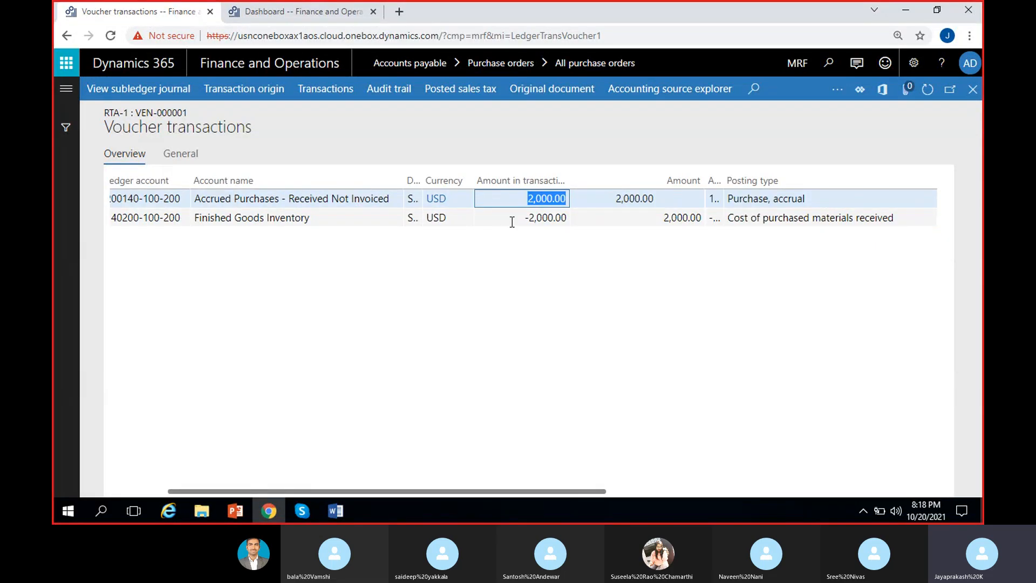
drag(517, 222, 569, 219)
drag(770, 199, 763, 200)
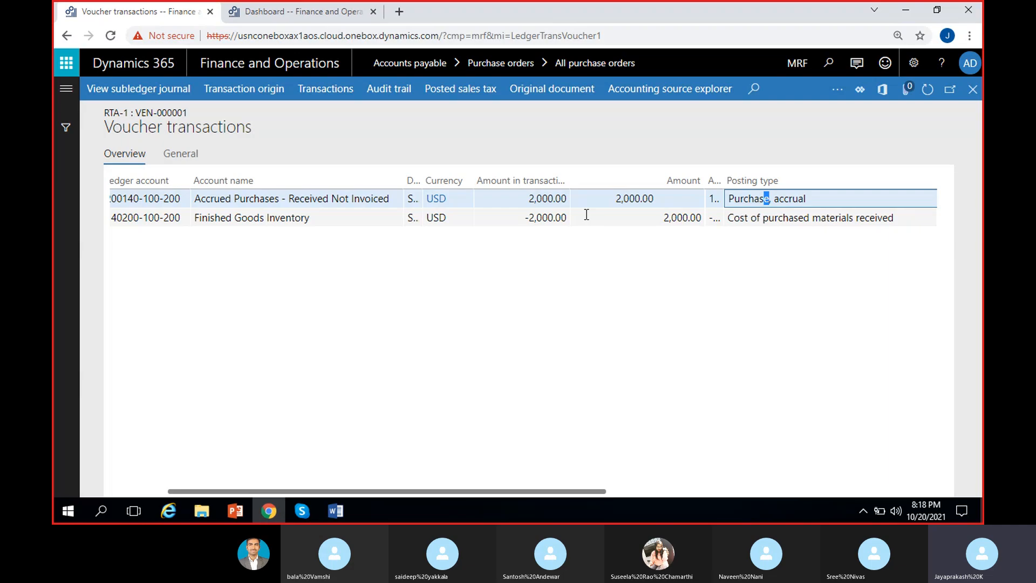
click(523, 197)
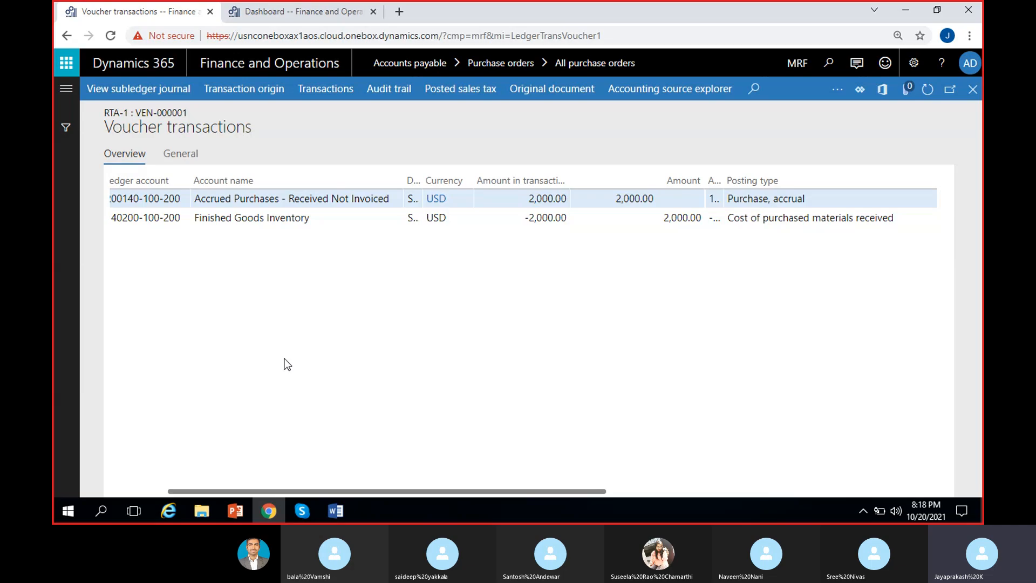
click(973, 90)
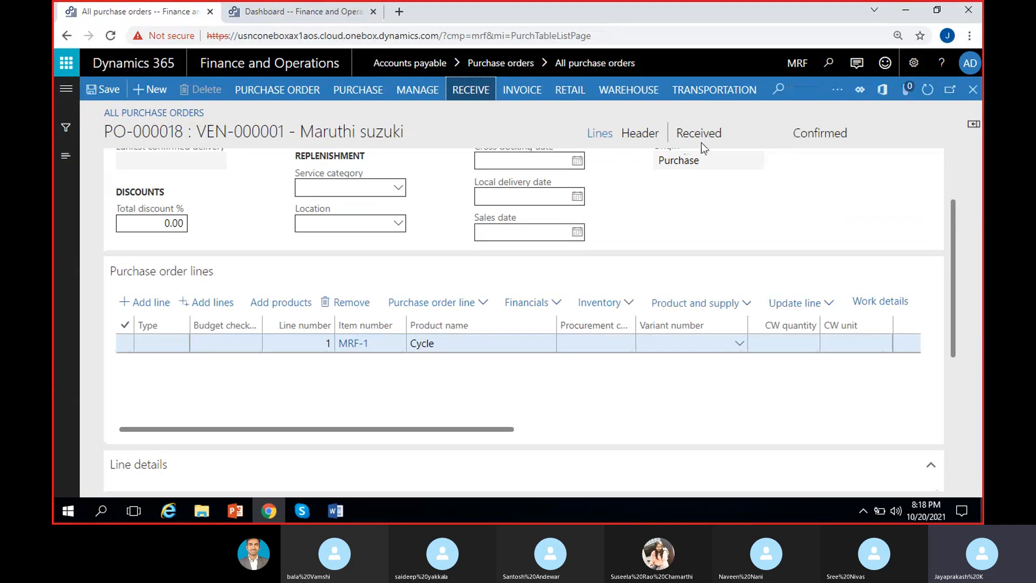
Step: Check the purchase order's status and start generating its vendor invoice
click(701, 135)
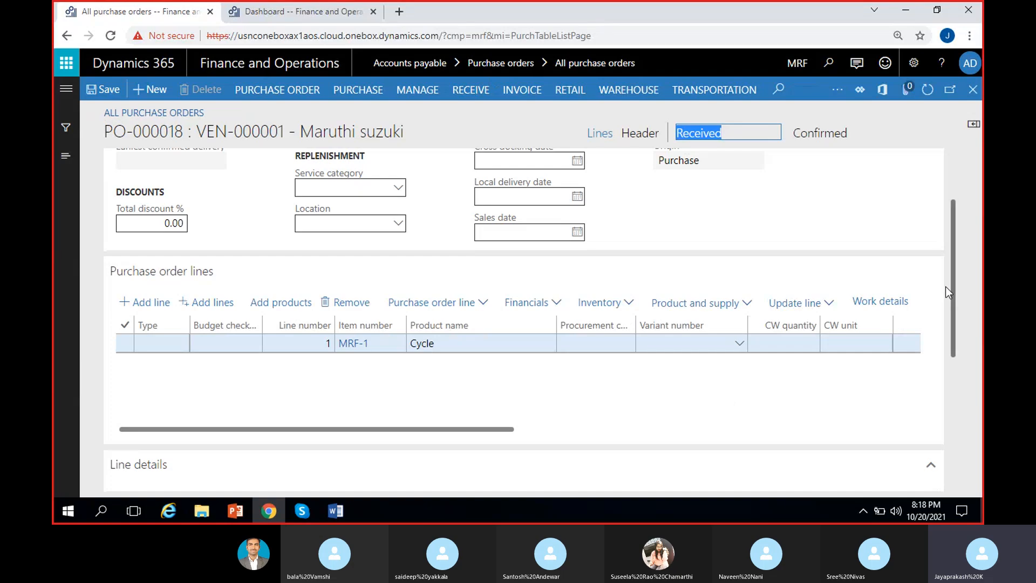
drag(953, 279, 960, 204)
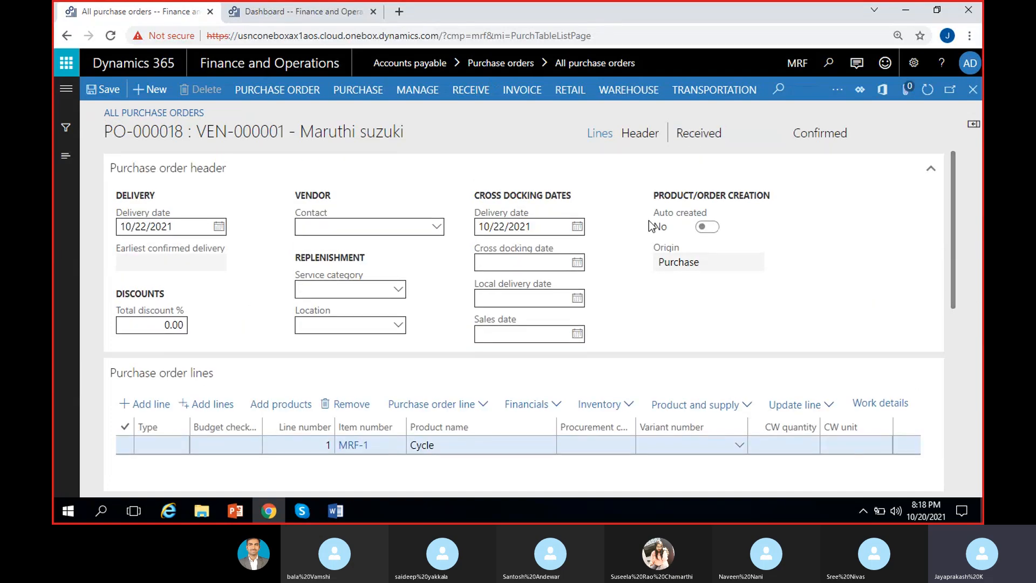
click(522, 90)
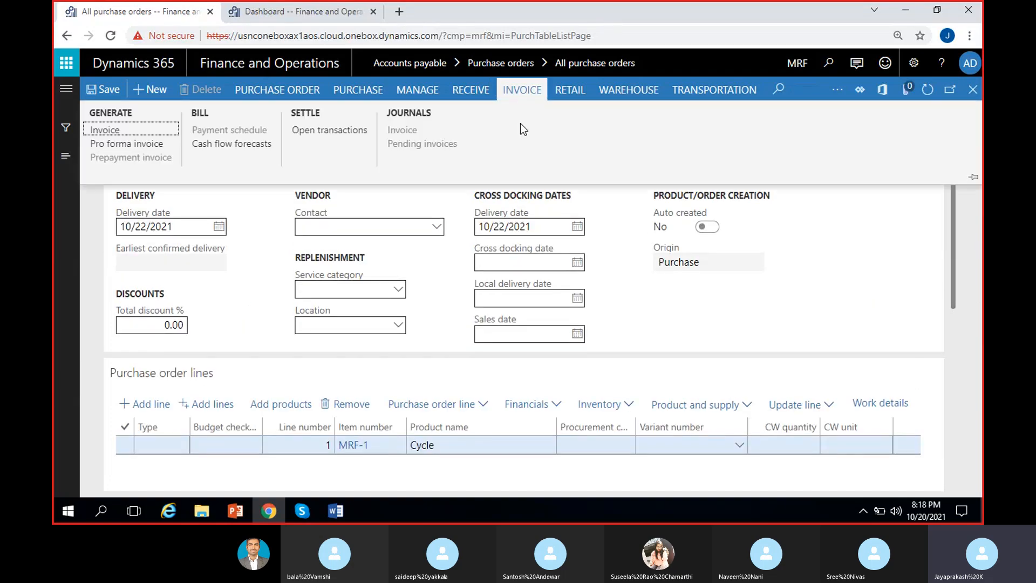
click(124, 127)
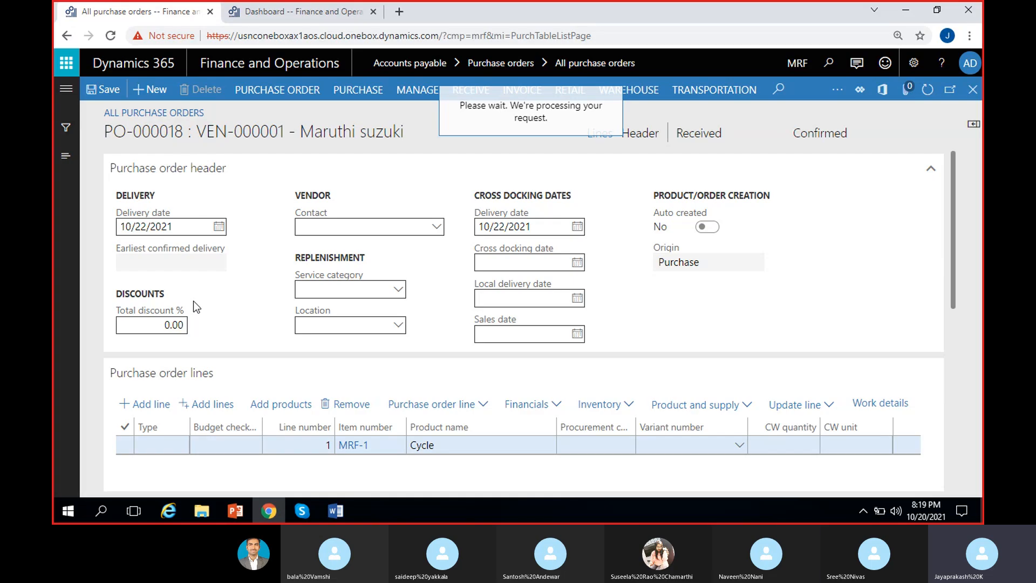
Step: Open the vendor transactions of Maruthi suzuki from the All vendors list, using the second browser tab
click(316, 11)
click(66, 90)
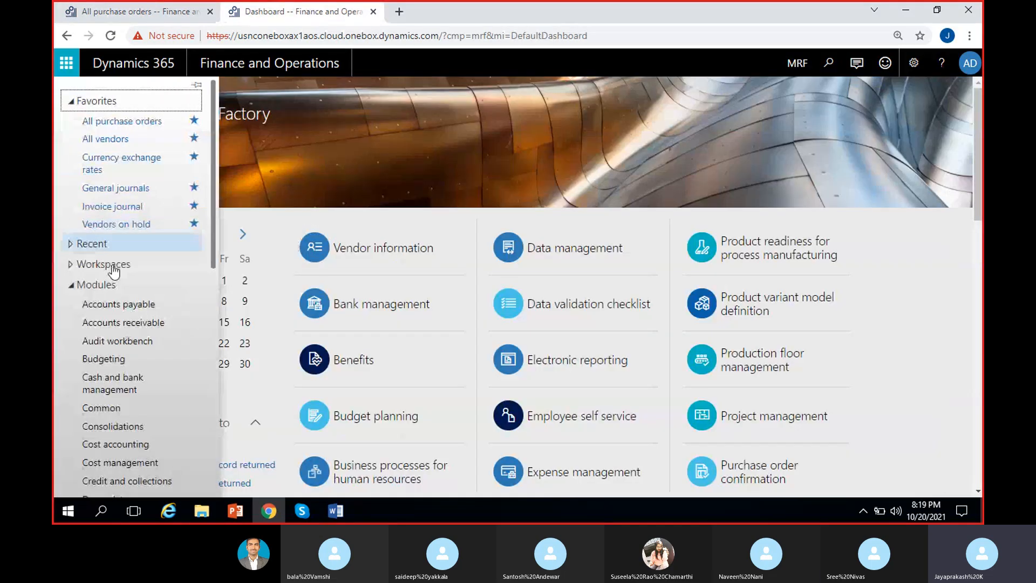
click(122, 305)
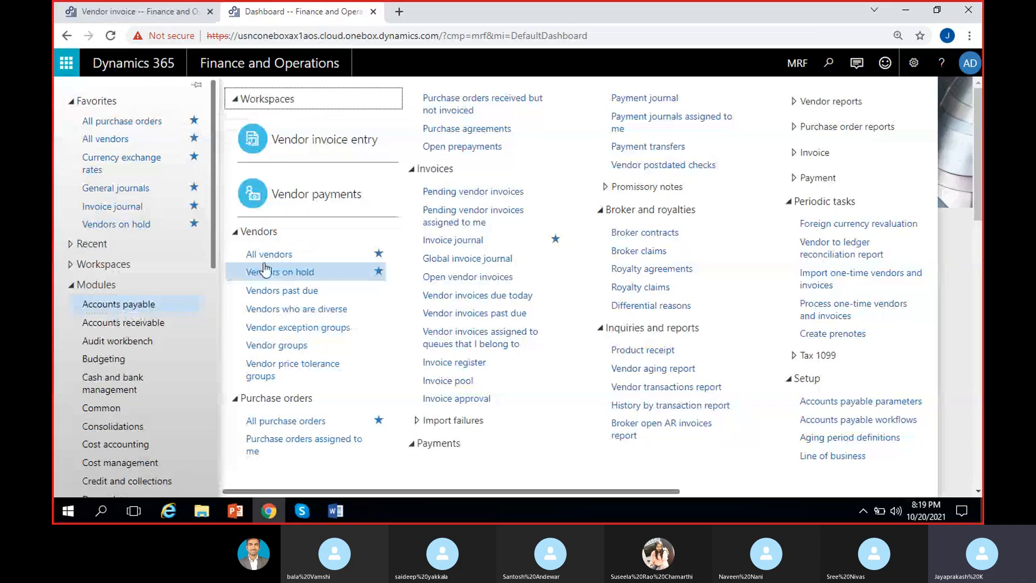
click(277, 259)
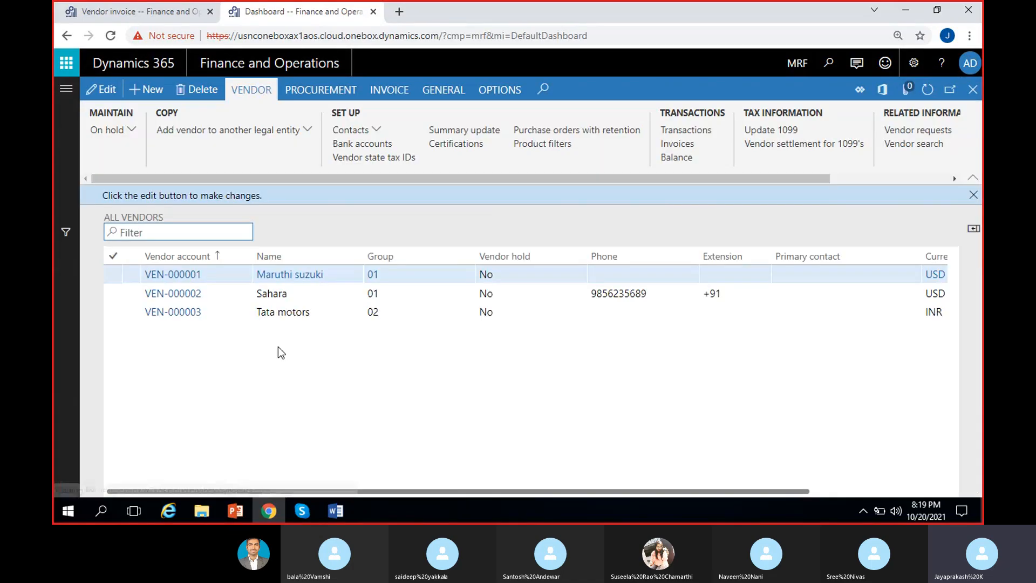
click(973, 196)
click(641, 254)
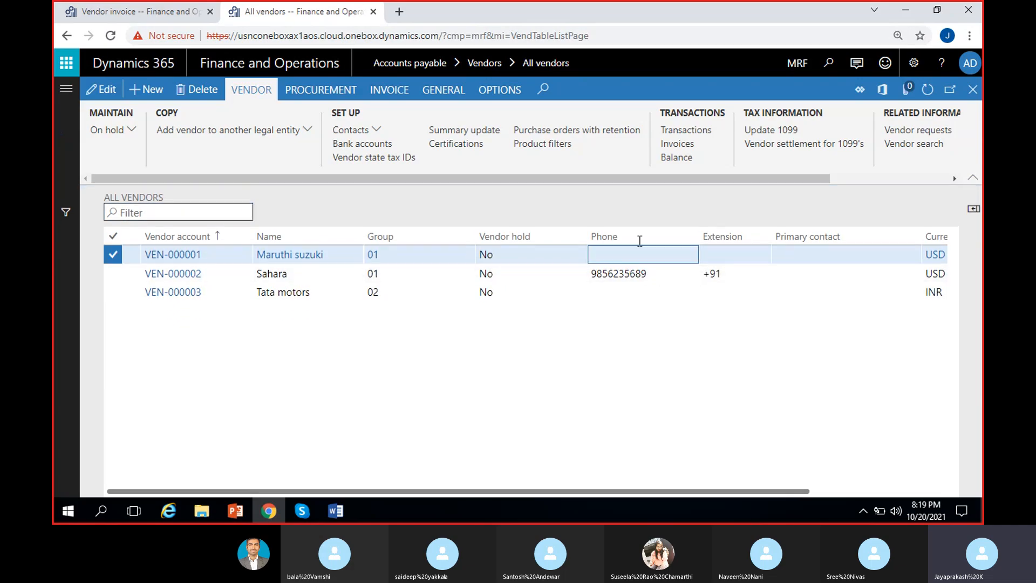
click(701, 137)
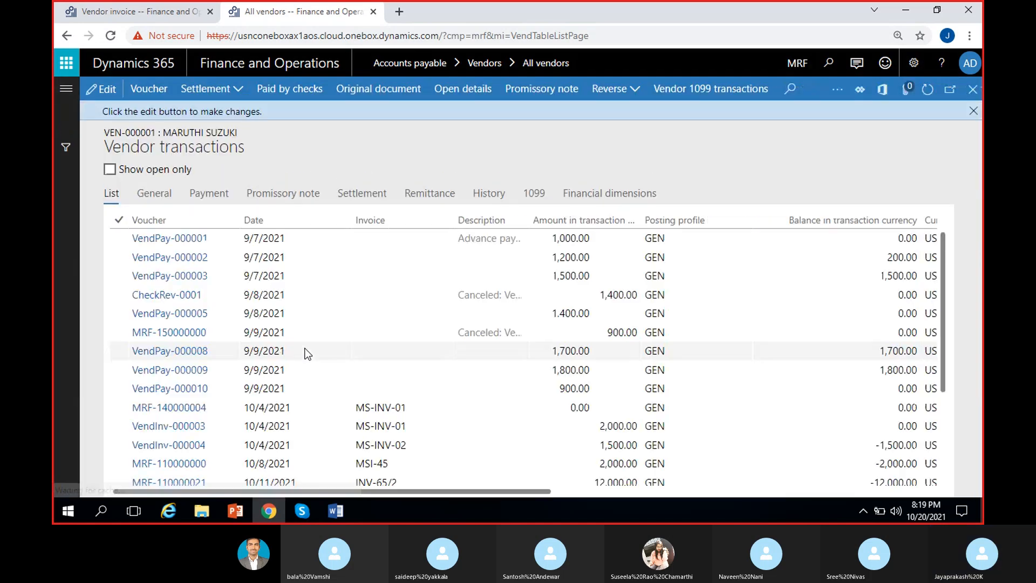
Step: Filter the vendor transactions to open ones only and check the amount of invoice MSI-45
click(109, 169)
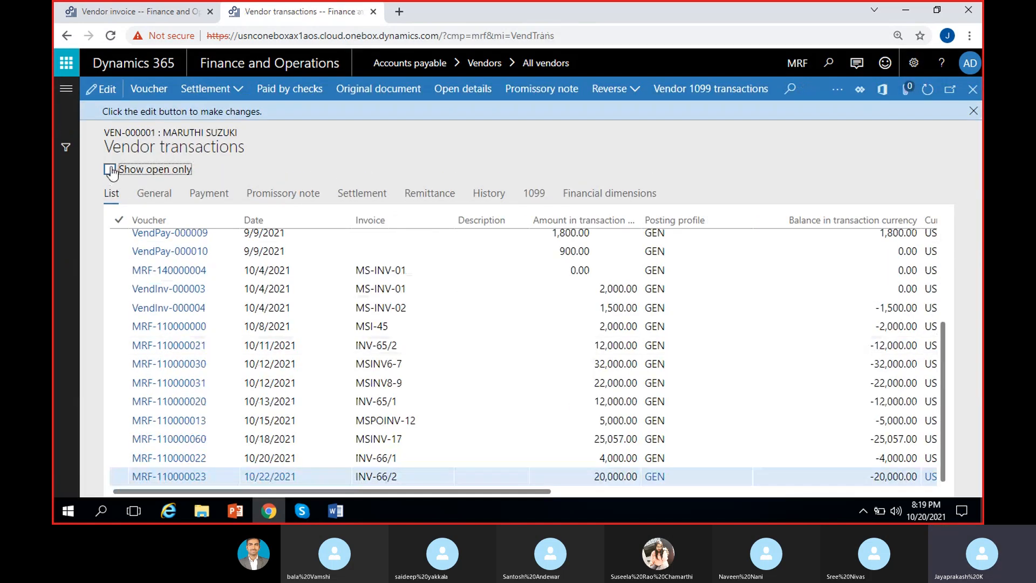
click(404, 327)
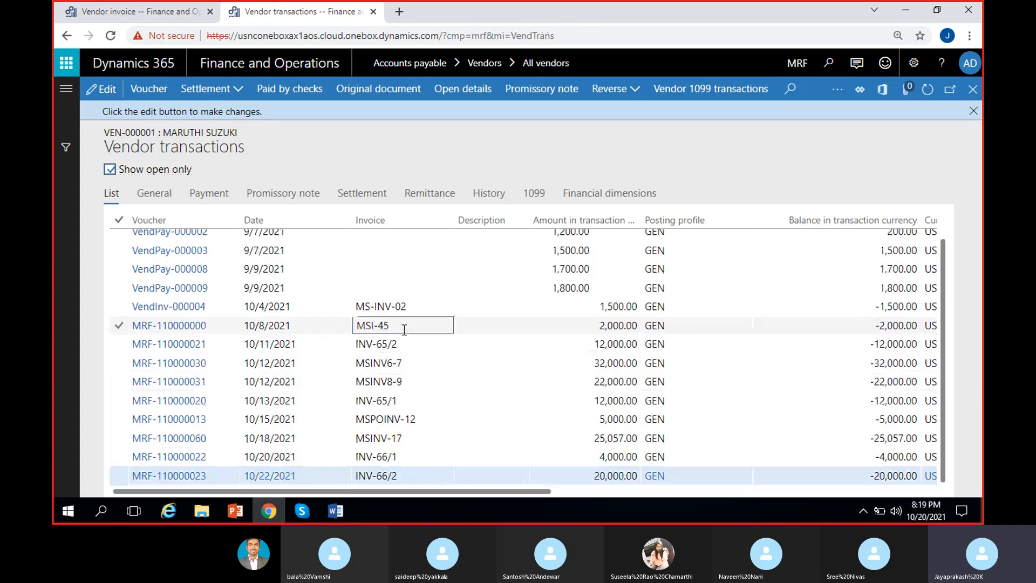
click(599, 328)
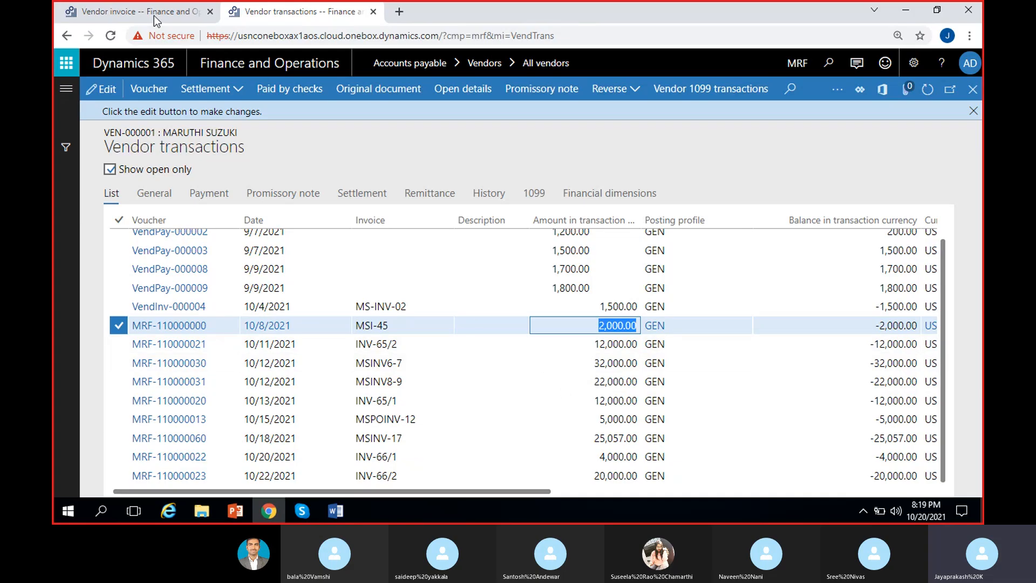
click(586, 327)
drag(598, 326, 638, 326)
click(522, 326)
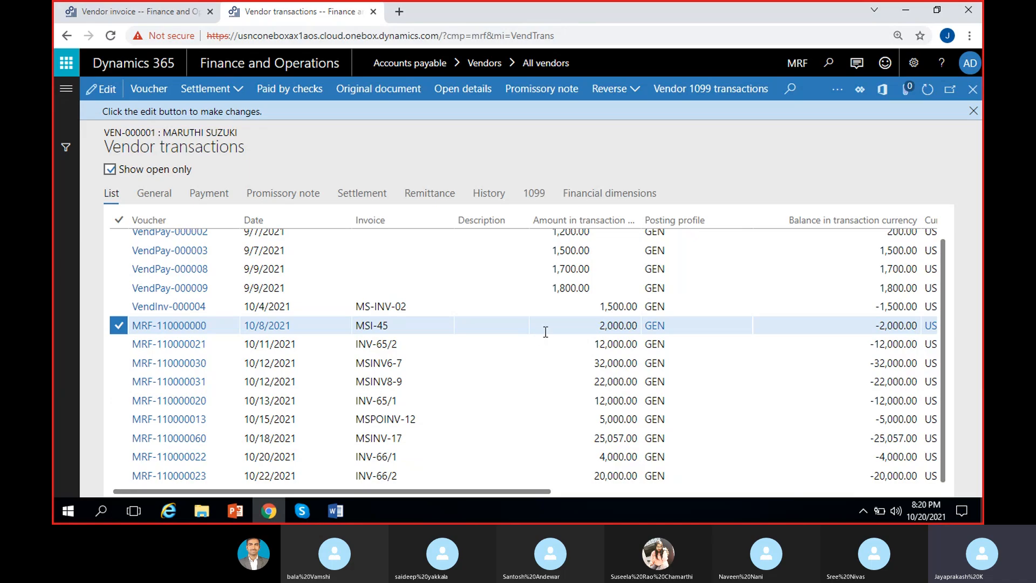
Step: Return to the pending vendor invoice and set its number to RMSI-45 and its invoice date to 10/22/2021
click(150, 14)
click(164, 437)
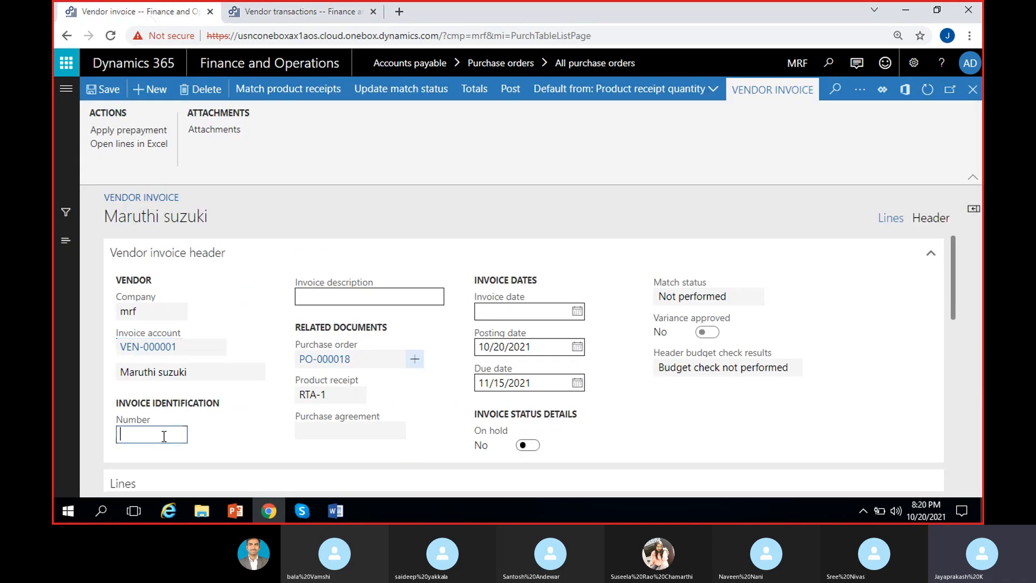
text(RM)
text(SI)
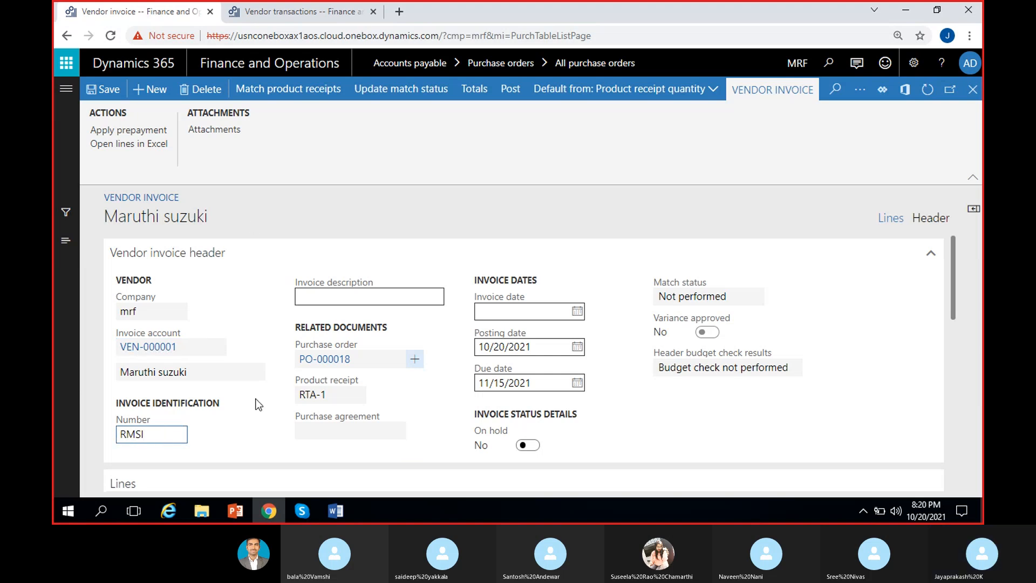
text(-45)
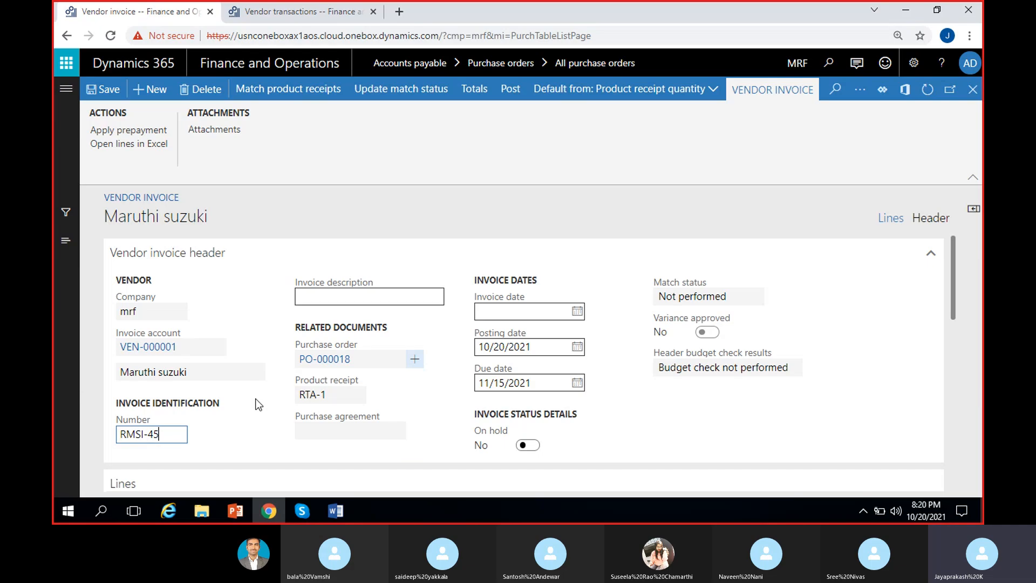
click(224, 432)
click(577, 311)
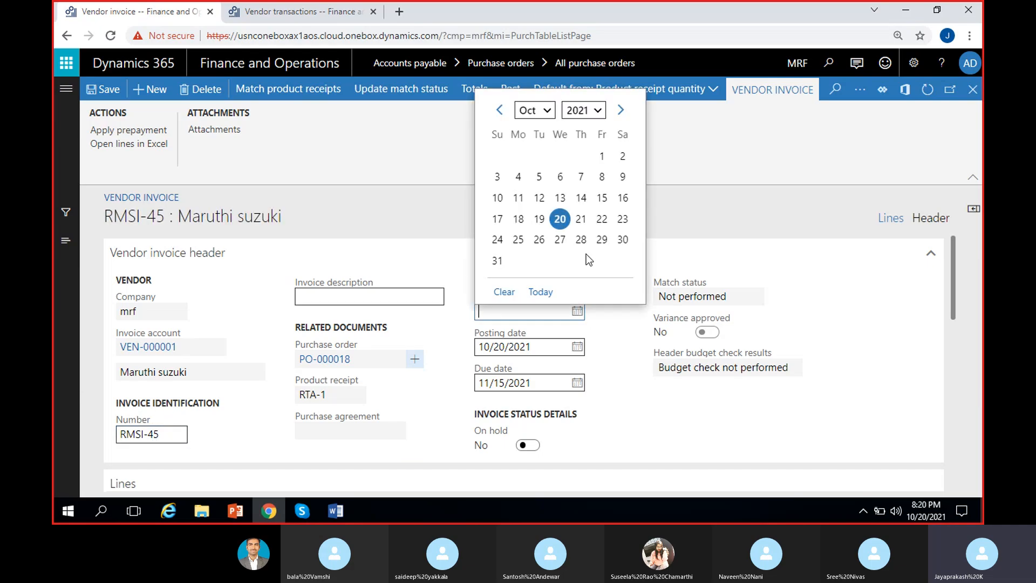
click(602, 227)
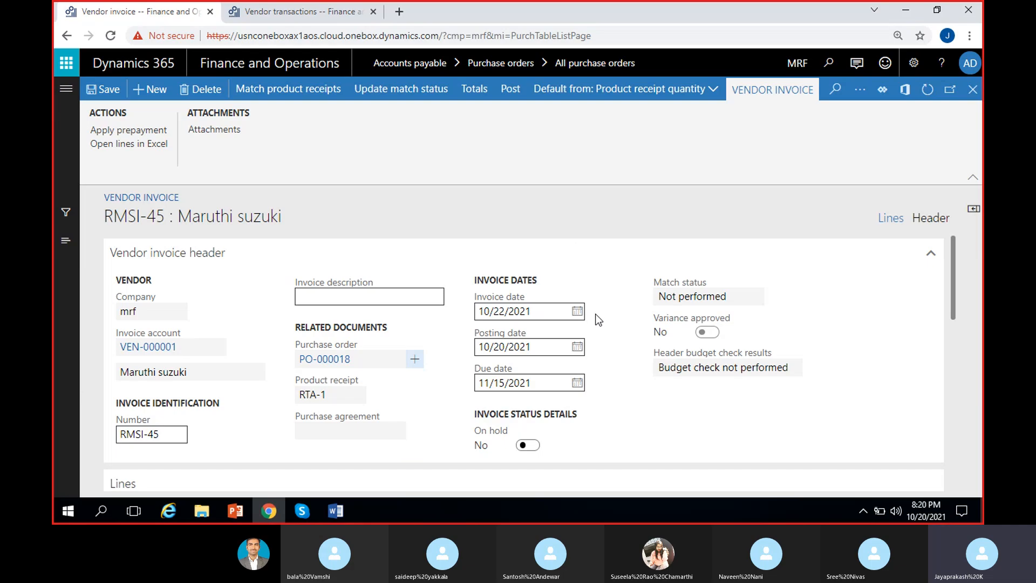
Step: Examine the Cycle invoice line's quantity, unit price, net amount and matching results, and return to the invoice header
scroll(608, 325, down, 2)
scroll(607, 324, down, 4)
scroll(607, 324, up, 3)
scroll(591, 376, down, 1)
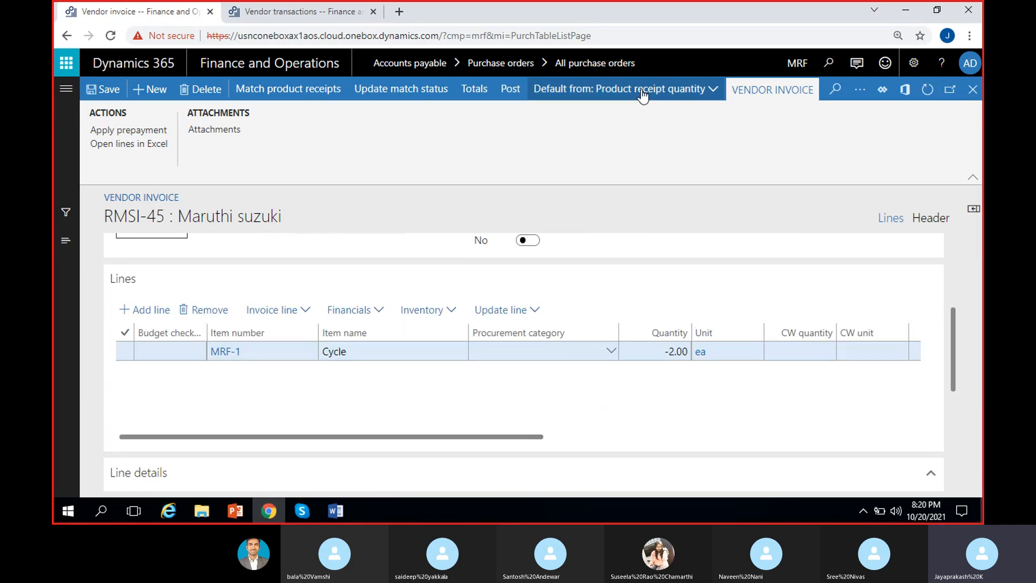
scroll(439, 399, right, 3)
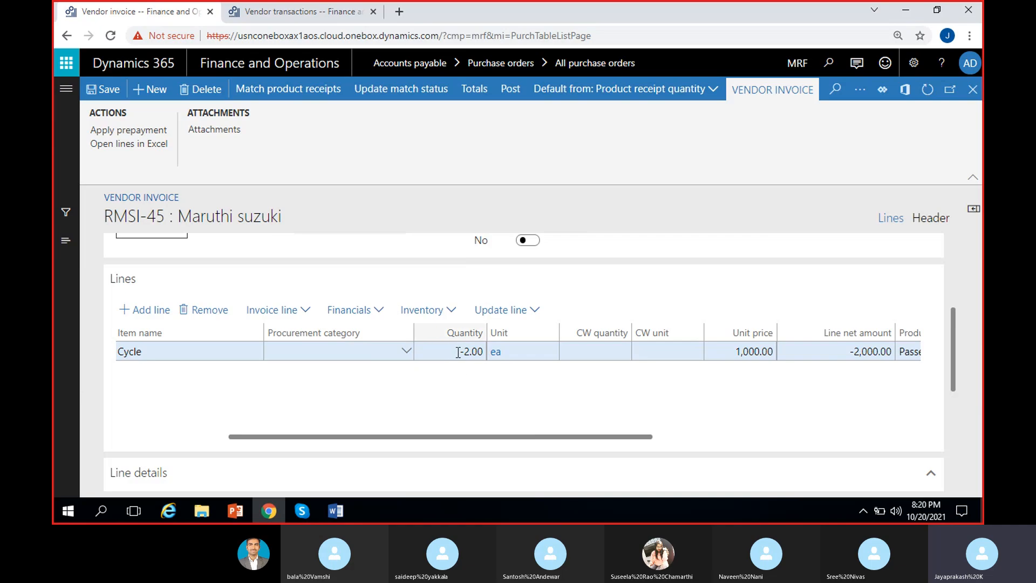
scroll(509, 390, right, 2)
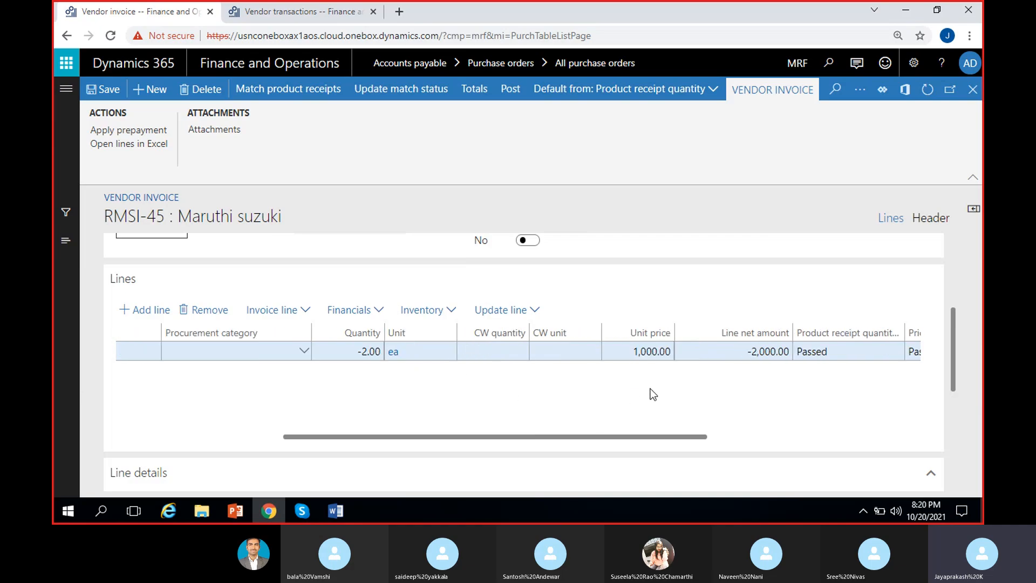
scroll(653, 394, right, 2)
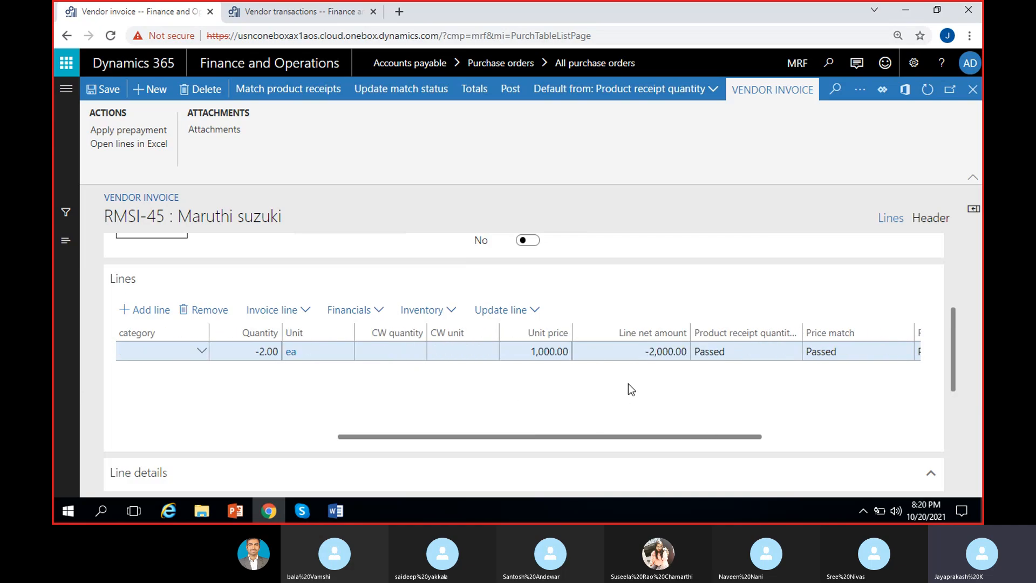
scroll(547, 399, left, 5)
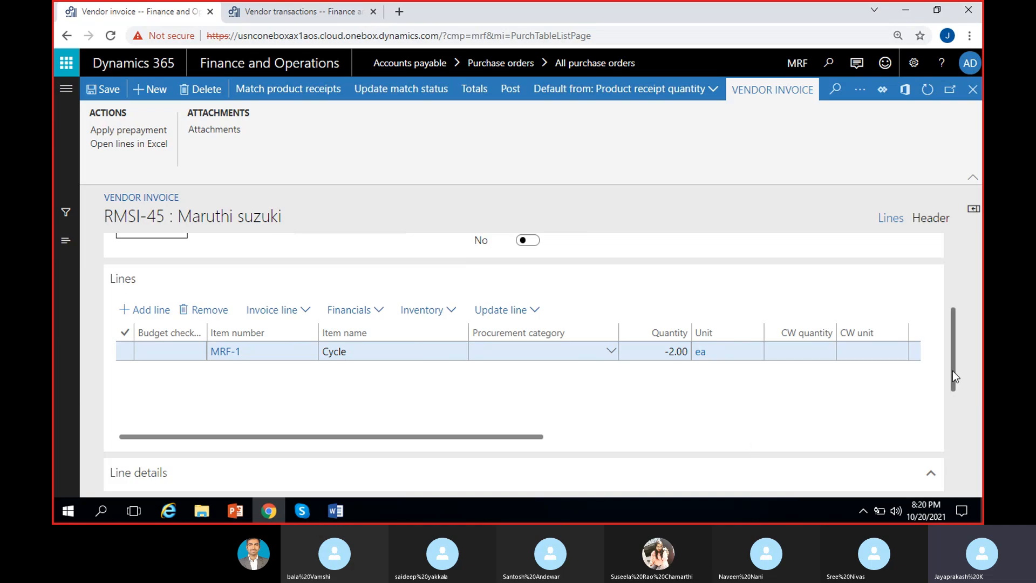
drag(953, 371, 954, 306)
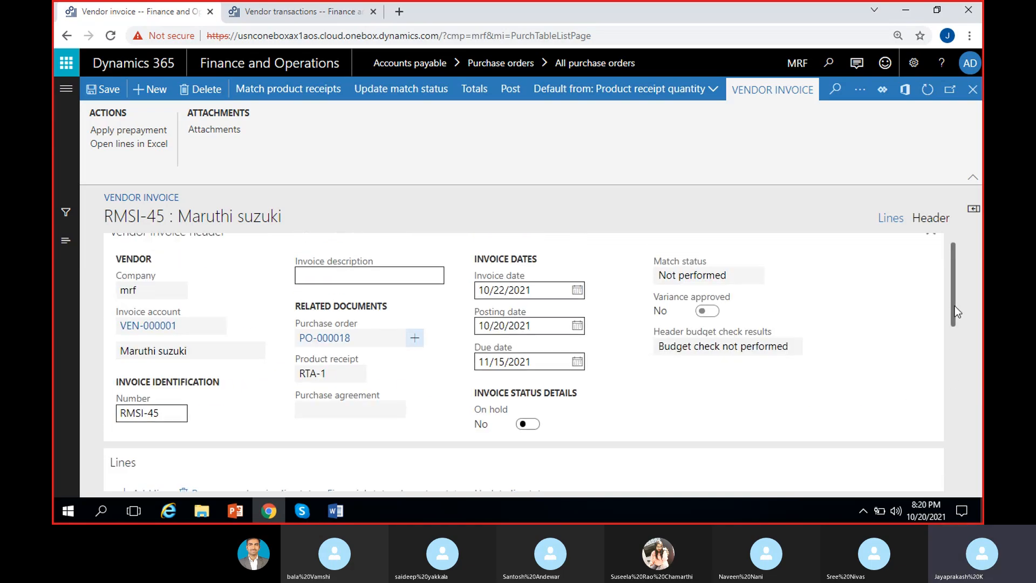
Step: Update the match status of invoice RMSI-45, post the invoice and dismiss the completion message
click(397, 96)
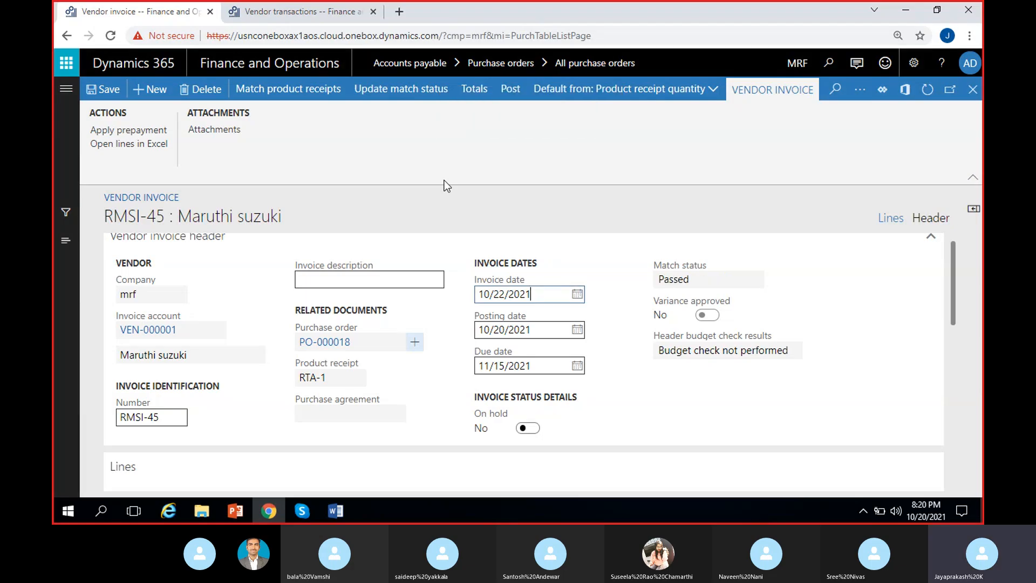
click(673, 279)
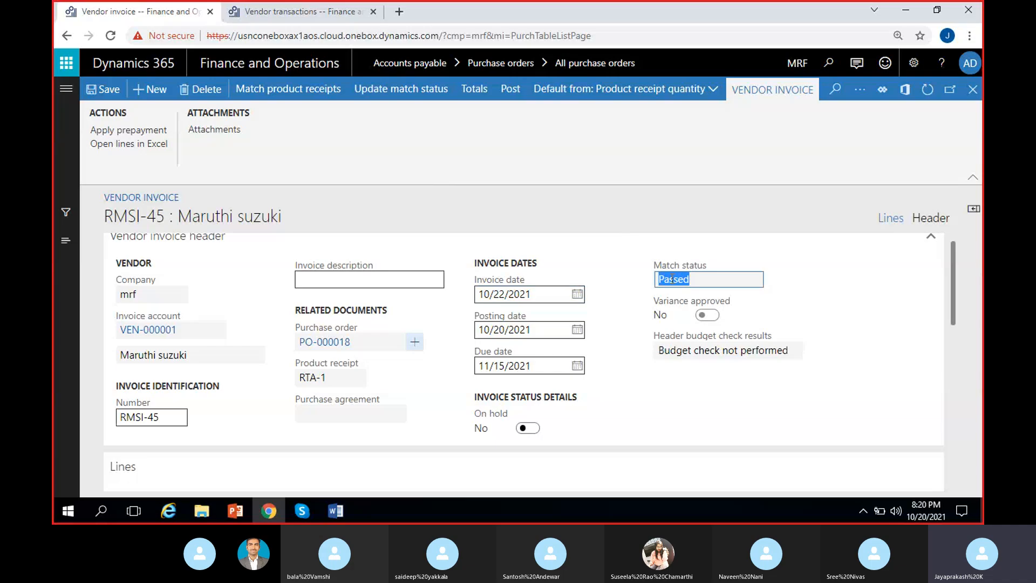
click(348, 124)
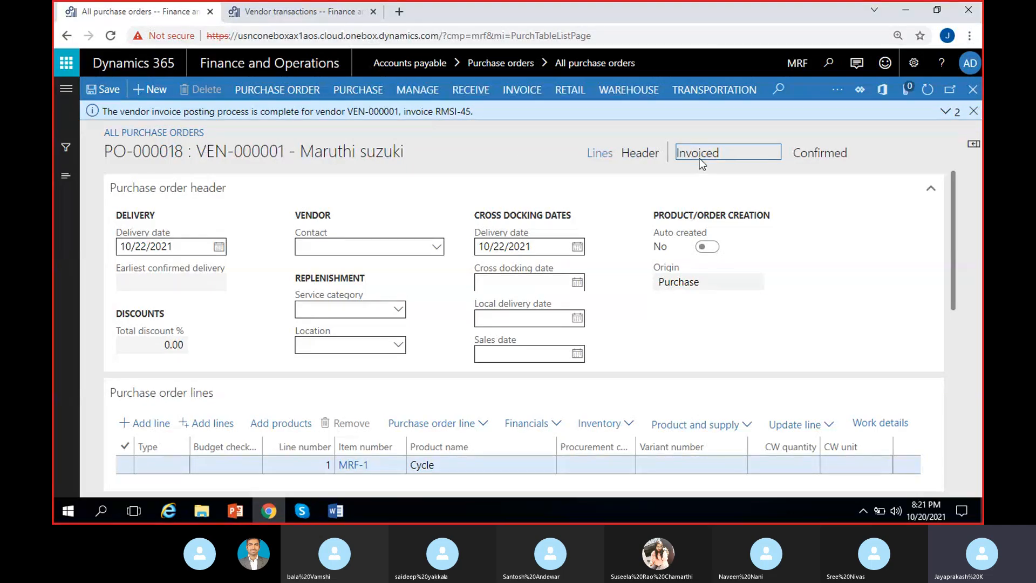
click(973, 111)
Step: Open the voucher transactions of invoice RMSI-45 from the purchase order's invoice journal
click(521, 90)
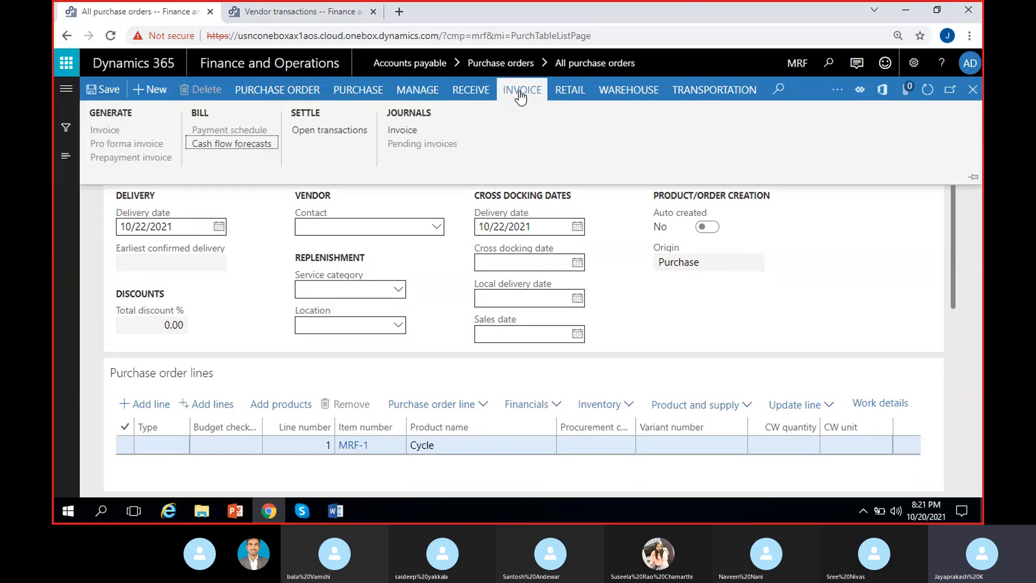
click(421, 130)
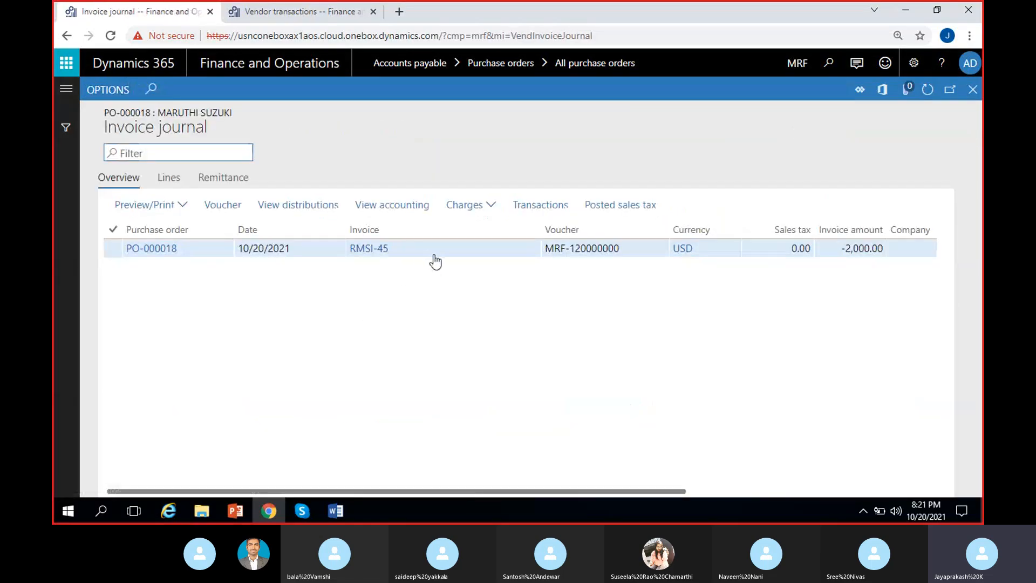
drag(433, 255, 332, 257)
click(481, 303)
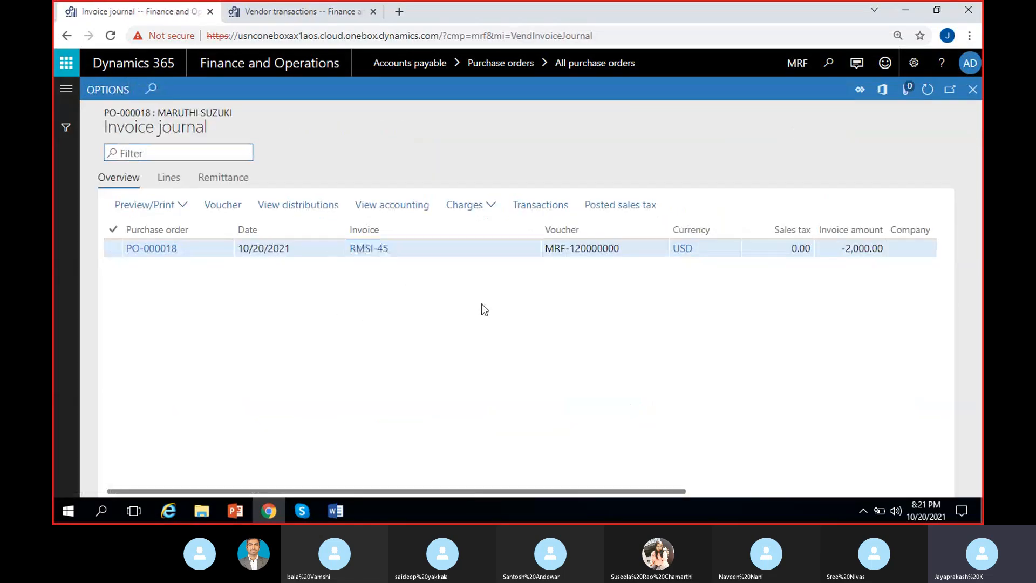
click(229, 207)
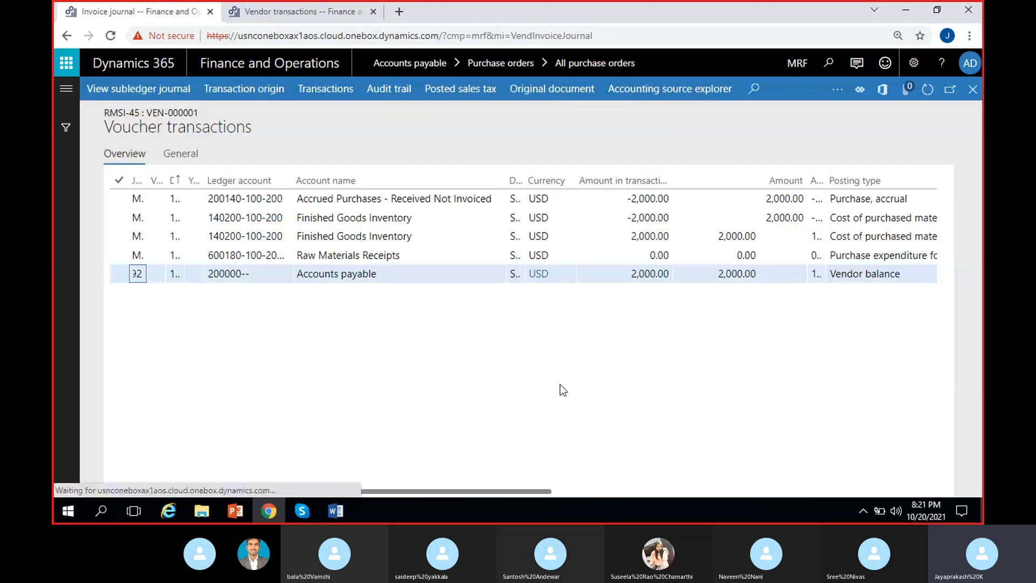
Step: Examine the RMSI-45 voucher's amounts and posting types for purchase accrual, materials received, materials invoiced and vendor balance
scroll(560, 384, right, 2)
click(832, 197)
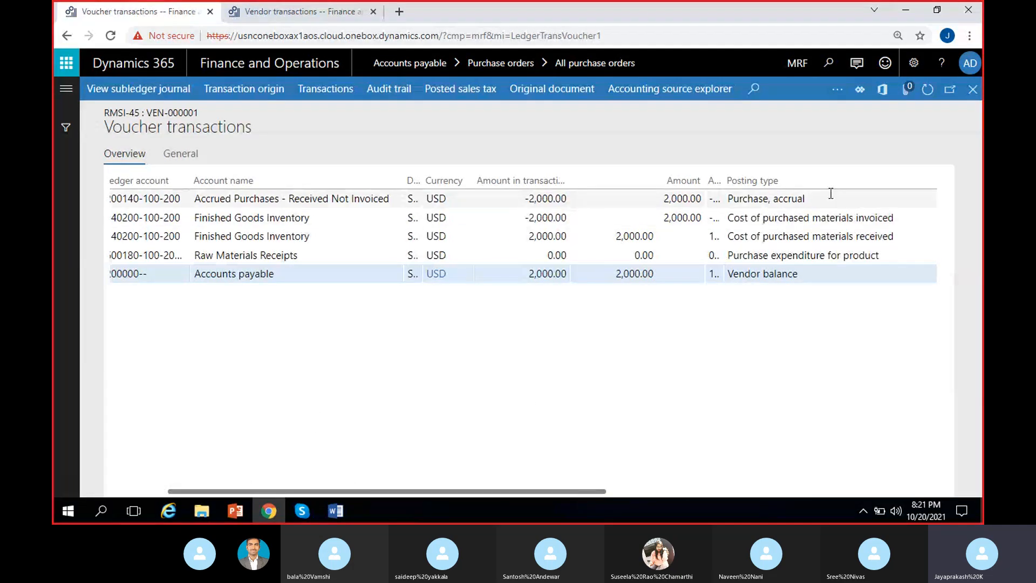
click(559, 209)
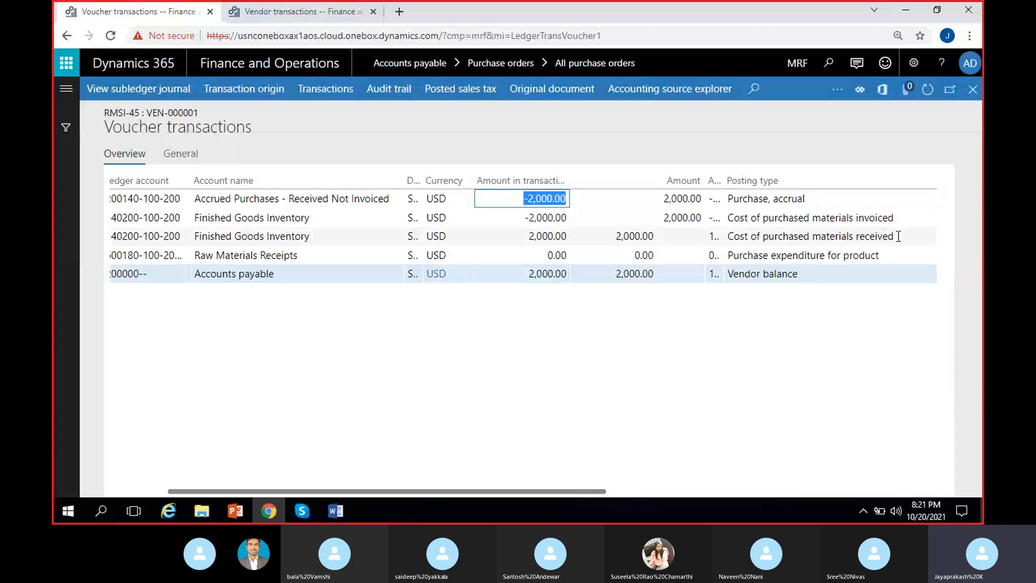
drag(894, 236, 843, 236)
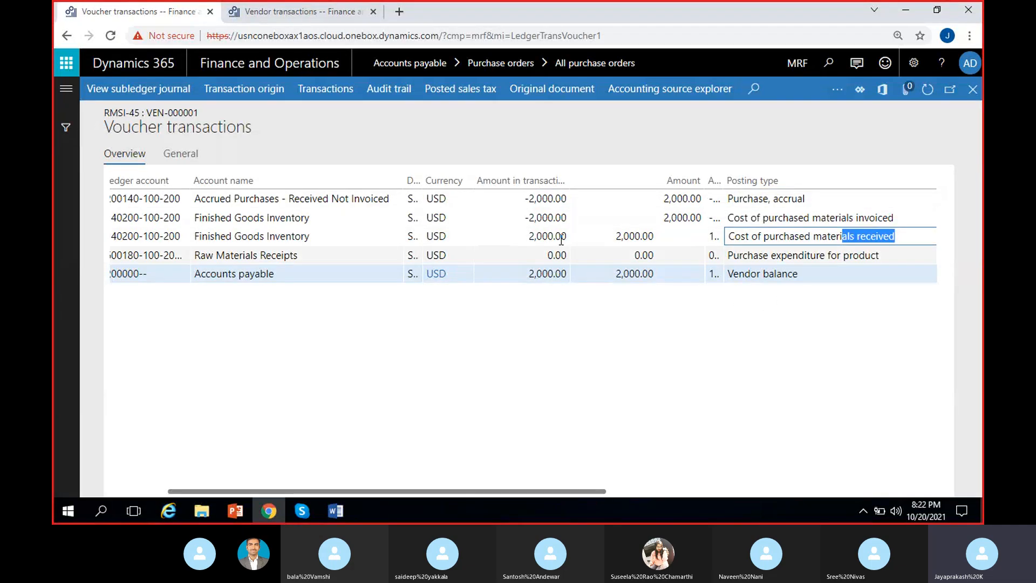
click(531, 236)
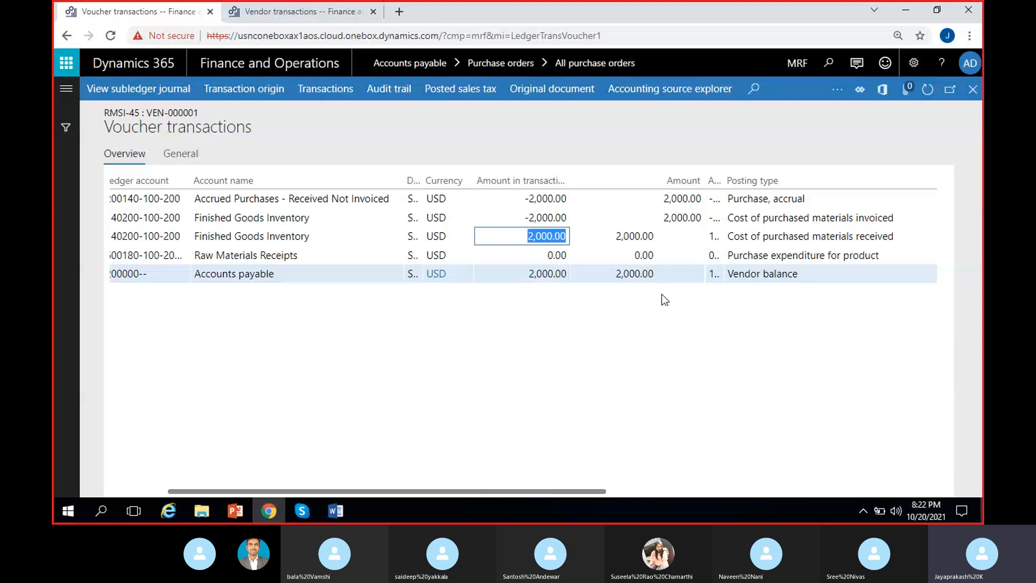
drag(527, 274, 582, 275)
click(526, 353)
click(574, 380)
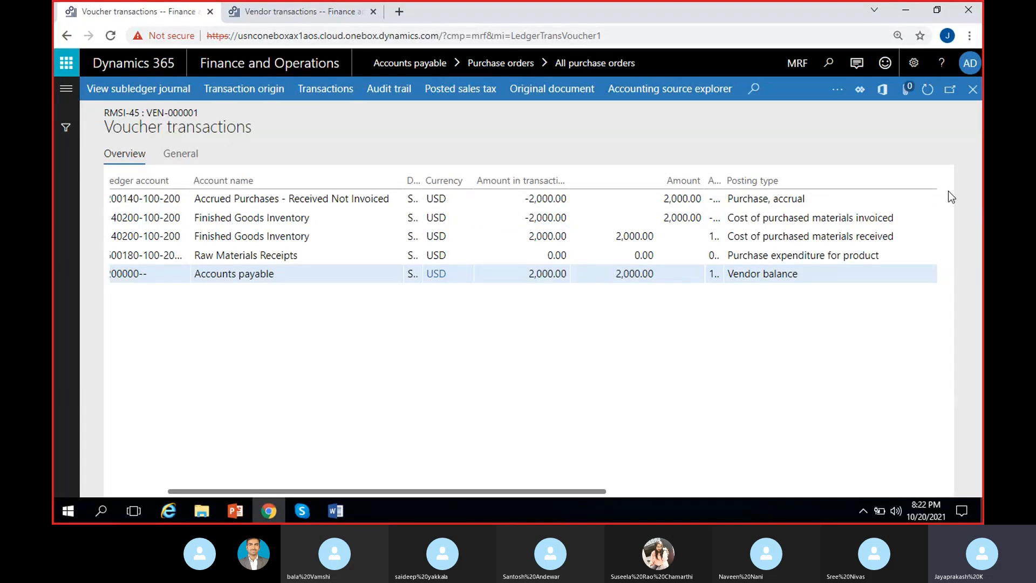
drag(902, 216, 853, 218)
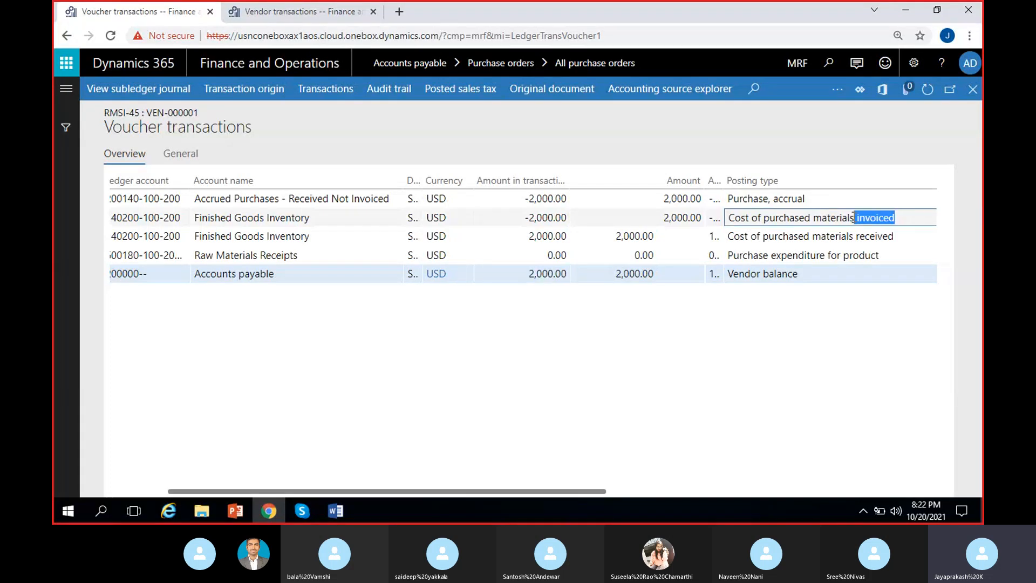
click(527, 216)
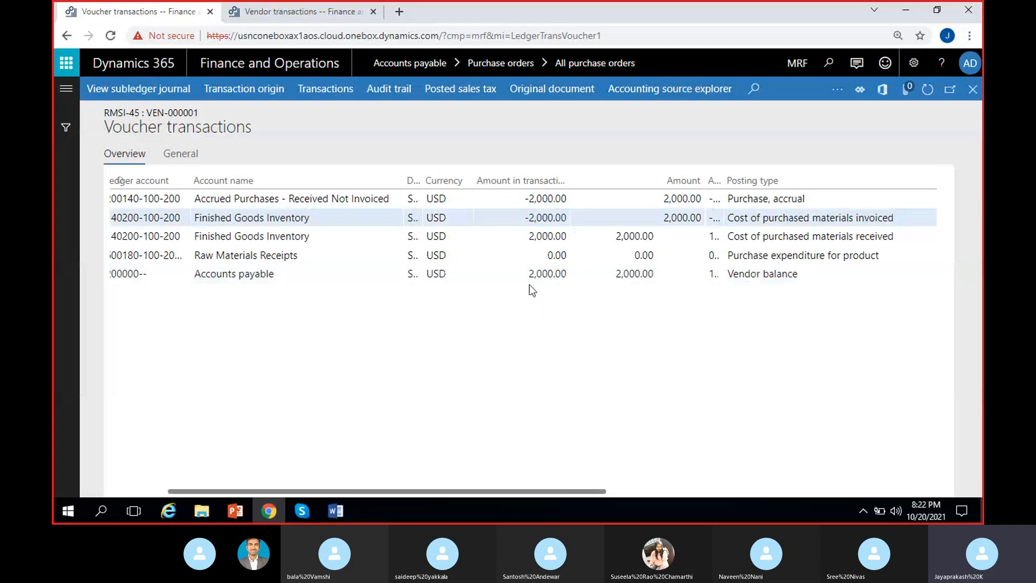
drag(528, 275, 582, 277)
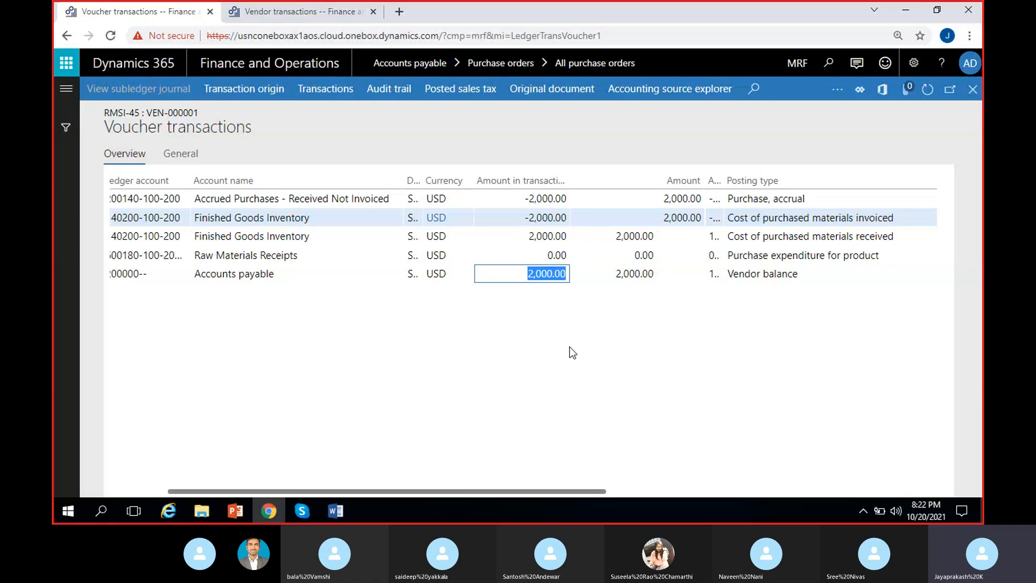
Step: Compare the vendor balance and purchased materials invoiced amounts on the RMSI-45 voucher, and return to the invoice journal
click(558, 306)
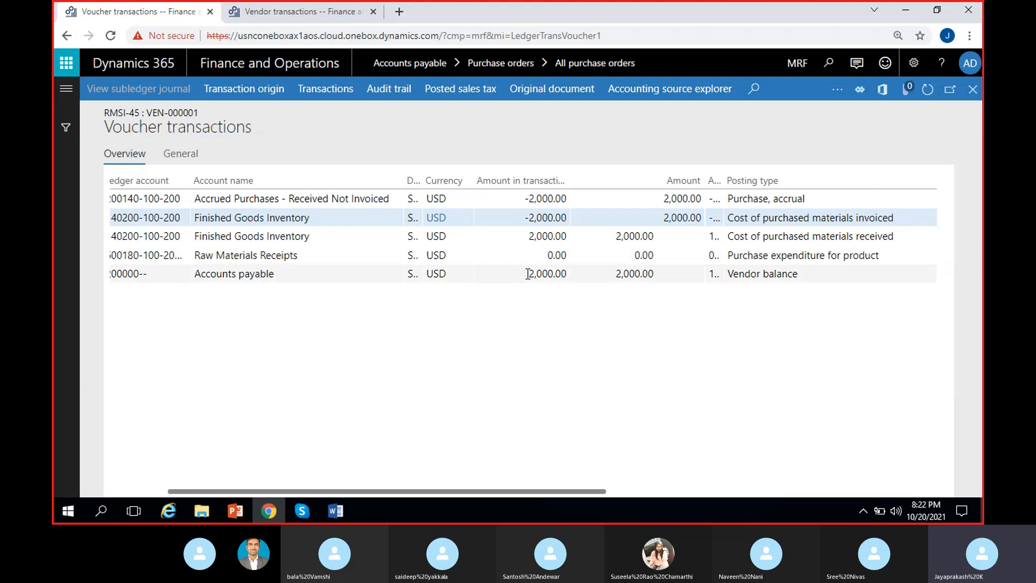
click(540, 217)
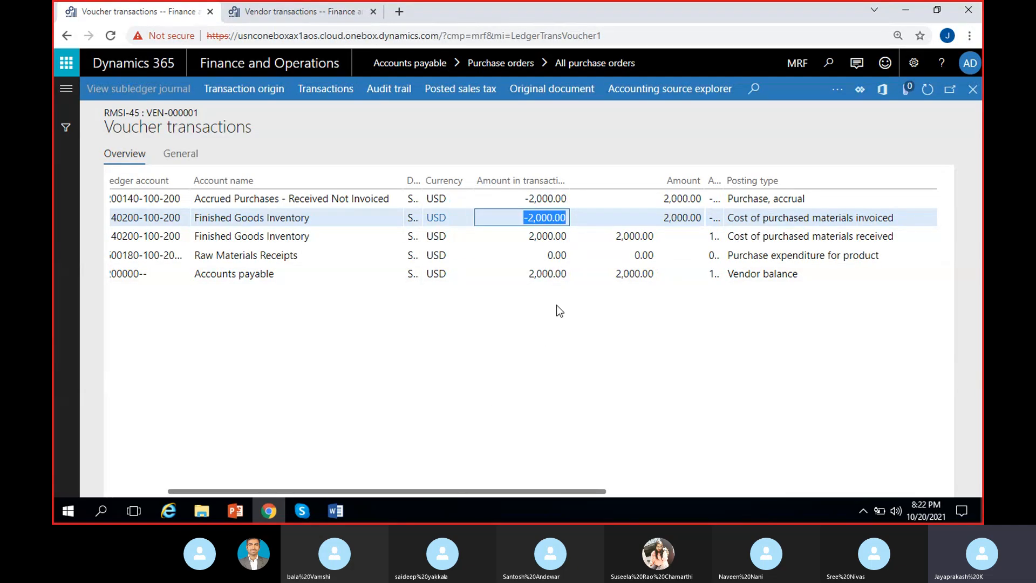
click(559, 273)
click(555, 217)
click(348, 398)
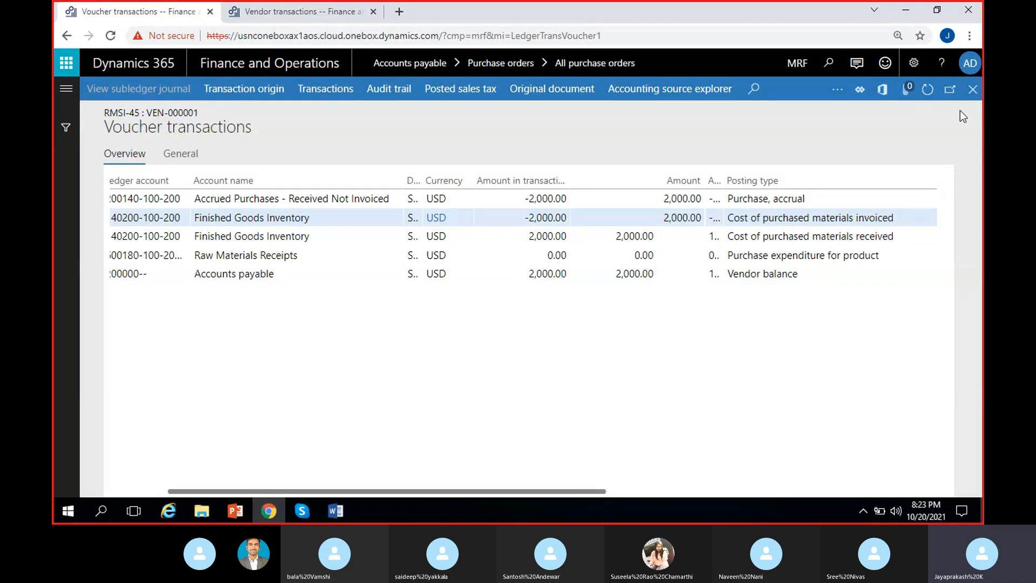
click(972, 89)
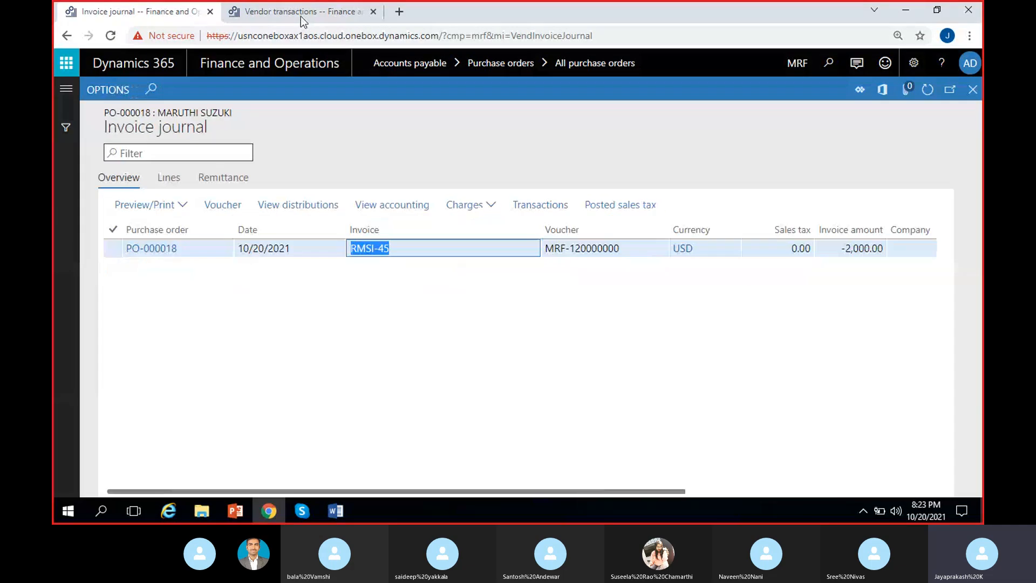
Step: Refresh Maruthi suzuki's open vendor transactions and check the amount of credit note RMSI-45
click(300, 13)
click(925, 91)
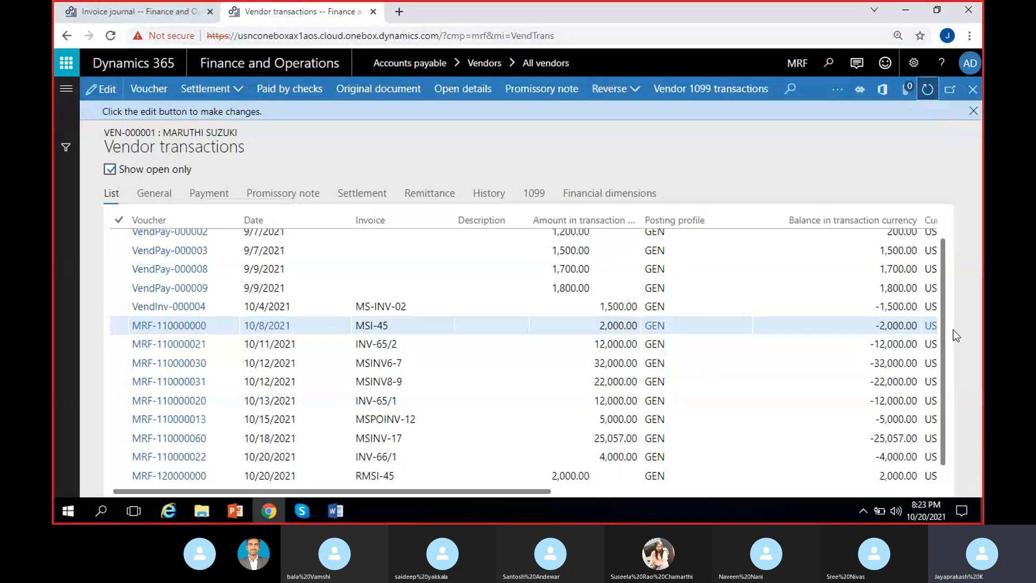
scroll(946, 315, down, 1)
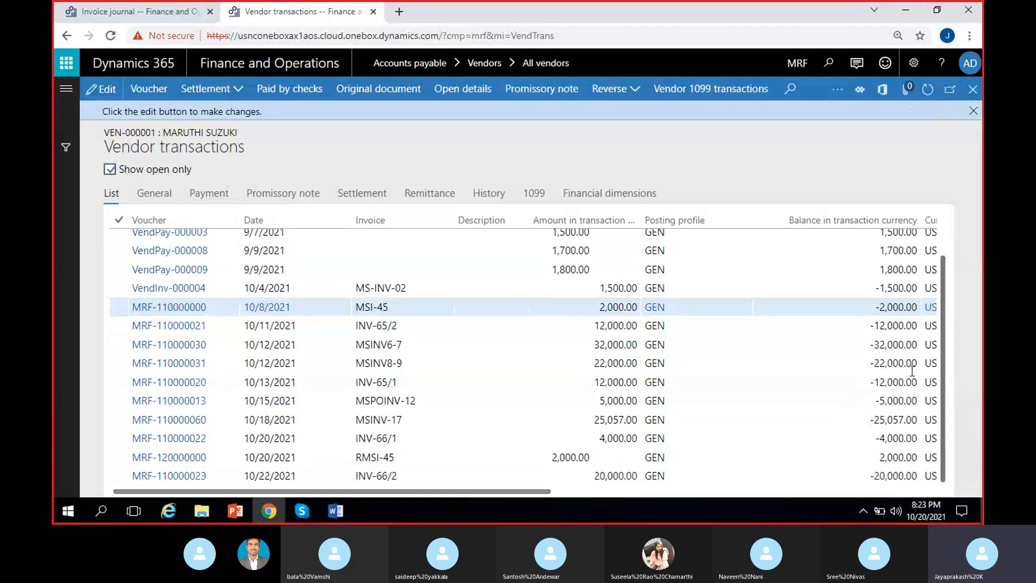
click(451, 462)
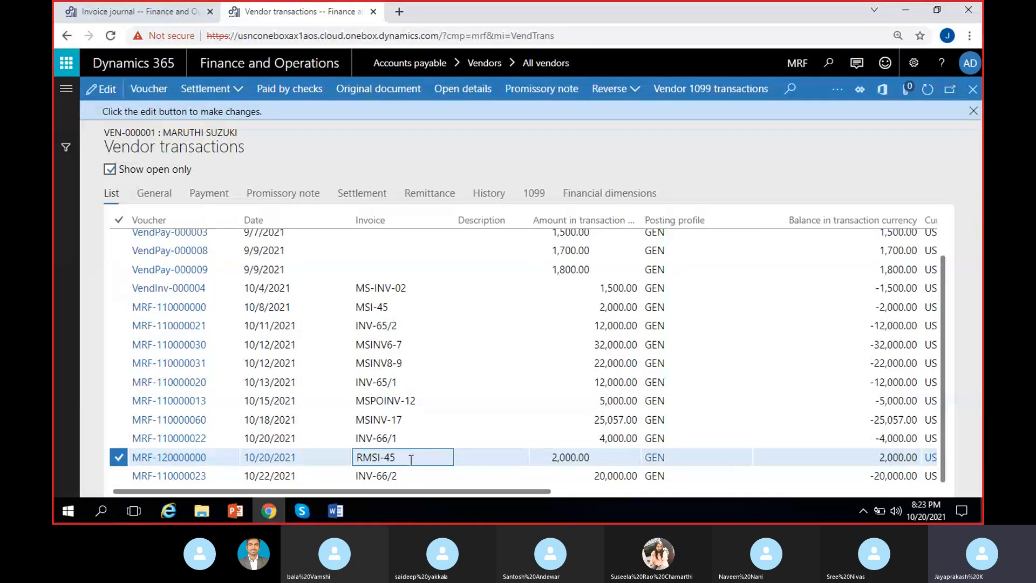
click(593, 459)
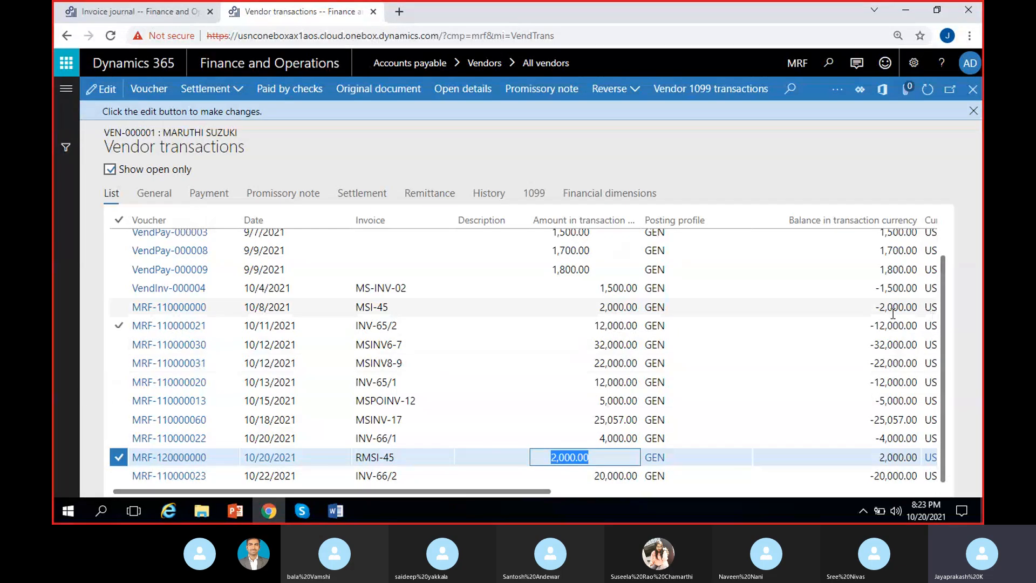
Step: Compare the amounts and transaction currency balances of invoice MSI-45 and credit note RMSI-45 in the vendor transactions
drag(874, 308, 918, 306)
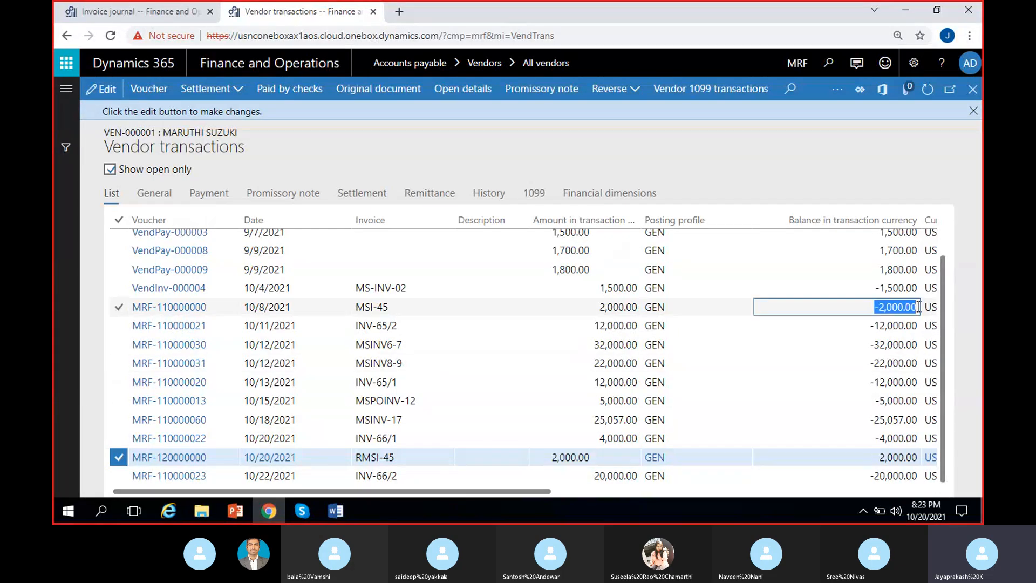
drag(878, 457, 918, 455)
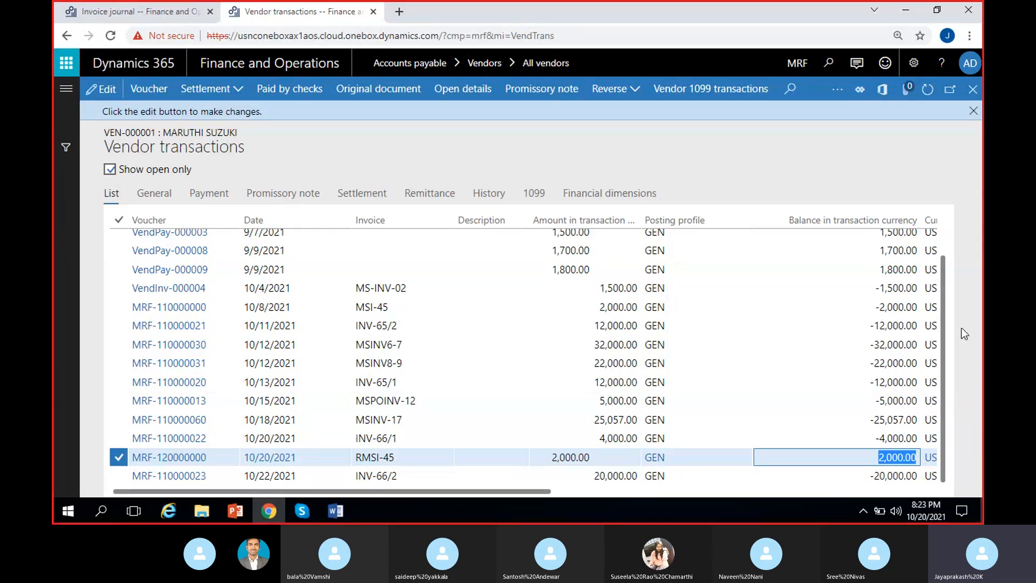
click(461, 312)
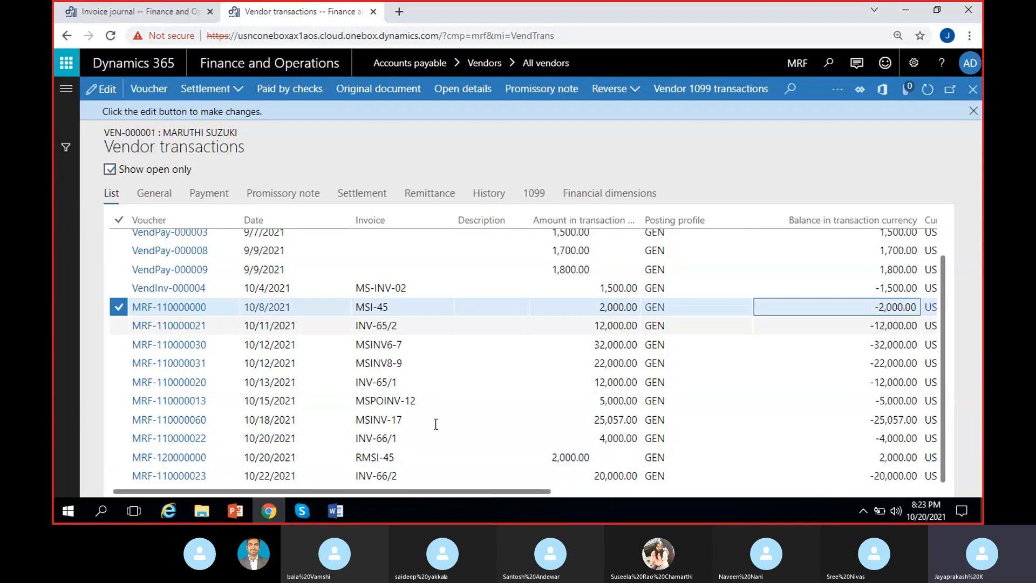
click(537, 456)
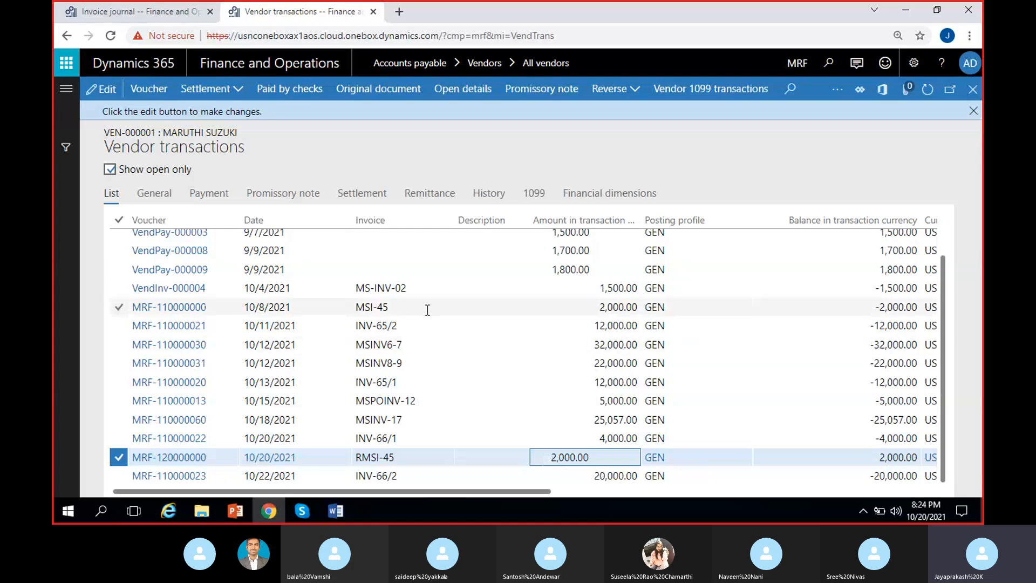
click(448, 307)
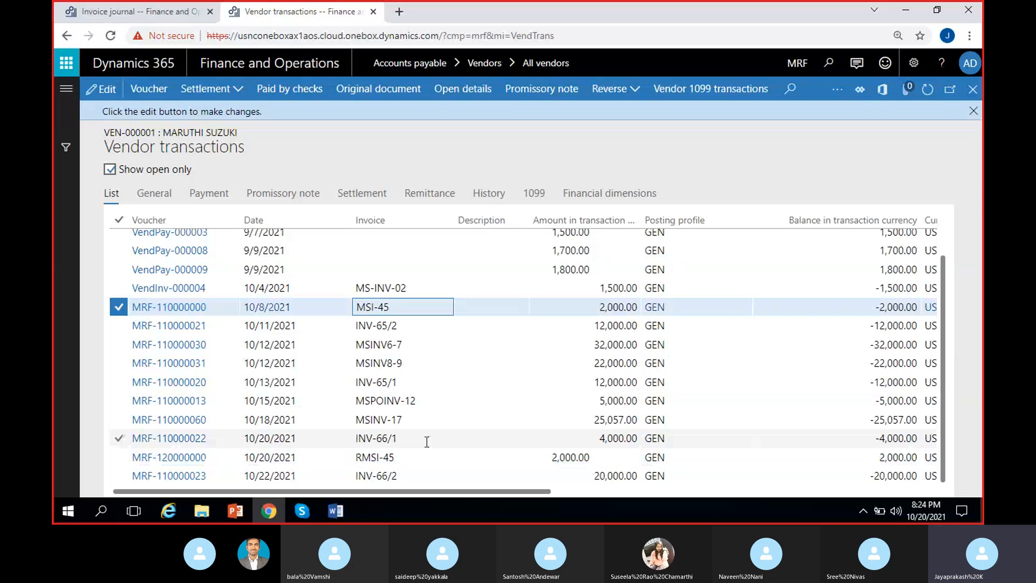
click(418, 456)
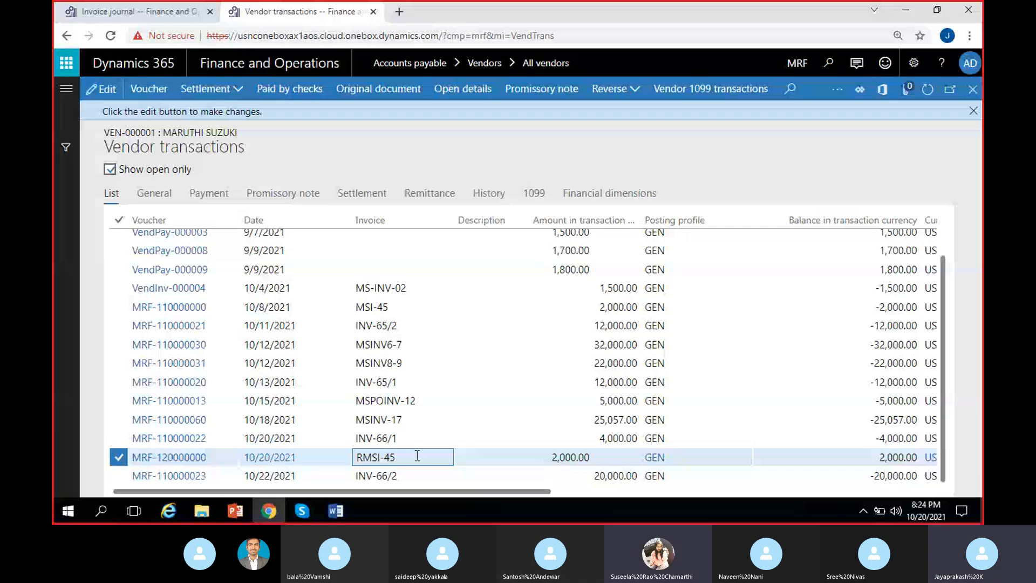
Step: Start settling transactions from invoice MSI-45 and mark both MSI-45 and RMSI-45 for settlement
click(400, 308)
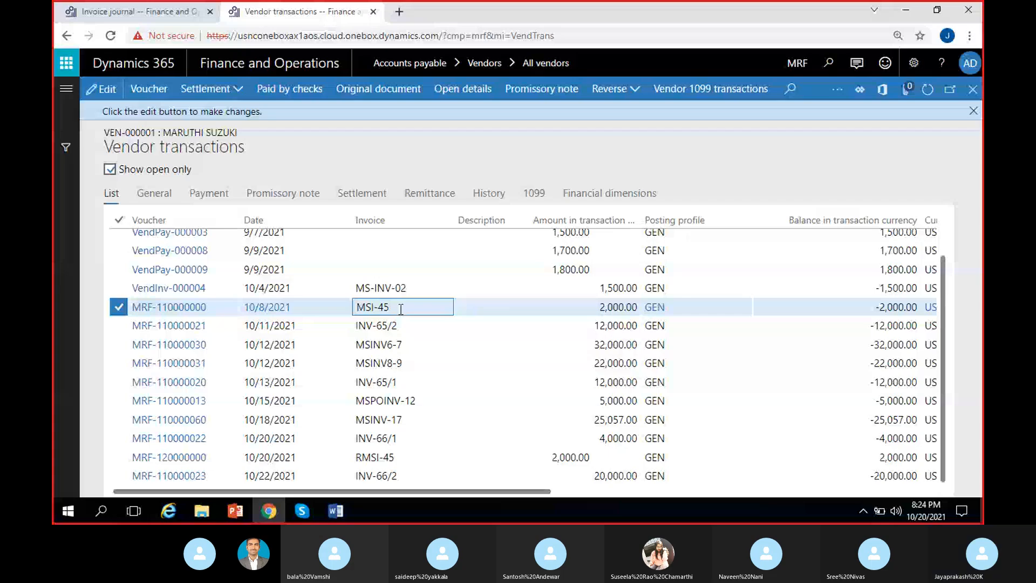
click(211, 89)
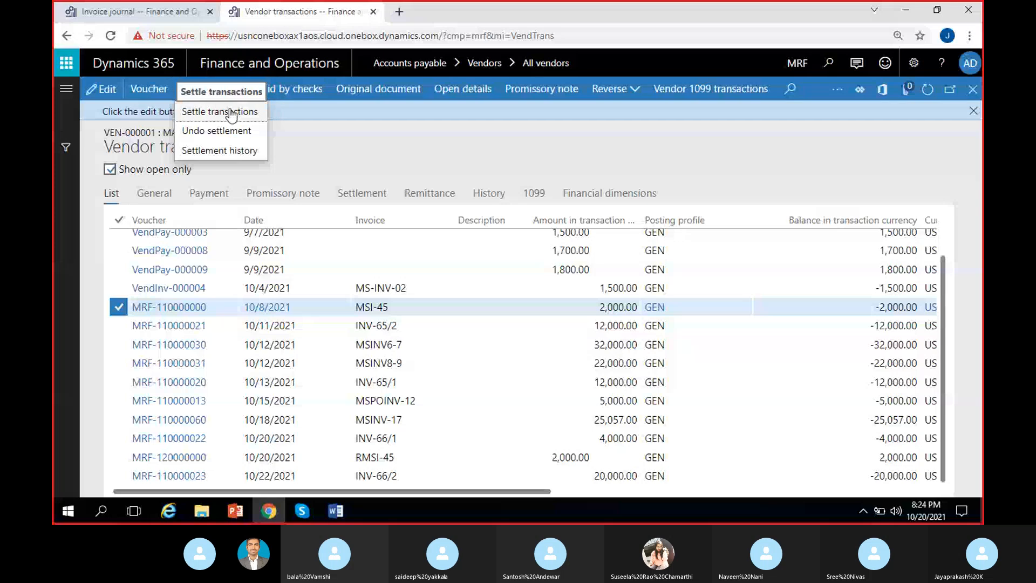
click(232, 114)
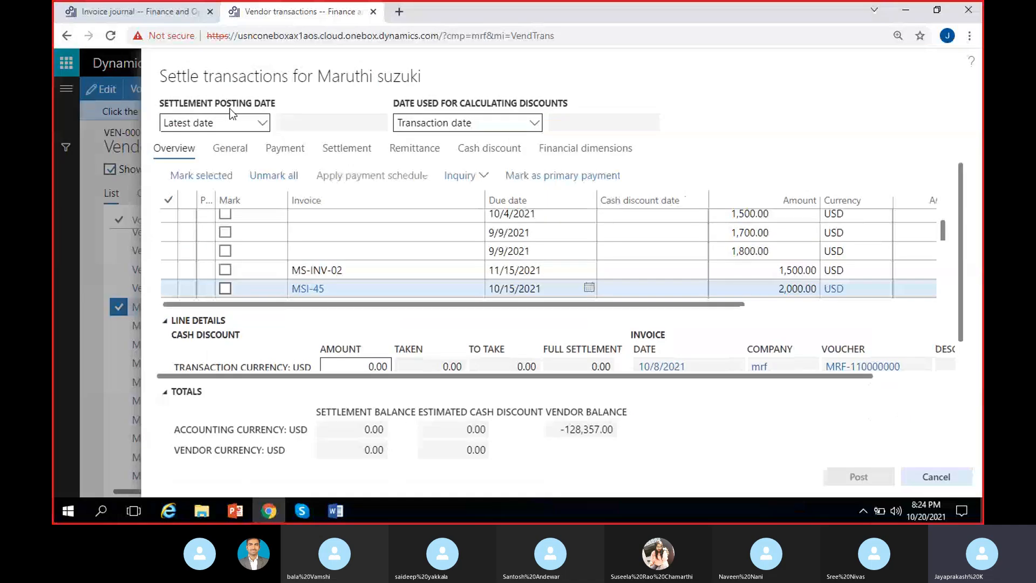
click(225, 288)
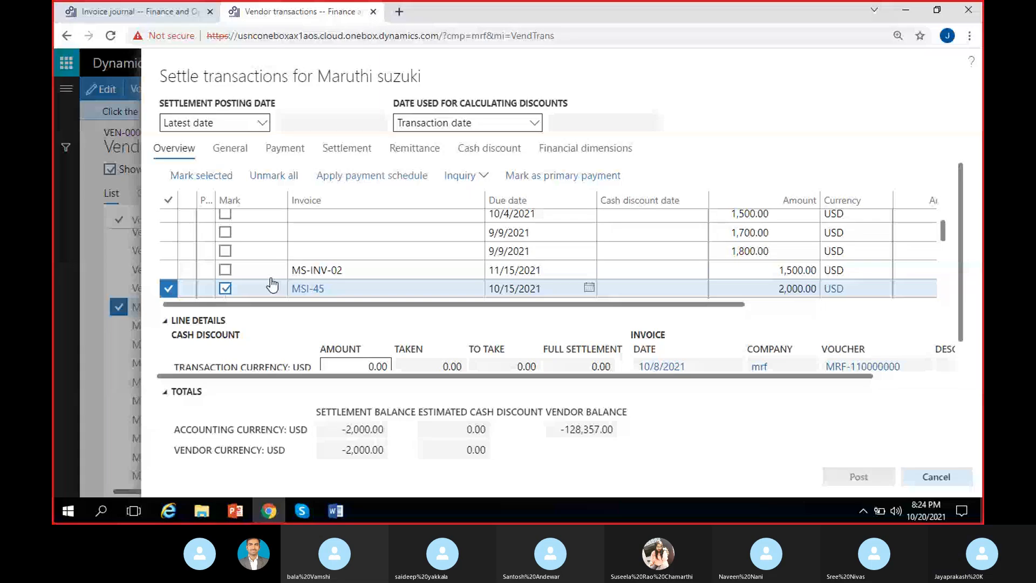
scroll(270, 276, up, 1)
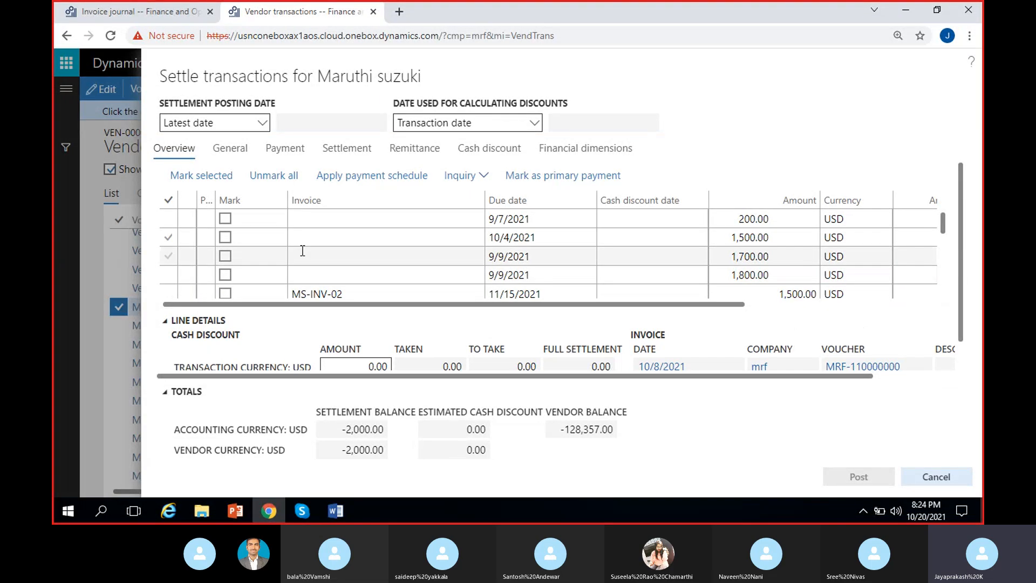
scroll(303, 251, down, 5)
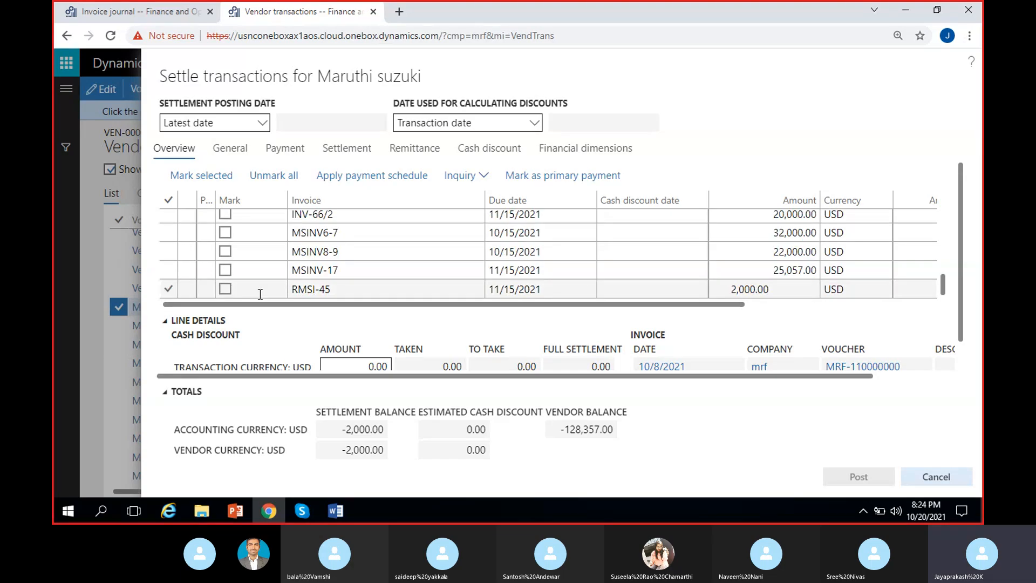
click(225, 290)
Step: Review the marked MSI-45 and RMSI-45 lines and their amounts, and post the settlement
scroll(322, 238, up, 2)
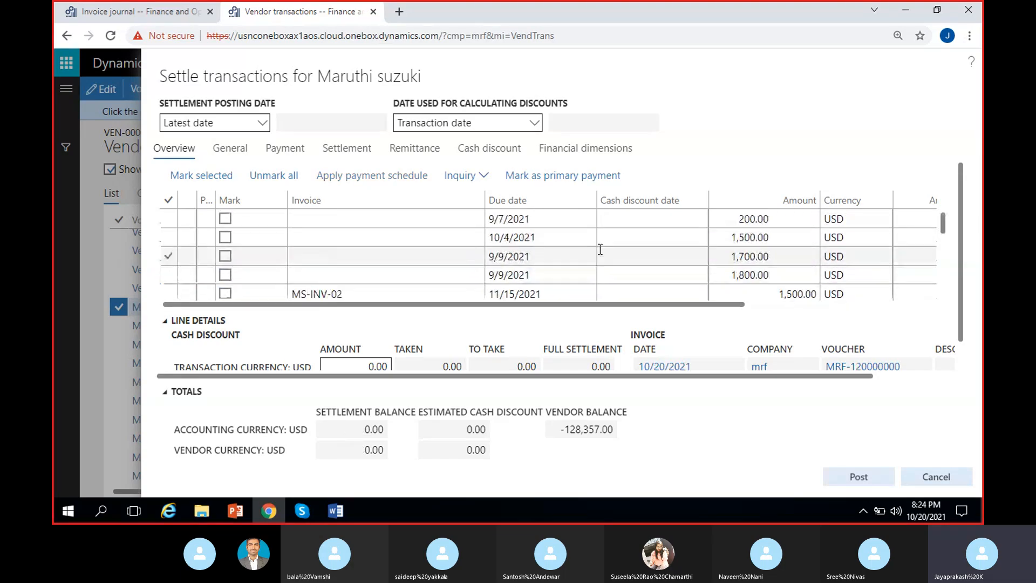
drag(943, 221, 959, 293)
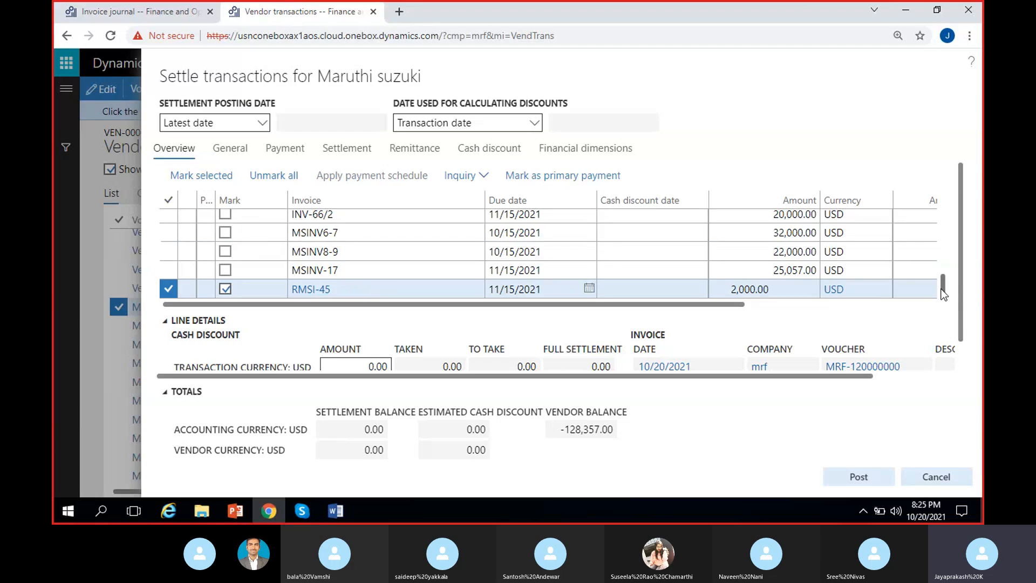
drag(943, 286, 954, 236)
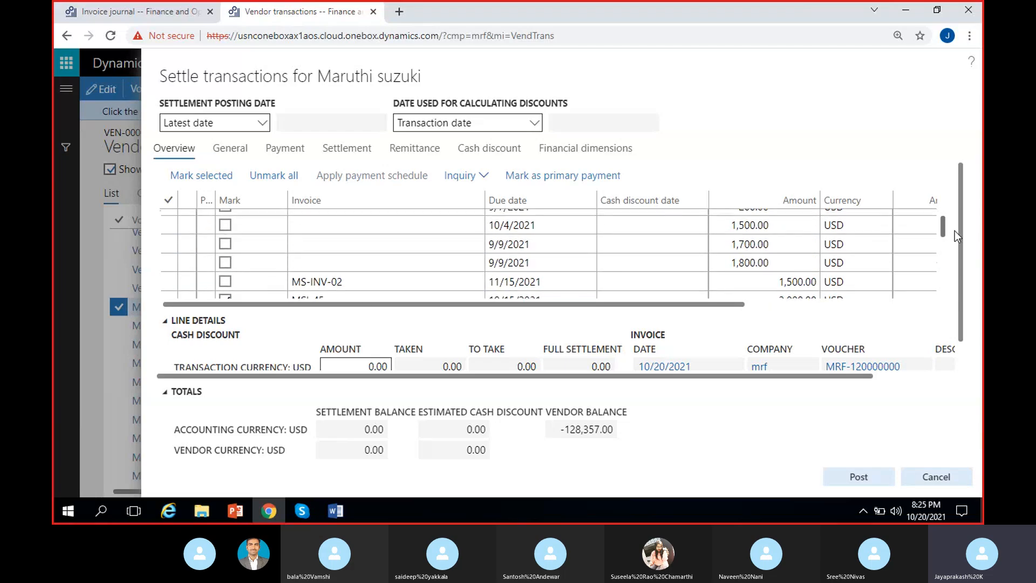
click(782, 294)
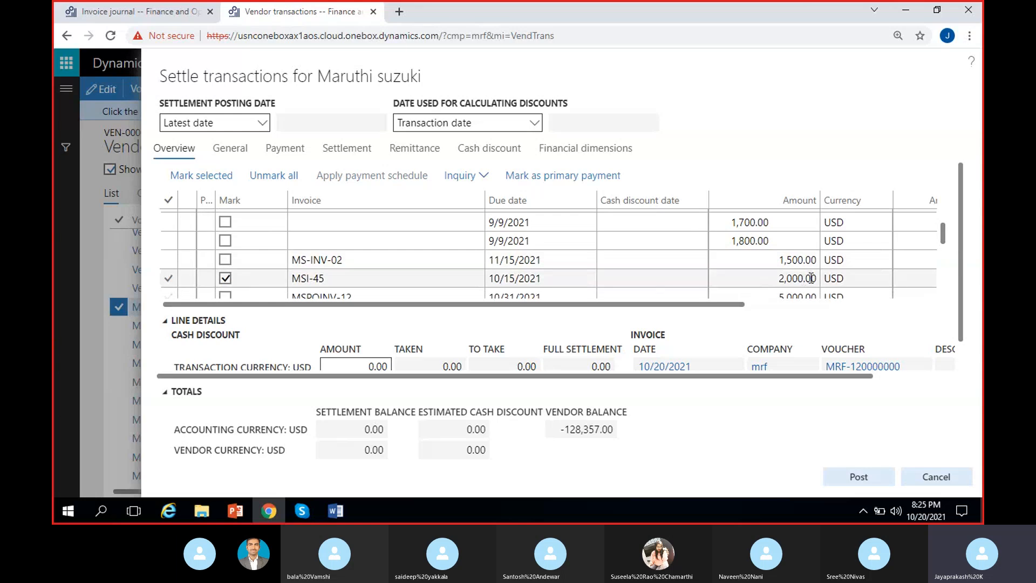
drag(944, 237, 742, 321)
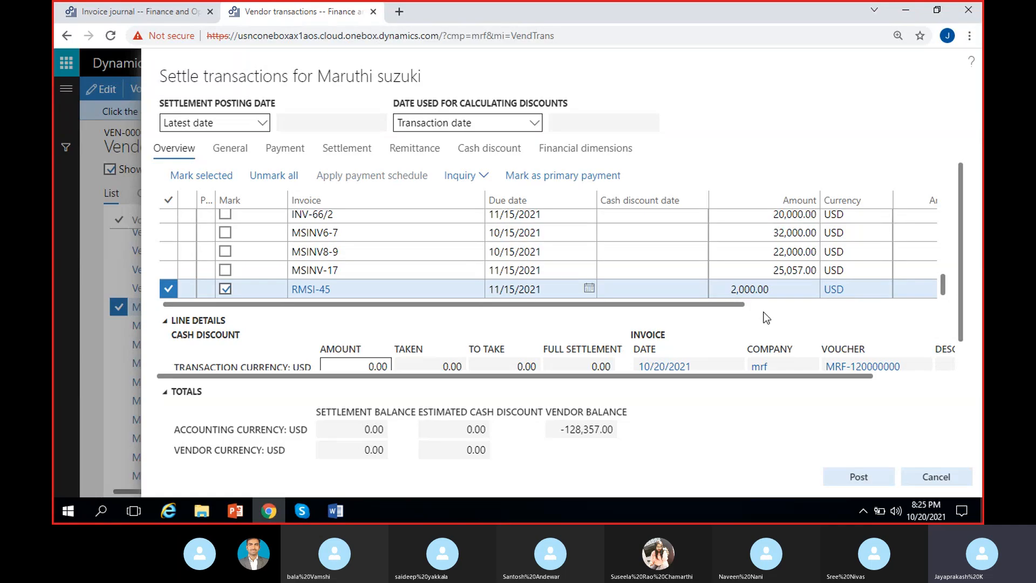
click(862, 475)
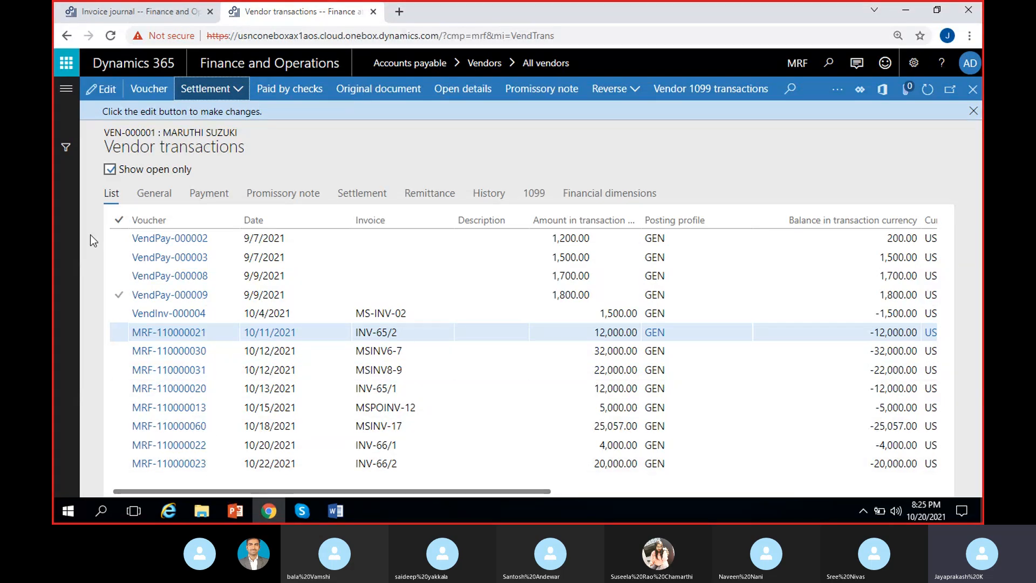
Step: Include closed vendor transactions in the list and check the remaining balances of MSI-45 and RMSI-45
click(109, 170)
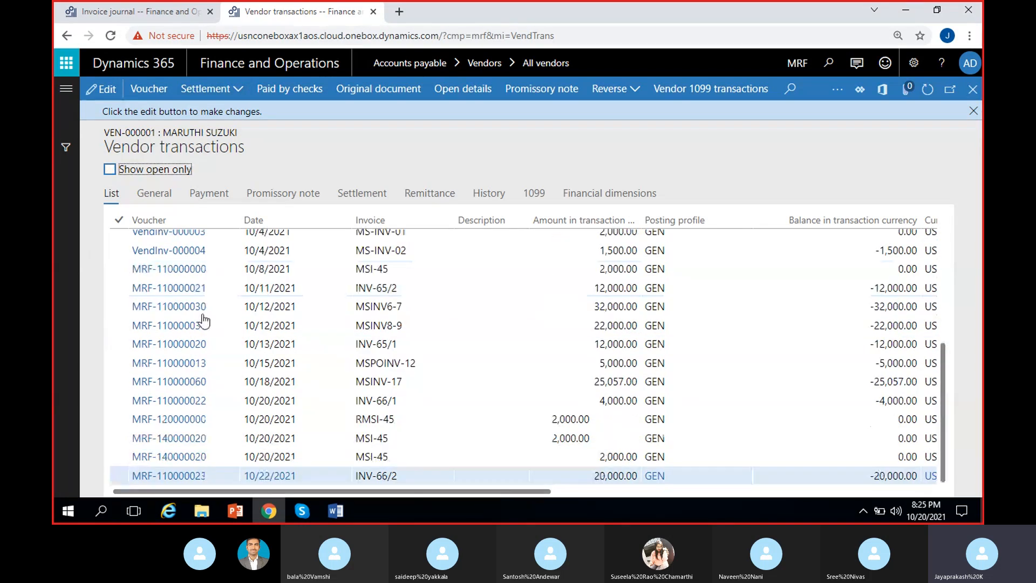
scroll(379, 337, down, 3)
click(399, 362)
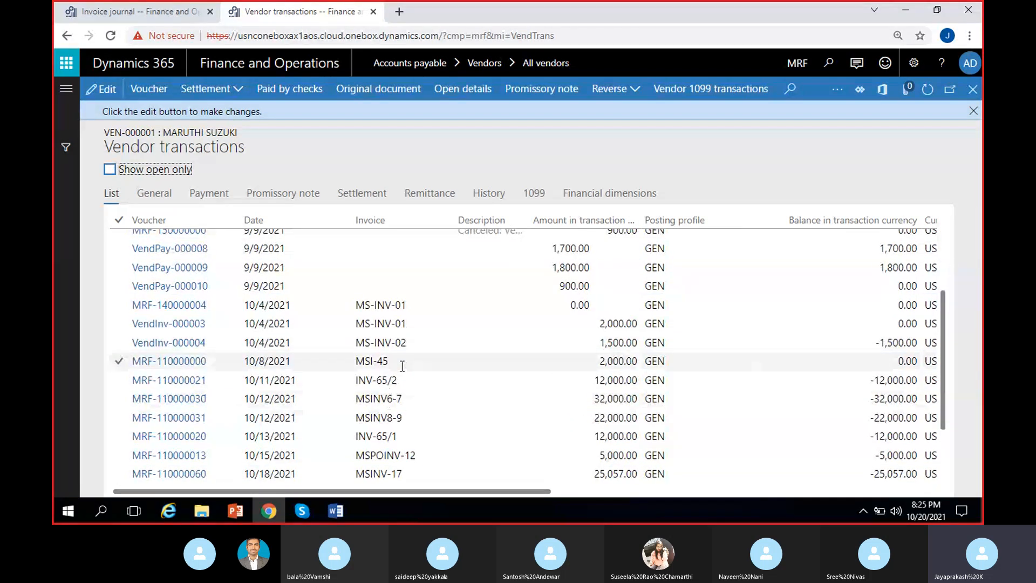
click(908, 362)
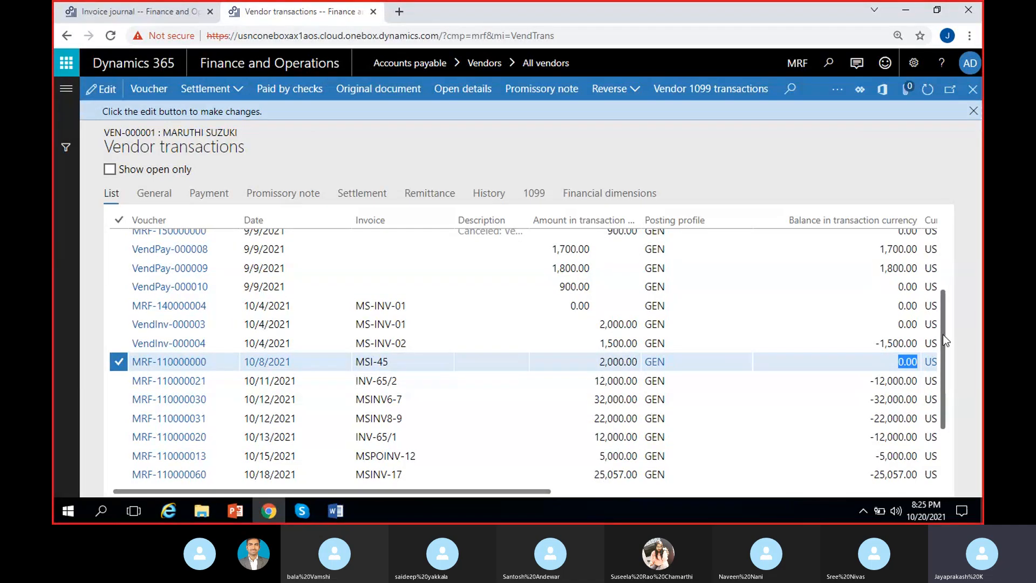
drag(943, 335, 945, 386)
click(426, 420)
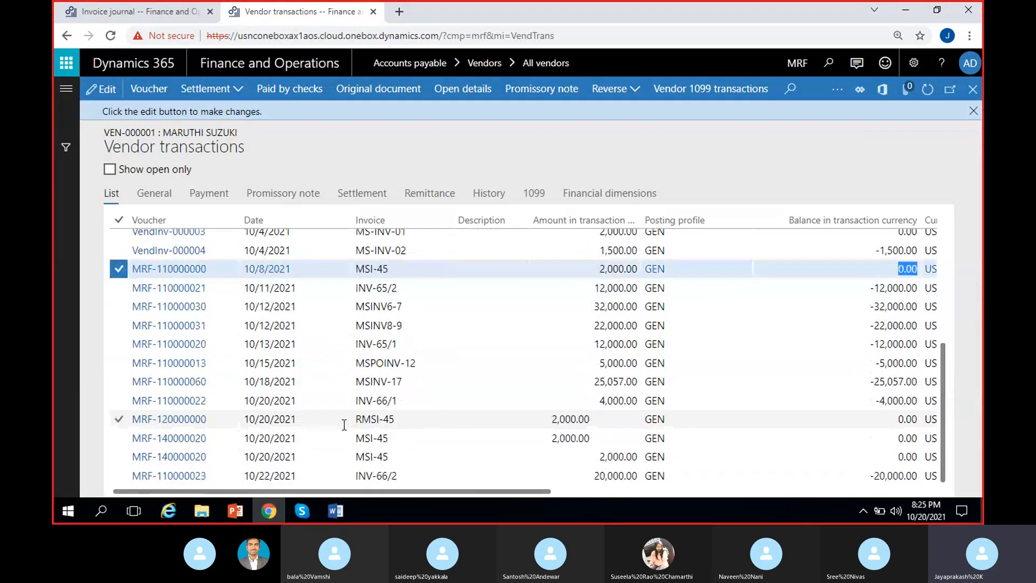
click(906, 419)
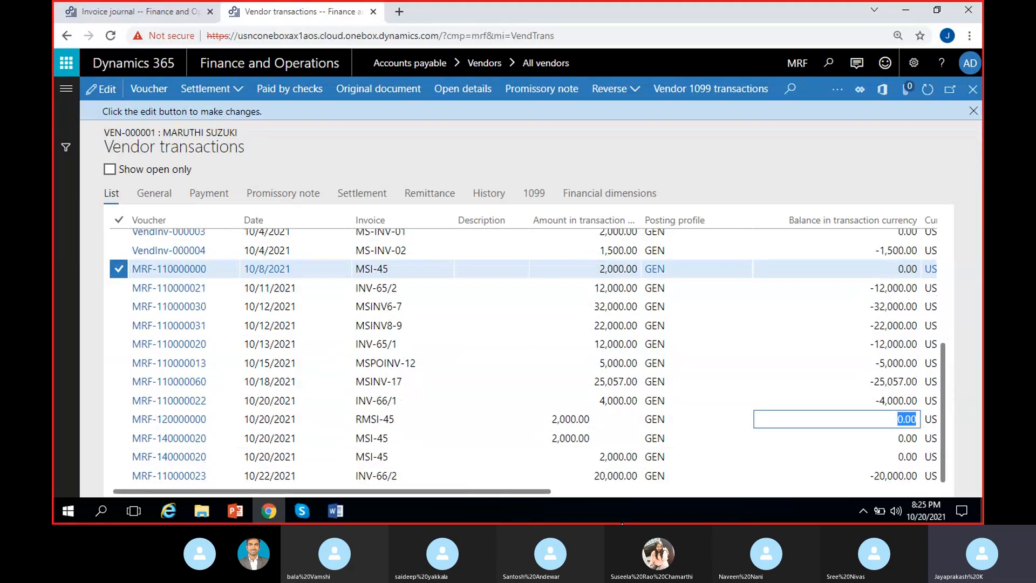
Step: Examine the settlement history of invoice MSI-45, widening the offset invoice column, and return to the vendor transactions
click(204, 92)
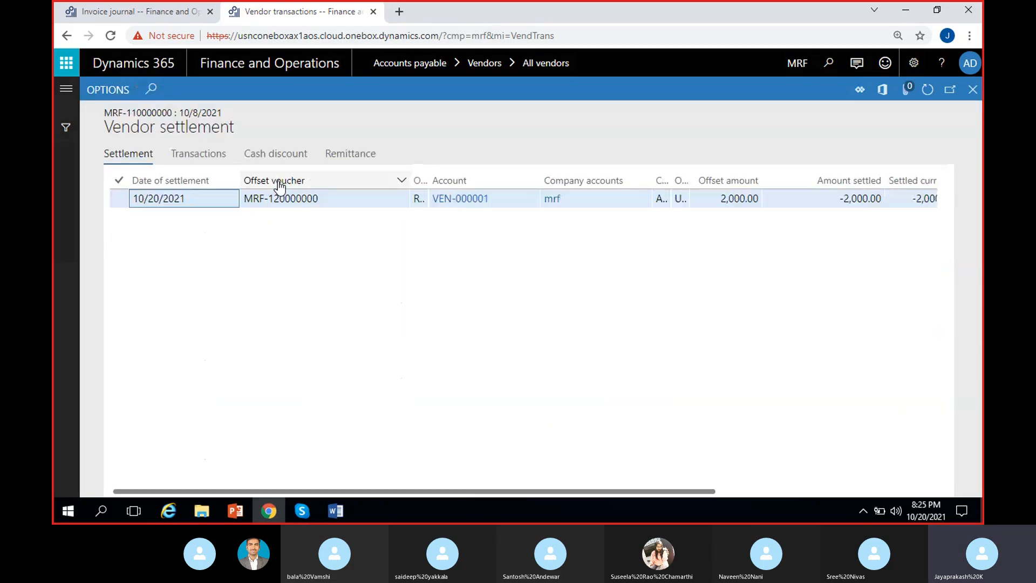
drag(426, 180, 490, 181)
click(454, 210)
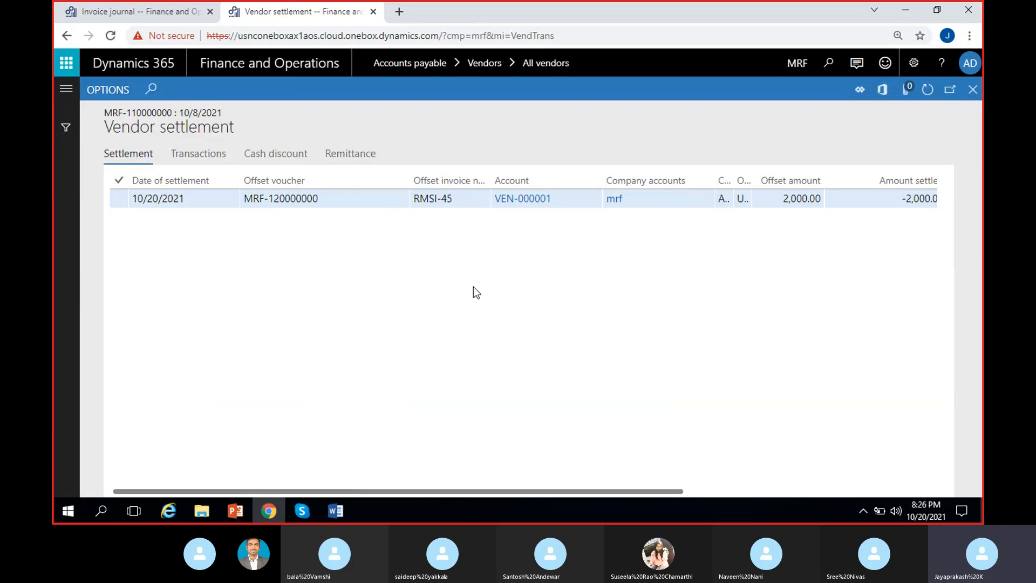
scroll(473, 286, right, 5)
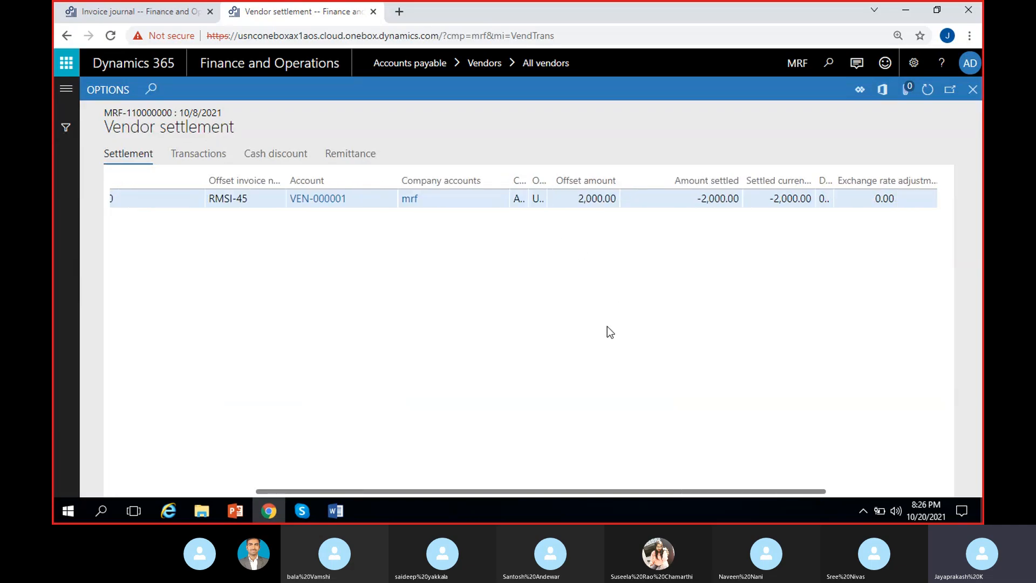
scroll(605, 331, right, 3)
scroll(590, 340, left, 10)
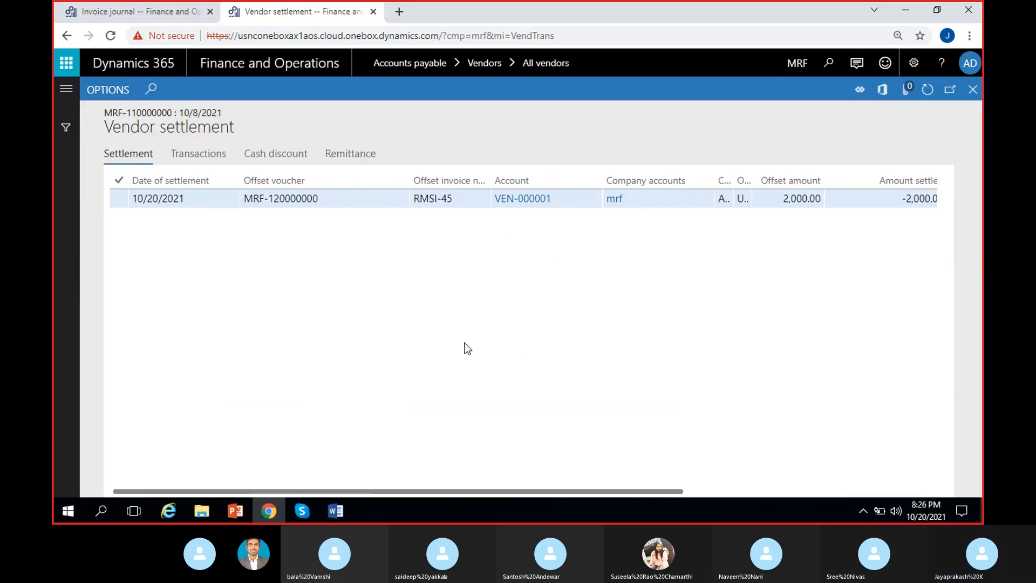
click(972, 90)
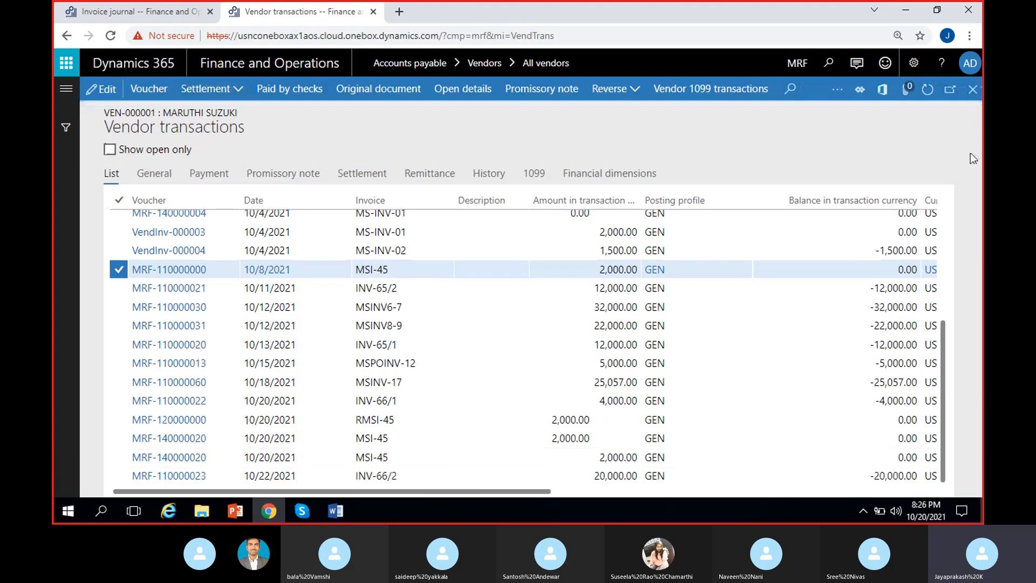
Step: Locate and select invoice MSI-45 in the vendor transactions list
drag(947, 351, 950, 307)
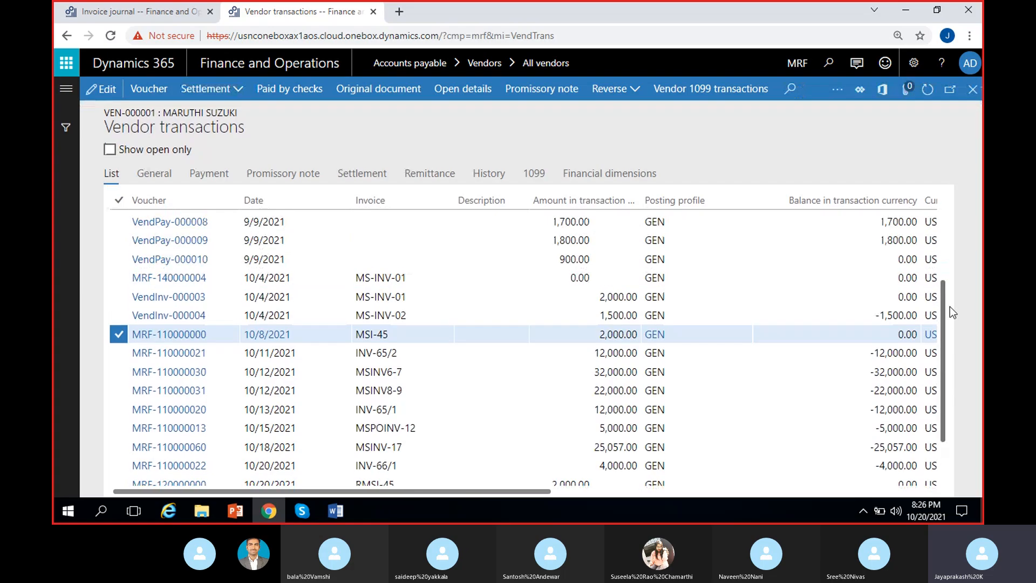
click(446, 335)
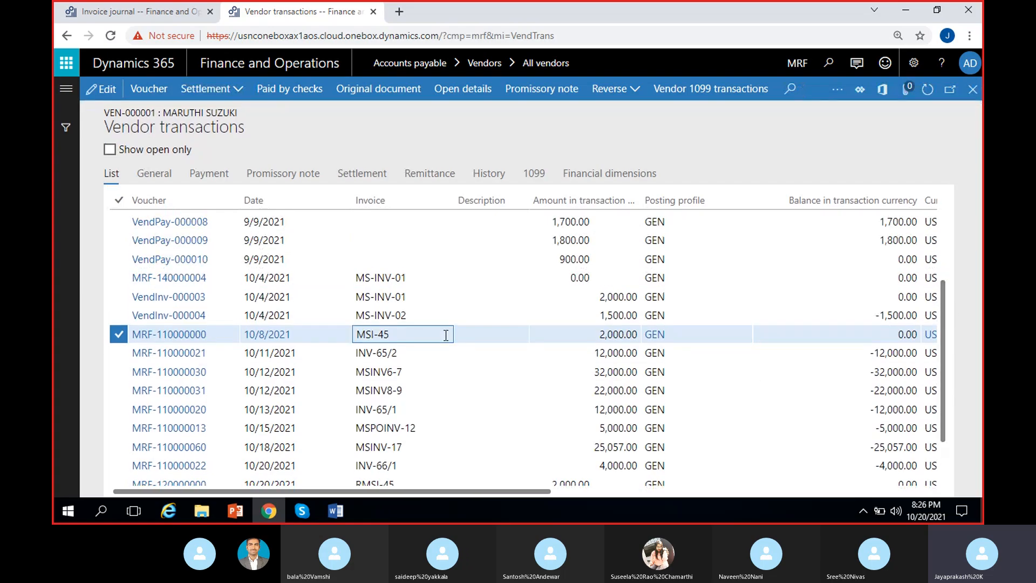
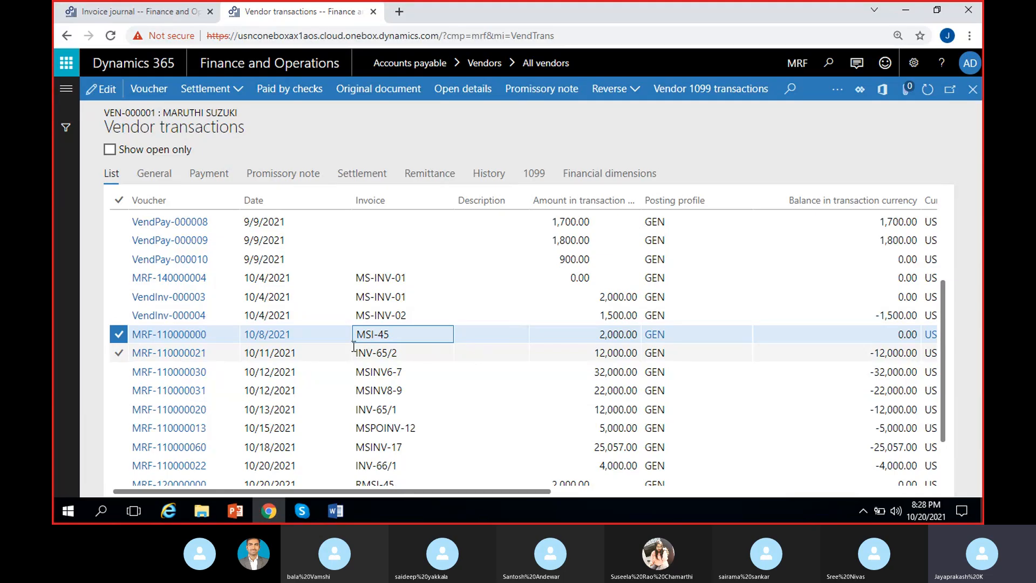
Step: Undo the settlement of invoice MSI-45 by marking both RMSI-45 and MSI-45 and reversing them
click(229, 99)
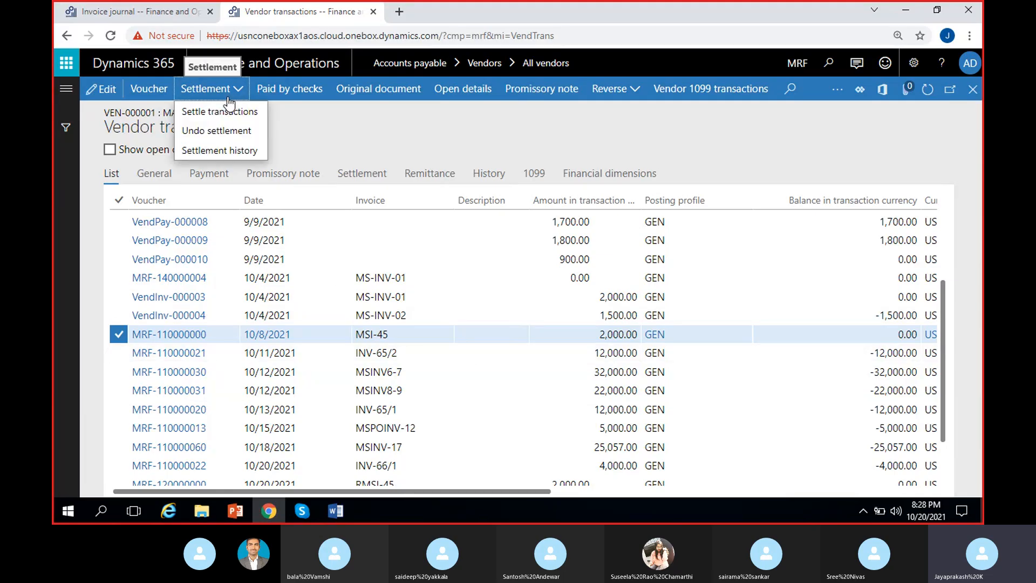
click(222, 131)
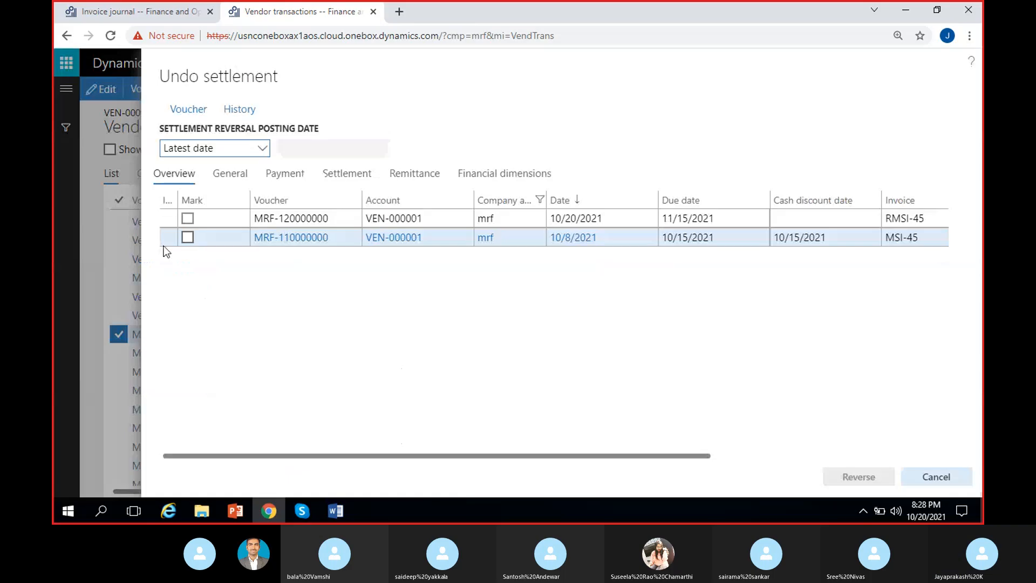
click(187, 218)
click(187, 238)
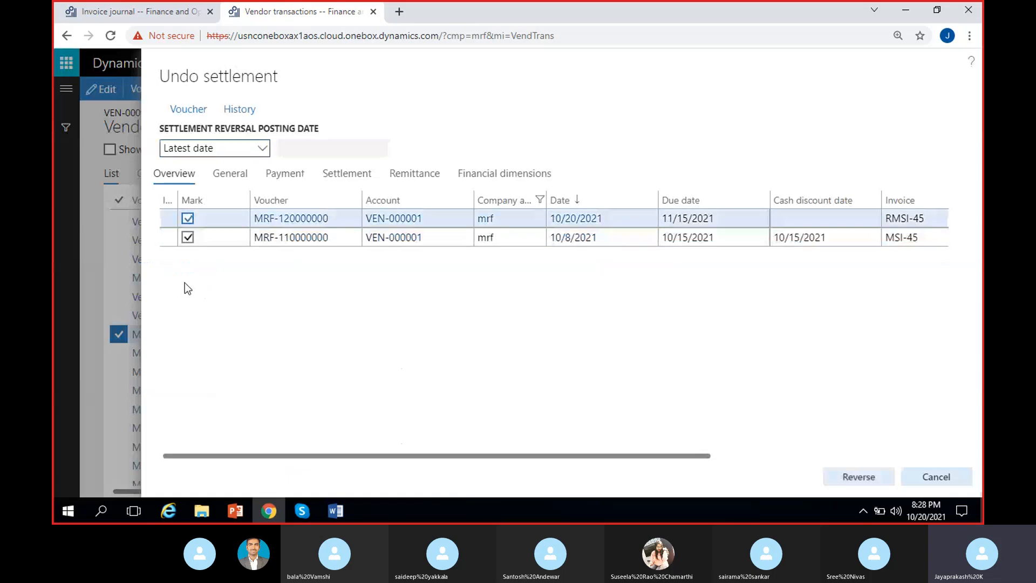
click(865, 477)
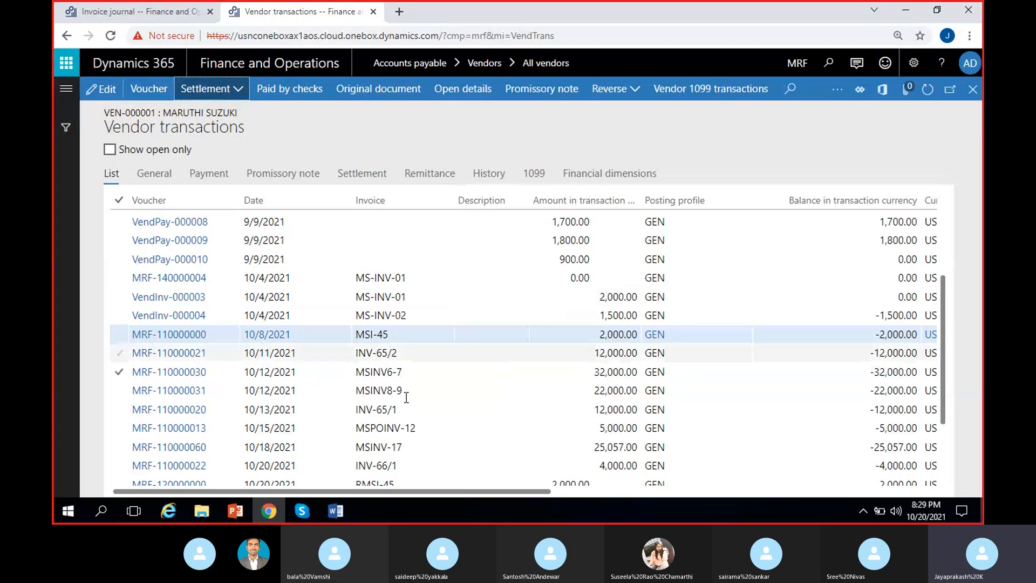
Step: Restrict the vendor transactions to open ones only and check the remaining balance of return invoice RMSI-45
scroll(412, 447, down, 2)
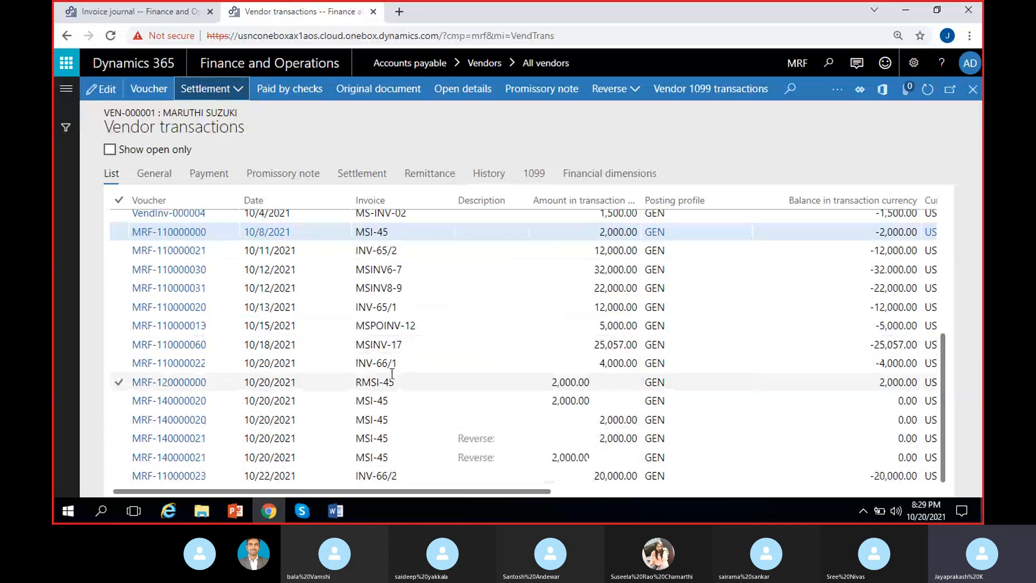
click(110, 149)
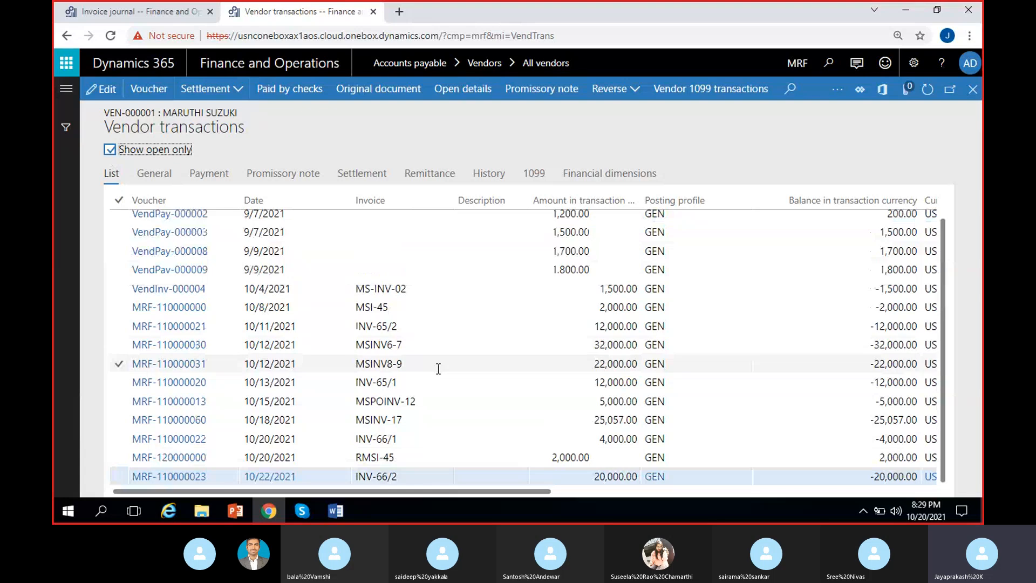
click(426, 459)
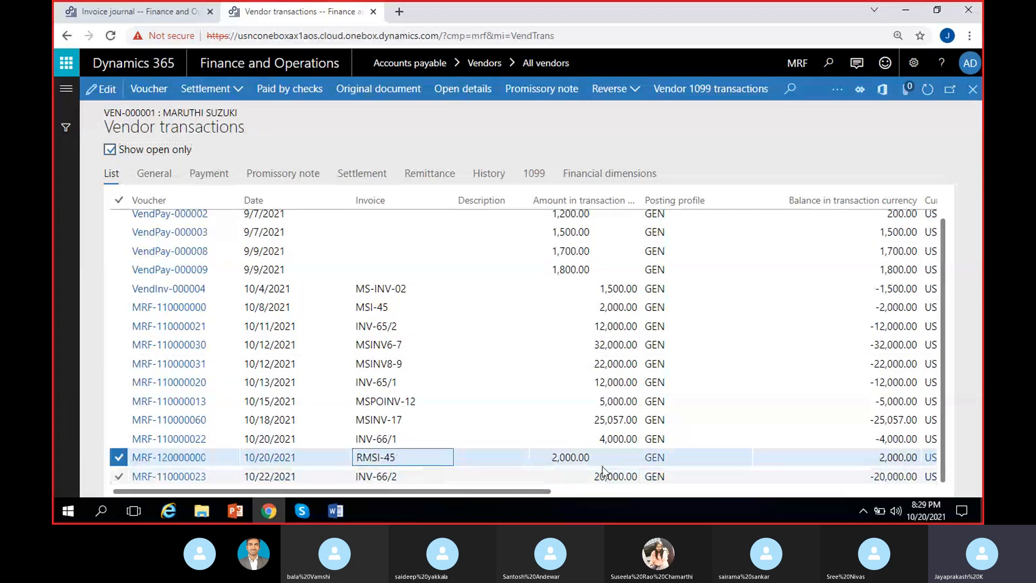
click(883, 459)
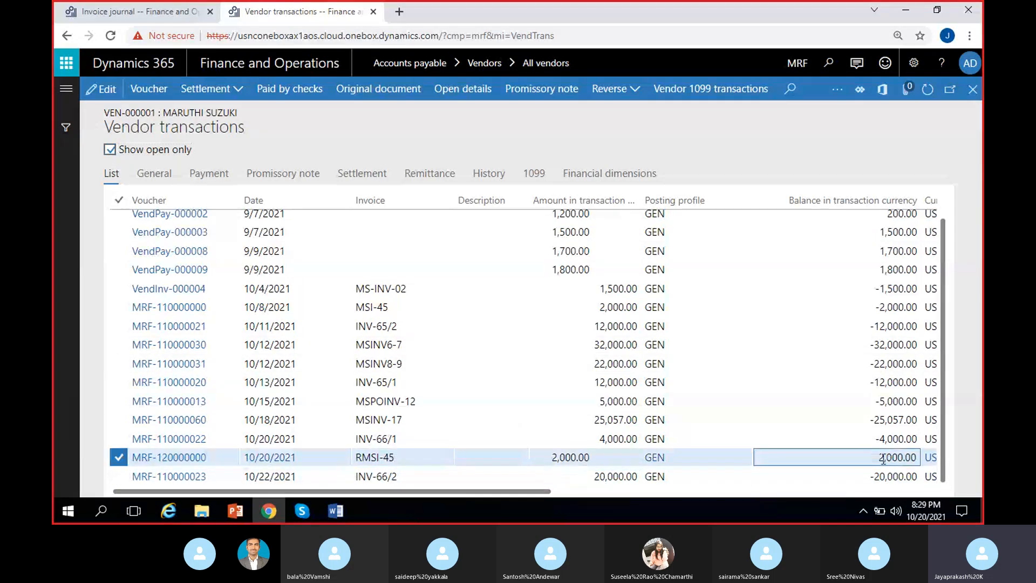
double_click(883, 458)
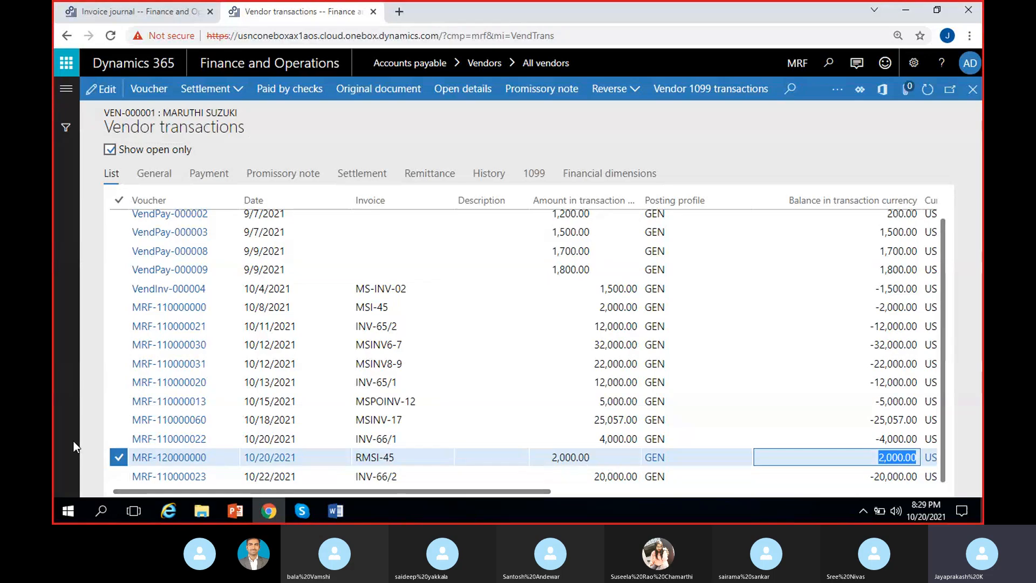
Step: Create a new payment journal with the name VendPayJou in Accounts payable and open its lines
click(107, 12)
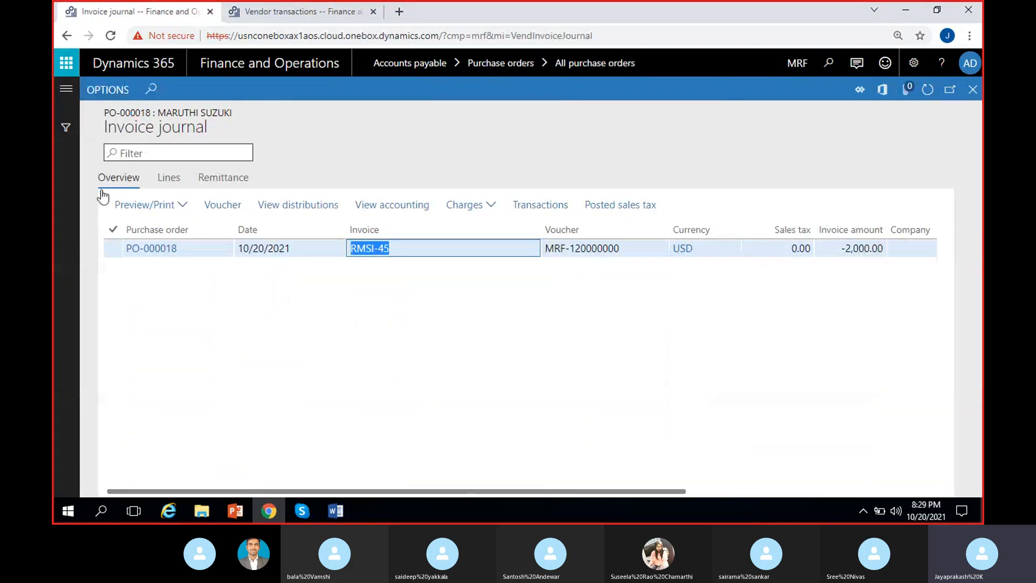
click(73, 87)
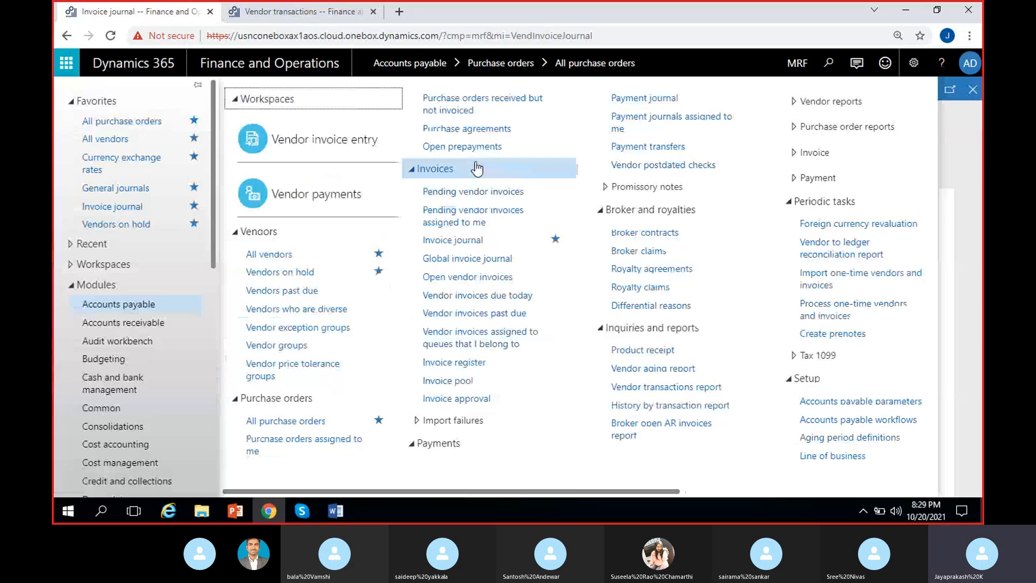
click(670, 101)
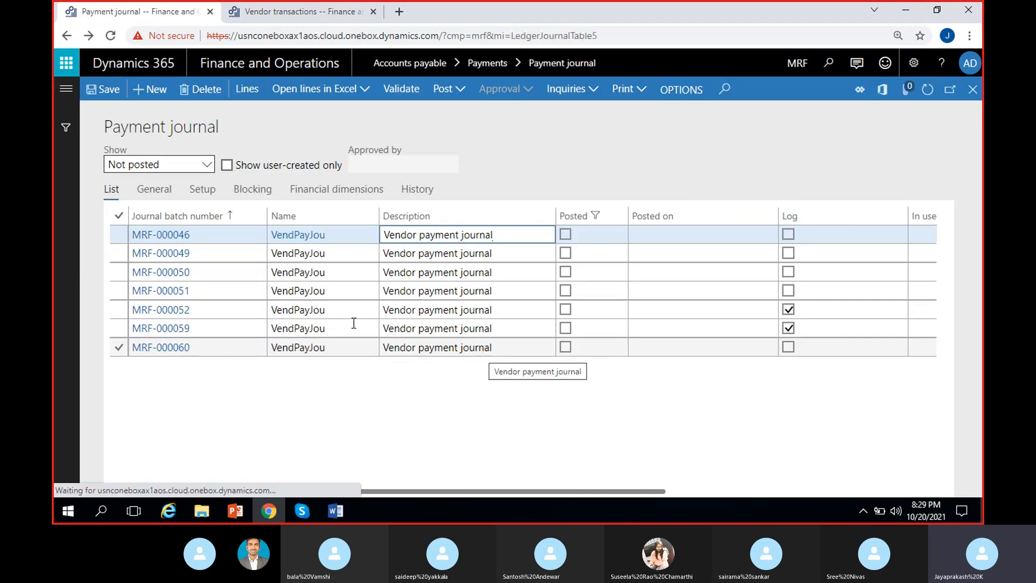
click(151, 89)
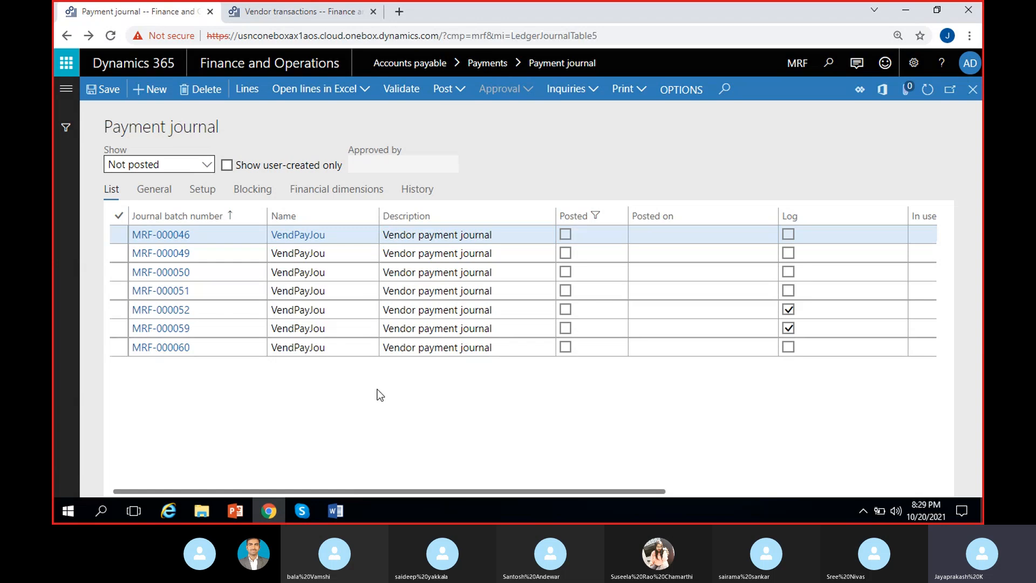
click(369, 234)
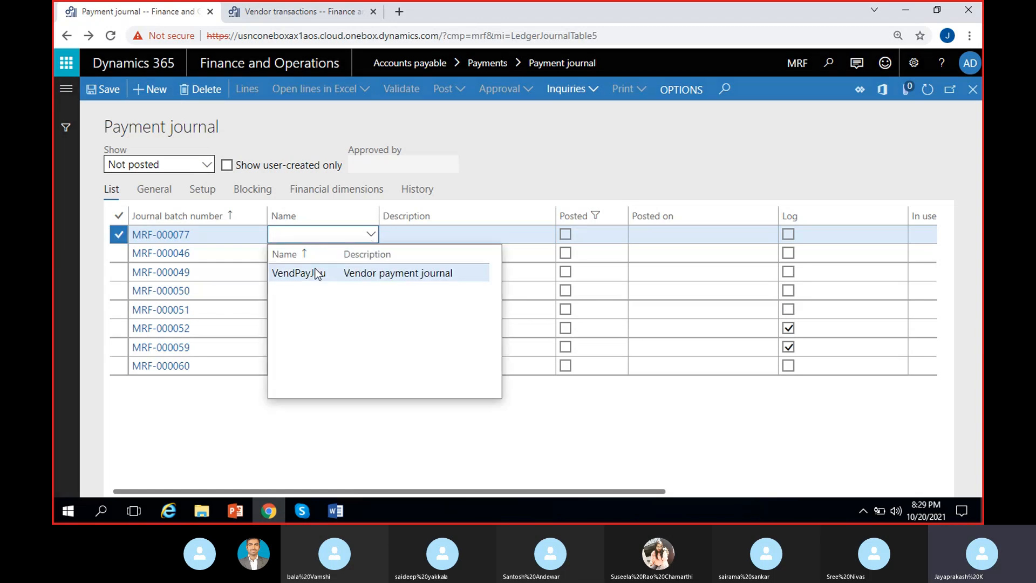
click(250, 96)
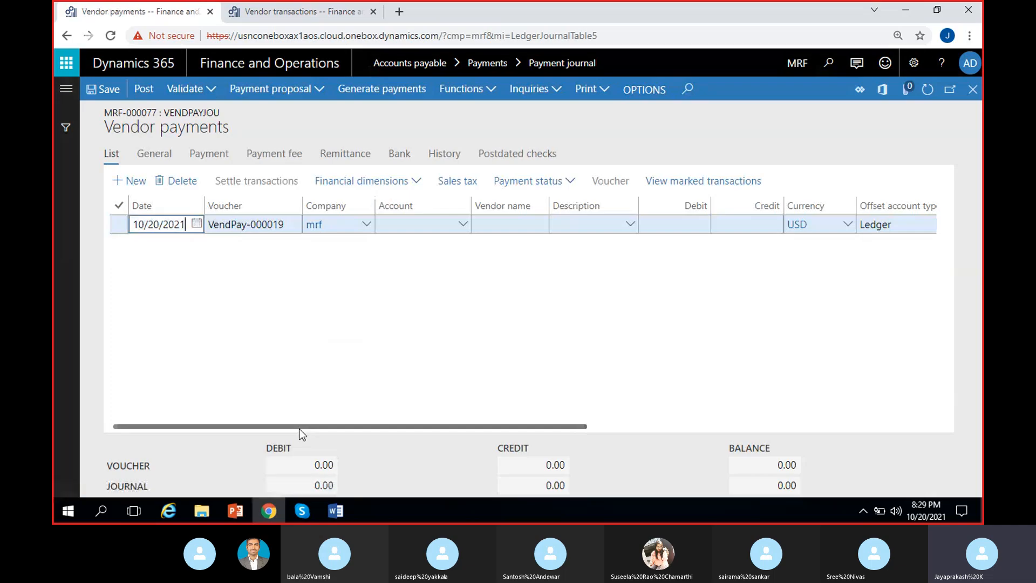
Step: Set the account on the payment line to the vendor Maruthi suzuki
click(491, 318)
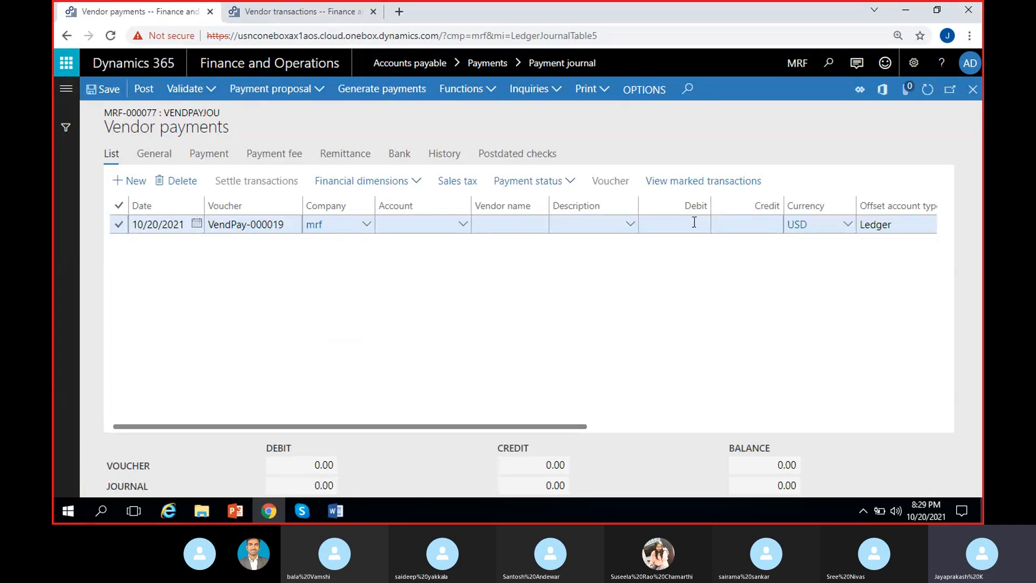
click(728, 225)
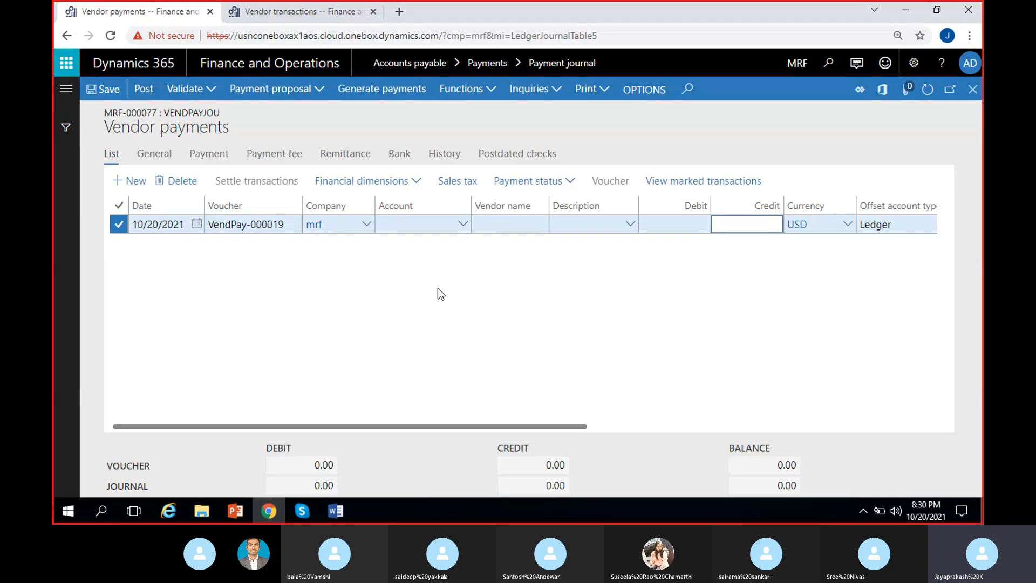
click(460, 223)
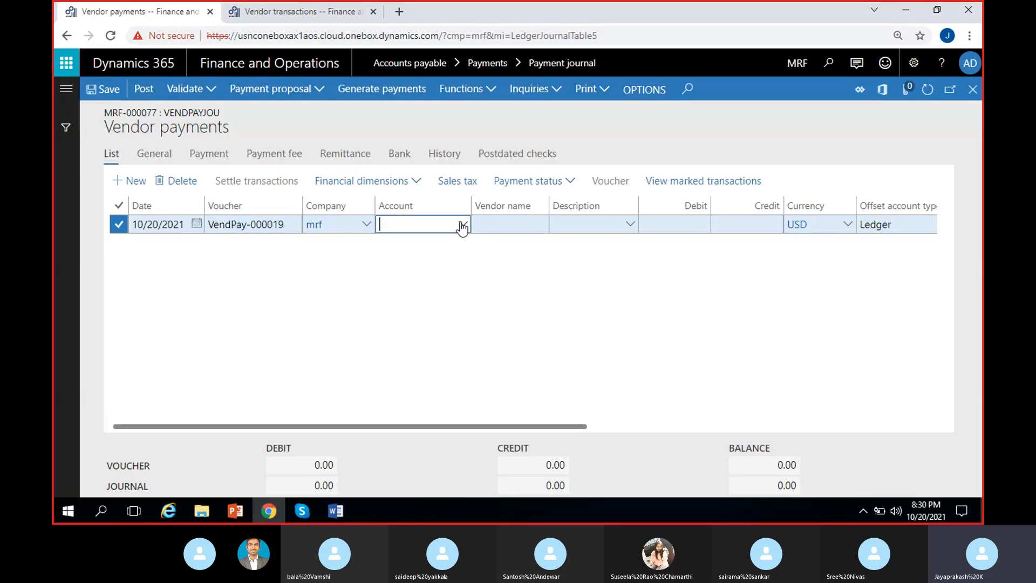
click(462, 224)
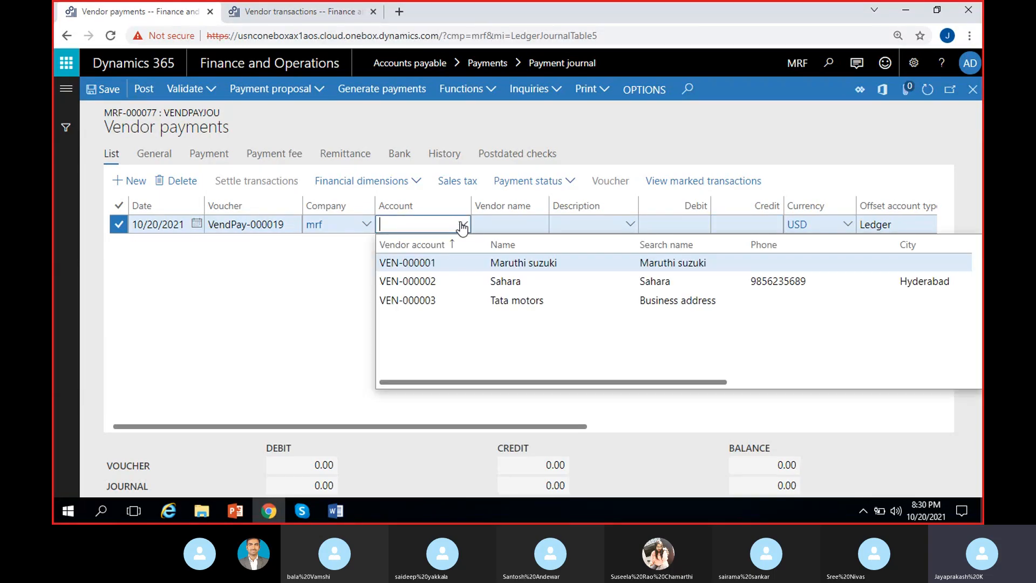
click(456, 263)
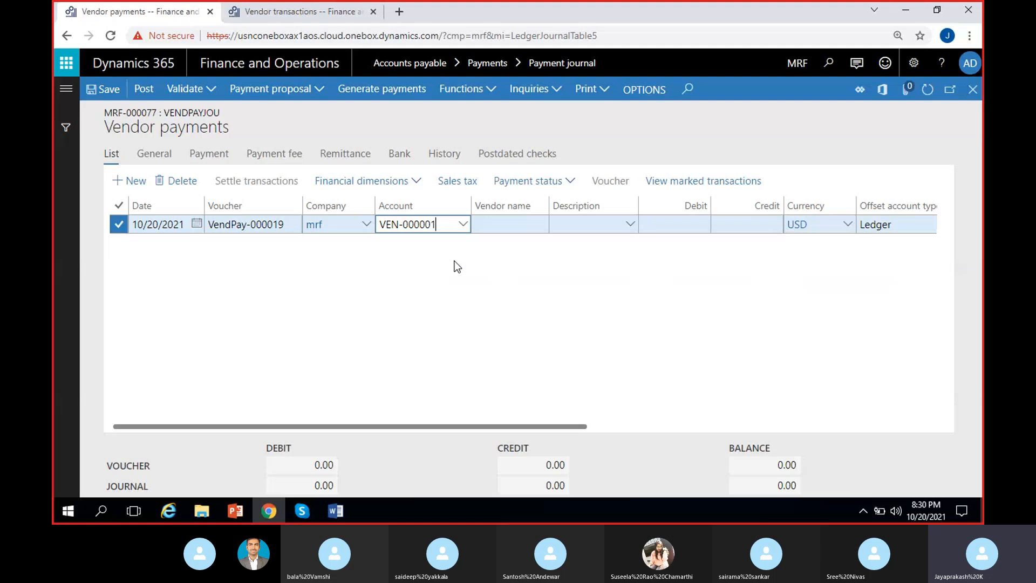
click(376, 309)
Step: Mark return invoice RMSI-45 for settlement on the payment line and accept the selection
click(262, 182)
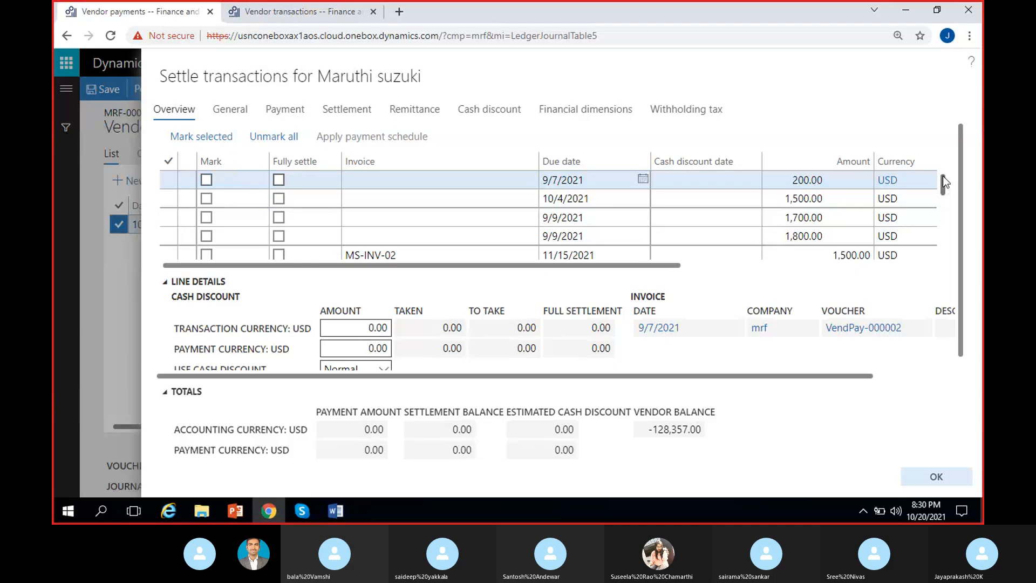
drag(943, 175, 954, 254)
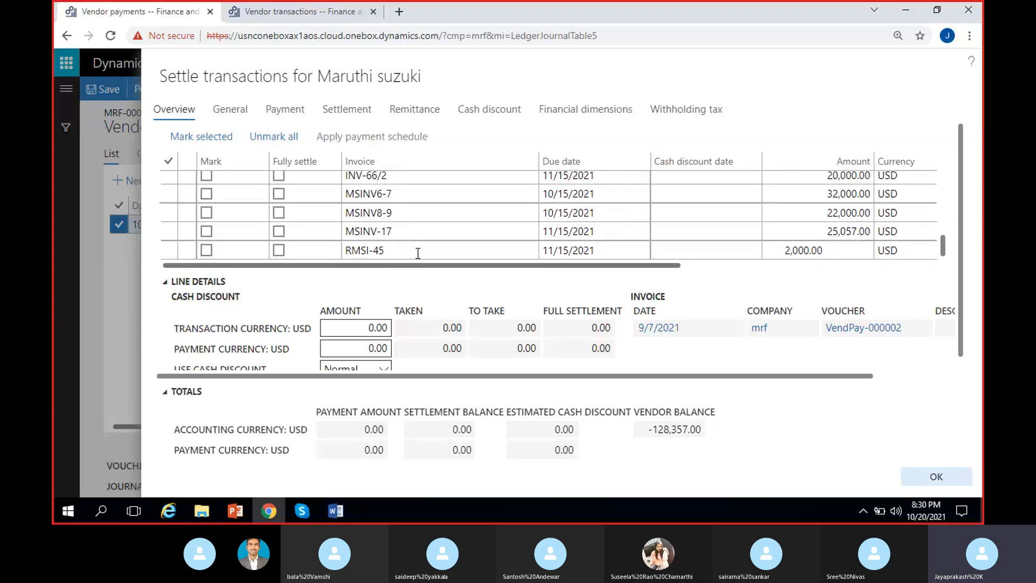
click(834, 231)
click(206, 249)
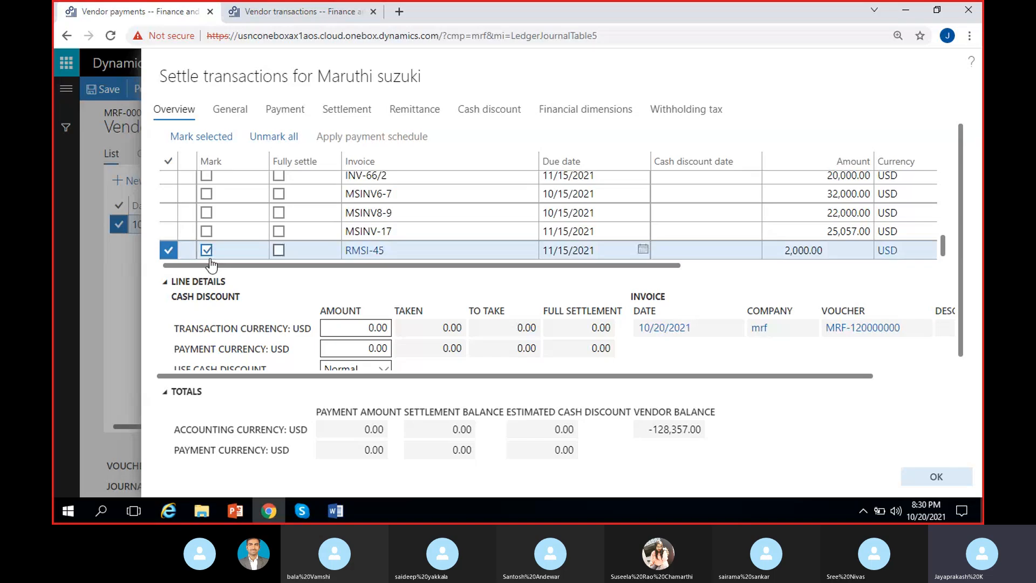
click(925, 474)
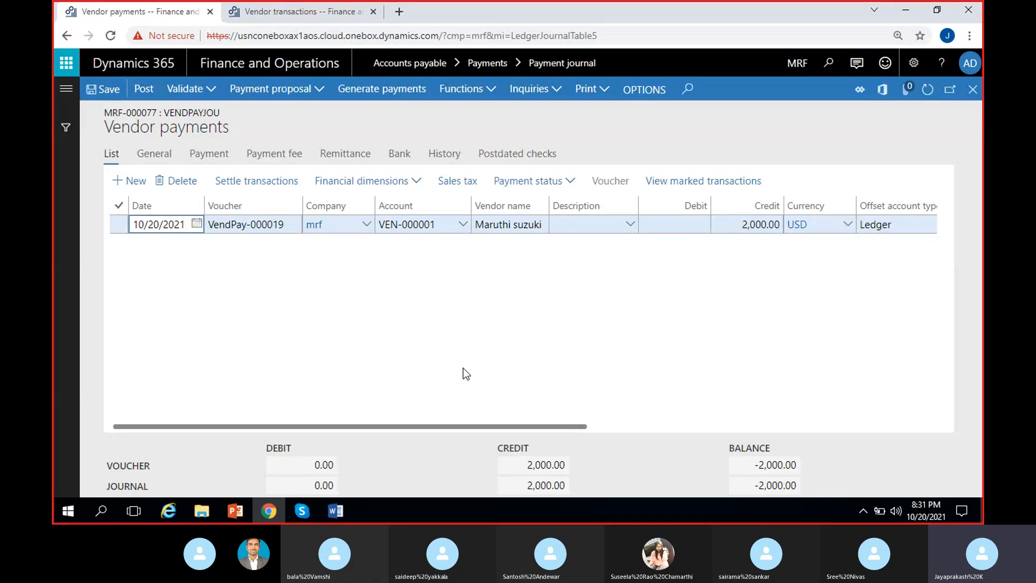
Step: Set the payment line's offset account type to Bank and its offset account to SBI-1
scroll(668, 302, right, 4)
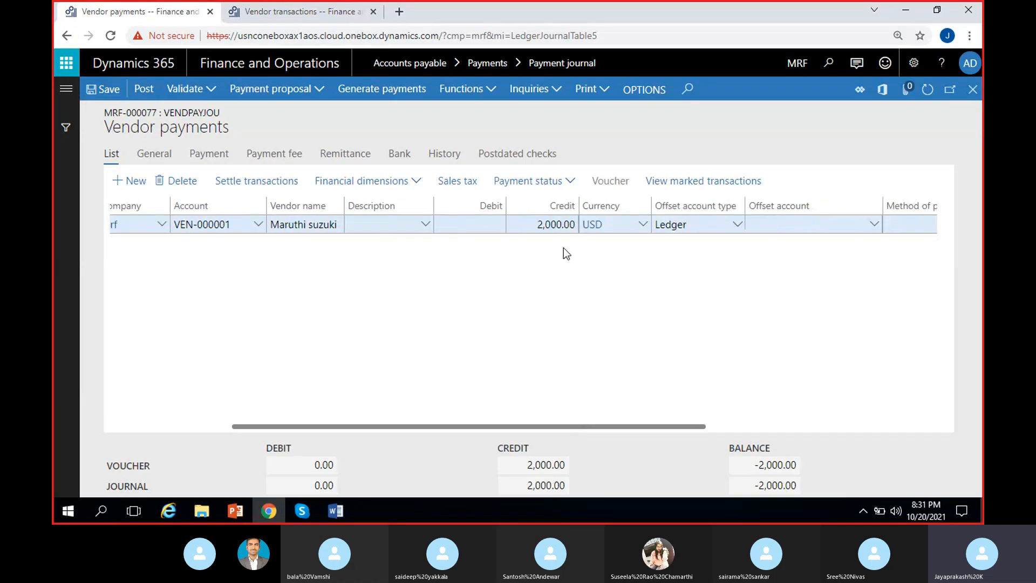
scroll(533, 322, right, 3)
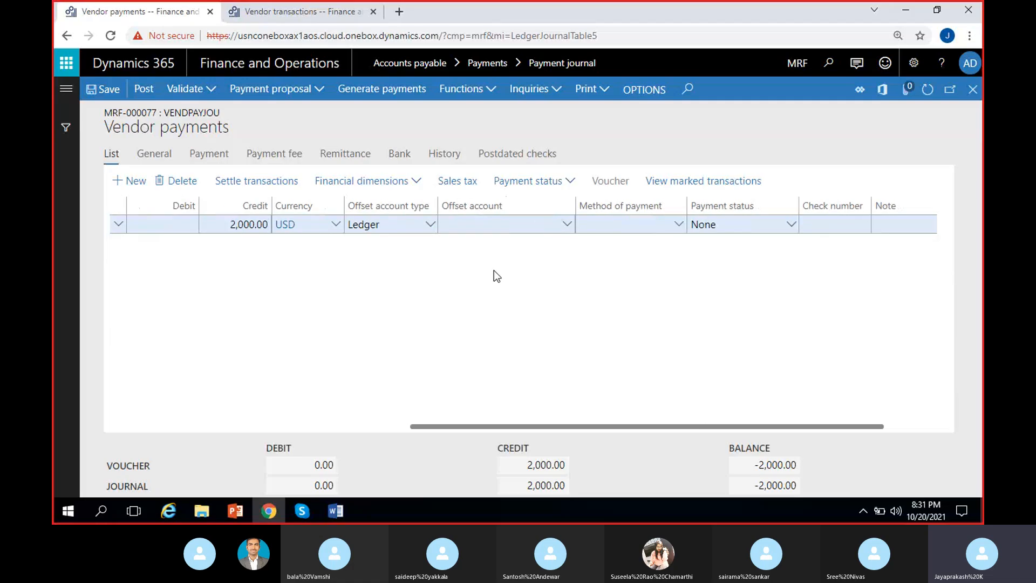
click(430, 224)
click(375, 326)
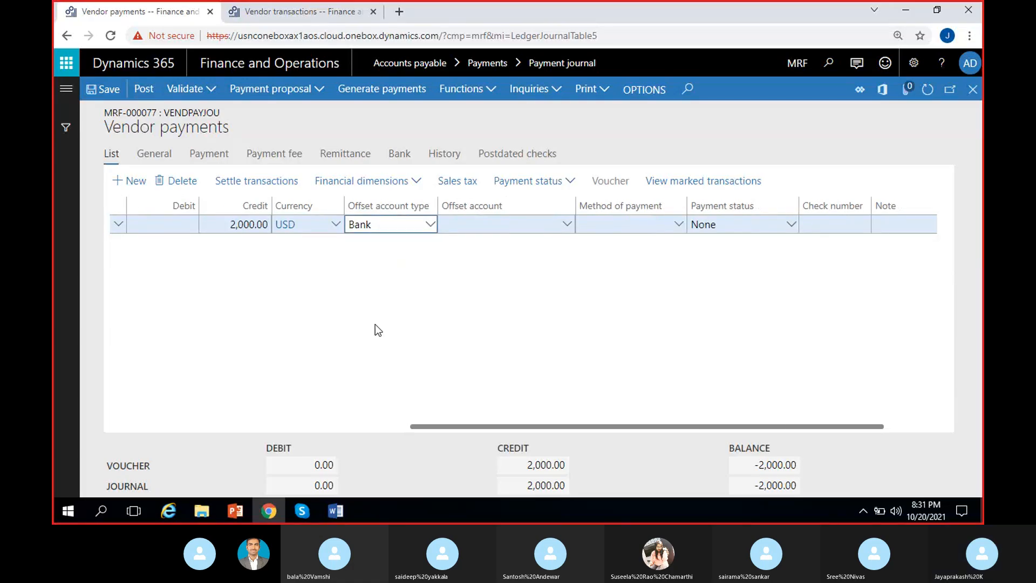
click(567, 225)
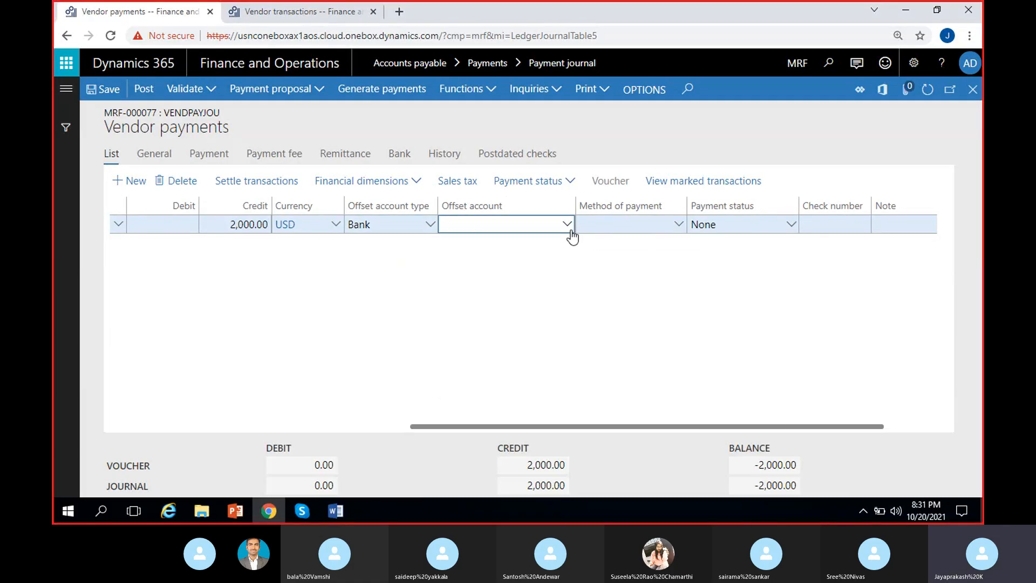
click(507, 280)
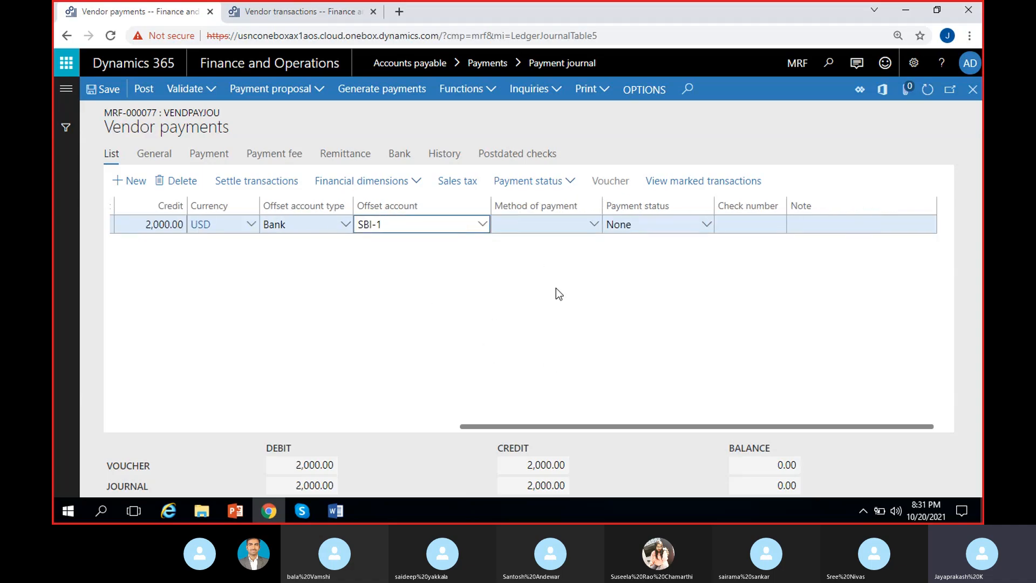
Step: Check the available methods of payment and the payment line's bank details, and return to the list of payment lines
click(594, 225)
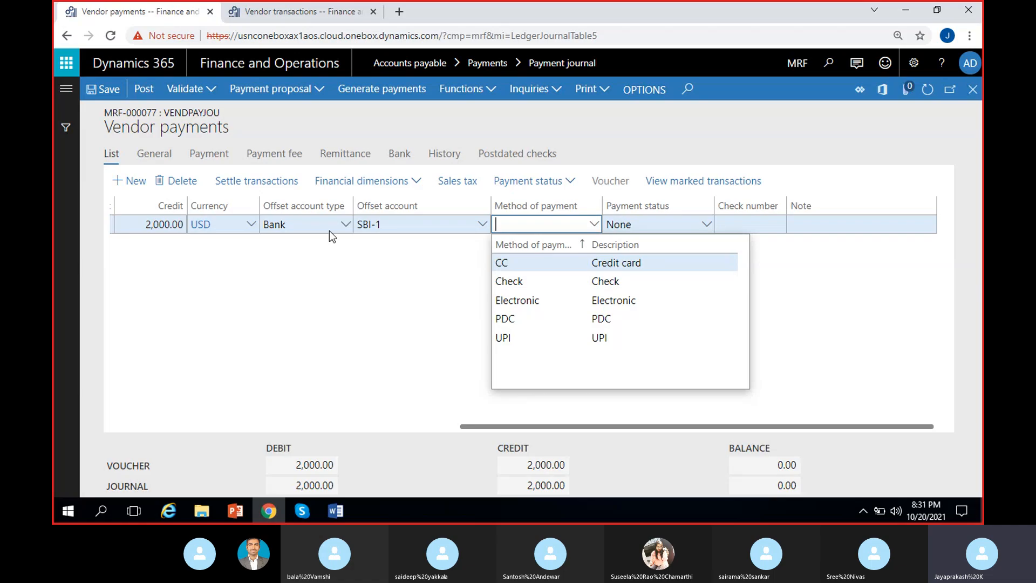
click(403, 300)
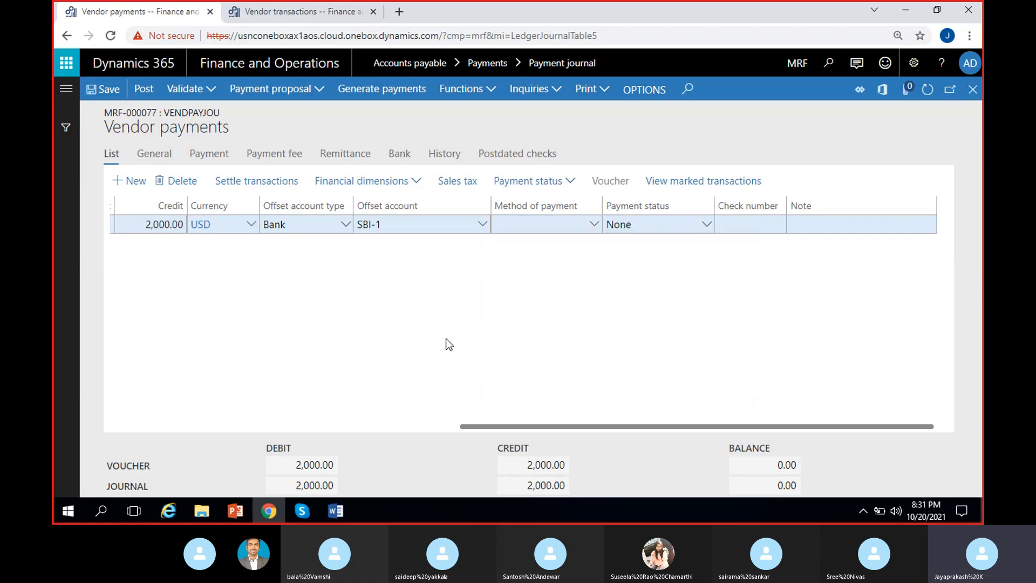
click(735, 224)
click(639, 327)
click(812, 226)
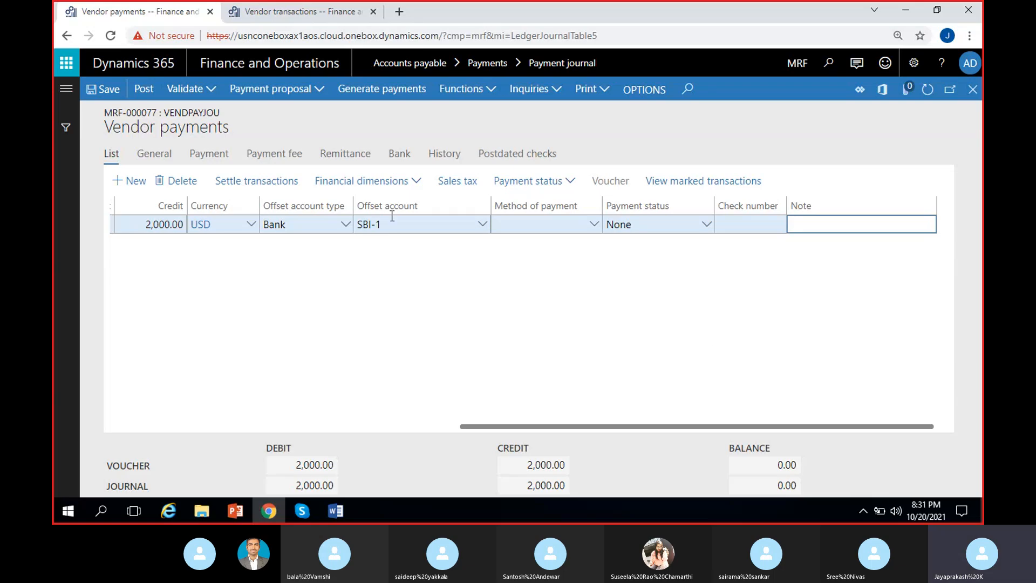
click(399, 154)
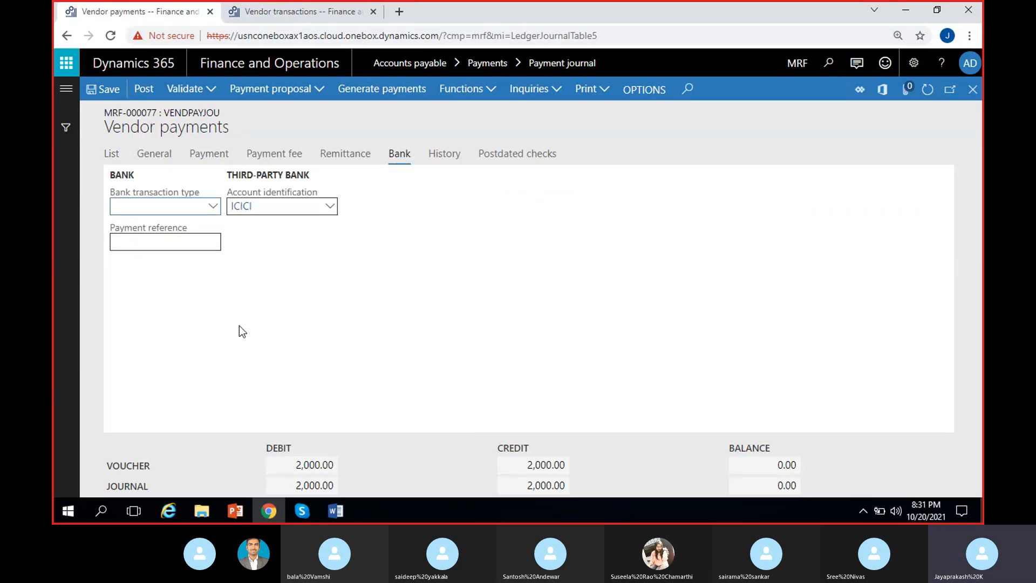
click(183, 244)
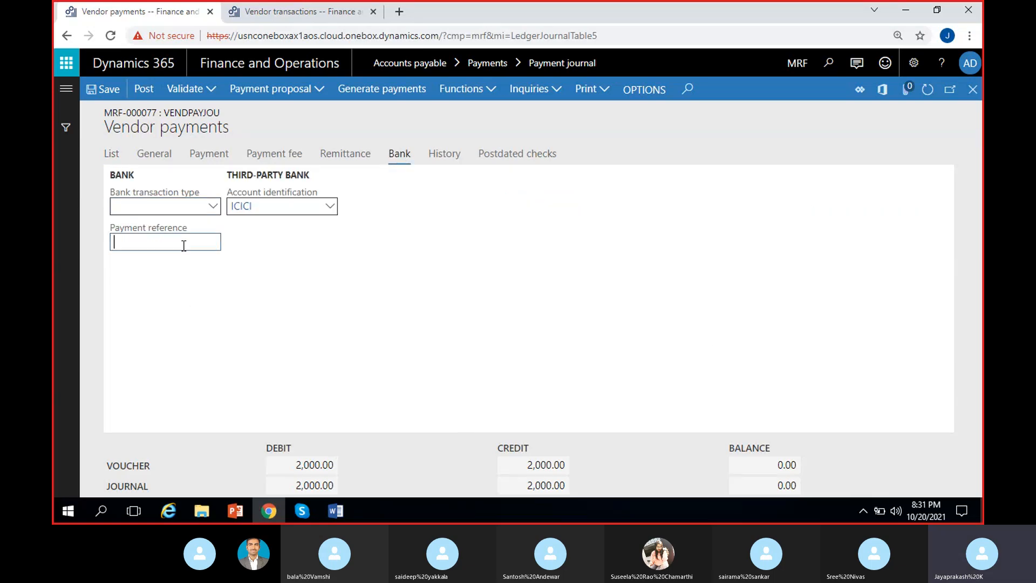
click(114, 156)
click(848, 225)
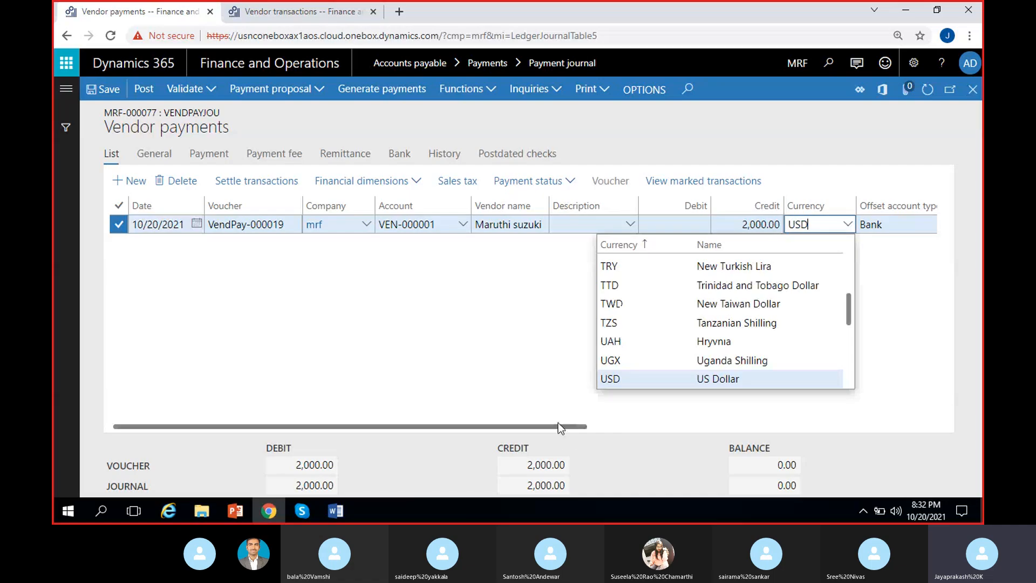
Step: Enter the note "Vendor check-45" on the Maruthi suzuki payment line
drag(558, 427, 901, 426)
click(839, 227)
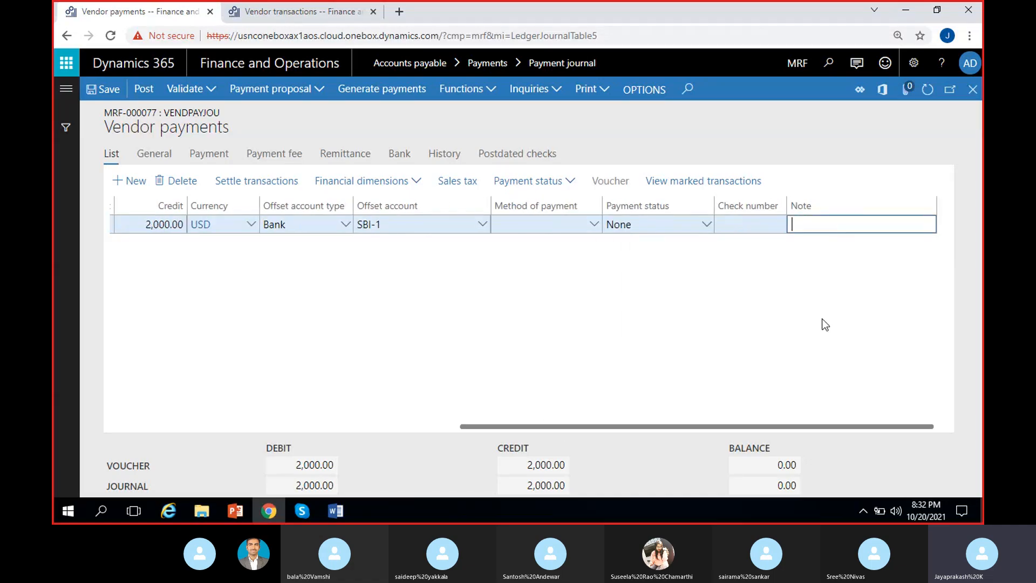
text(Vendor check-45)
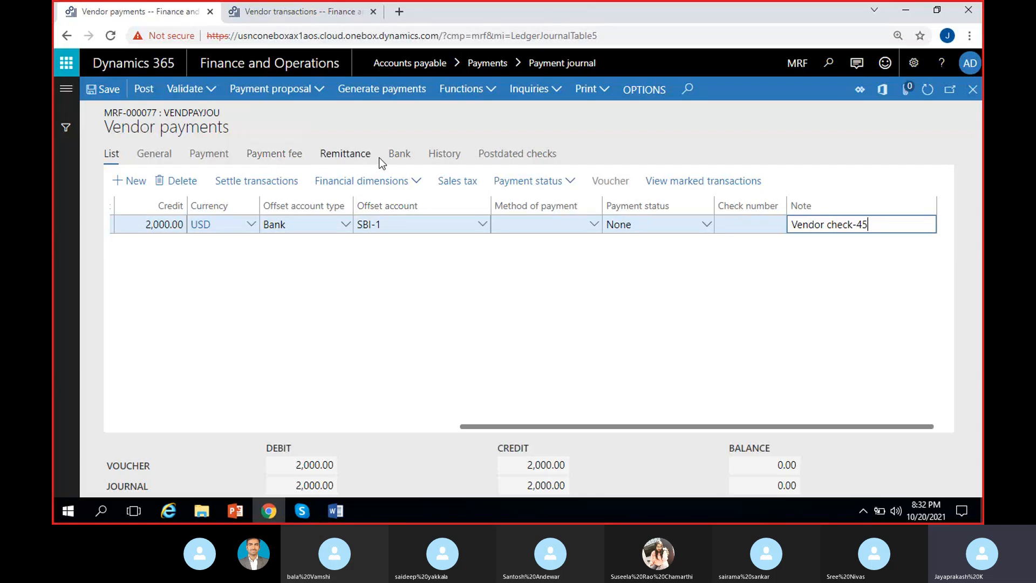
Step: Set the payment reference in the payment line's bank details to 45 and return to the list of payment lines
click(399, 154)
text(45)
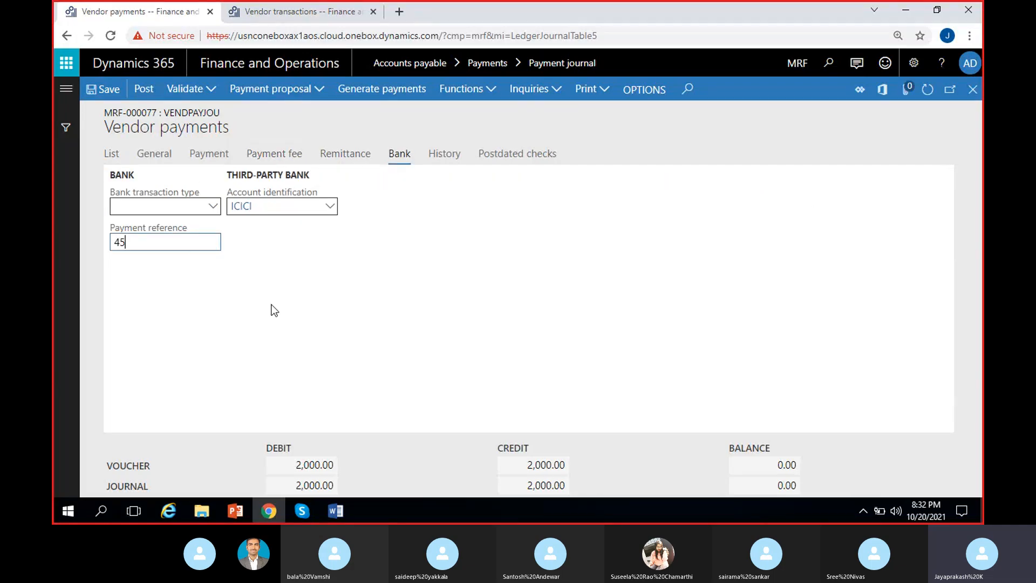
click(111, 153)
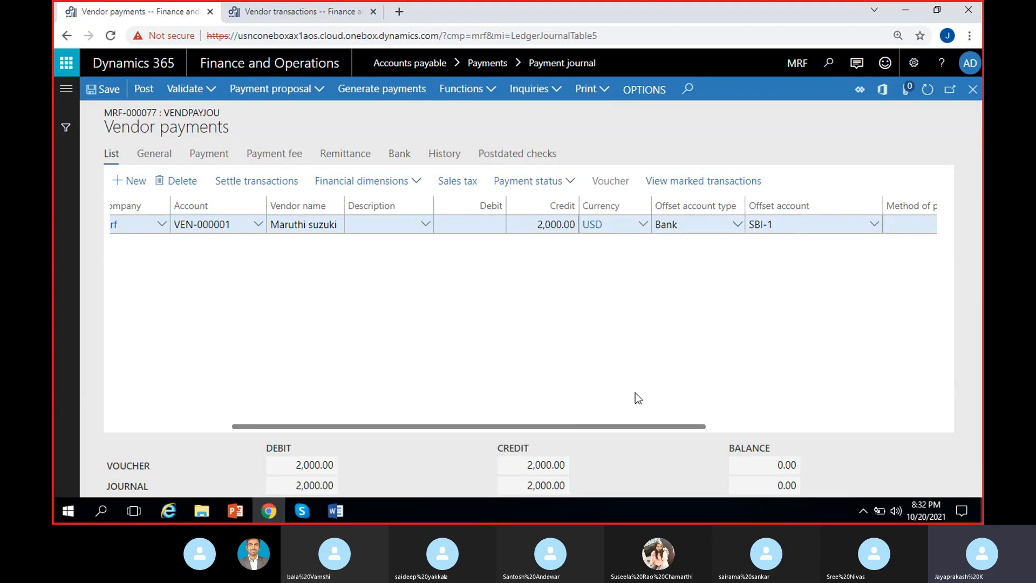
scroll(635, 392, left, 4)
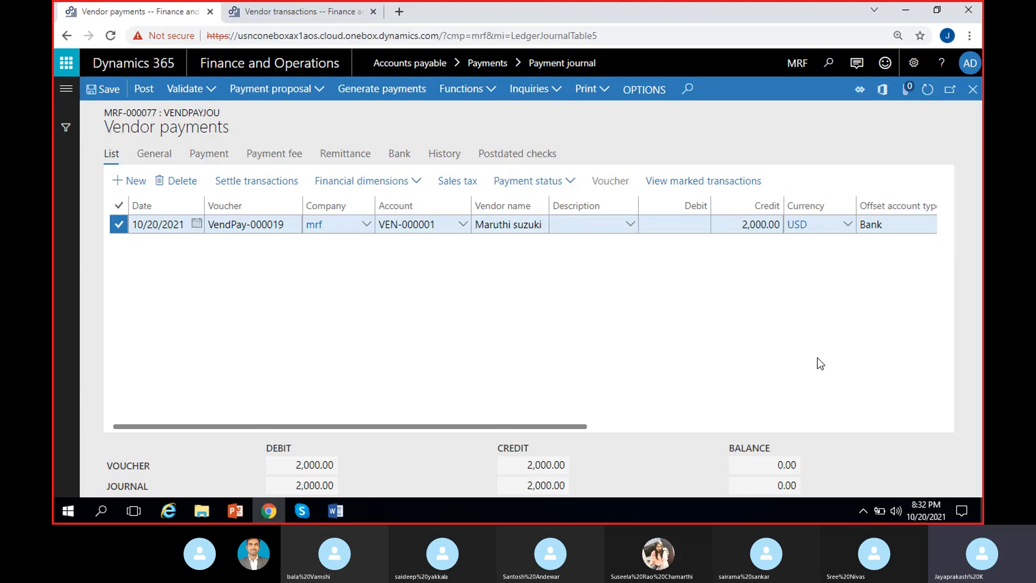
Step: Validate the vendor payment journal and post it, dismissing the resulting notification
click(183, 91)
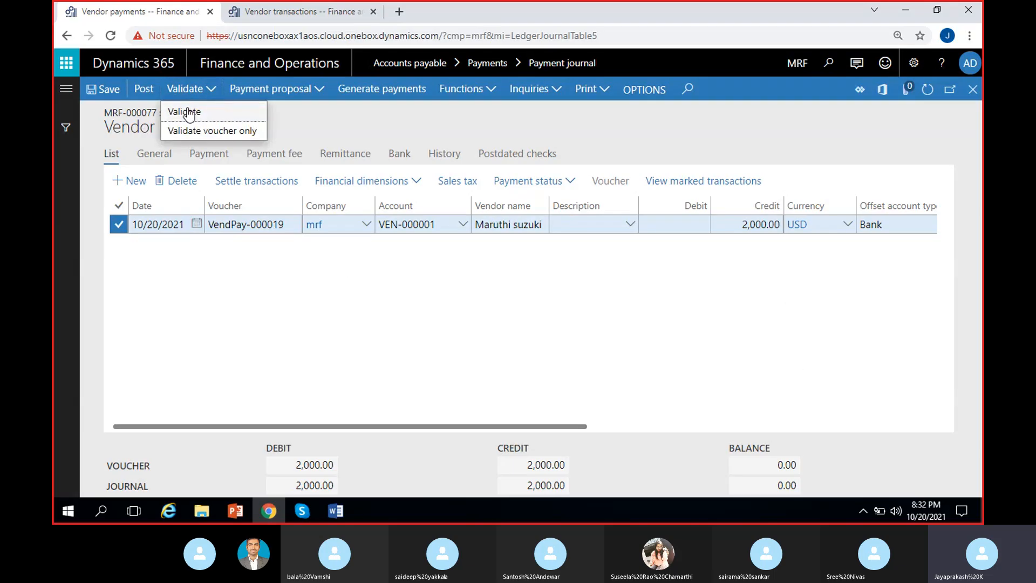
click(180, 109)
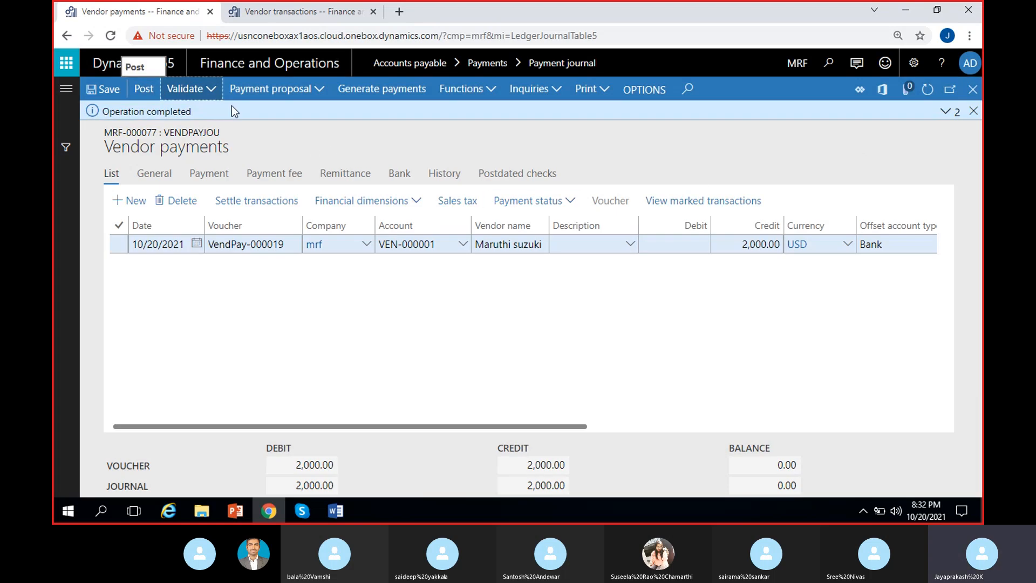
click(141, 91)
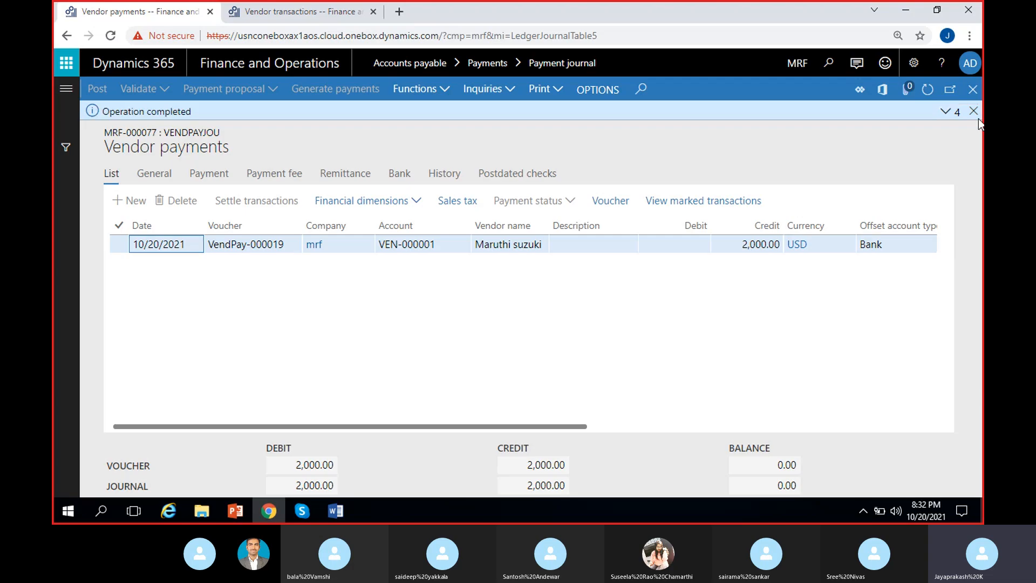
click(974, 111)
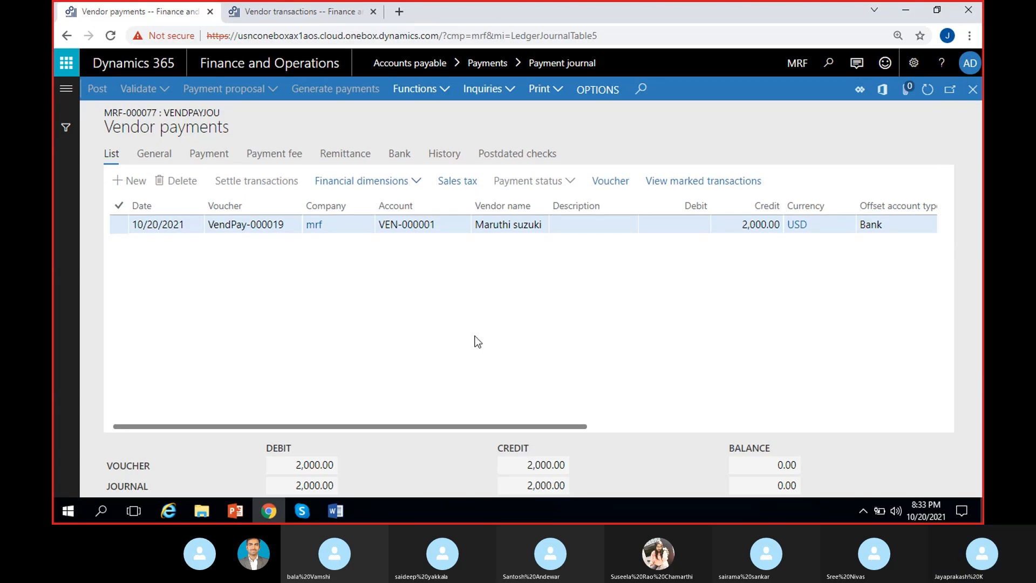
scroll(477, 342, right, 5)
scroll(477, 341, left, 5)
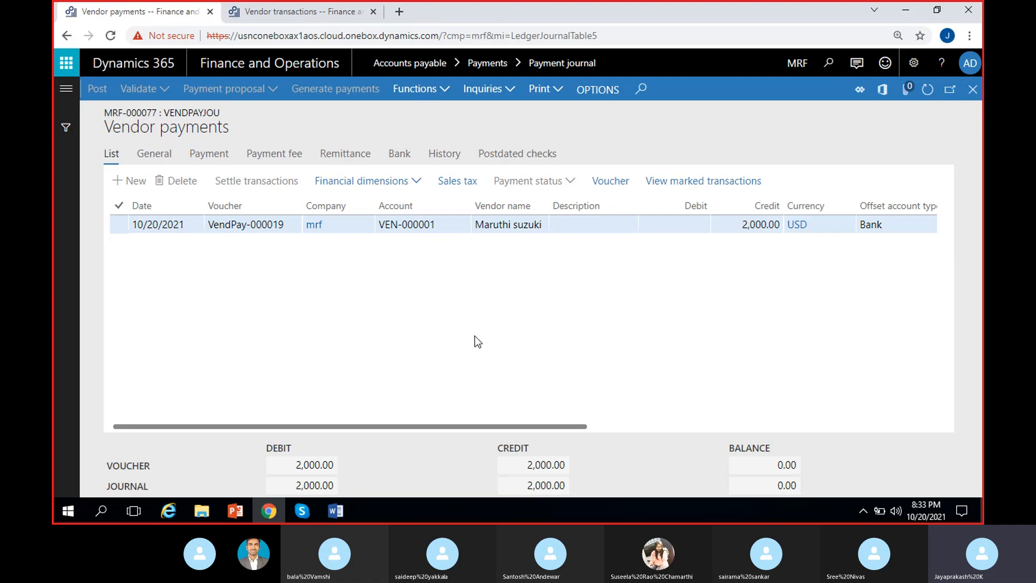
Step: Refresh the Maruthi suzuki vendor transactions, include closed ones, and compare return invoice RMSI-45 with payment voucher VendPay-000019
click(284, 15)
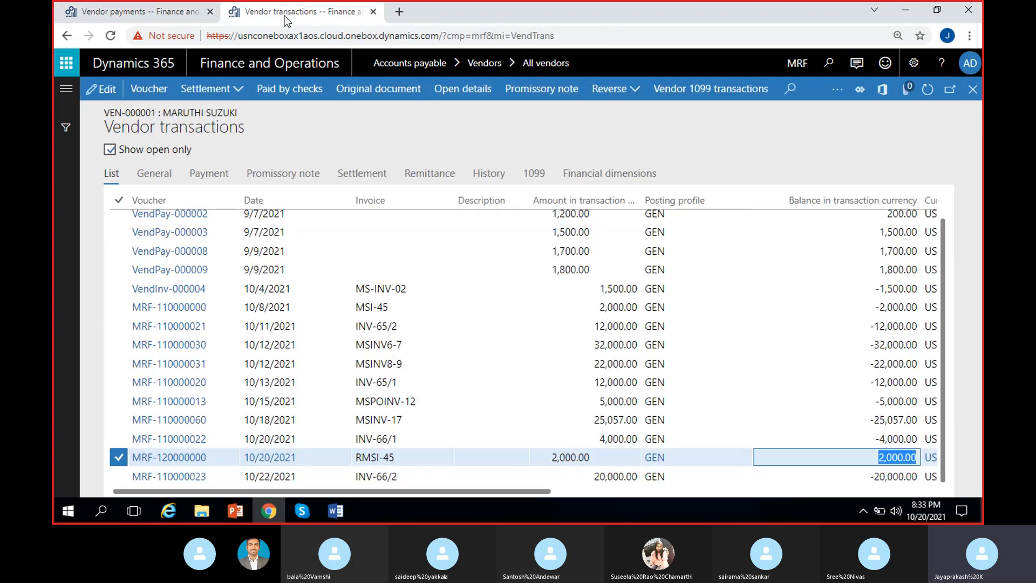
click(928, 89)
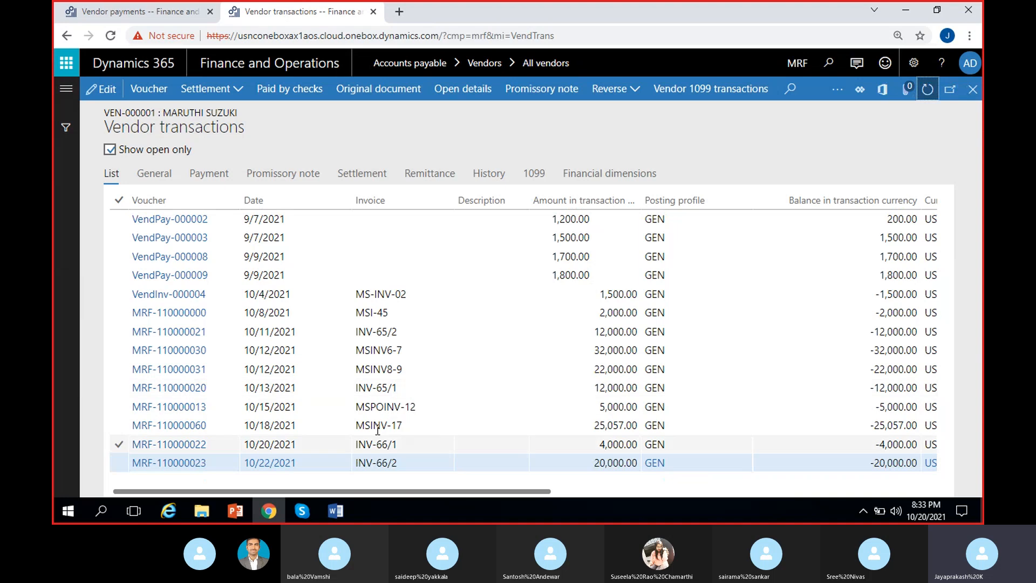
click(111, 151)
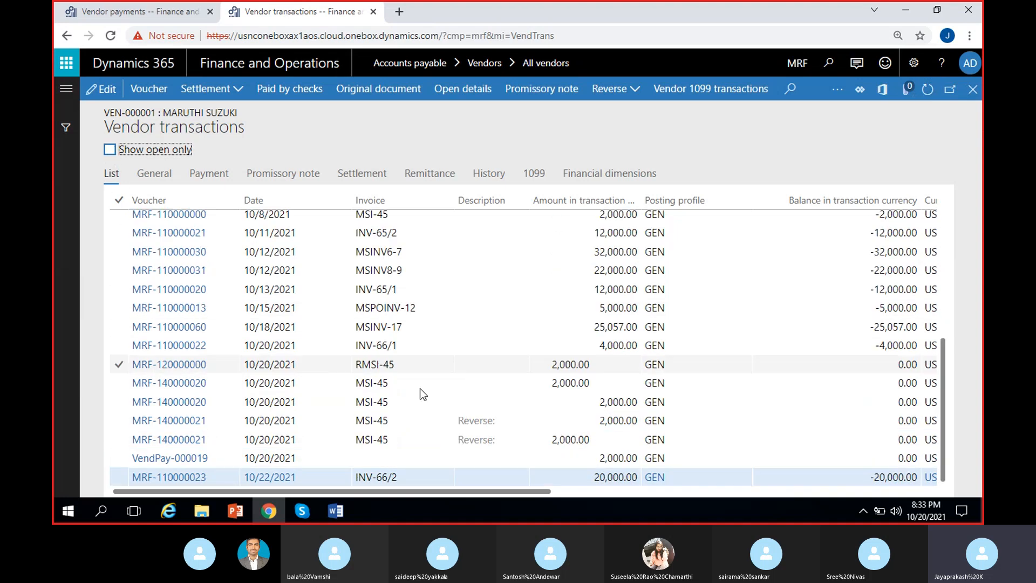
click(399, 364)
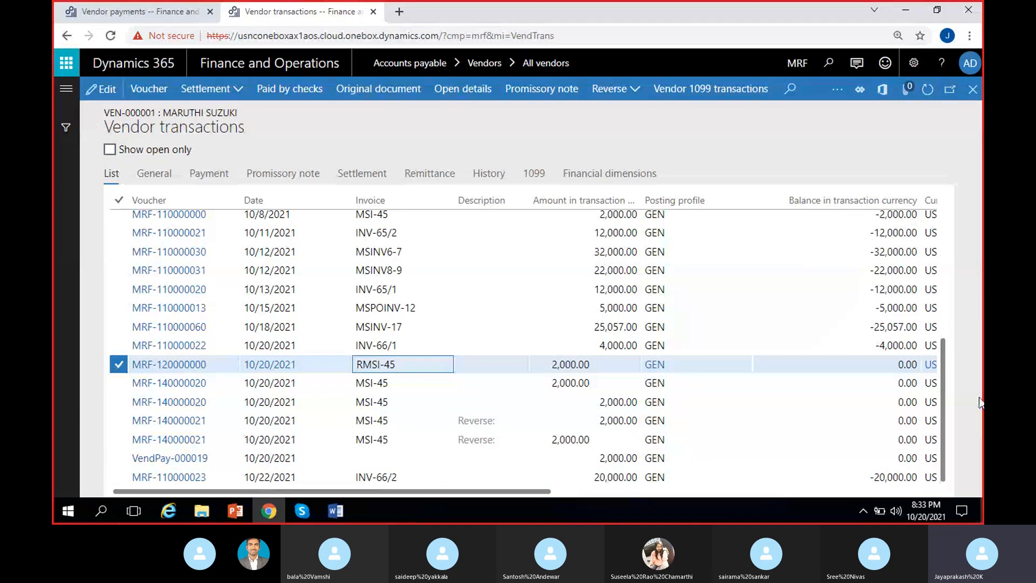
drag(941, 404, 942, 405)
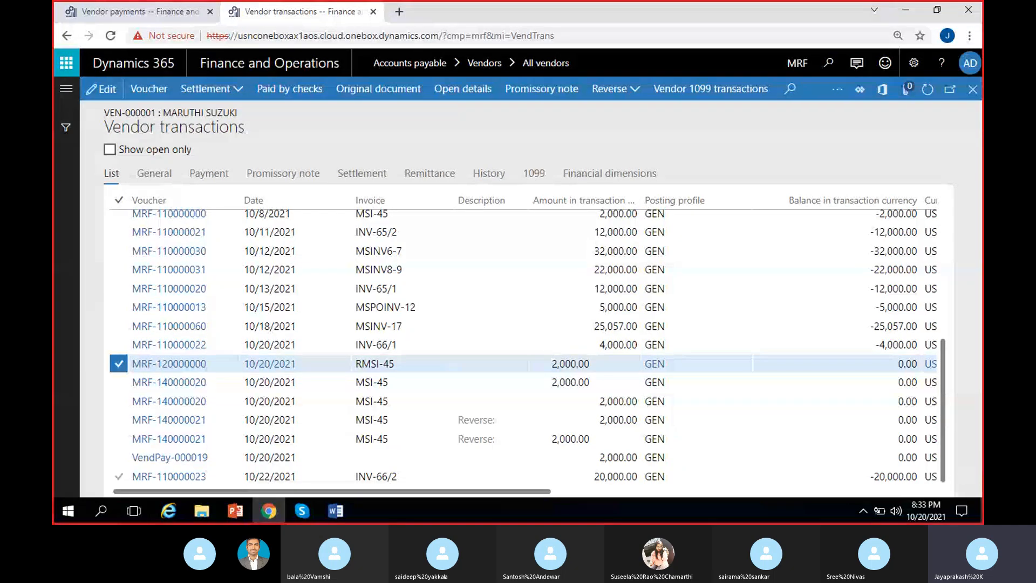
click(584, 457)
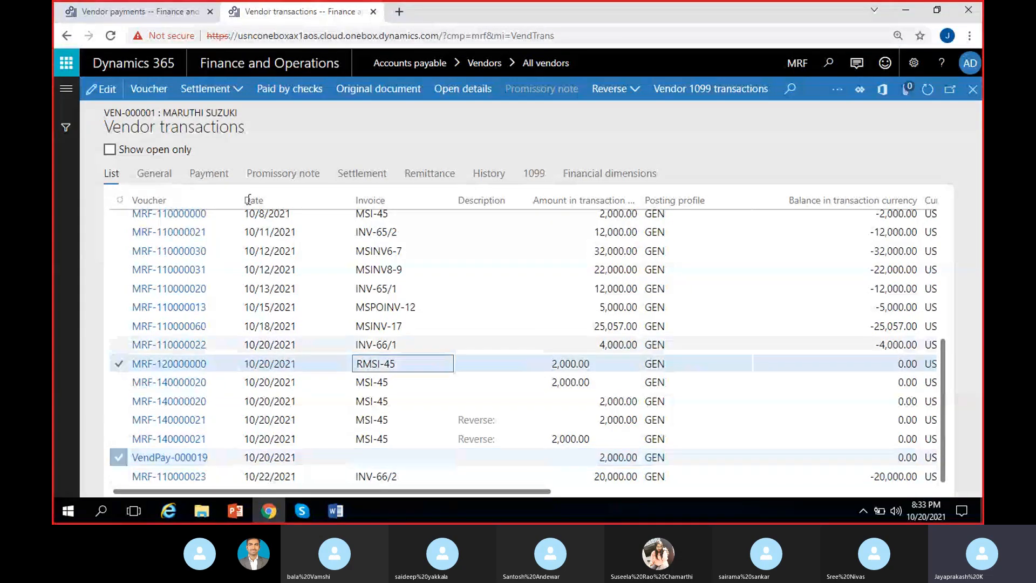
Step: Review the settlement history of RMSI-45, examining the MSI-45 entries and the VendPay-000019 entry, and return to the vendor transactions
click(227, 91)
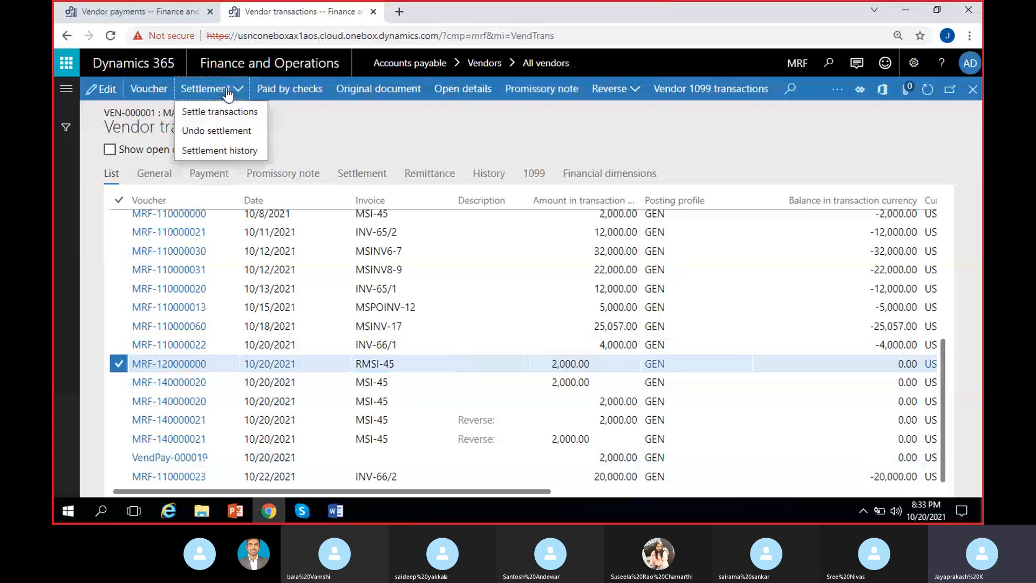
click(161, 148)
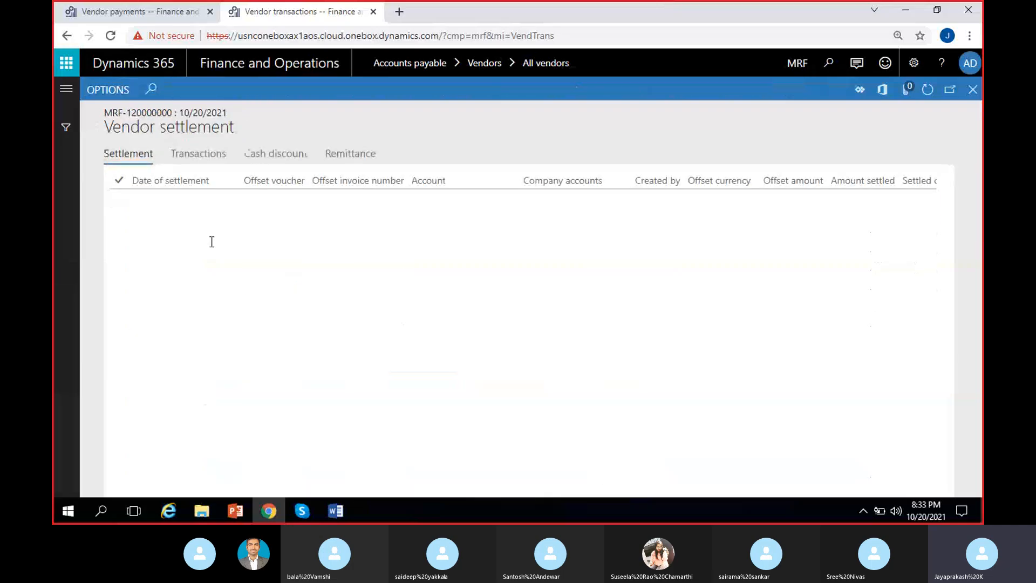
click(450, 201)
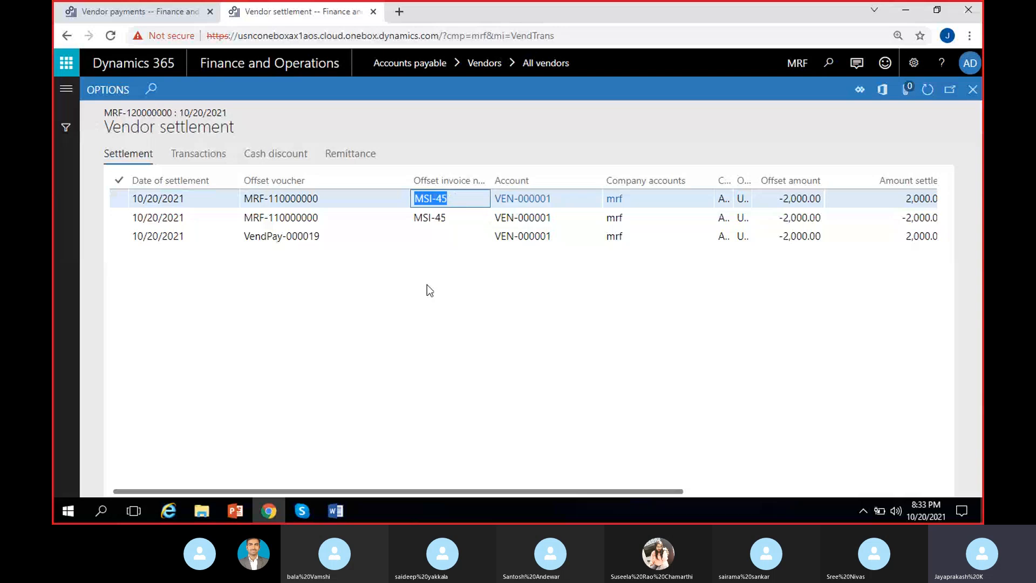
click(450, 222)
click(435, 333)
click(333, 238)
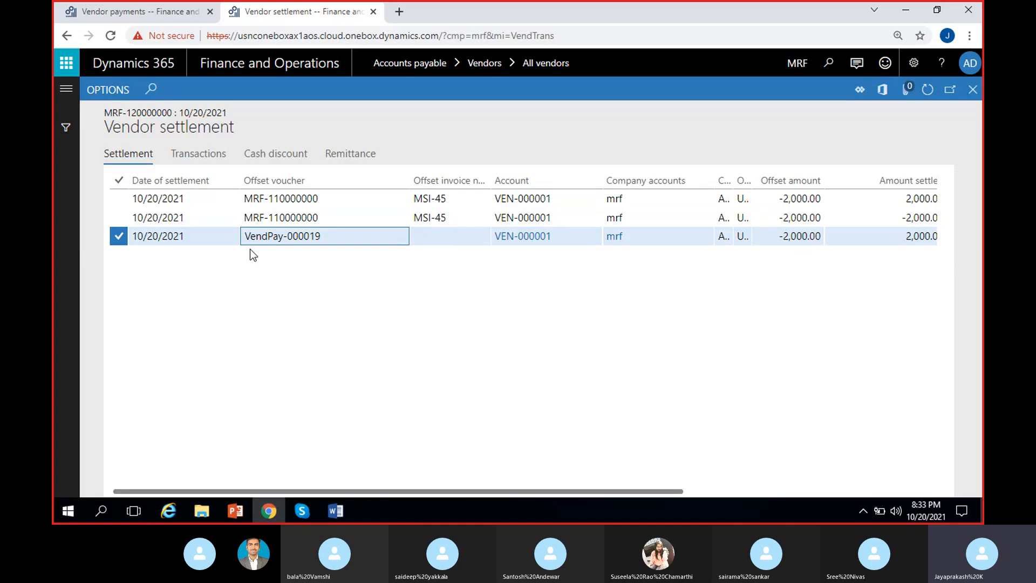
scroll(380, 386, right, 3)
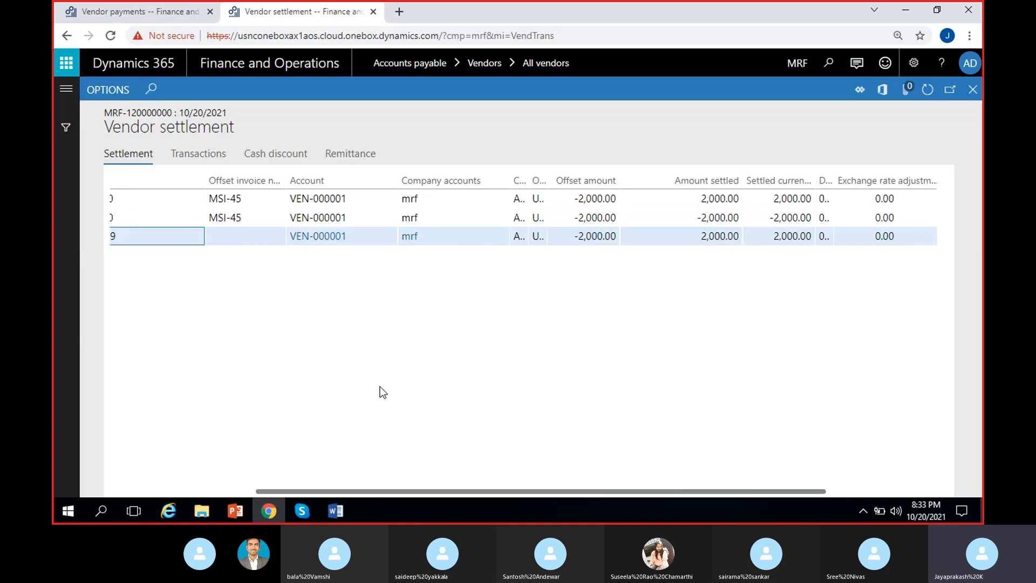
scroll(277, 389, left, 3)
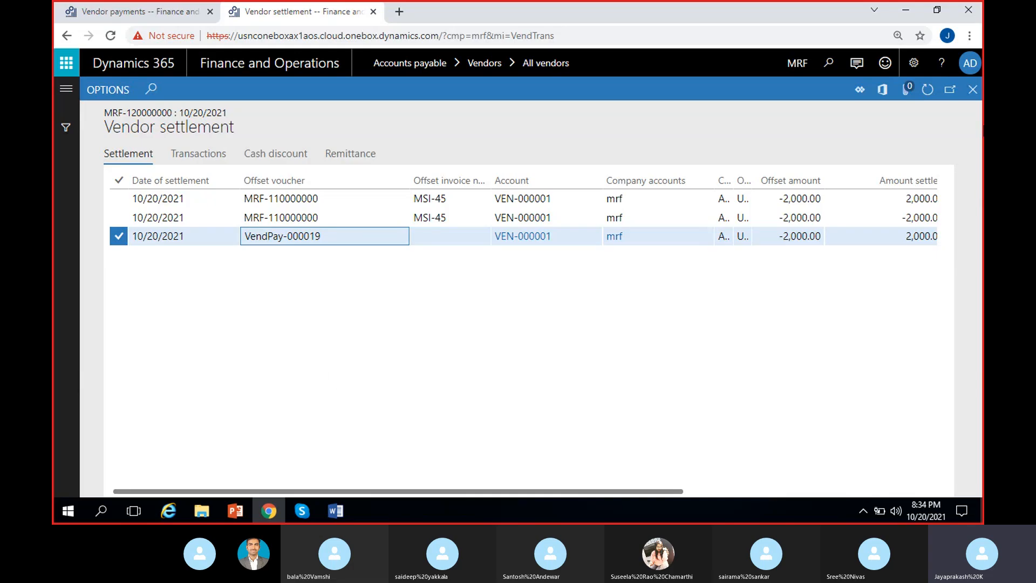
click(970, 95)
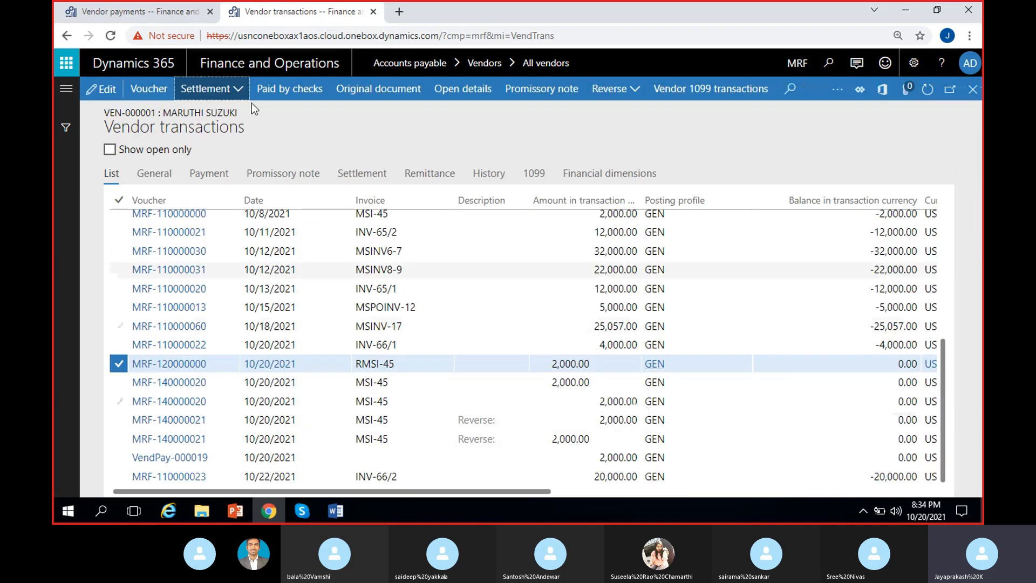
Step: Switch back to the vendor payments page, open the list of all purchase orders, and select returned order PO-000018
click(172, 10)
click(72, 89)
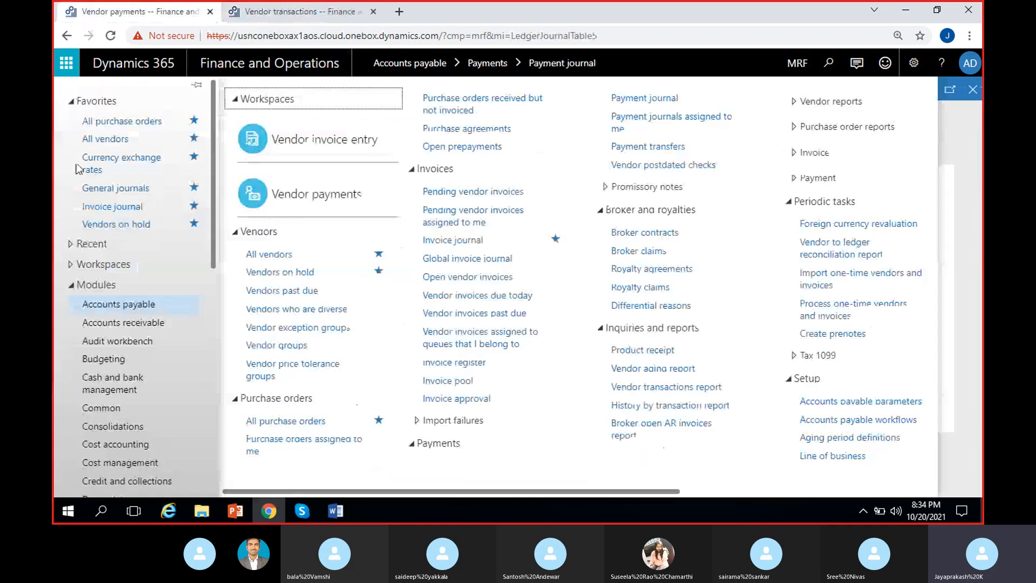
click(299, 412)
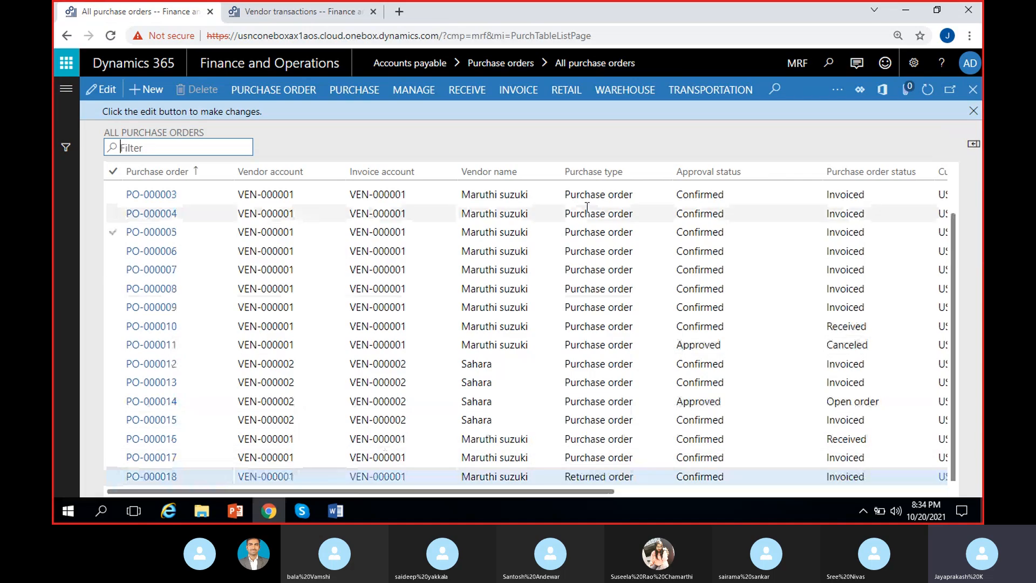
click(618, 471)
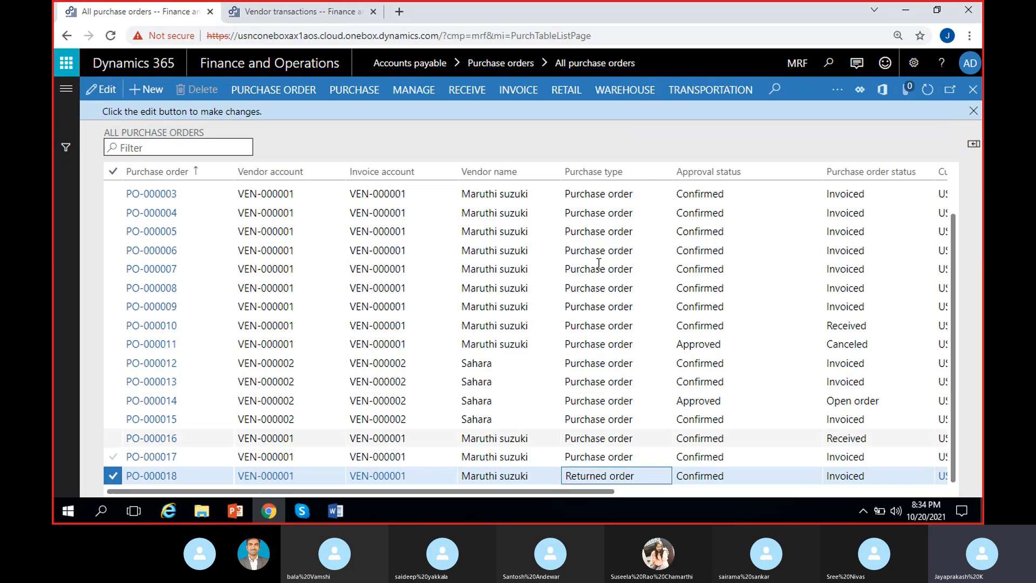
Step: Filter the purchase orders to those whose purchase type matches "return" and dismiss the edit notice
click(619, 174)
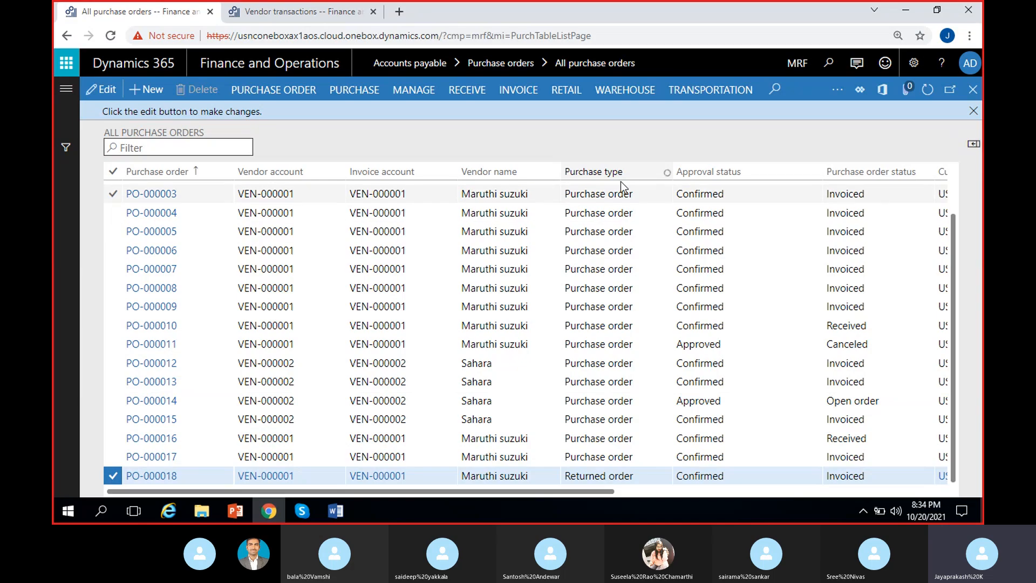
click(622, 172)
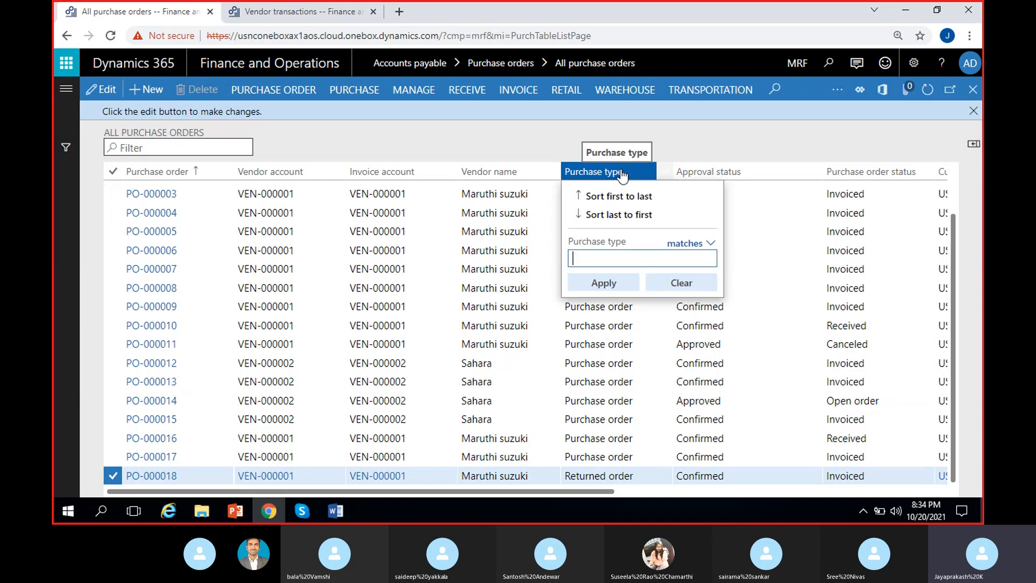
text(ret)
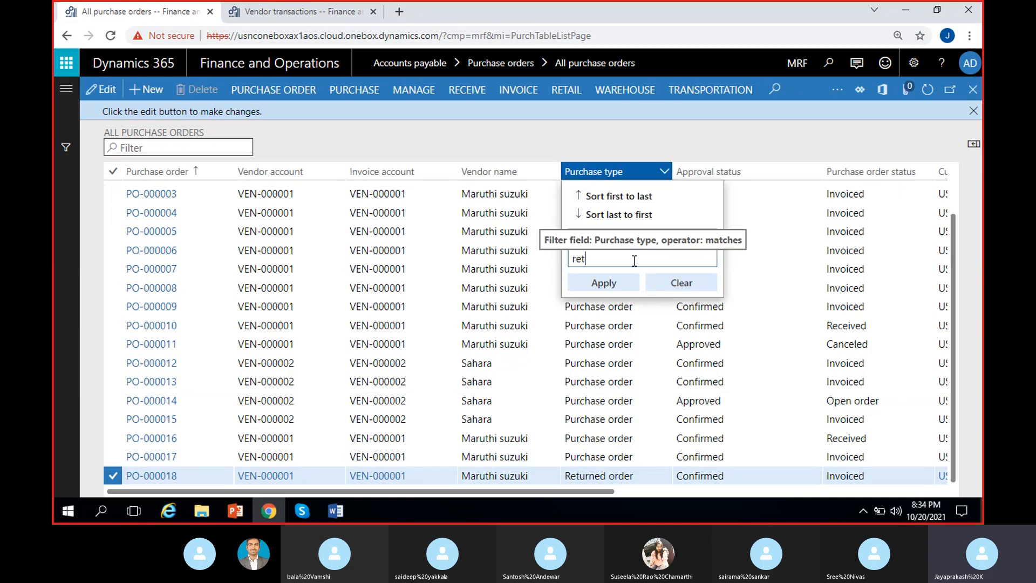
text(urn)
click(686, 243)
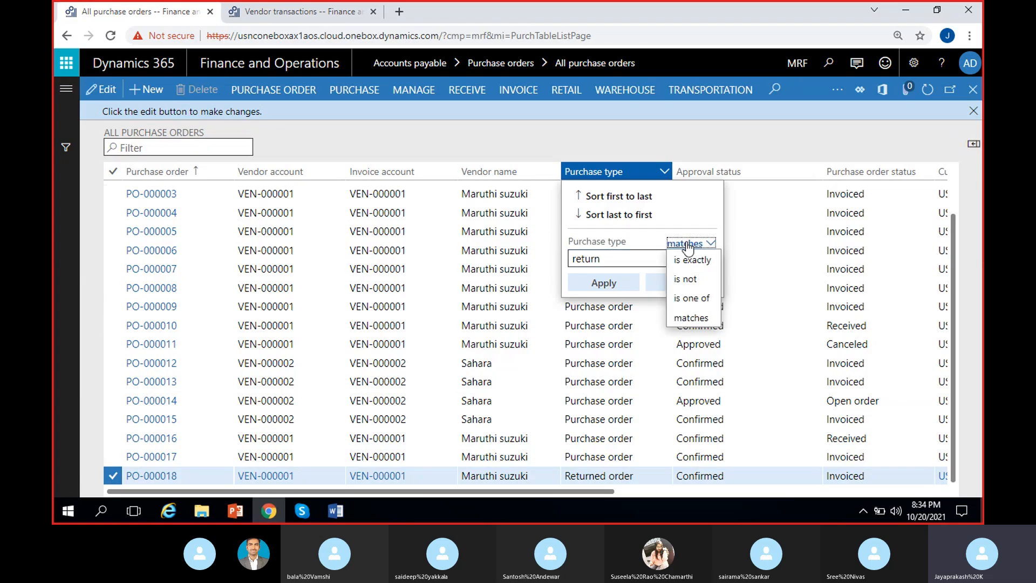
click(699, 319)
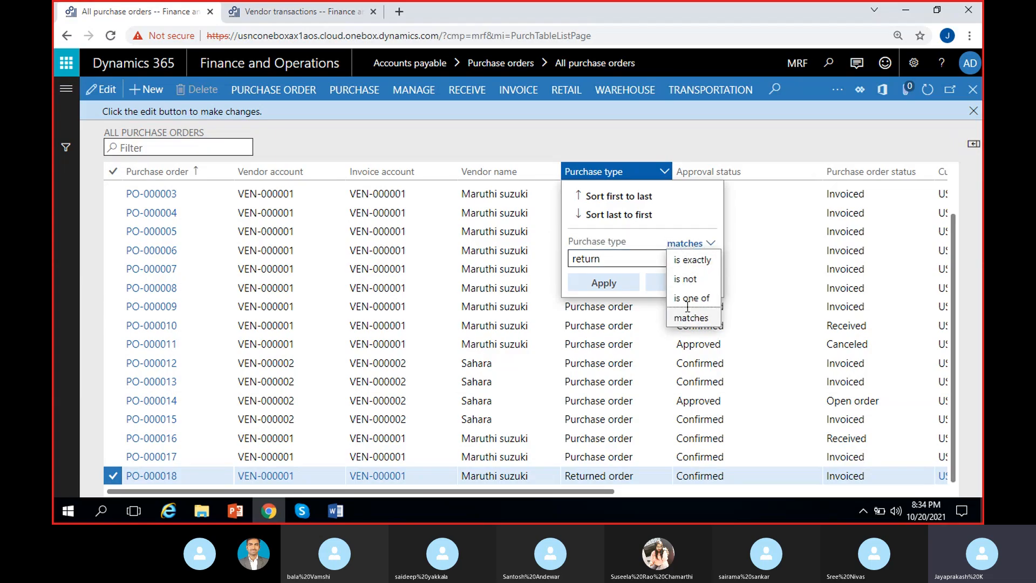
click(605, 285)
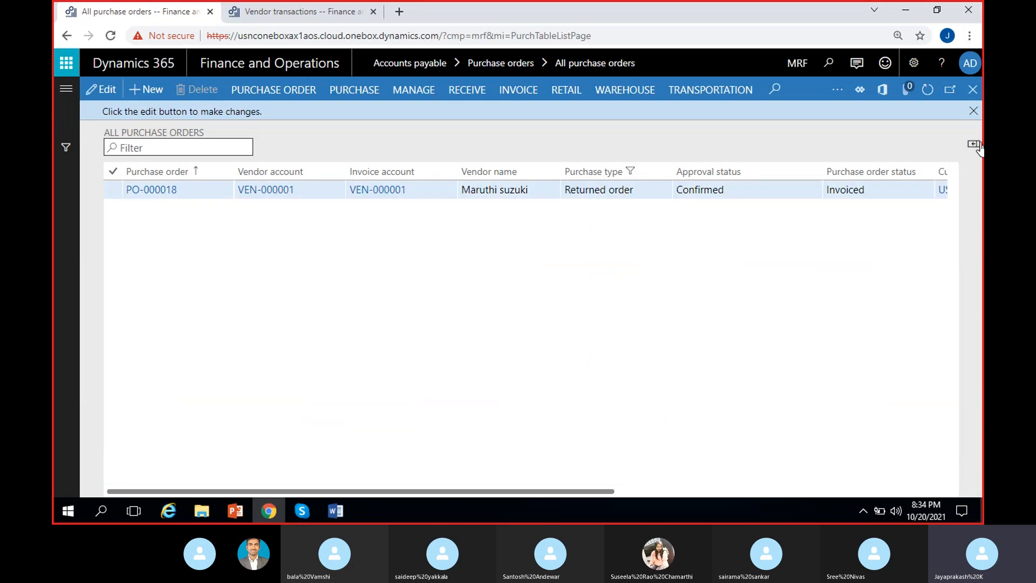
click(973, 110)
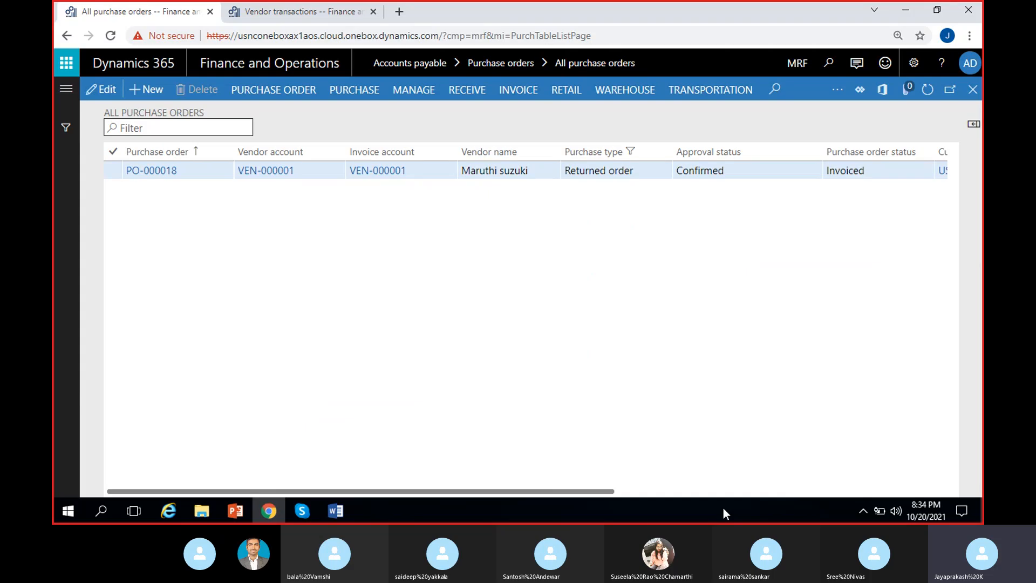
Step: Check the purchase order status of the Maruthi suzuki returned order
scroll(714, 361, right, 3)
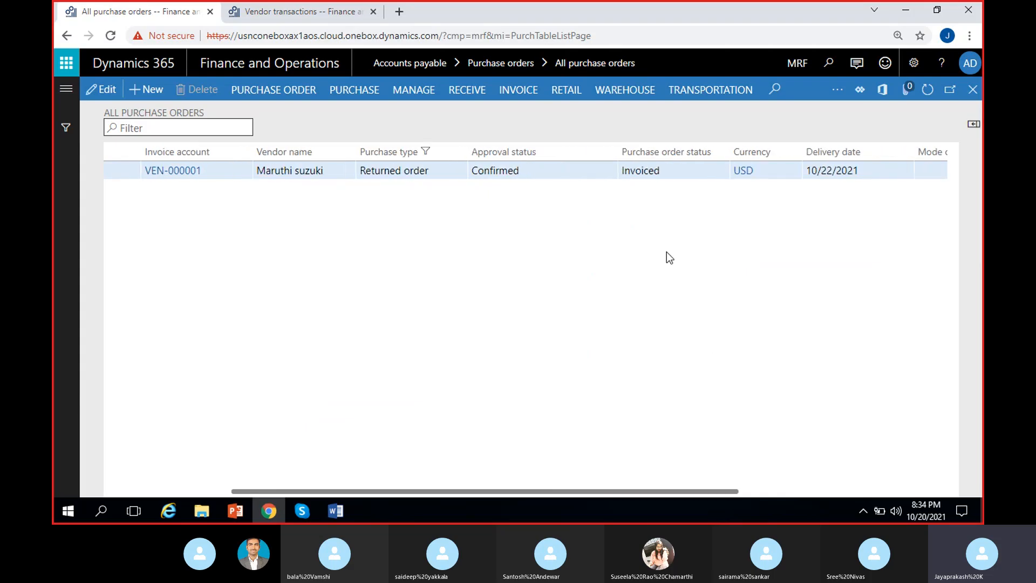
click(664, 171)
double_click(664, 172)
click(595, 337)
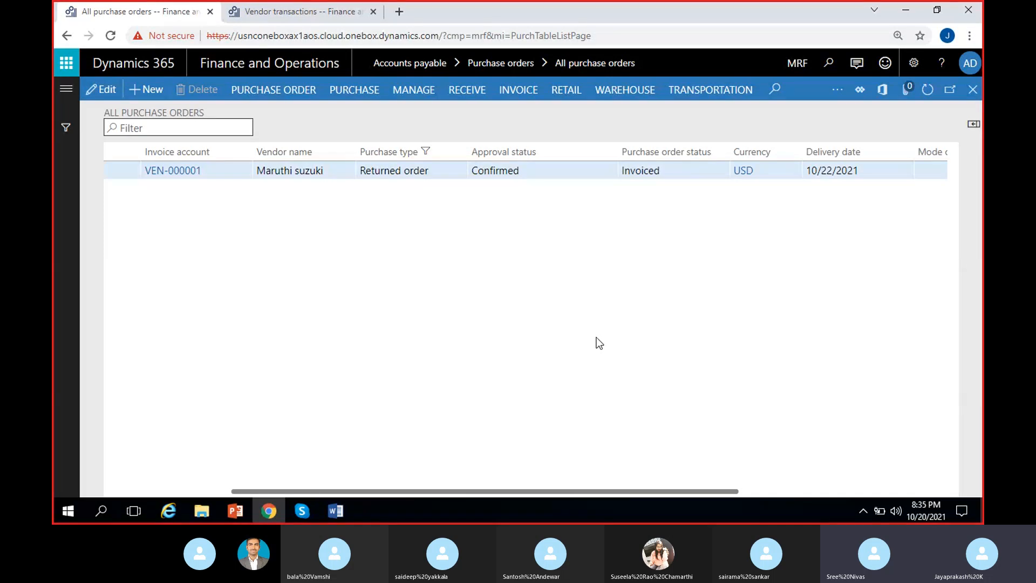
click(307, 512)
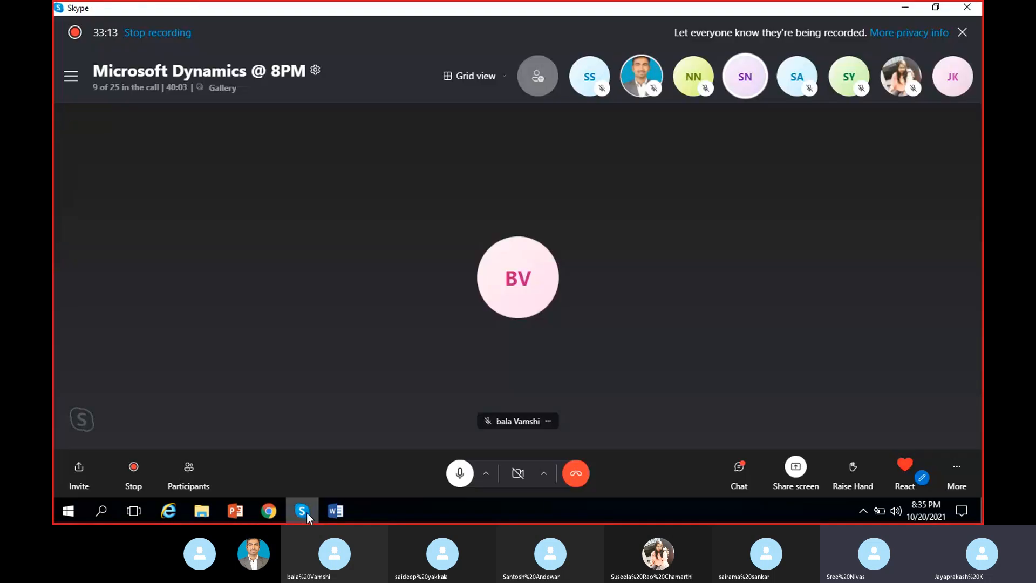
click(306, 512)
click(306, 512)
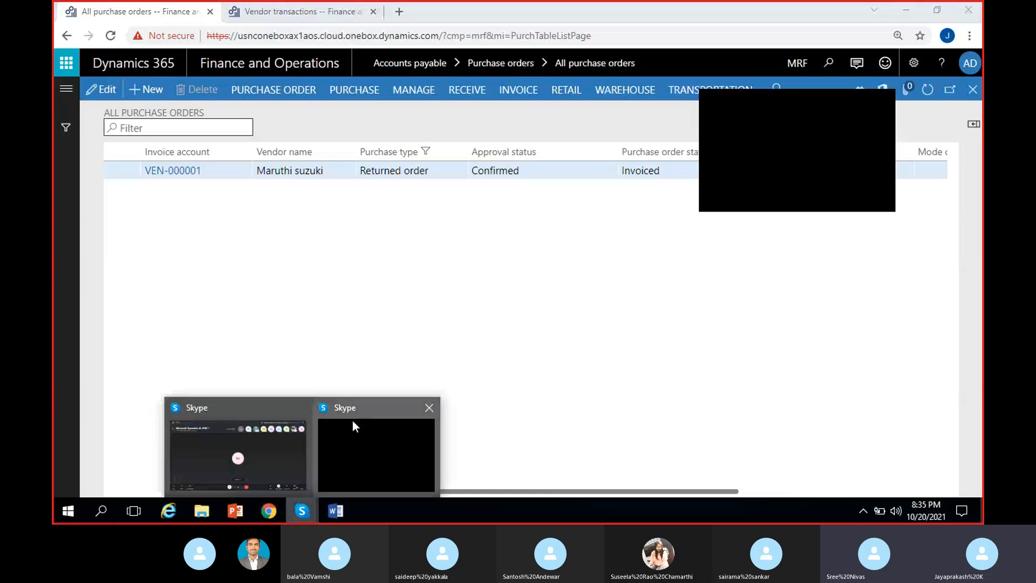
click(265, 448)
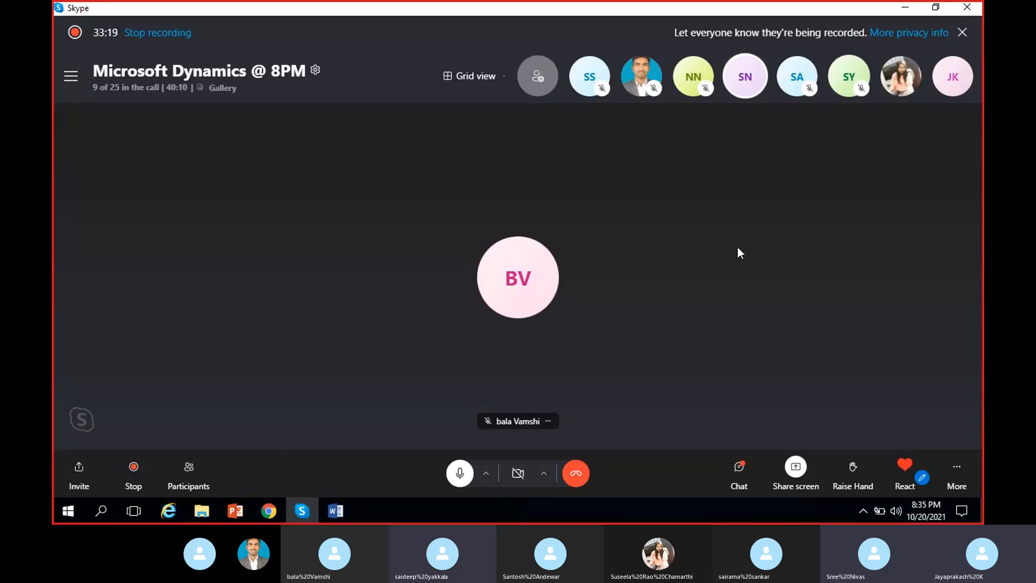
click(905, 8)
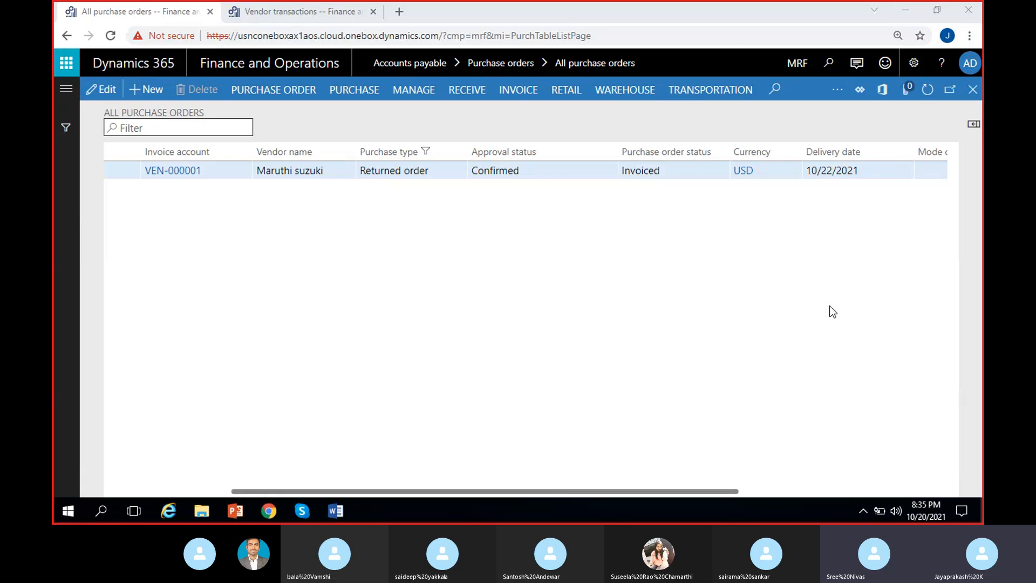
Step: Close the list of all purchase orders and switch to the vendor transactions of Maruthi suzuki
click(972, 94)
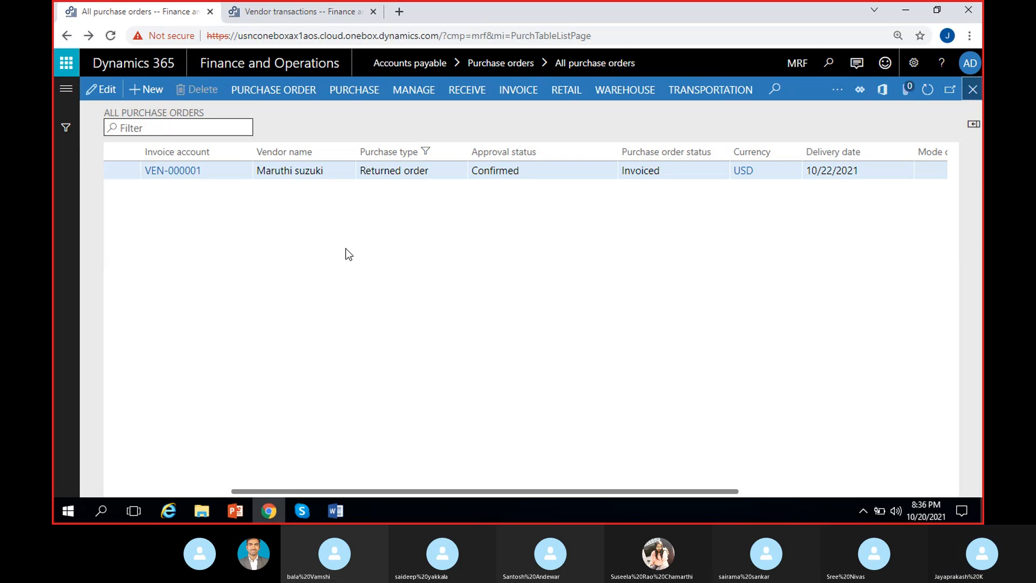
click(972, 89)
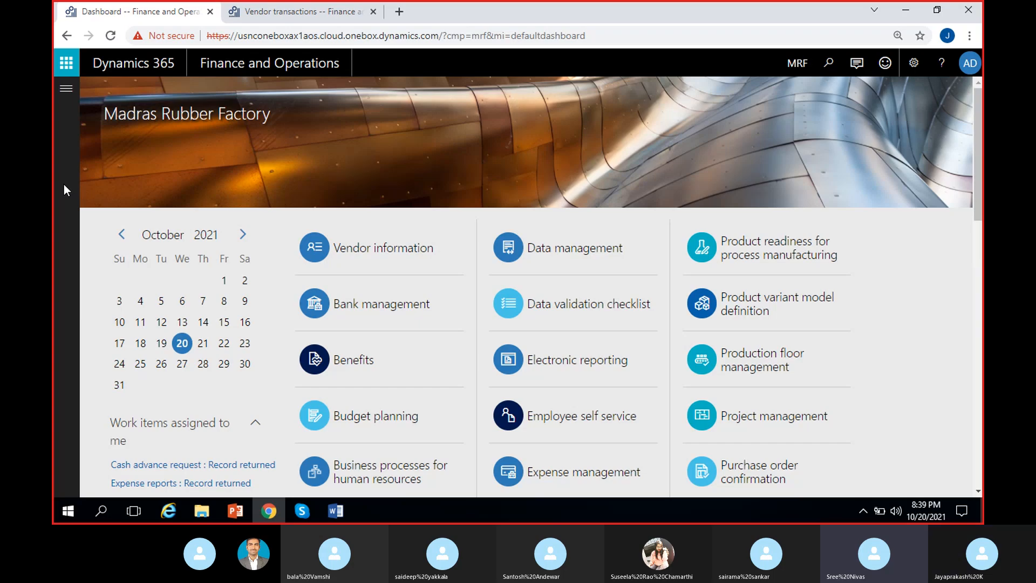
click(274, 16)
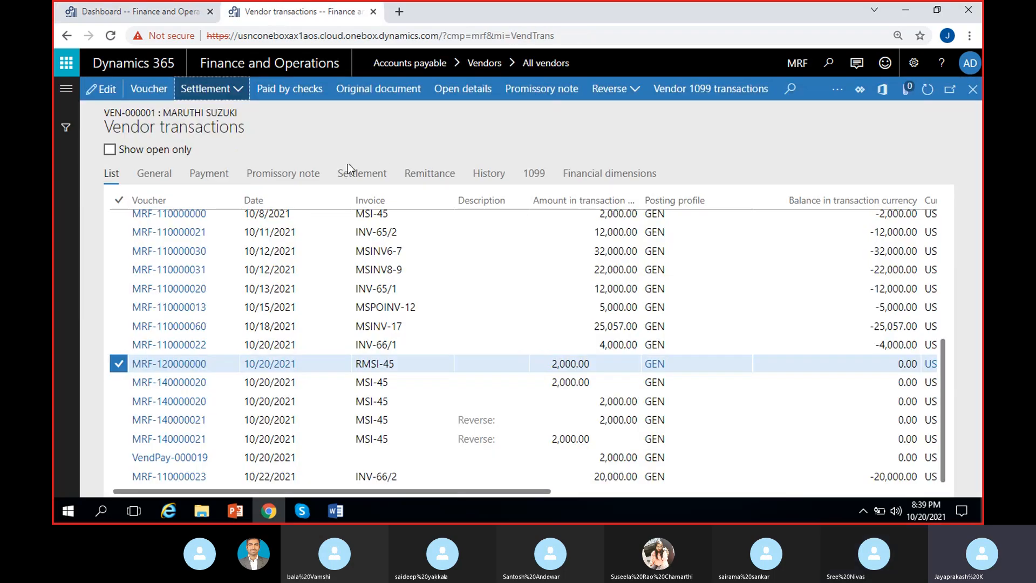
click(186, 16)
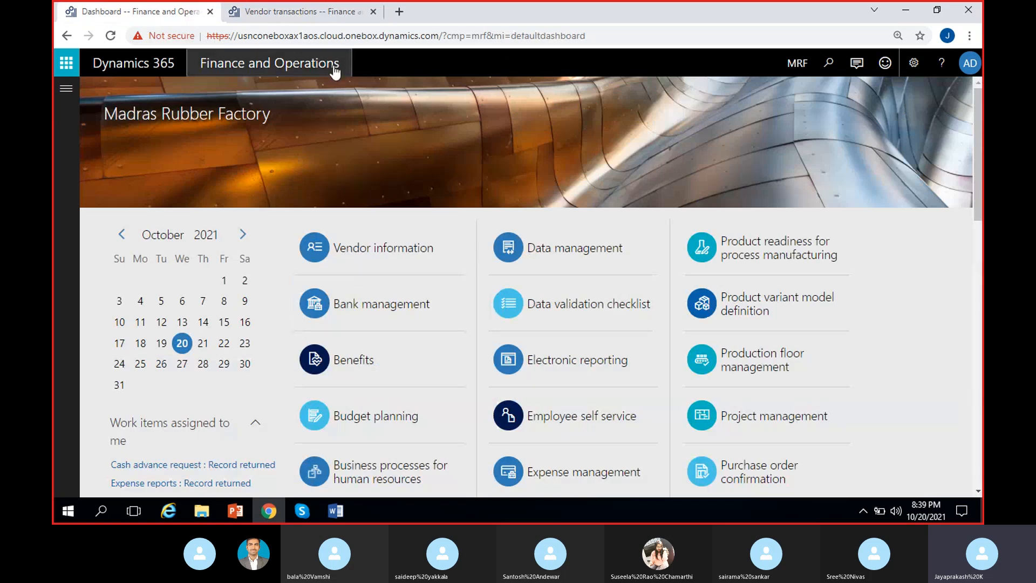
click(316, 16)
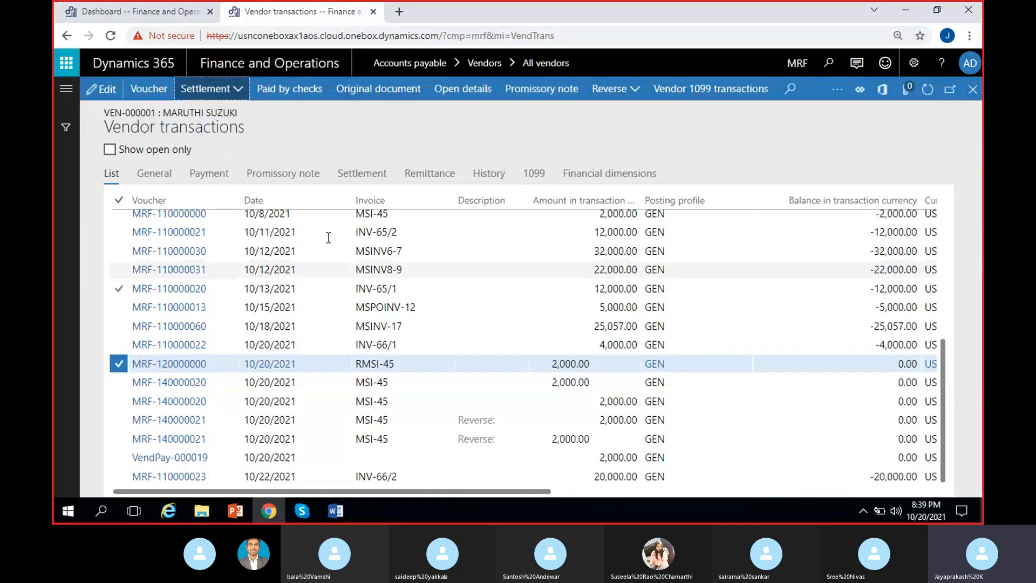
click(166, 18)
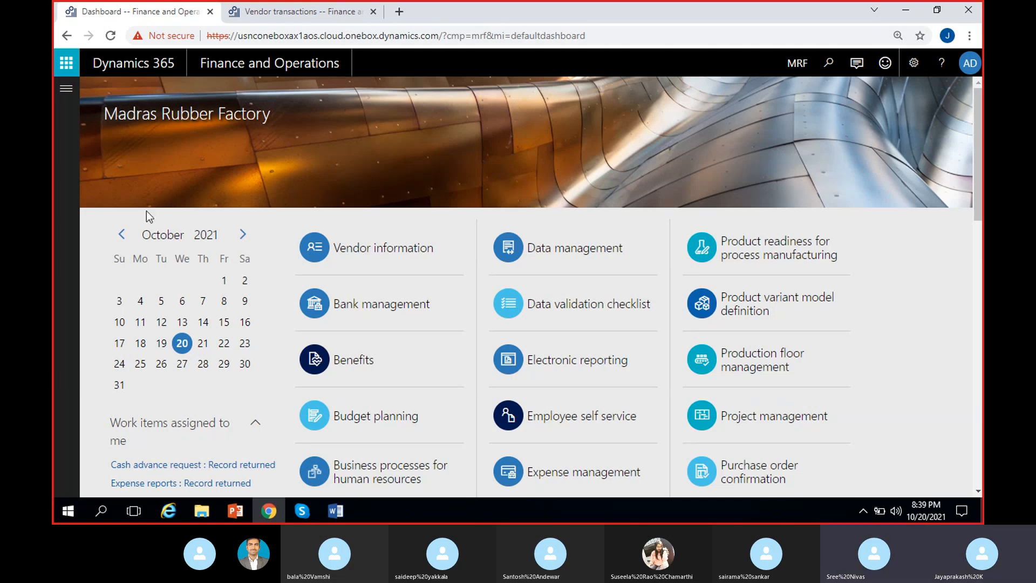
click(266, 16)
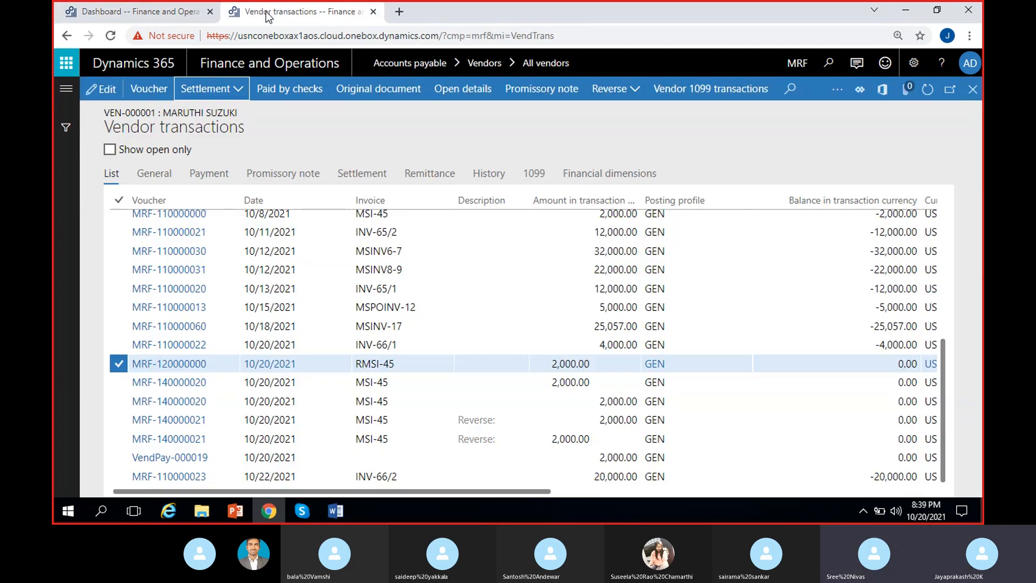
Step: Limit the Maruthi suzuki vendor transactions to open ones only
scroll(452, 354, up, 5)
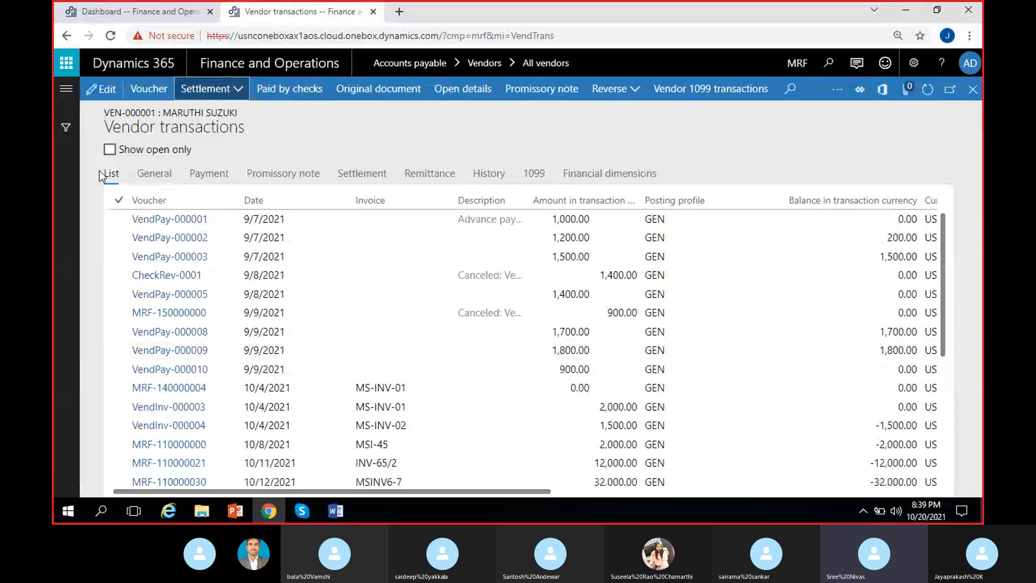
click(110, 150)
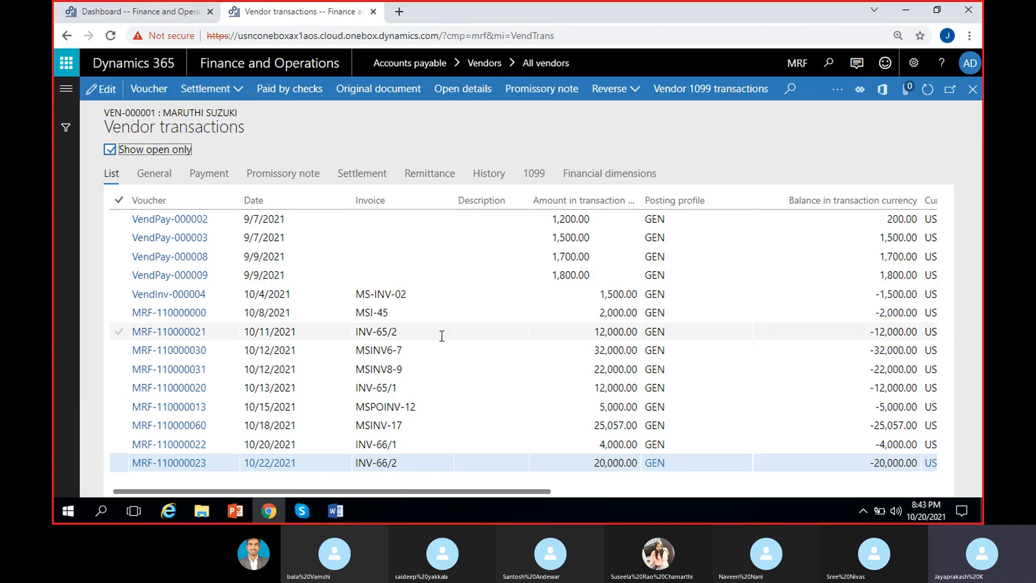
click(64, 385)
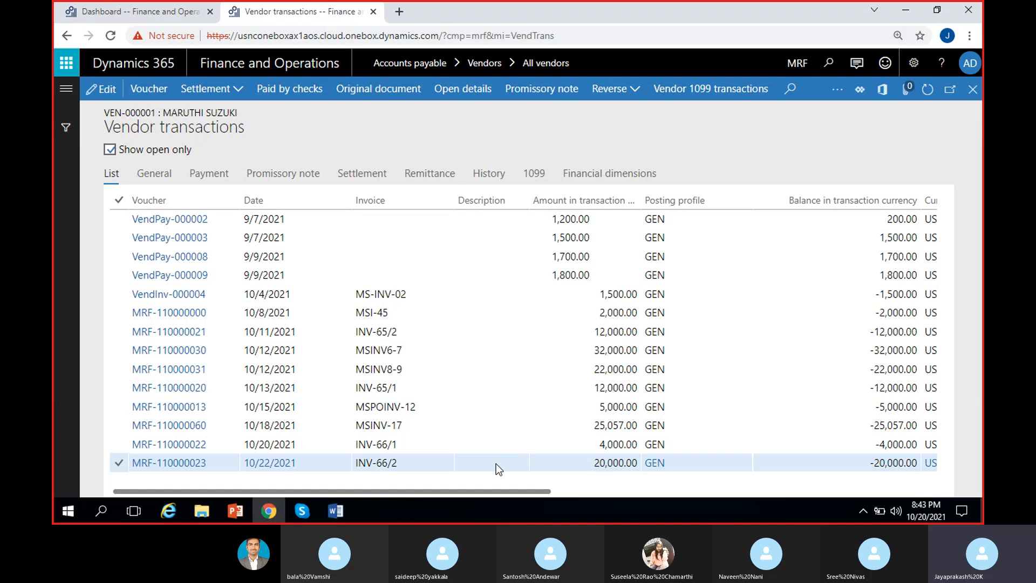
Step: Try to reverse the INV-65/2 vendor transaction, read the resulting message and dismiss it
click(397, 311)
ctrl+click(409, 332)
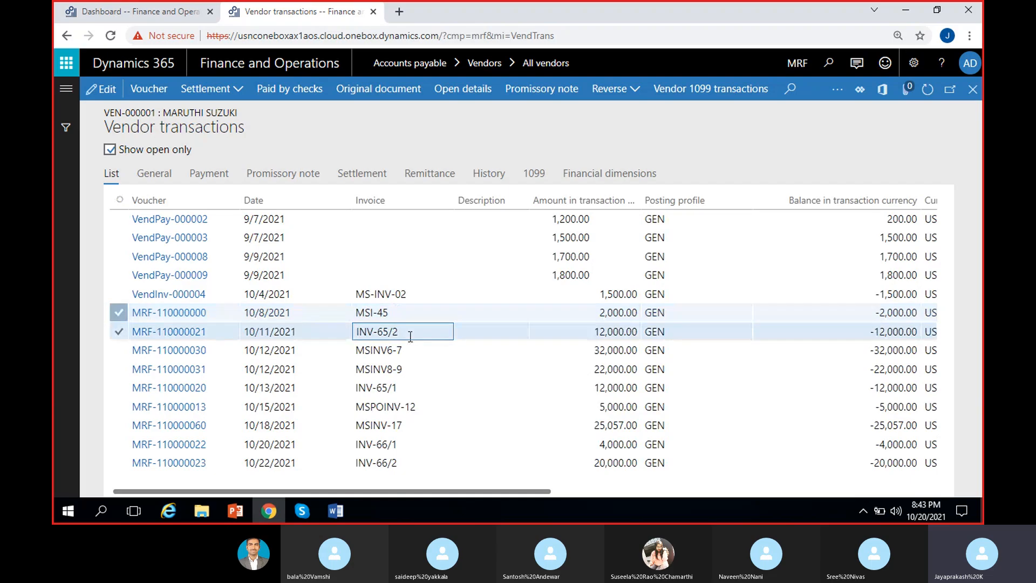
click(410, 335)
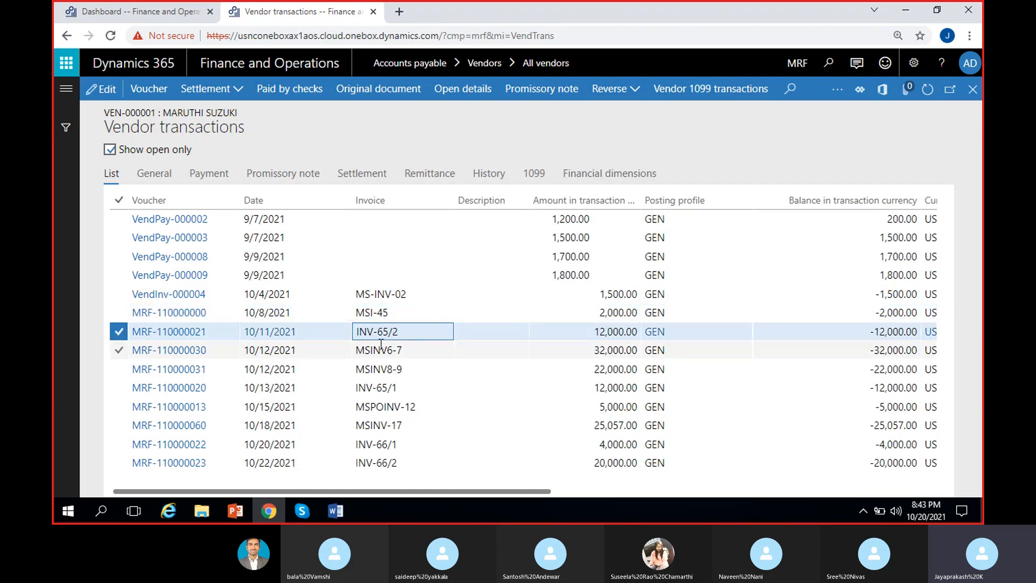
click(632, 97)
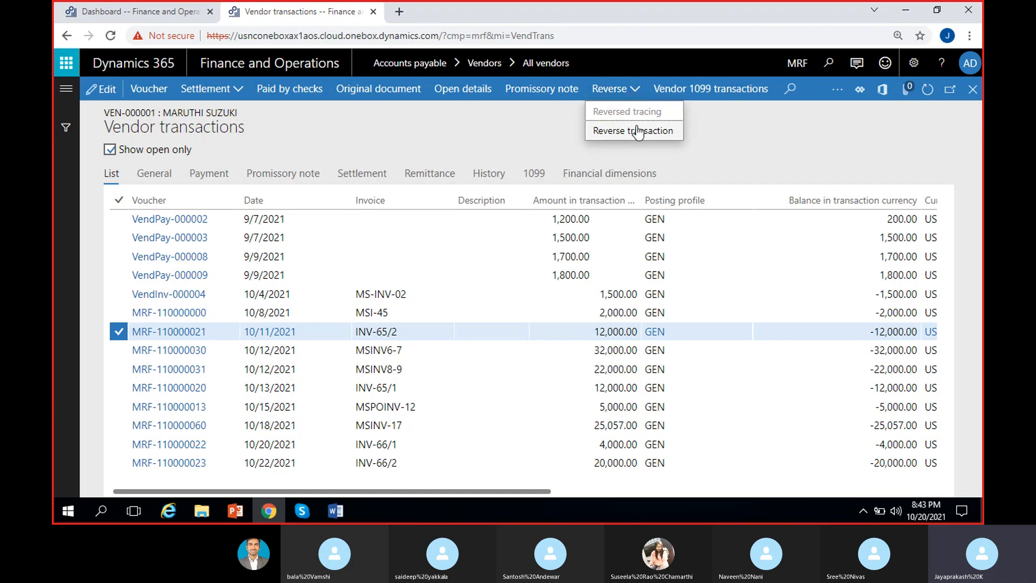
click(637, 130)
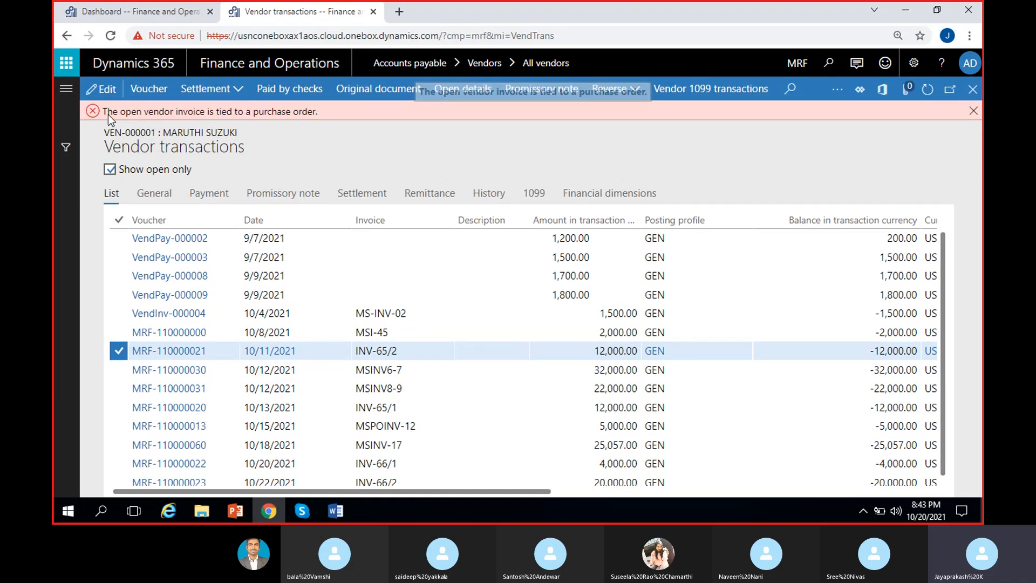
drag(103, 112, 321, 111)
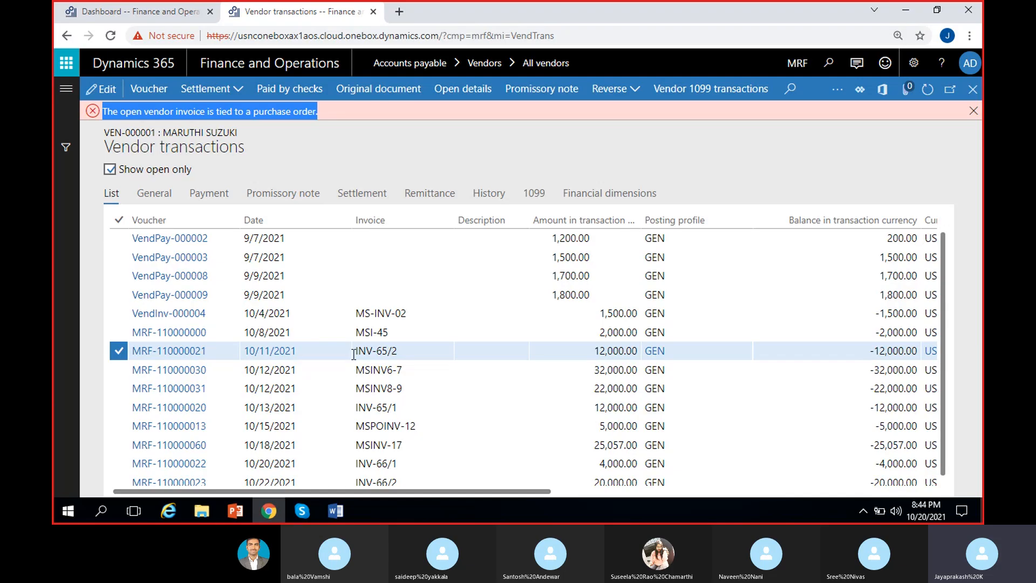
click(376, 350)
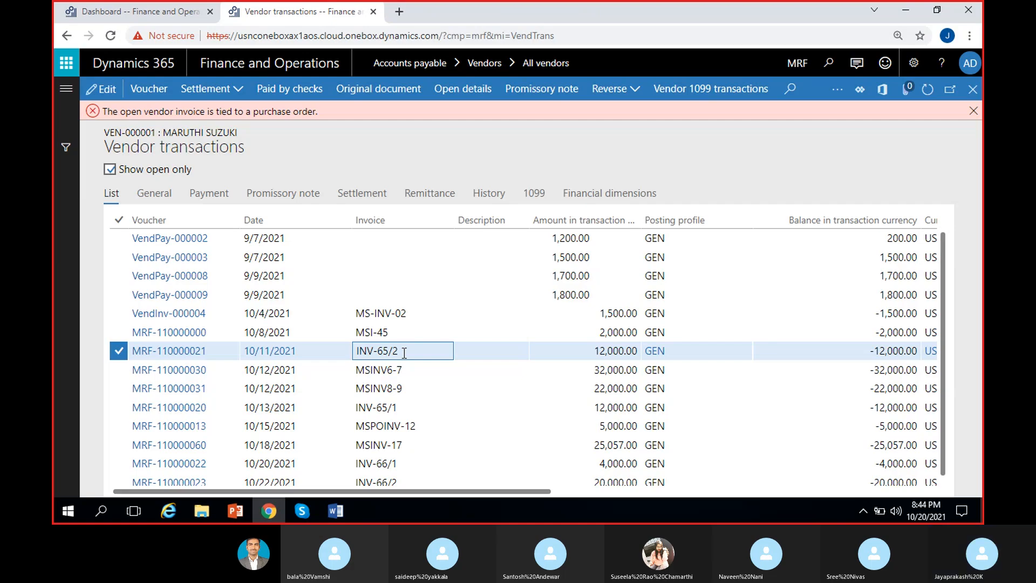
click(973, 111)
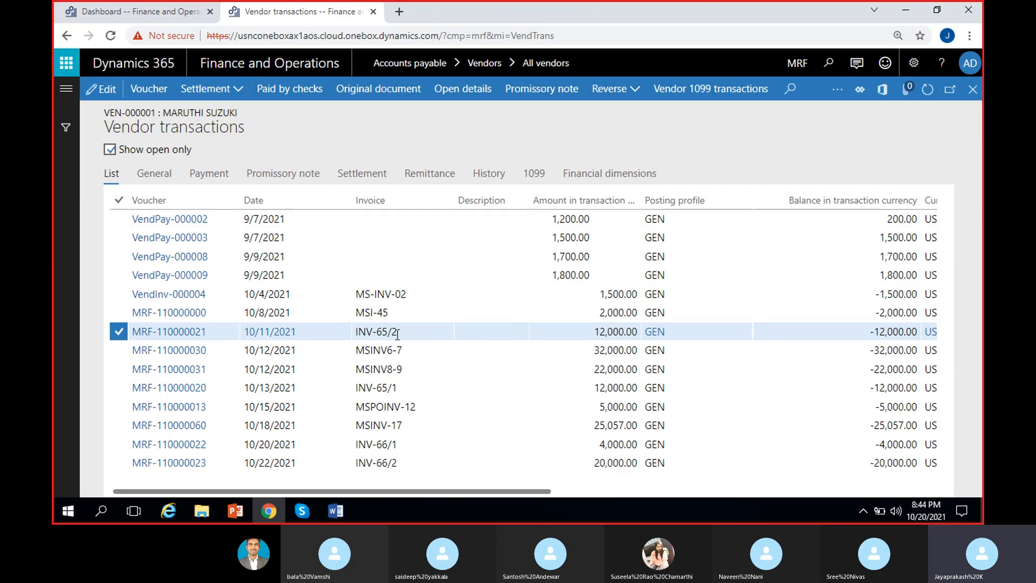
click(394, 330)
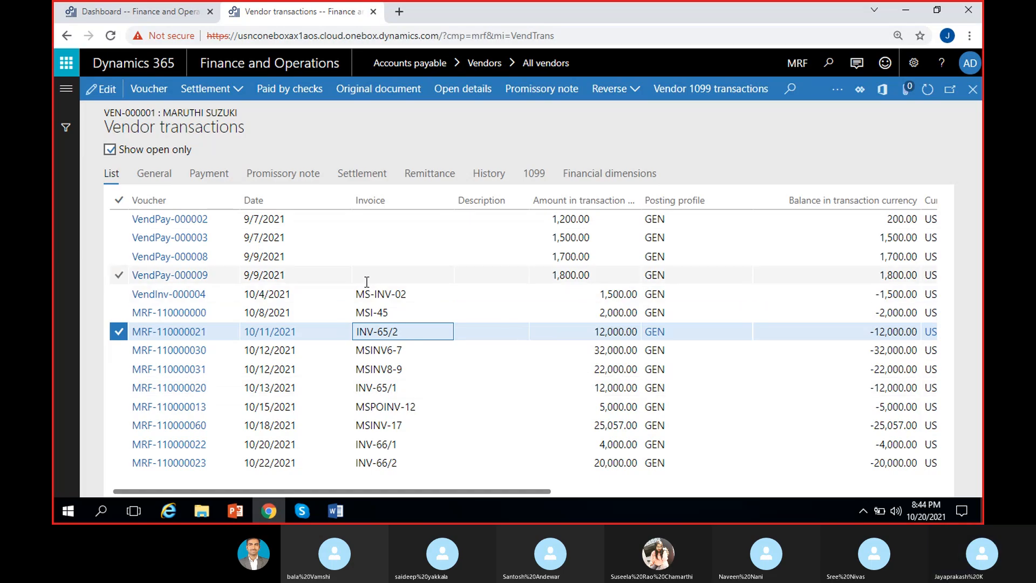
Step: Examine the original document of VendPay-000009 down to its payment line's method of payment, and return to the vendor transactions
click(392, 272)
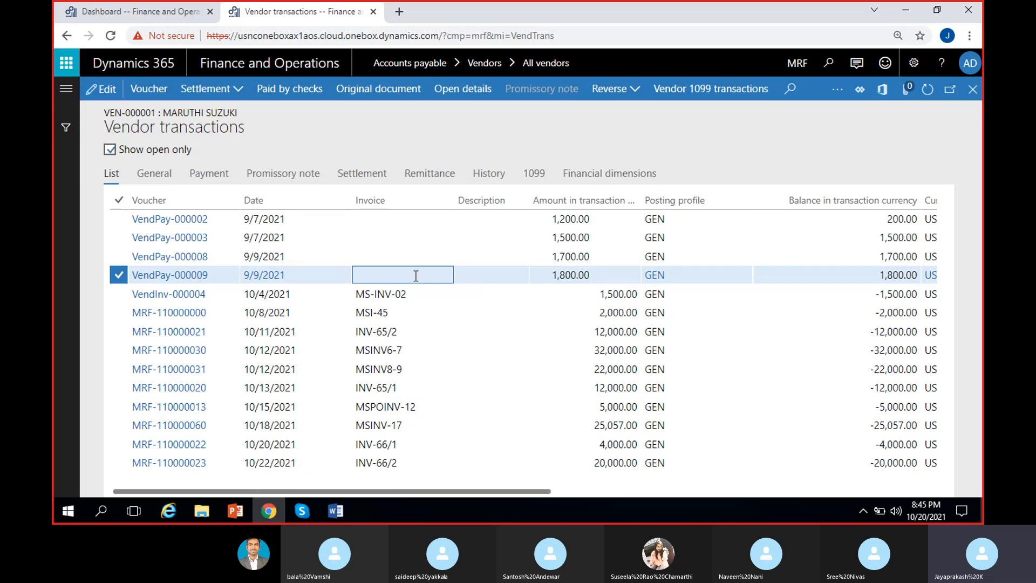
drag(450, 490, 429, 495)
click(363, 91)
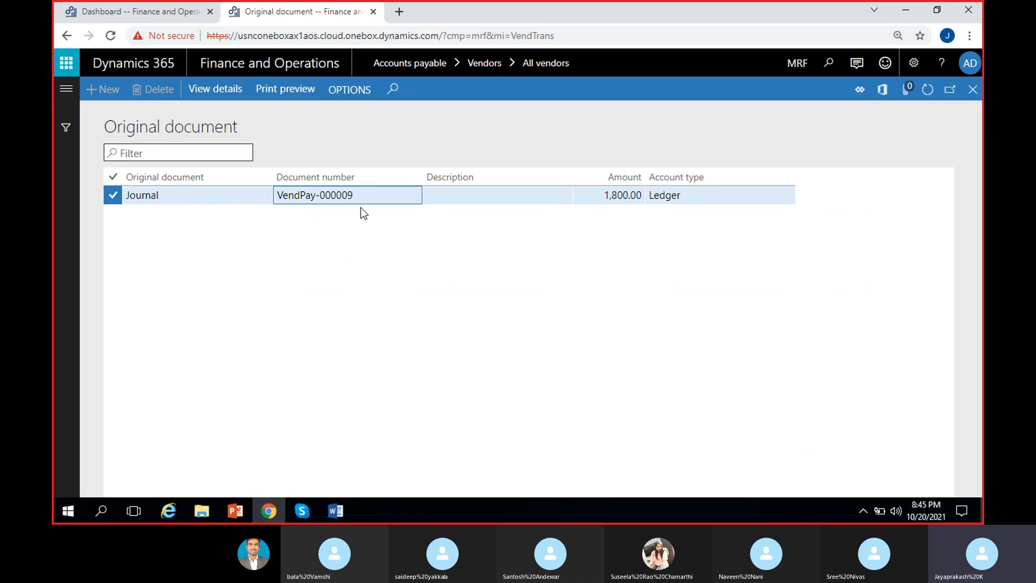
click(213, 89)
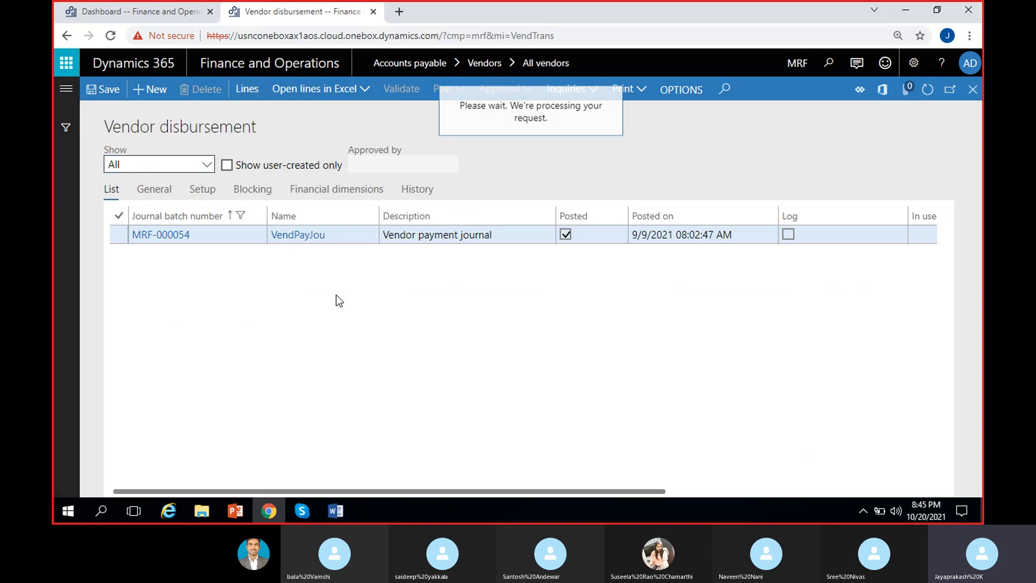
scroll(440, 297, right, 10)
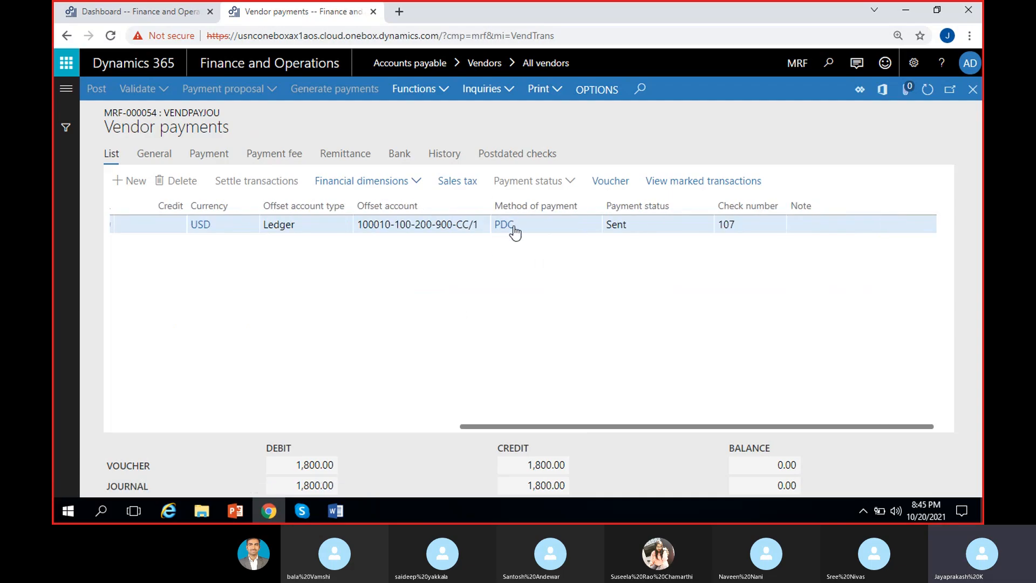
click(972, 92)
click(972, 93)
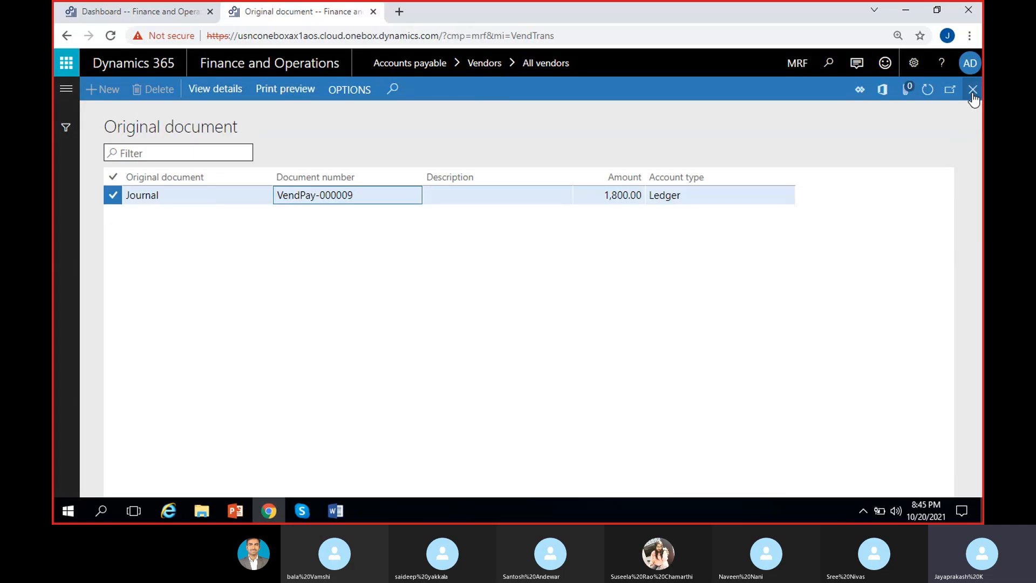
click(972, 92)
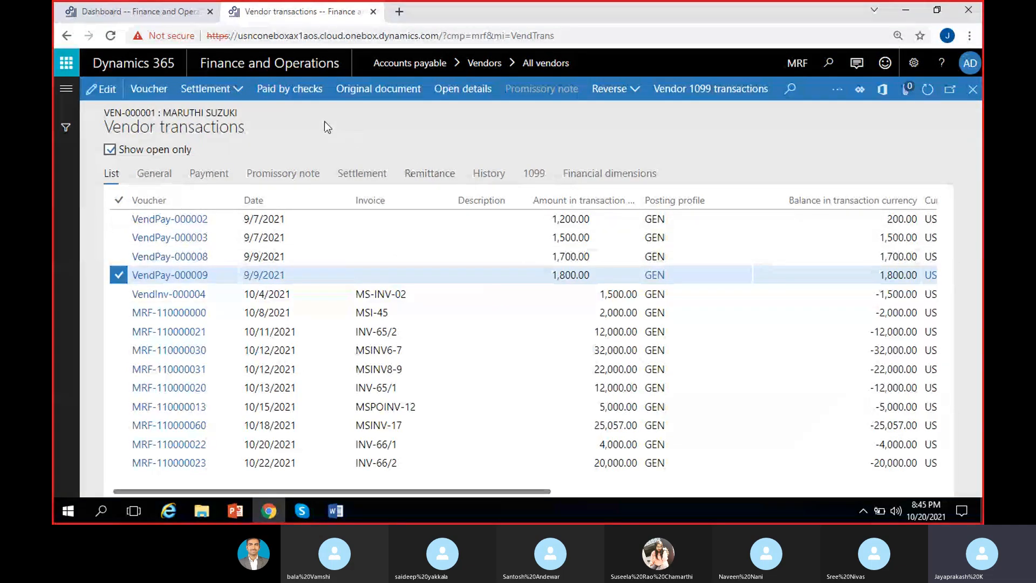
Step: Try to reverse the VendPay-000009 payment transaction, read the resulting message and dismiss it
click(614, 89)
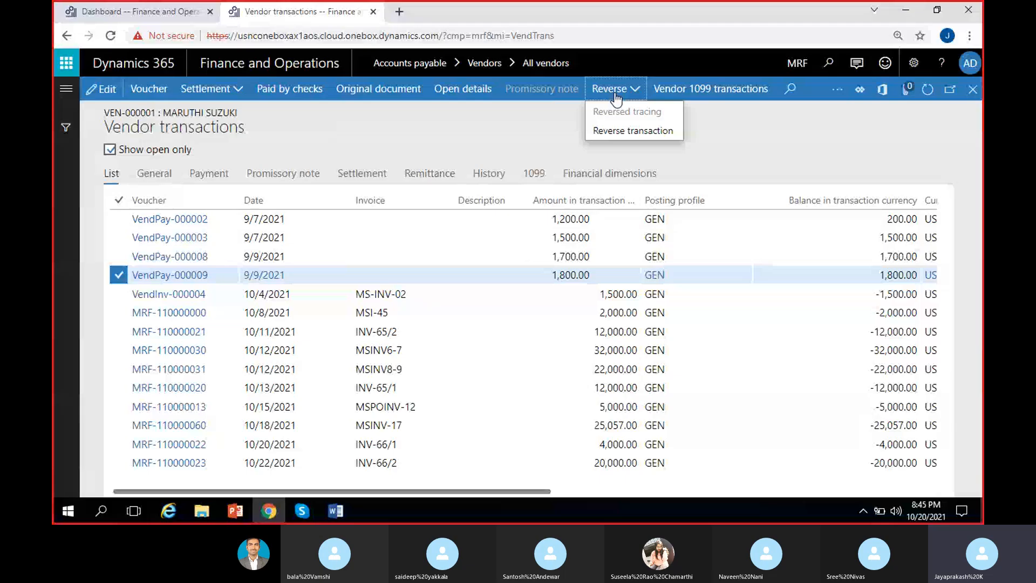
click(634, 130)
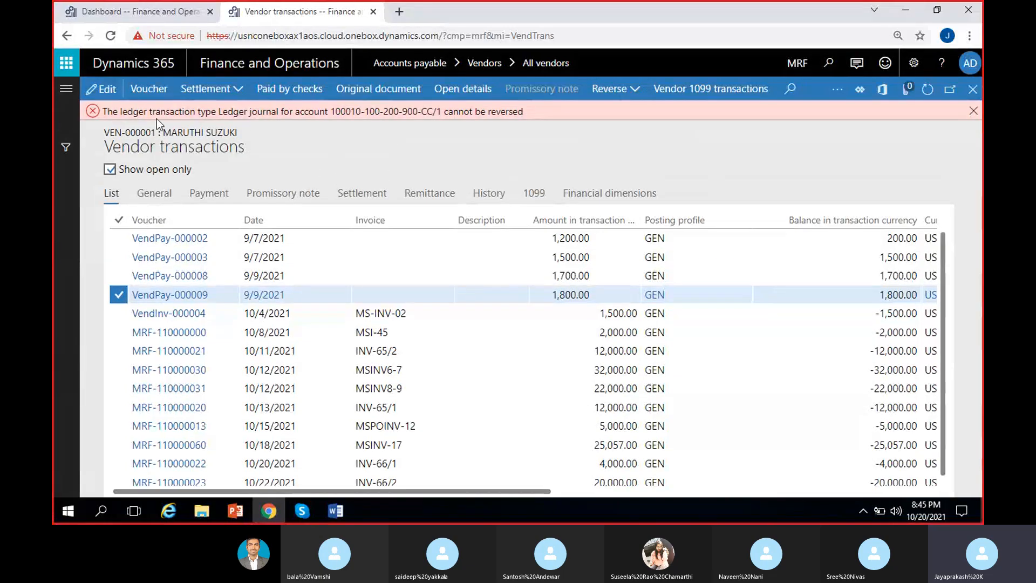
drag(102, 112, 525, 108)
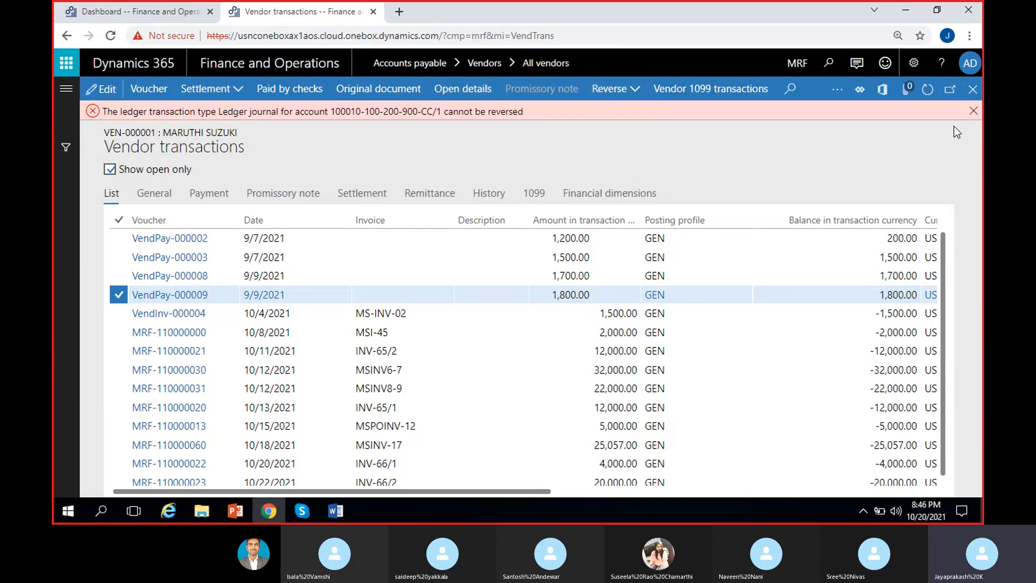
click(974, 110)
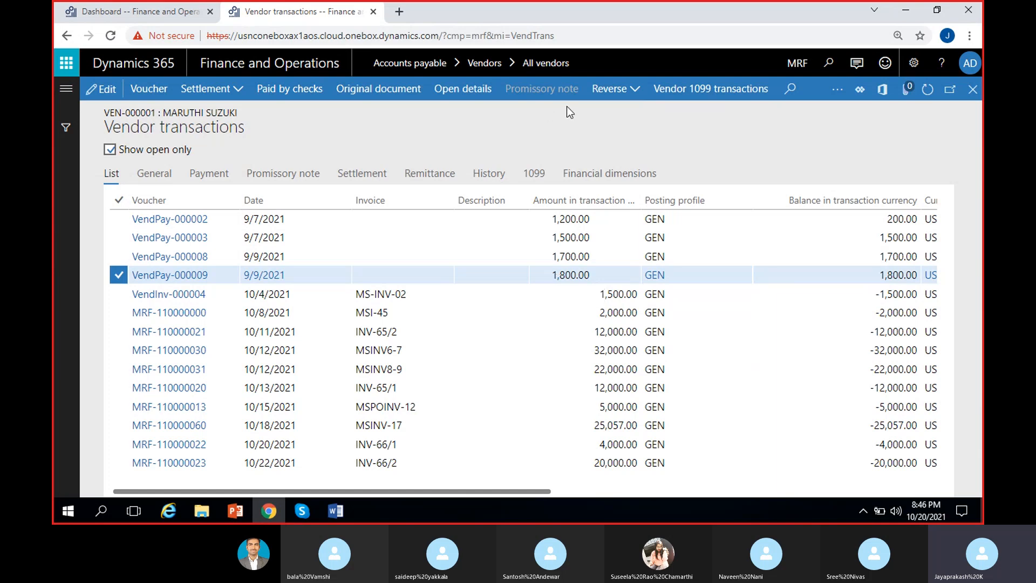
Step: Examine the open INV-65/2 vendor transaction, check the Credit note page of the MS Dynamics 8 PM Word document, and return to the transactions
click(383, 331)
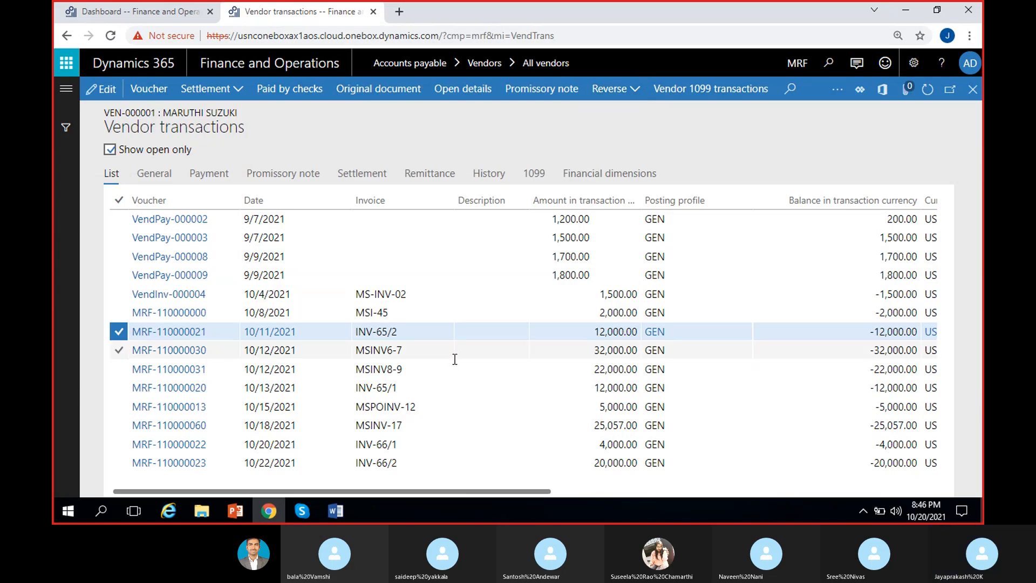
scroll(483, 414, right, 2)
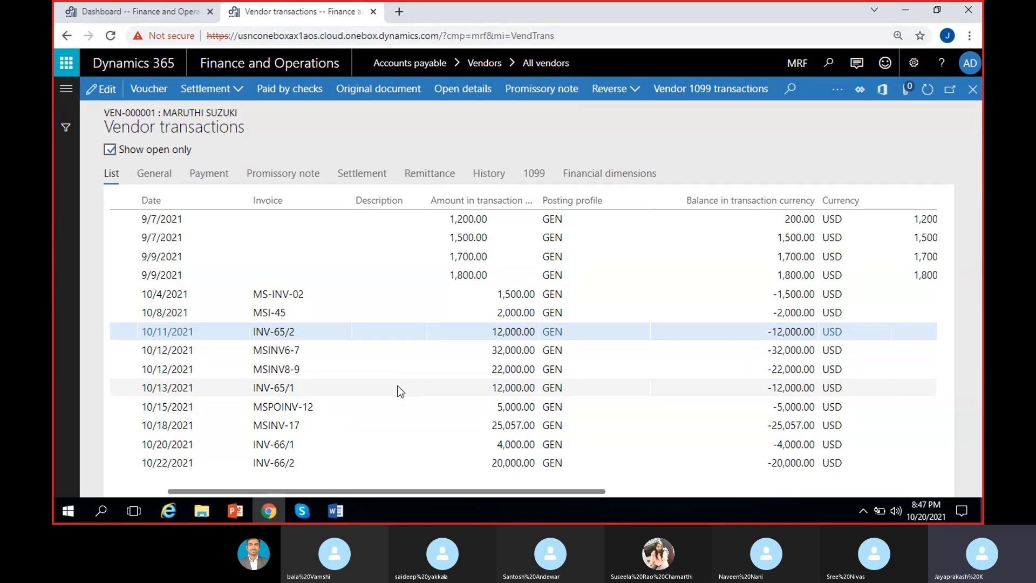
click(335, 510)
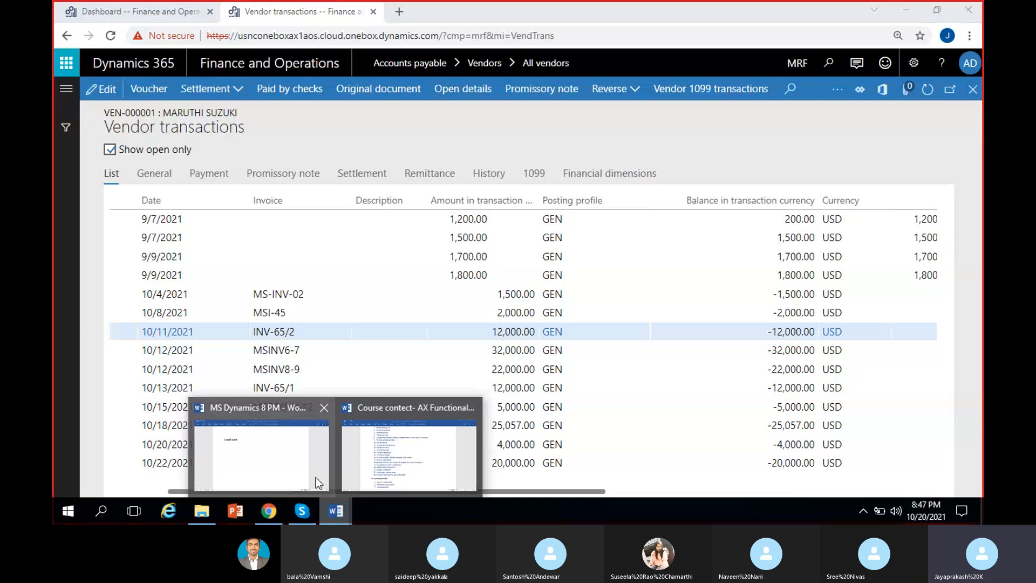
click(298, 464)
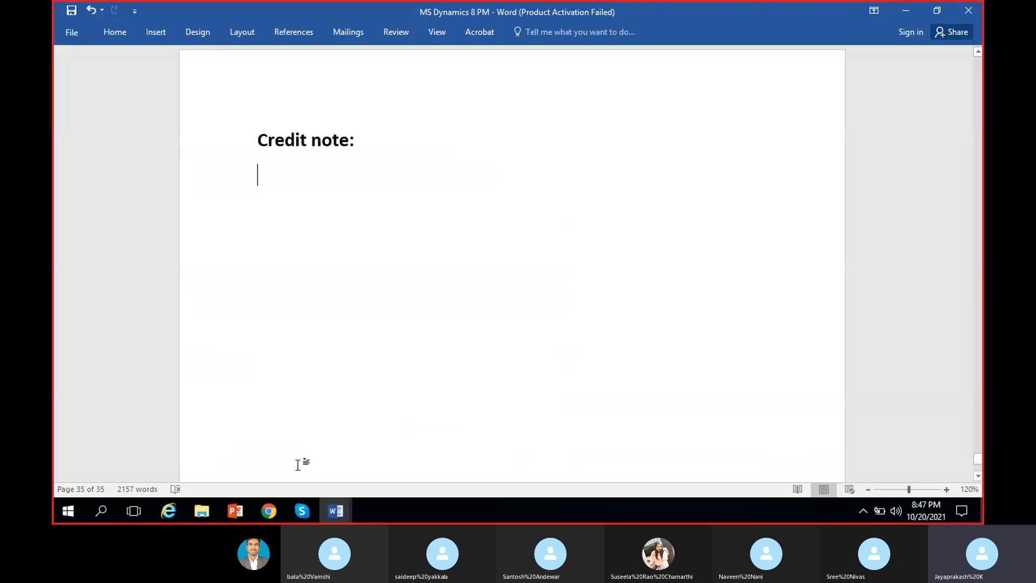
click(904, 11)
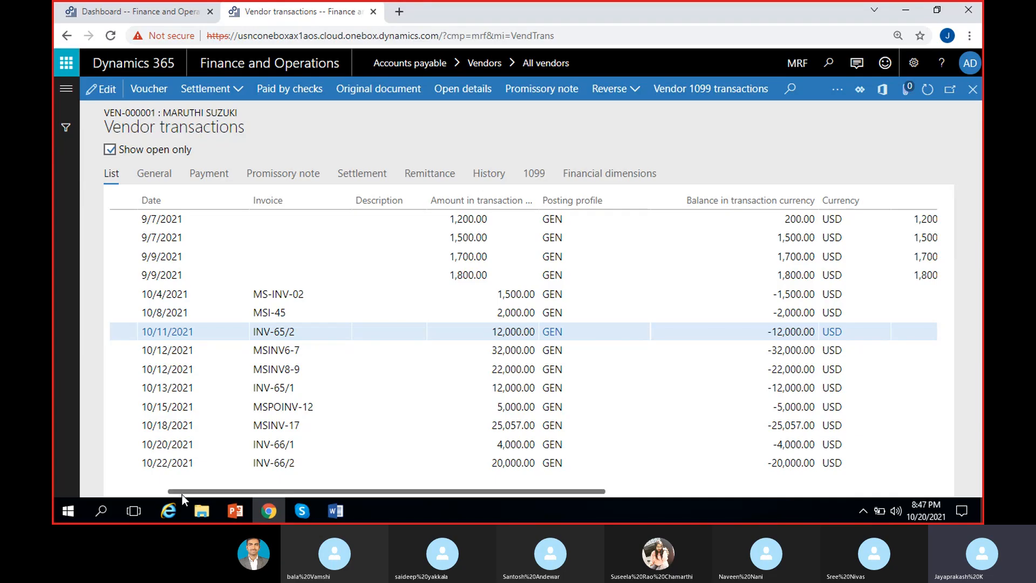
drag(183, 495, 115, 494)
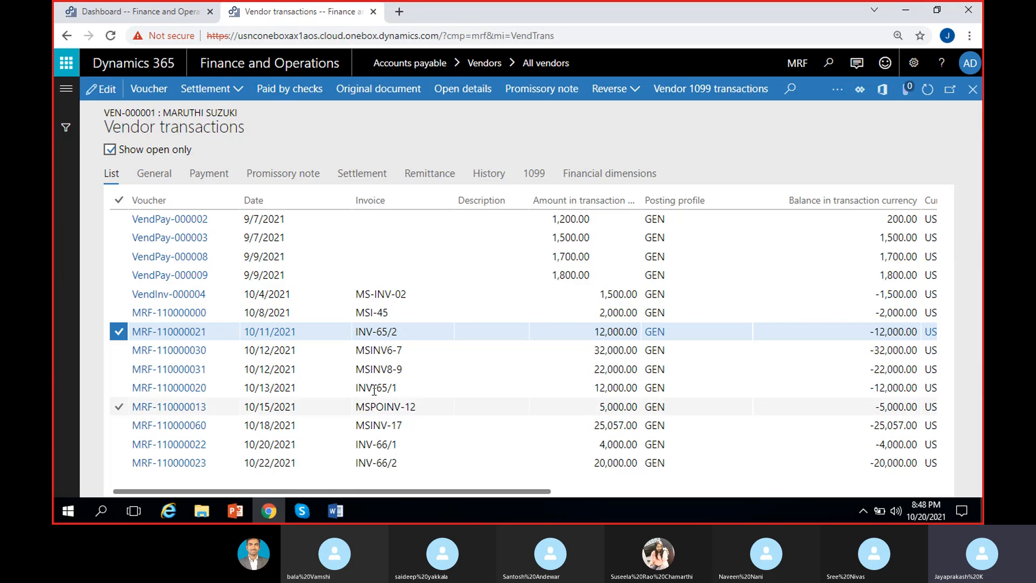
Step: Examine the open MSI-45 invoice transaction and its amount in the Maruthi suzuki vendor transactions
click(430, 313)
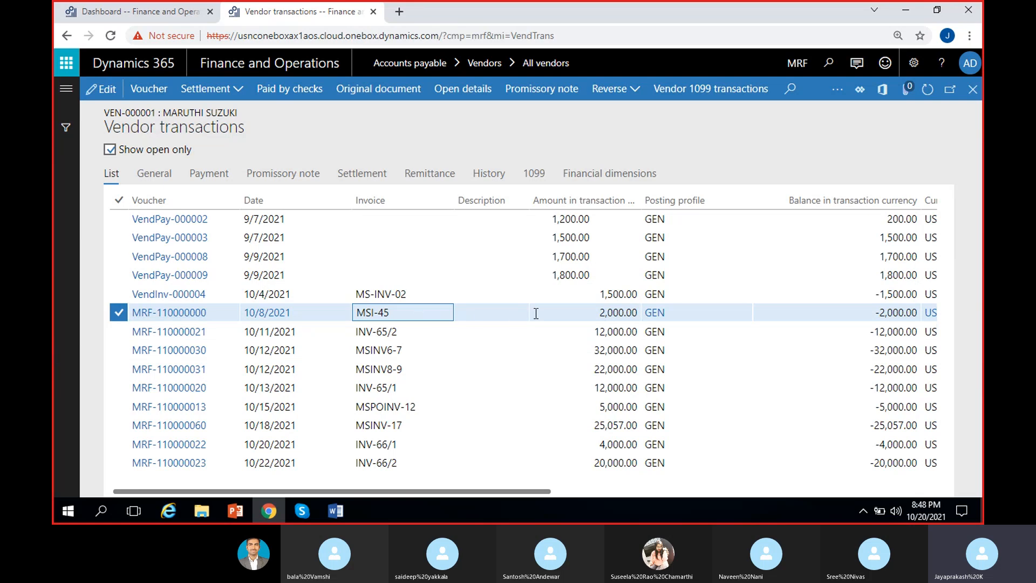
click(589, 313)
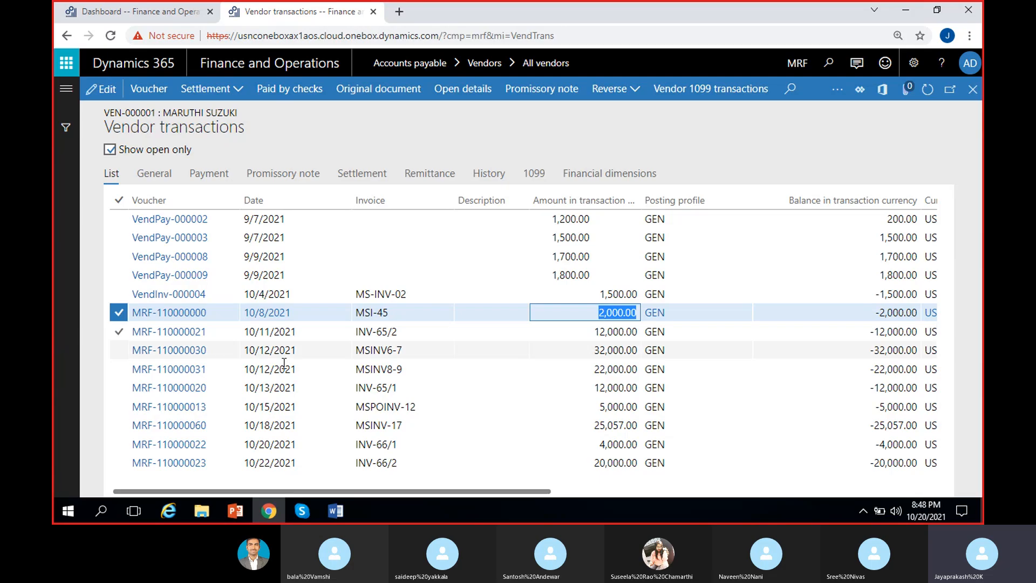
click(388, 311)
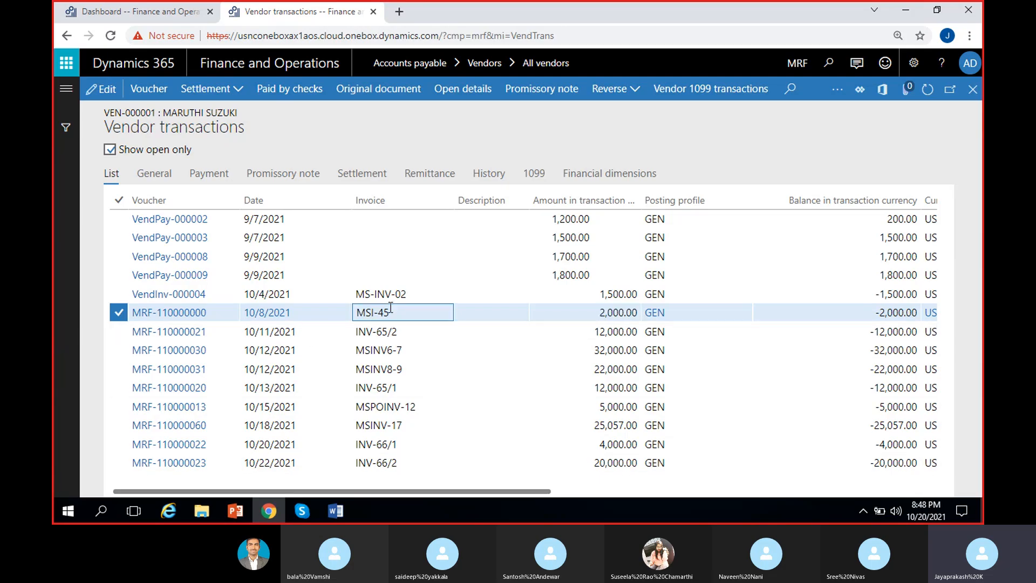
click(70, 307)
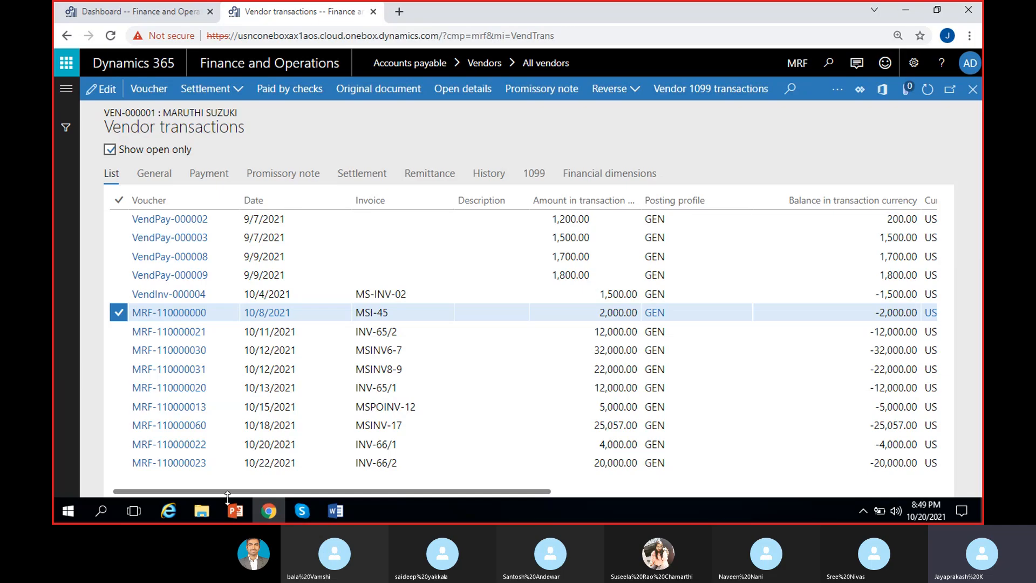
Step: Switch to the Course contect- AX Functional1 Word document and point out Accounts payable topic 23, Inquiries and reports, Ap Parameters
mouse_move(332, 517)
click(408, 448)
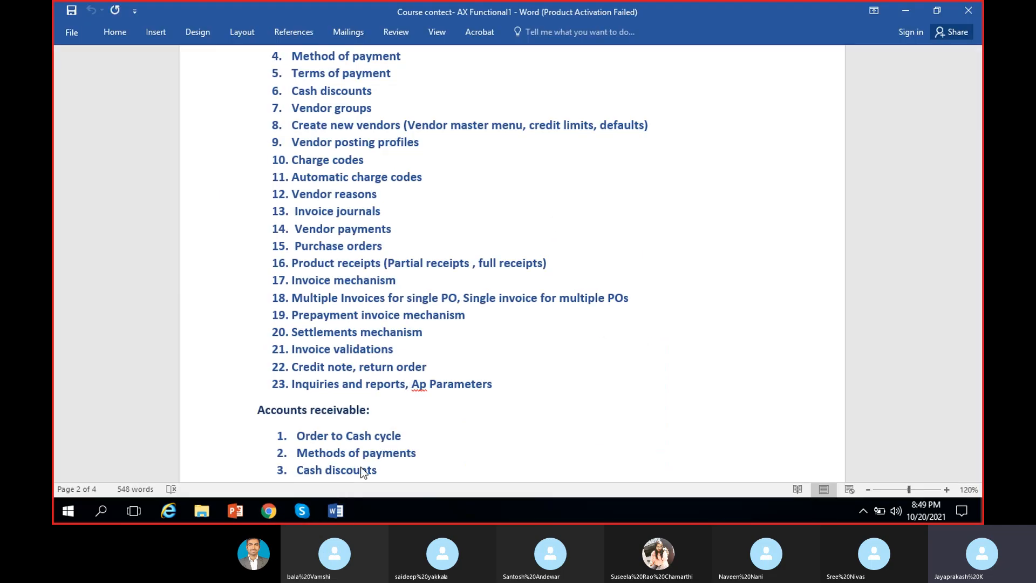
drag(495, 386, 294, 387)
click(504, 392)
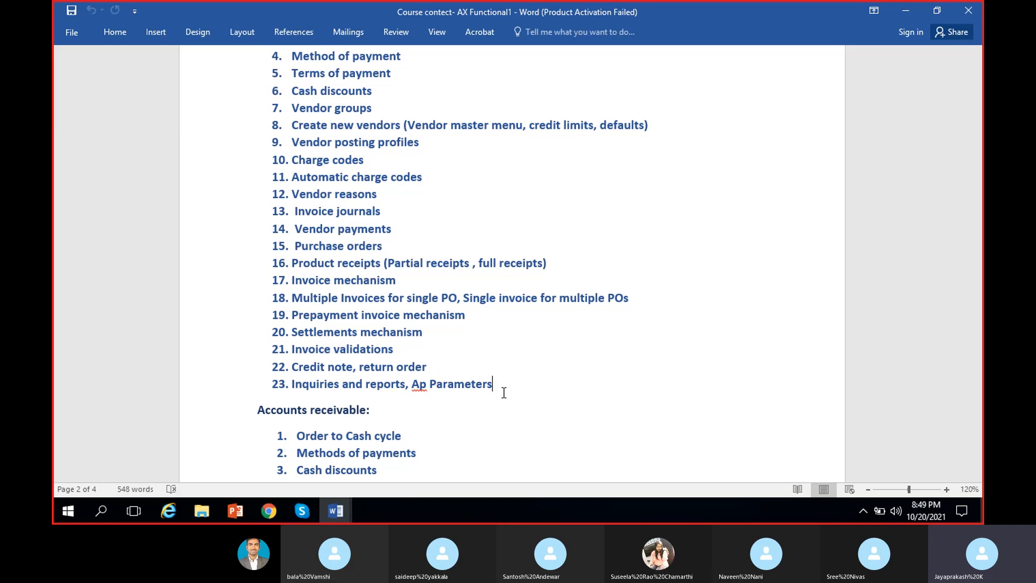
drag(499, 391, 292, 392)
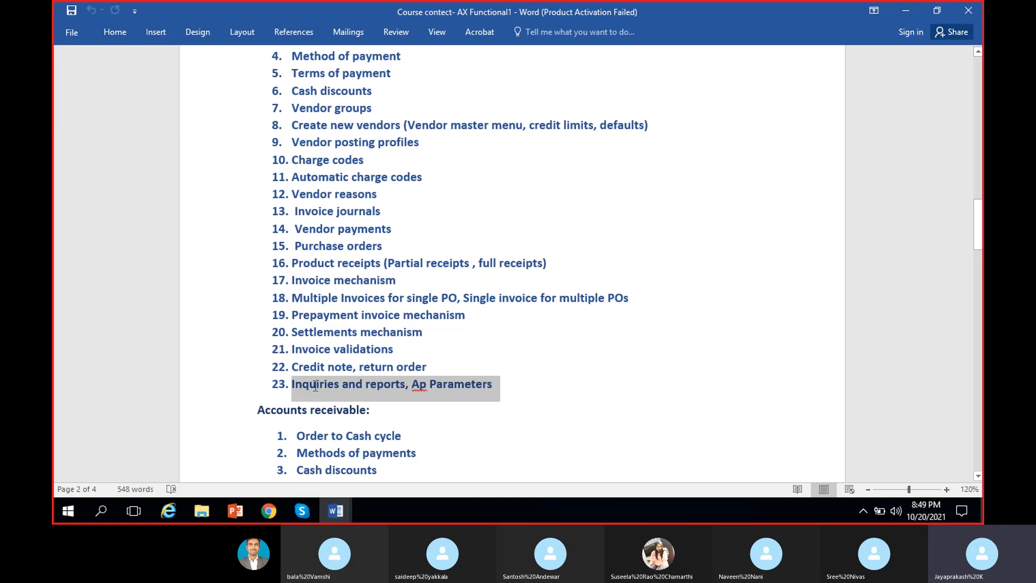
click(389, 391)
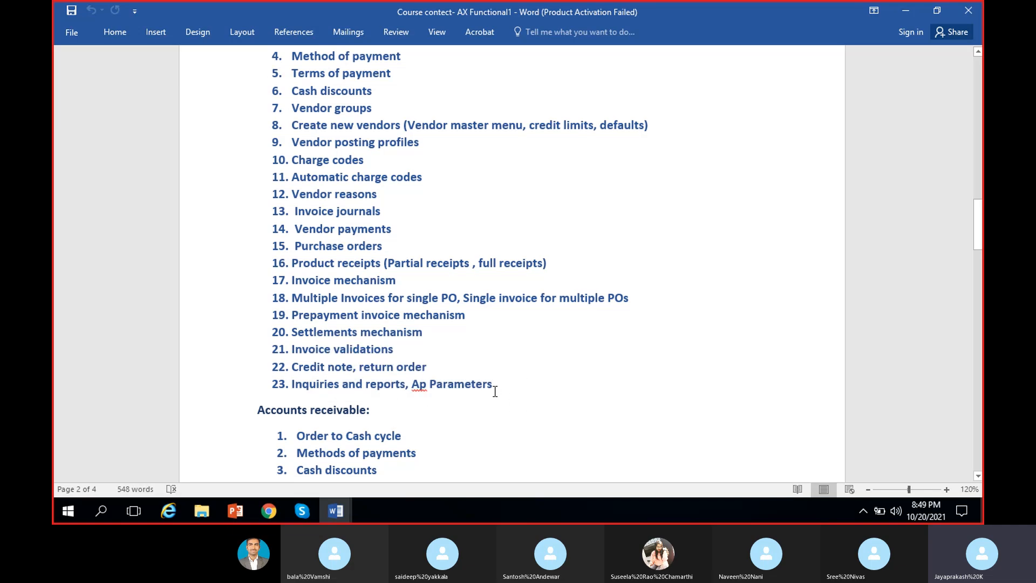
Step: Review the Accounts payable topics in the course outline from P to P cycle through Inquiries and reports
scroll(426, 385, up, 3)
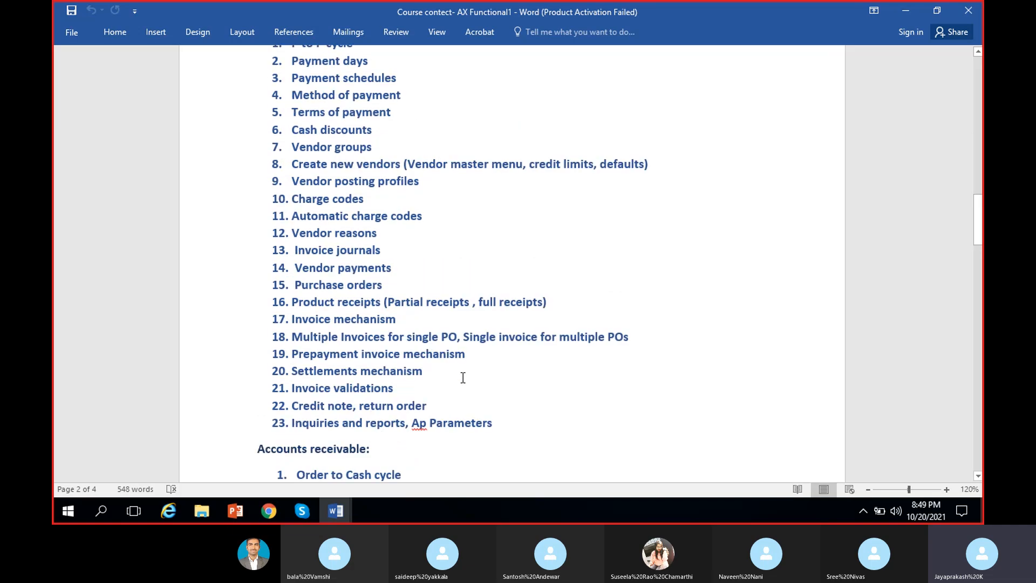
scroll(432, 367, down, 1)
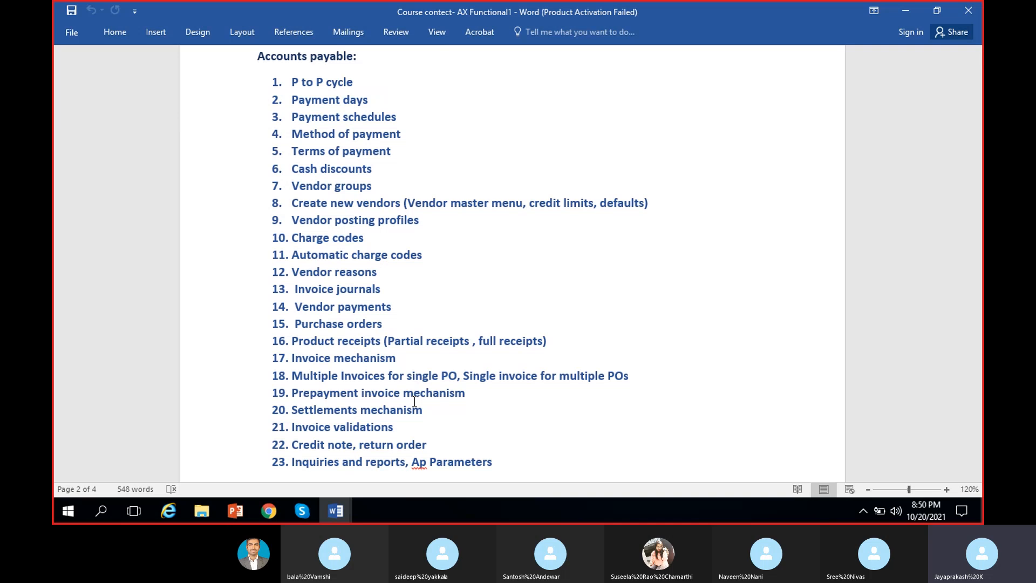
scroll(414, 401, down, 1)
scroll(380, 296, up, 1)
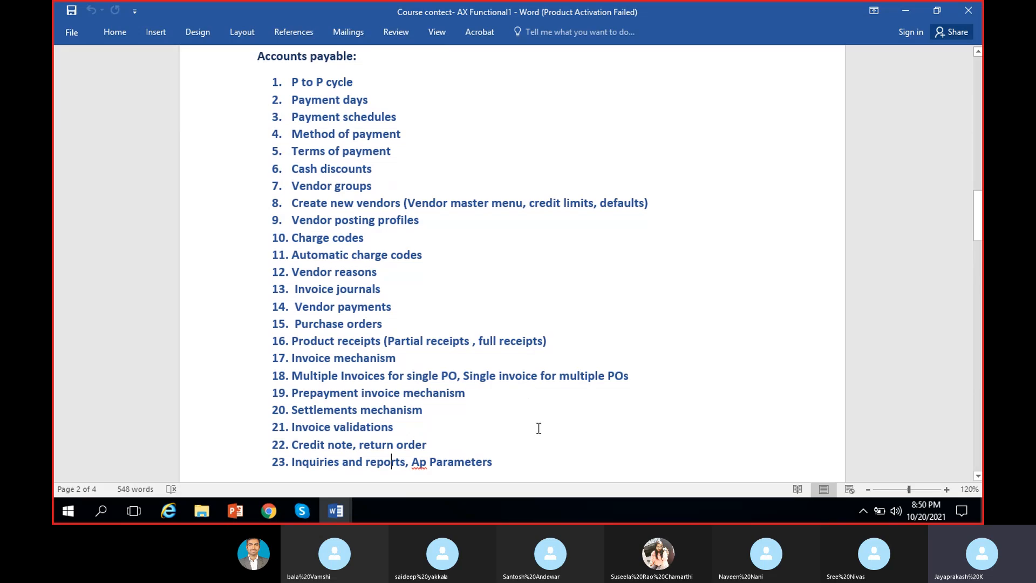
scroll(538, 428, down, 2)
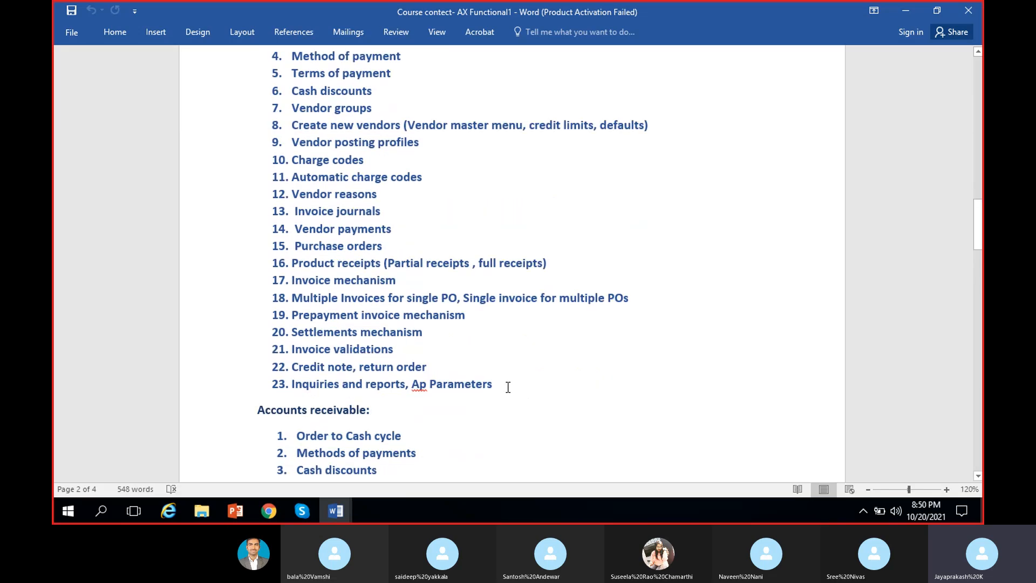
Step: Look through the course outline's other modules, including Accounts receivable, Fixed assets, Budgeting and Inventory management
scroll(444, 365, down, 10)
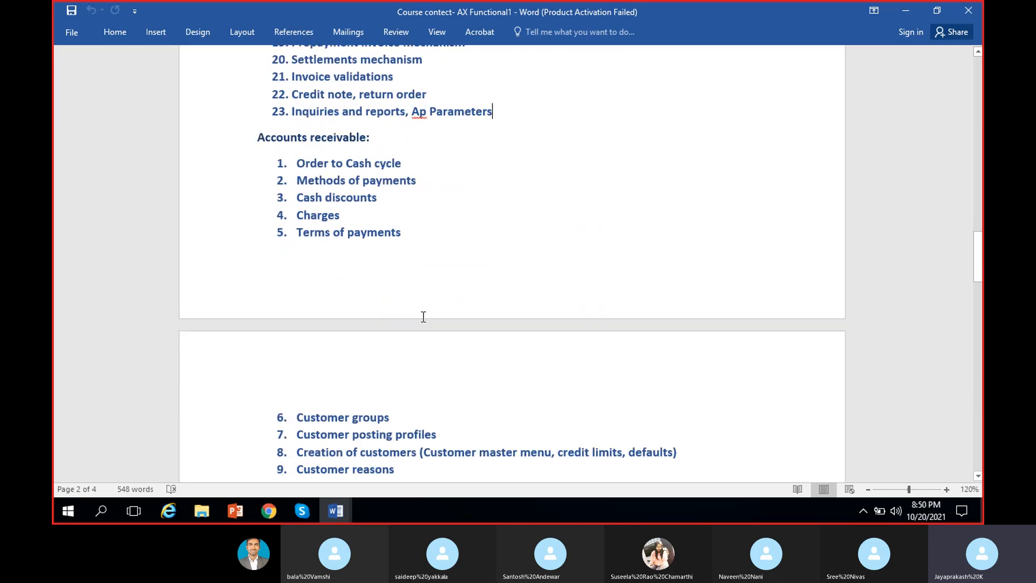
scroll(424, 319, down, 3)
scroll(423, 320, up, 2)
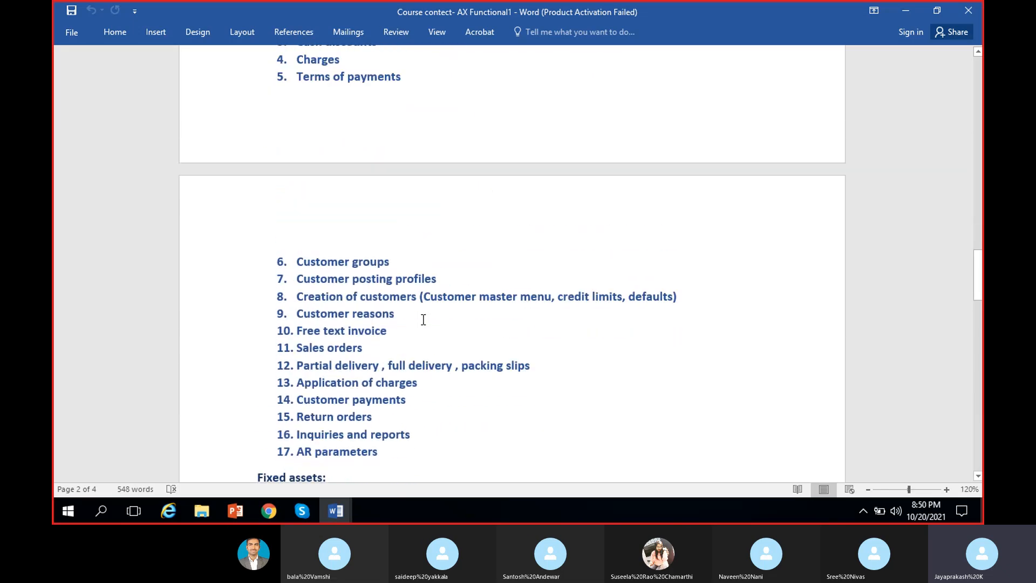
scroll(424, 320, down, 4)
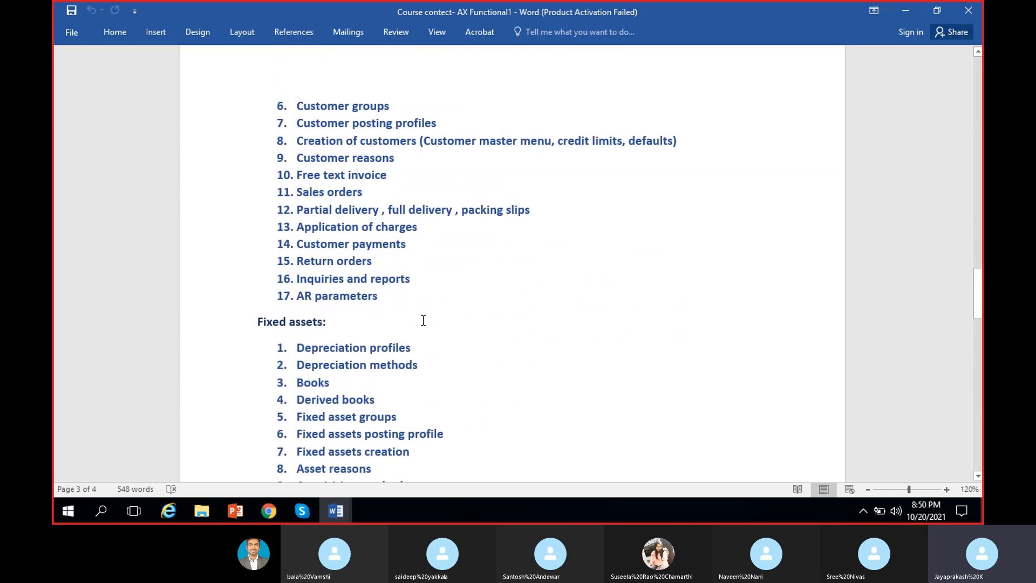
scroll(423, 320, down, 10)
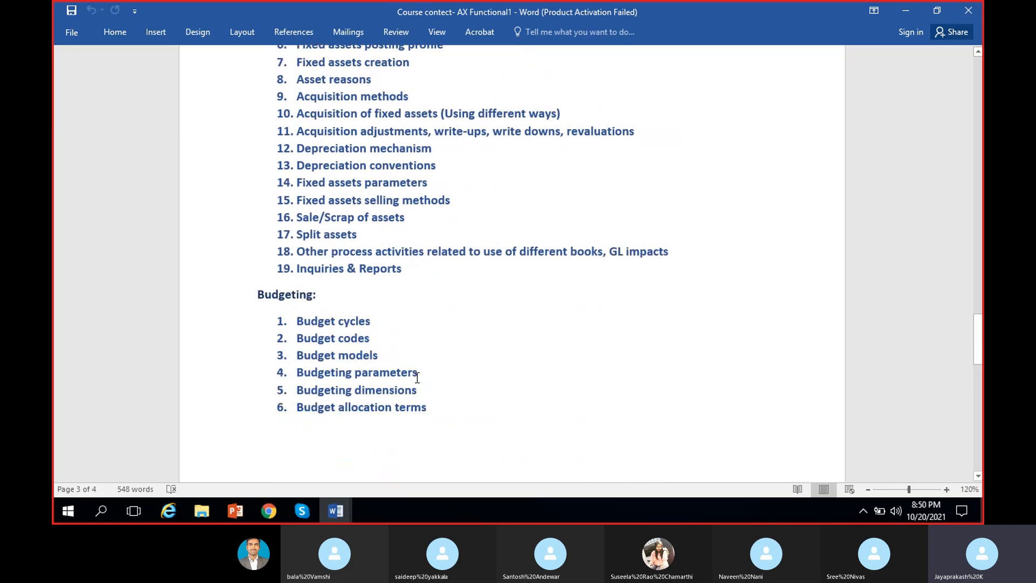
scroll(417, 377, up, 5)
scroll(403, 275, up, 20)
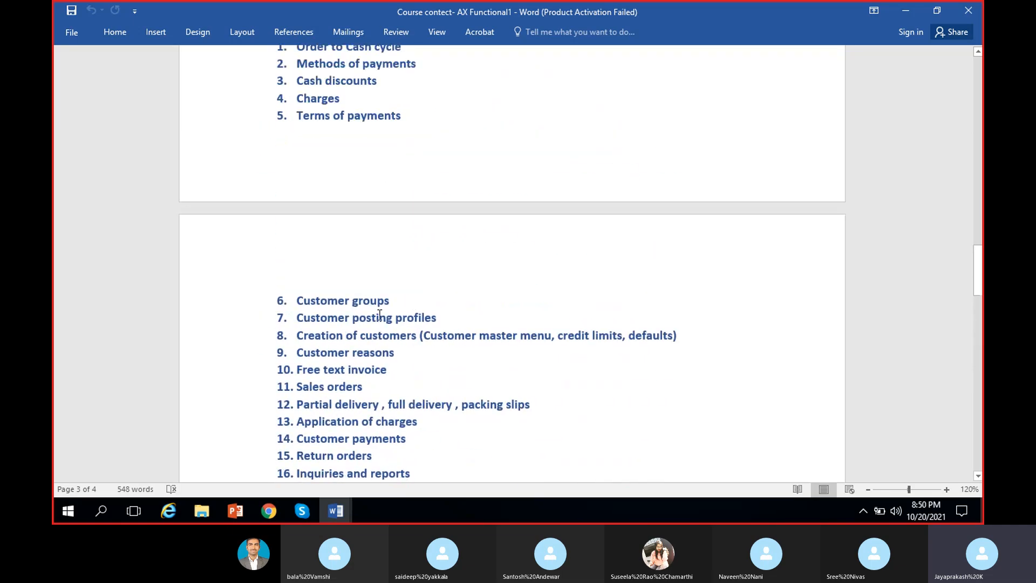
scroll(356, 319, up, 20)
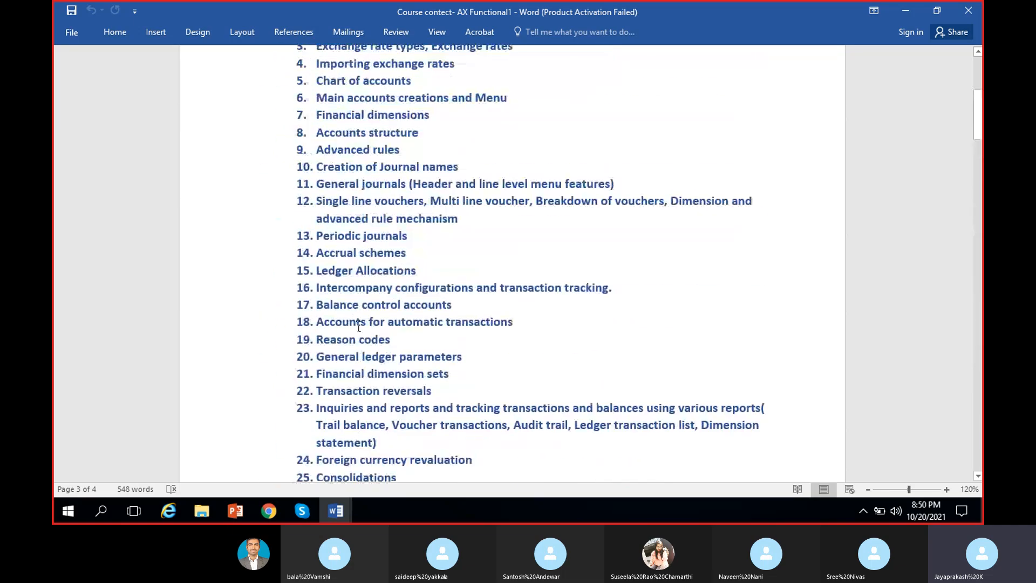
scroll(360, 337, down, 20)
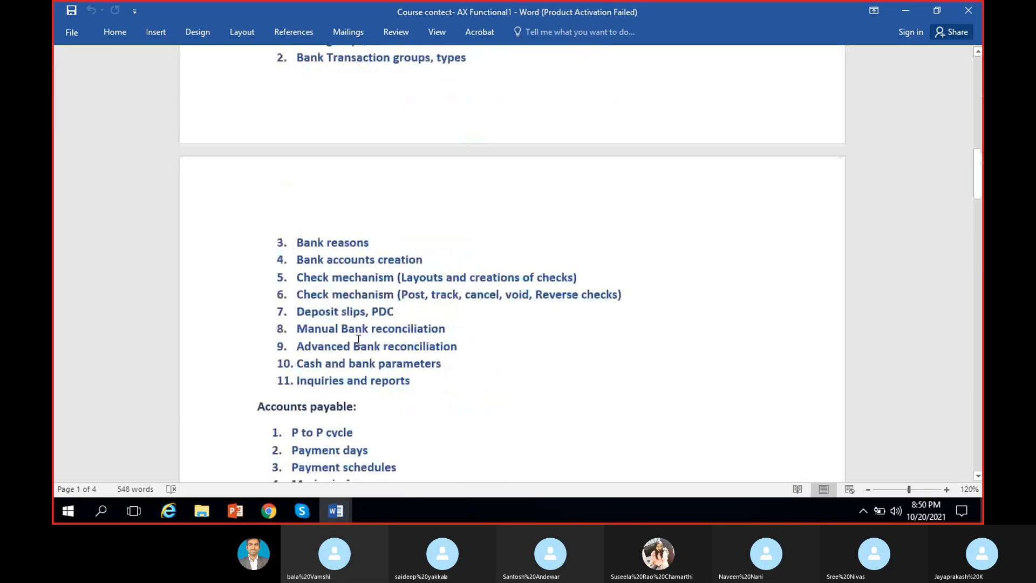
scroll(359, 343, down, 18)
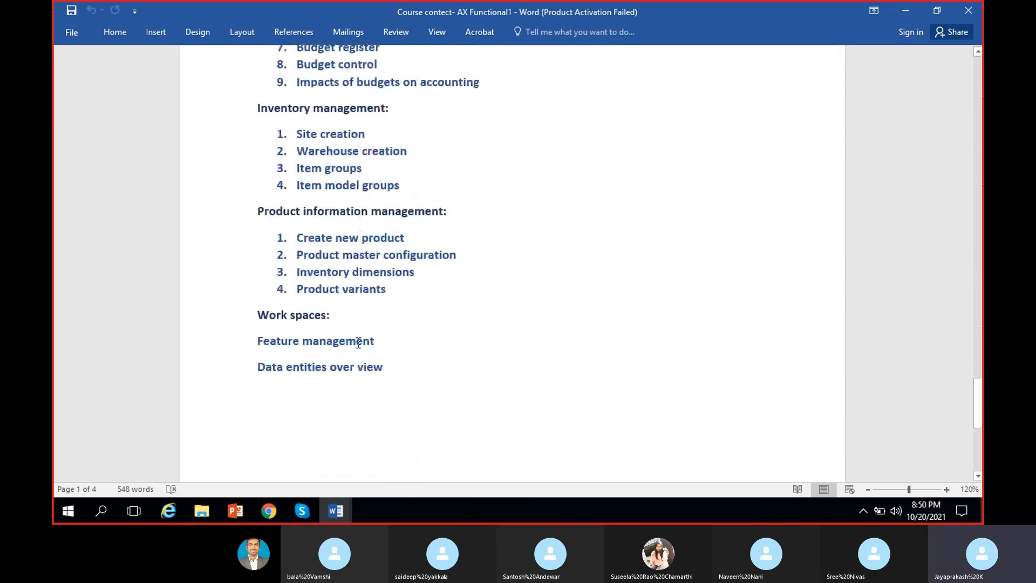
scroll(358, 343, up, 8)
scroll(358, 342, up, 15)
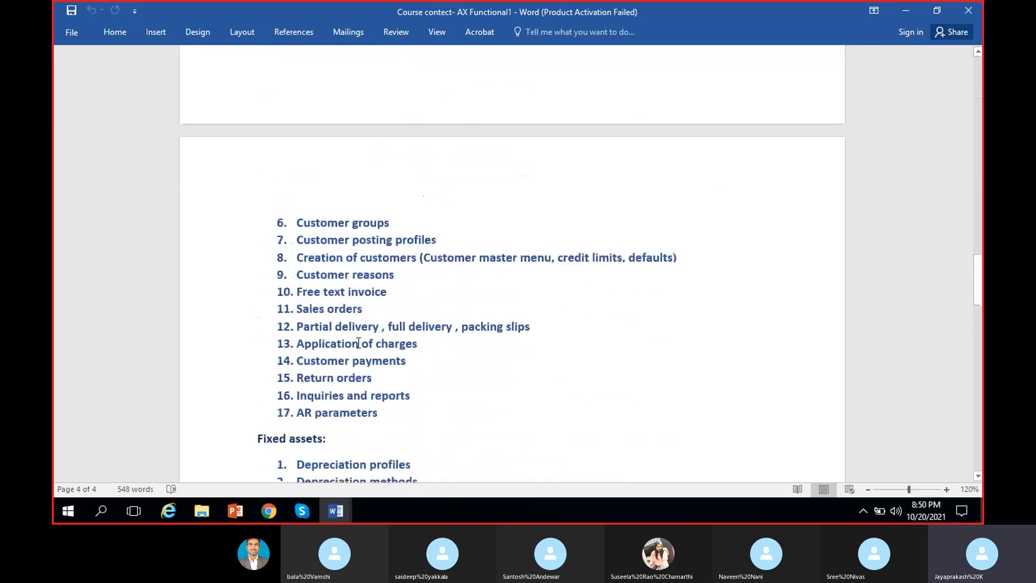
scroll(359, 343, down, 8)
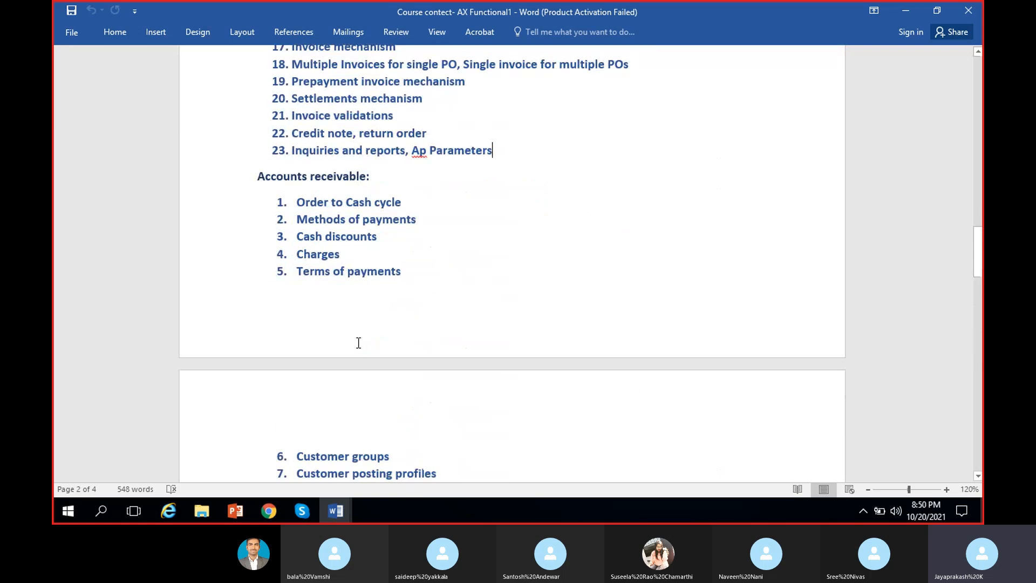
scroll(359, 342, down, 7)
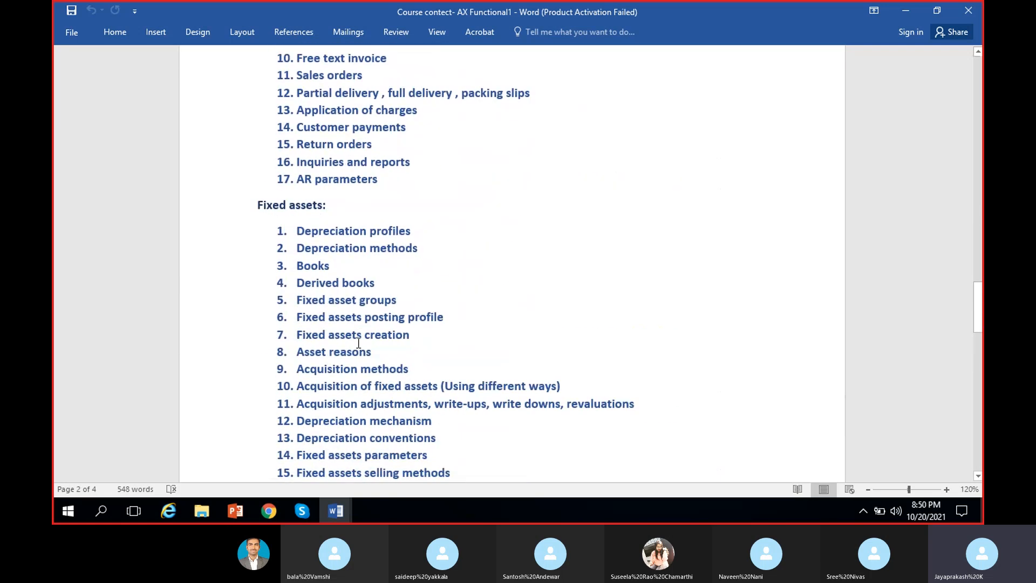